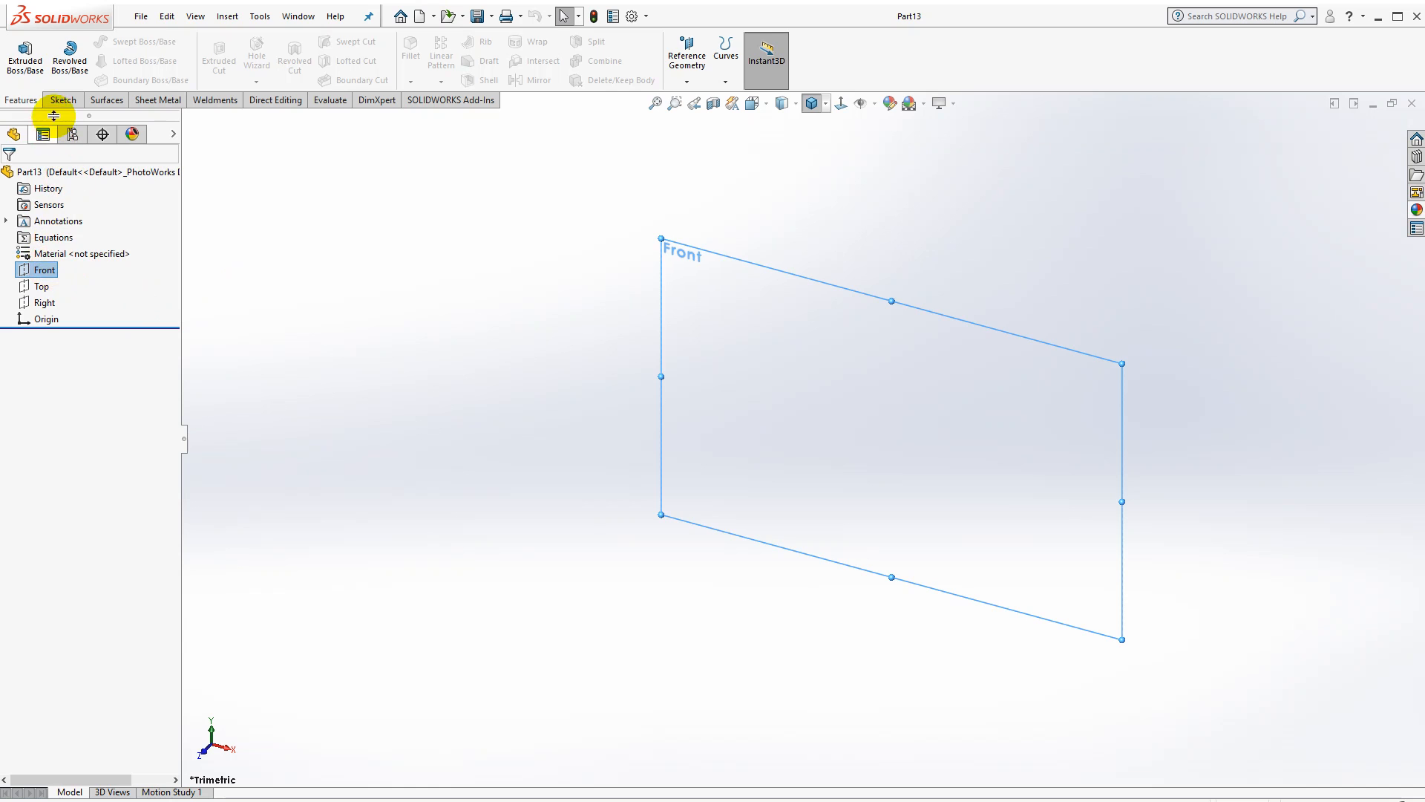
Start a sketch on the Front plane and draw a vertical centerline about 81 mm long upward from the origin
left_click(63, 99)
left_click(19, 49)
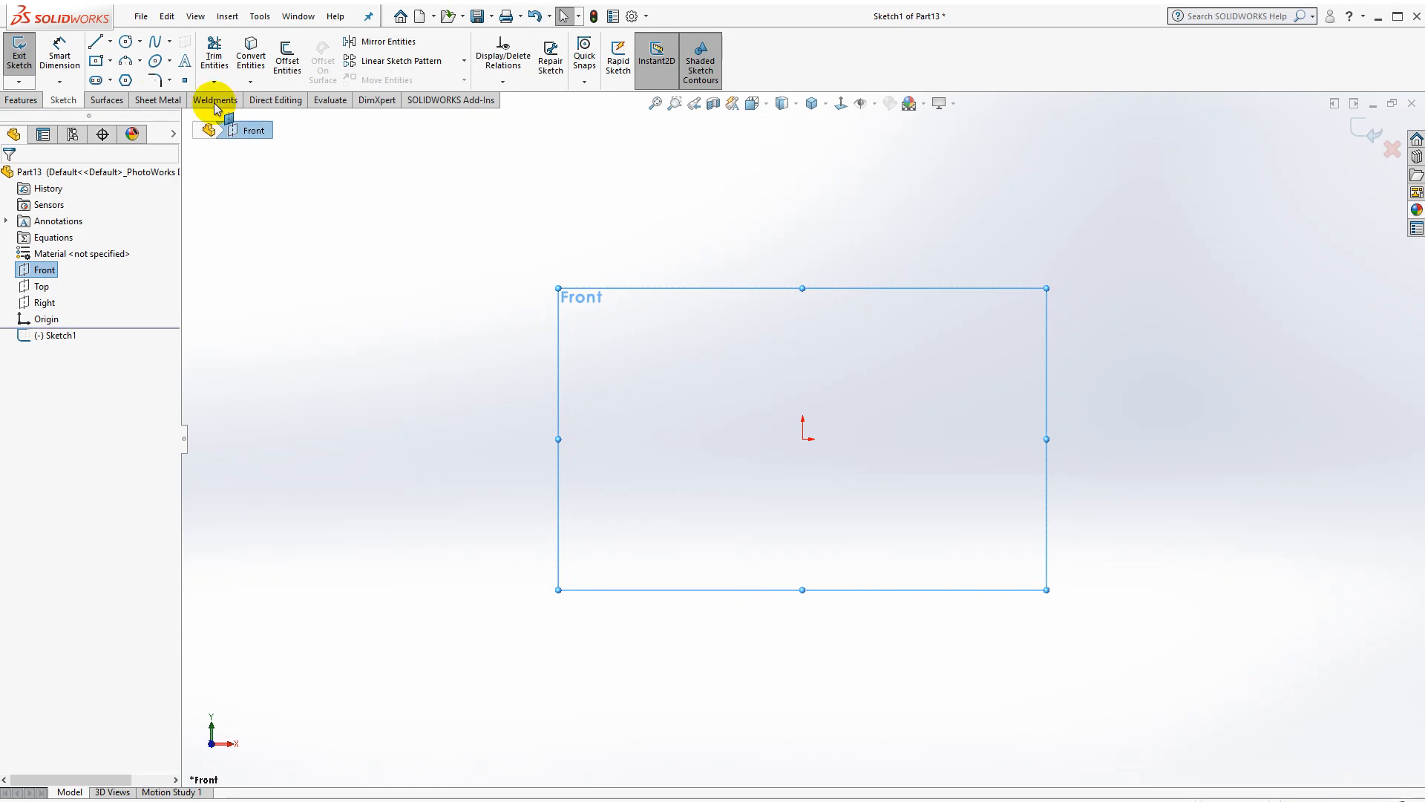
left_click(110, 45)
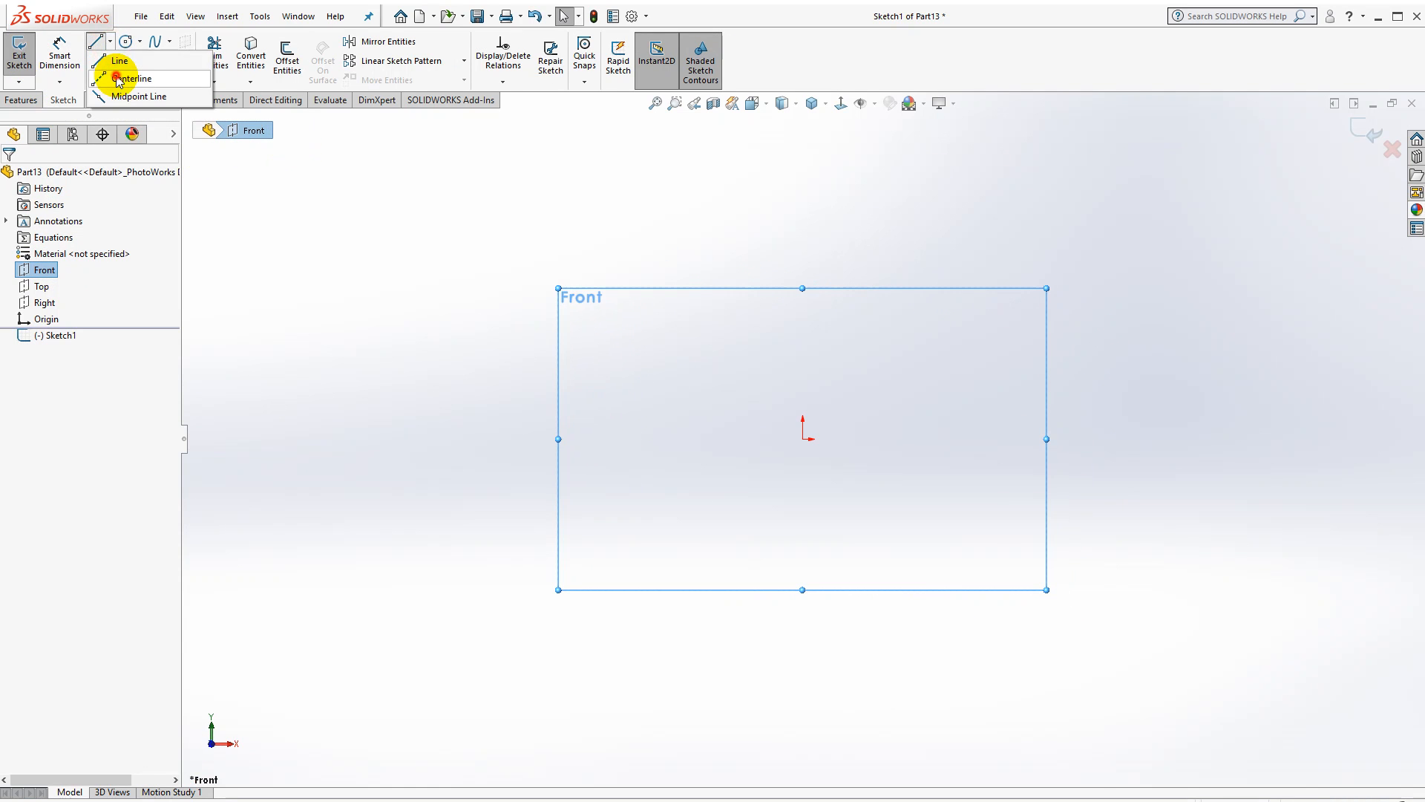
left_click(126, 78)
left_click(804, 439)
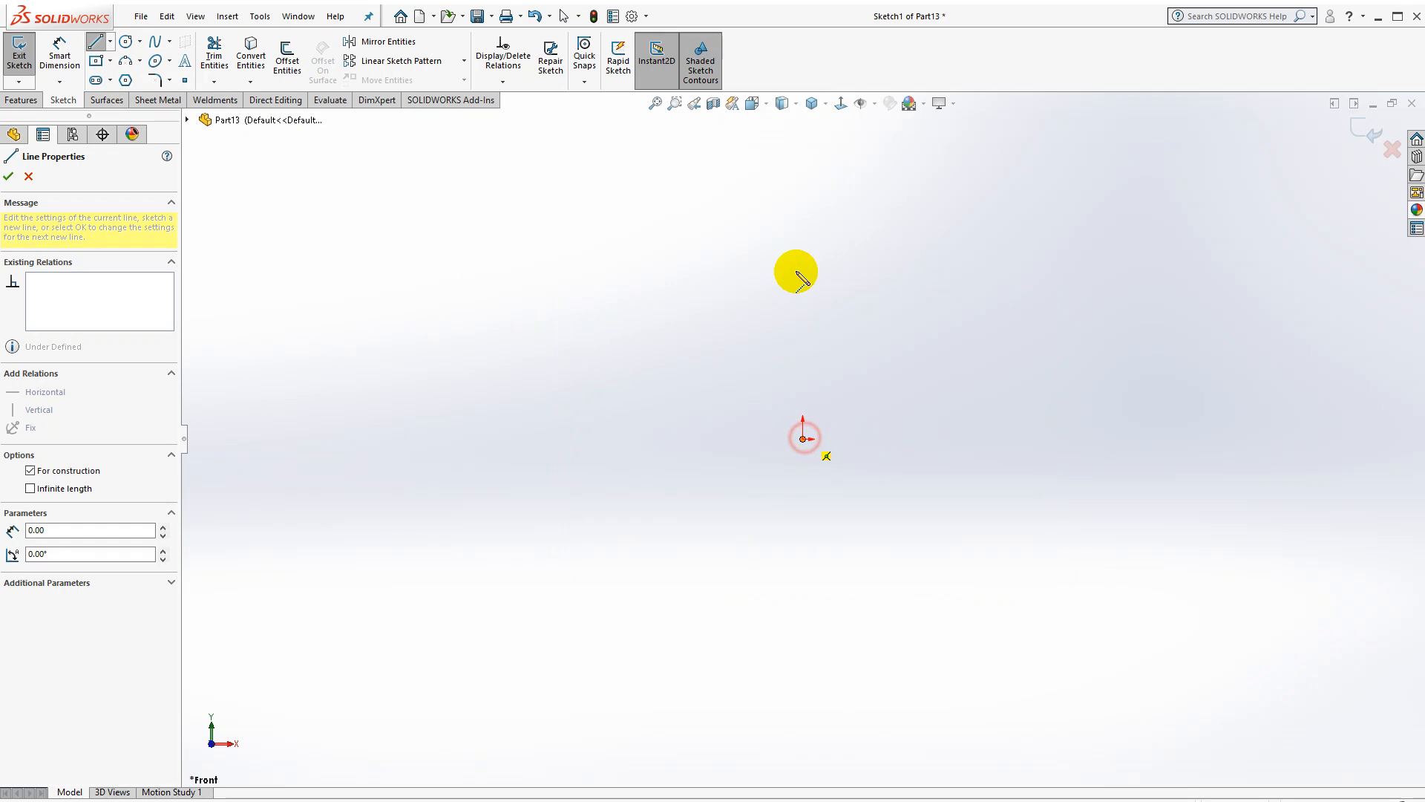
left_click(803, 196)
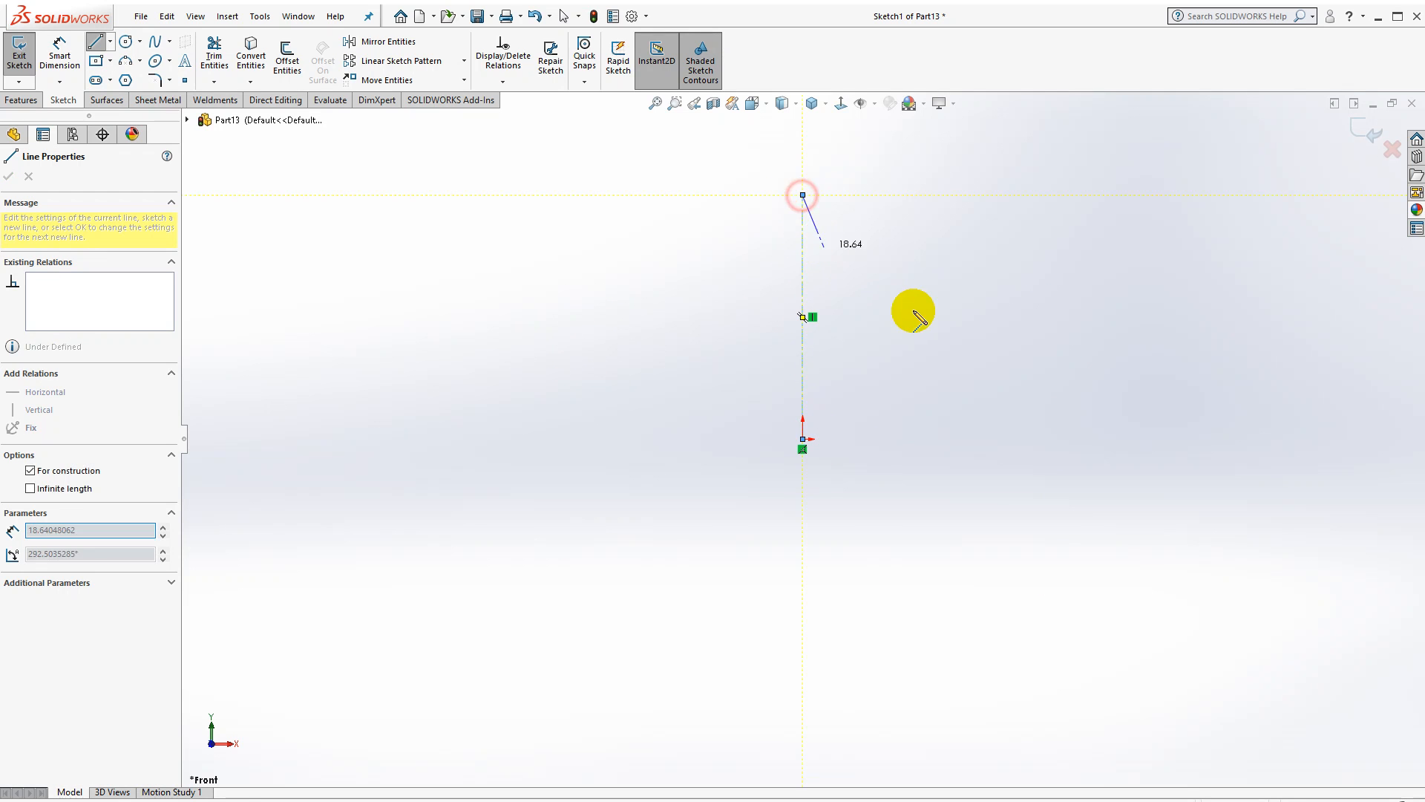
key("Escape")
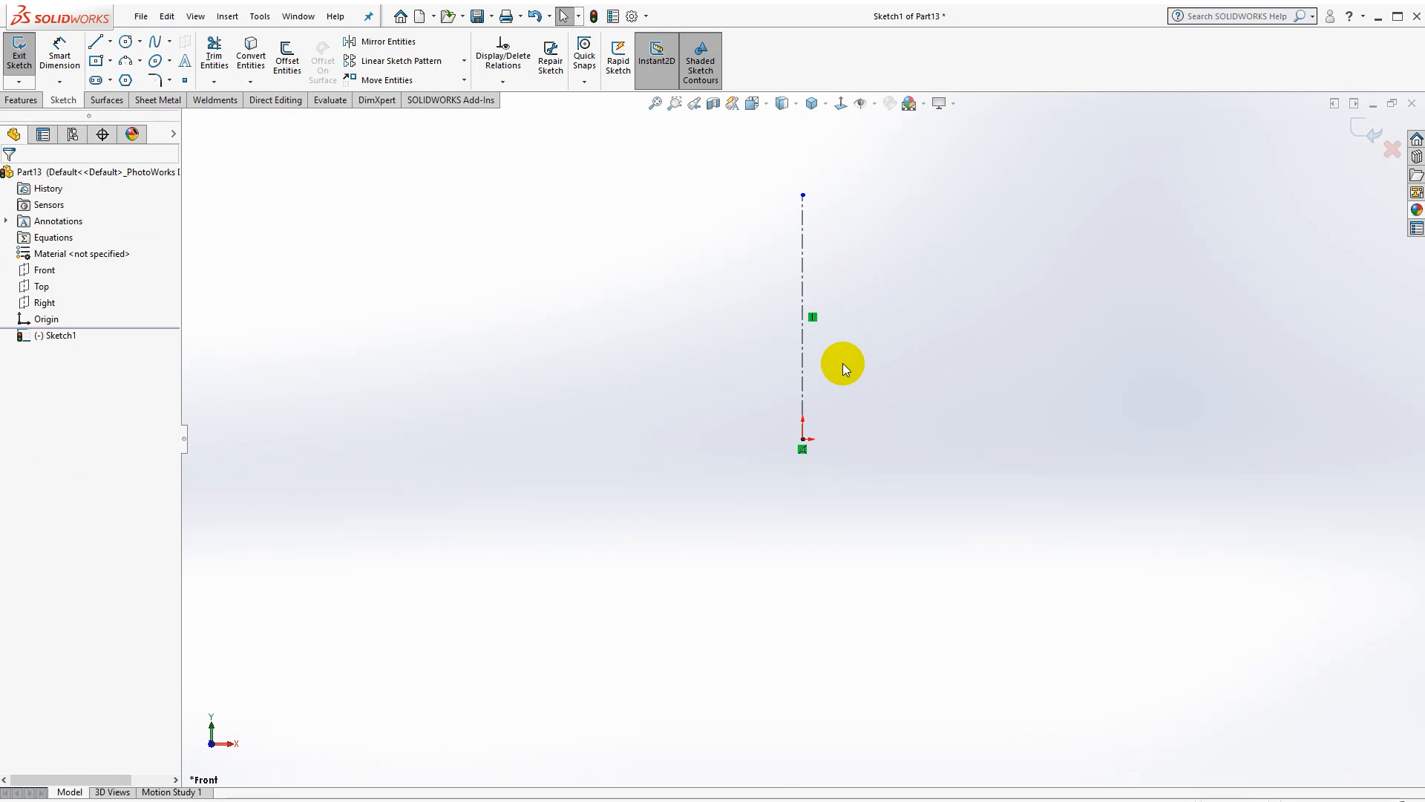
Dimension the vertical centerline's length as 72 mm
scroll(862, 274, "down", 3)
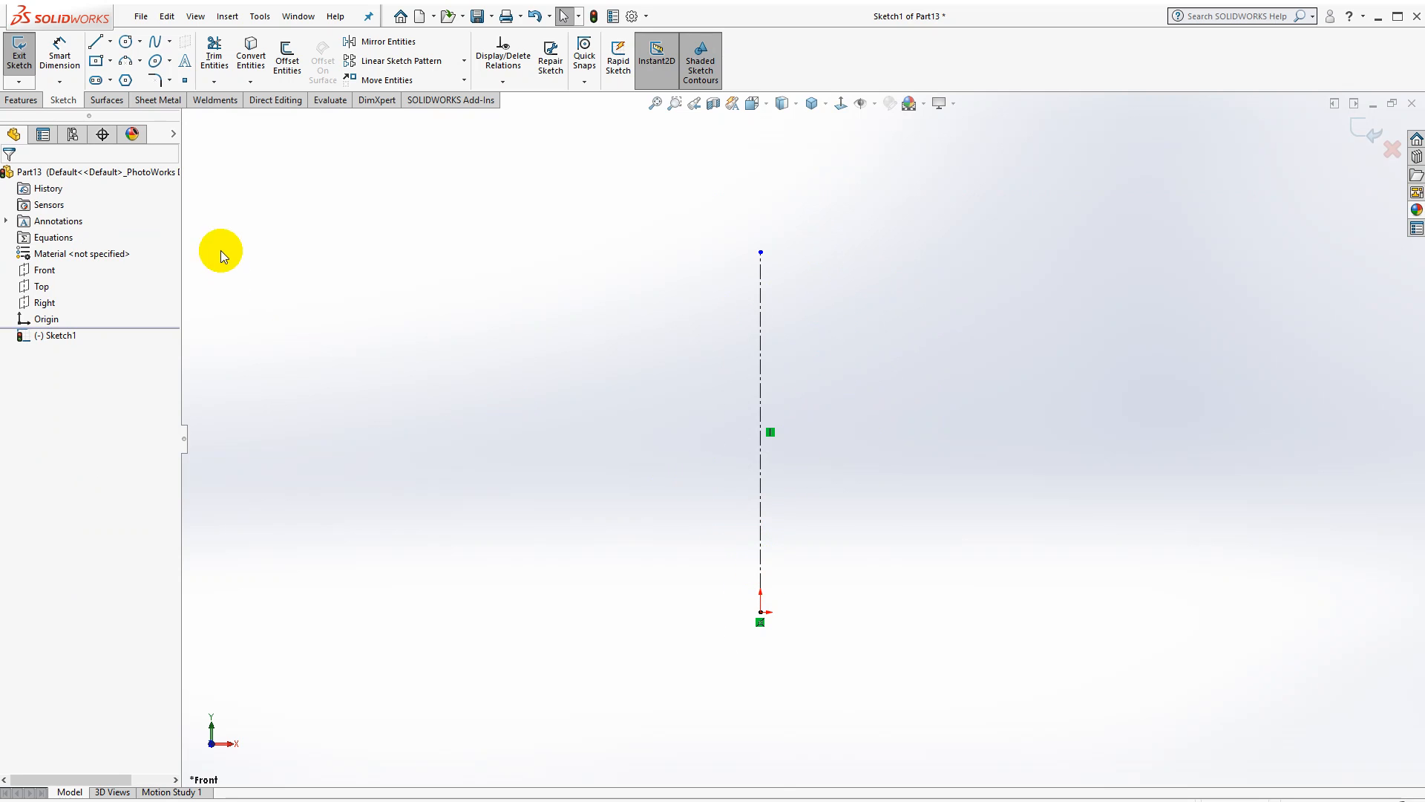
left_click(74, 65)
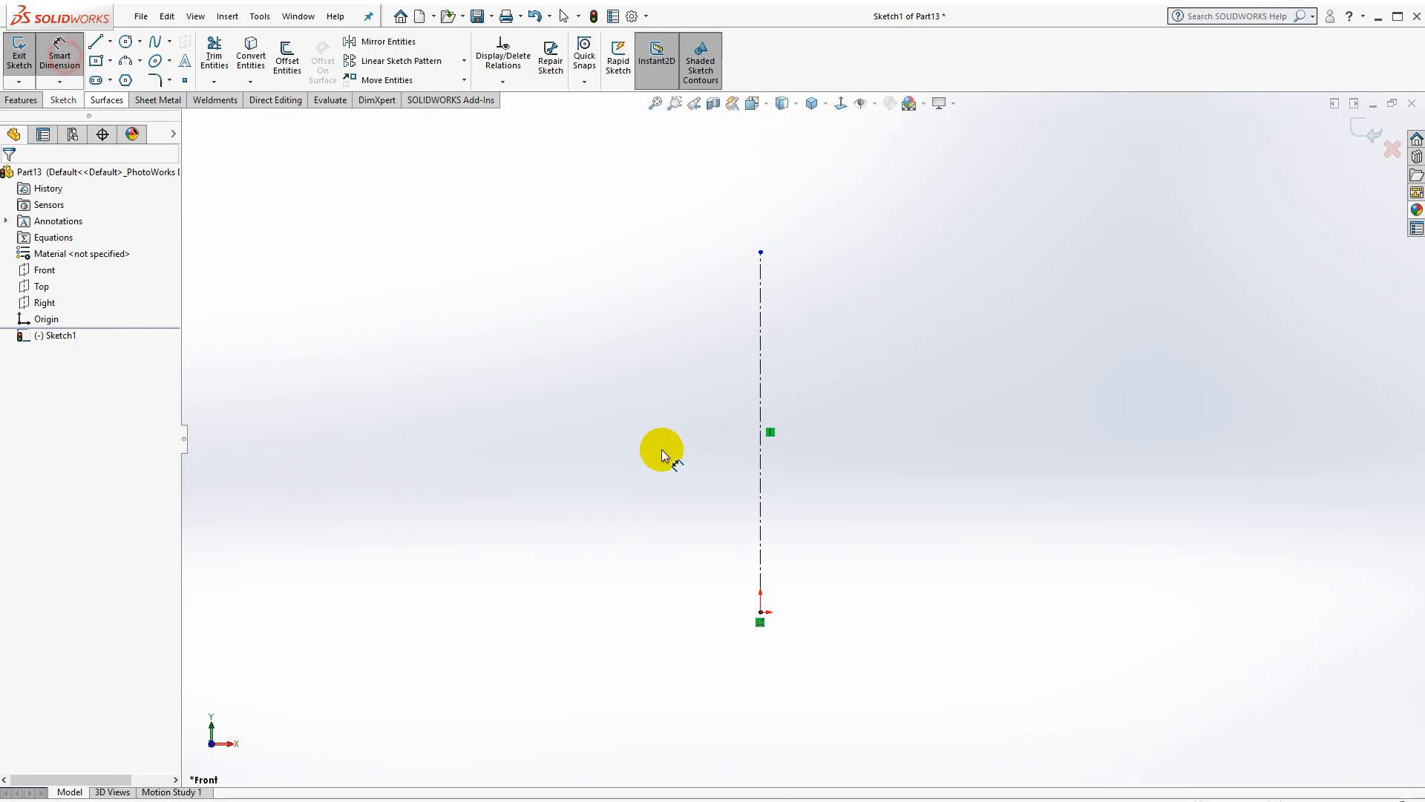
left_click(760, 384)
left_click(1026, 436)
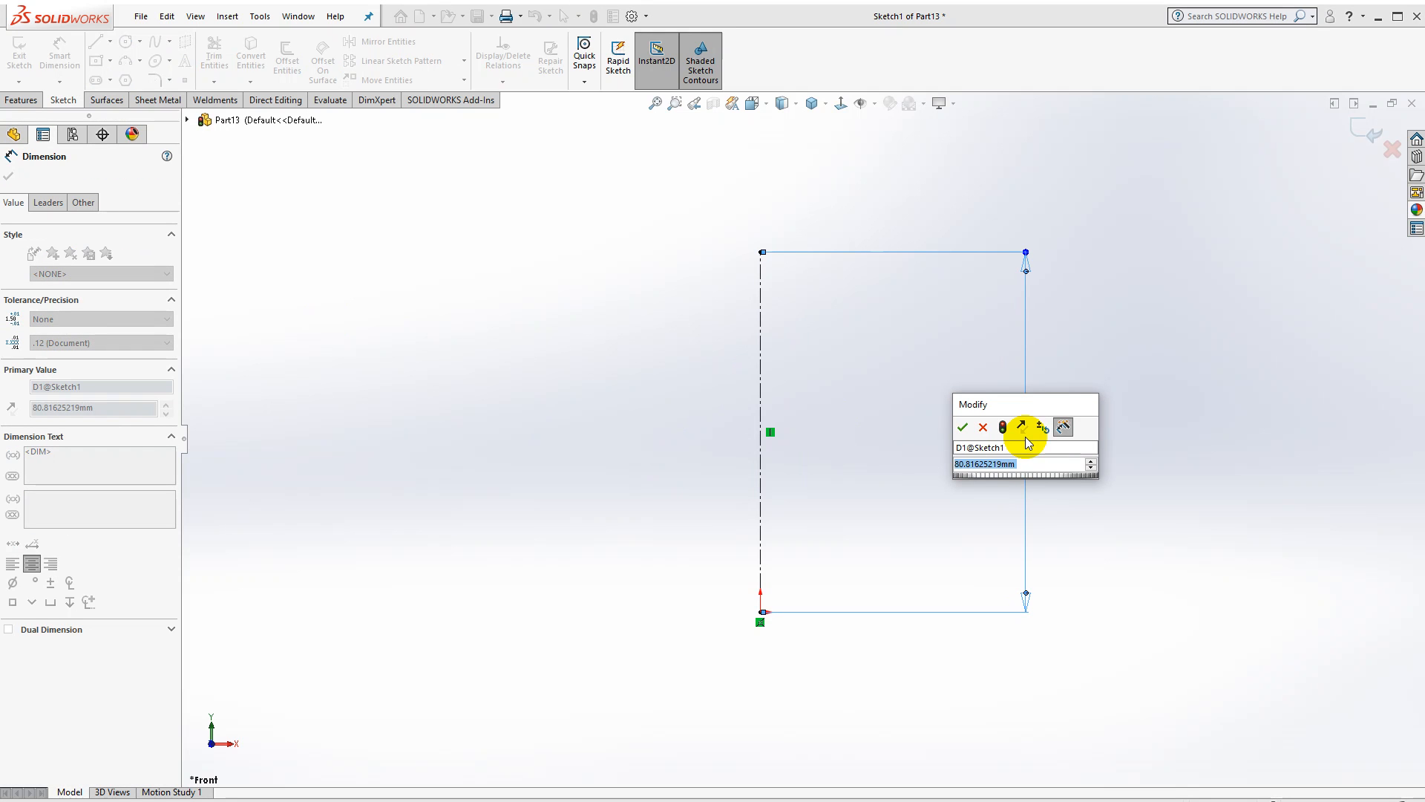
type("72")
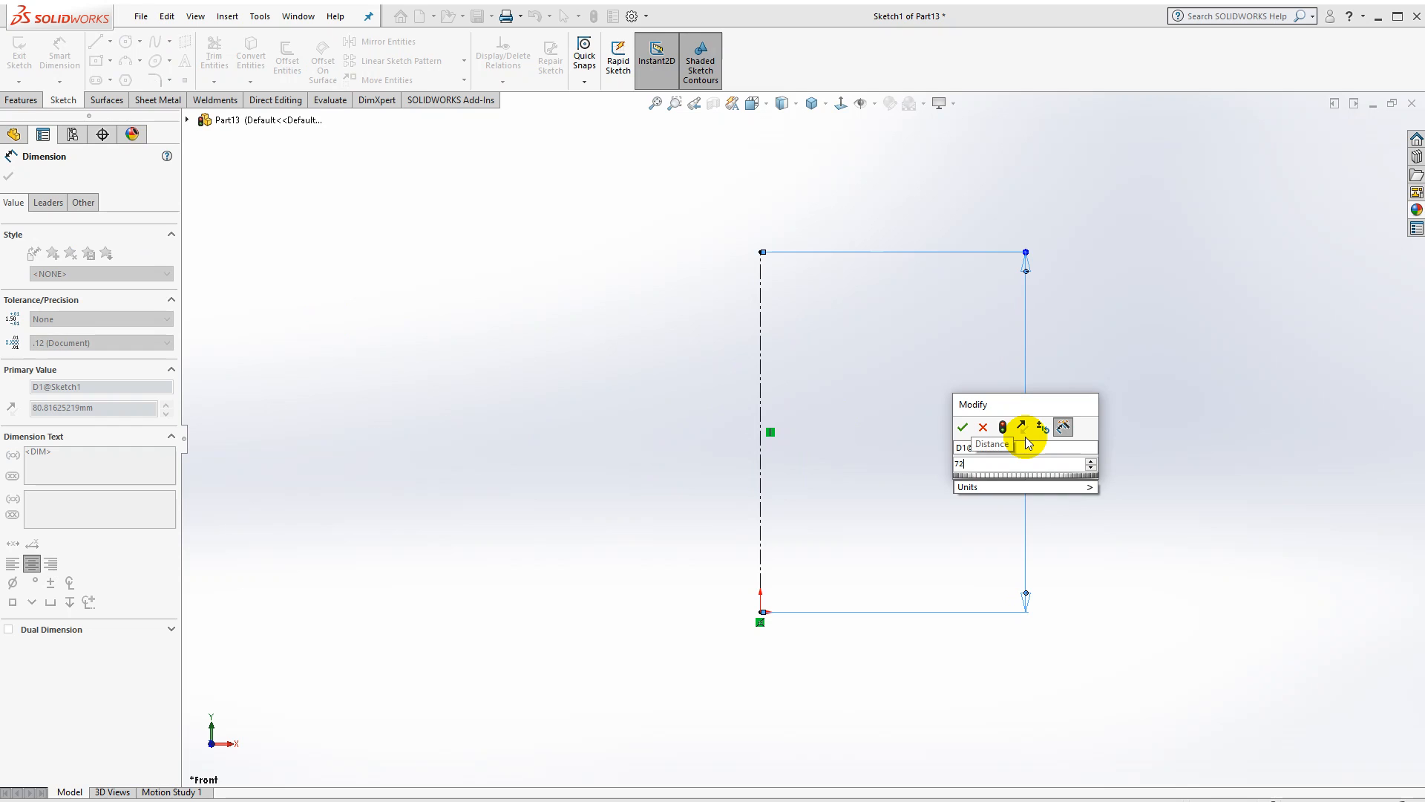
key("Return")
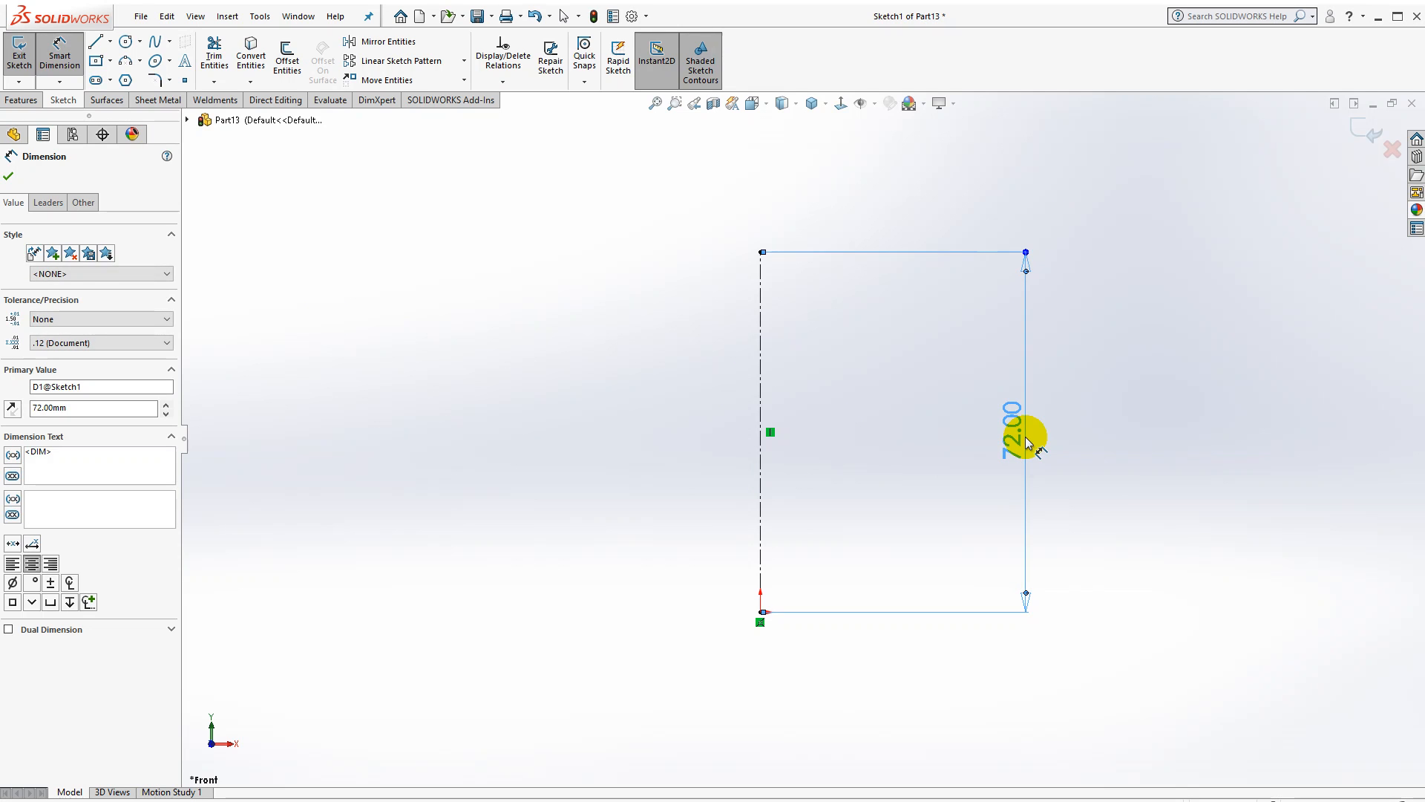
key("Escape")
Sketch a horizontal base line about 43 mm long from the origin toward the left
left_click(97, 43)
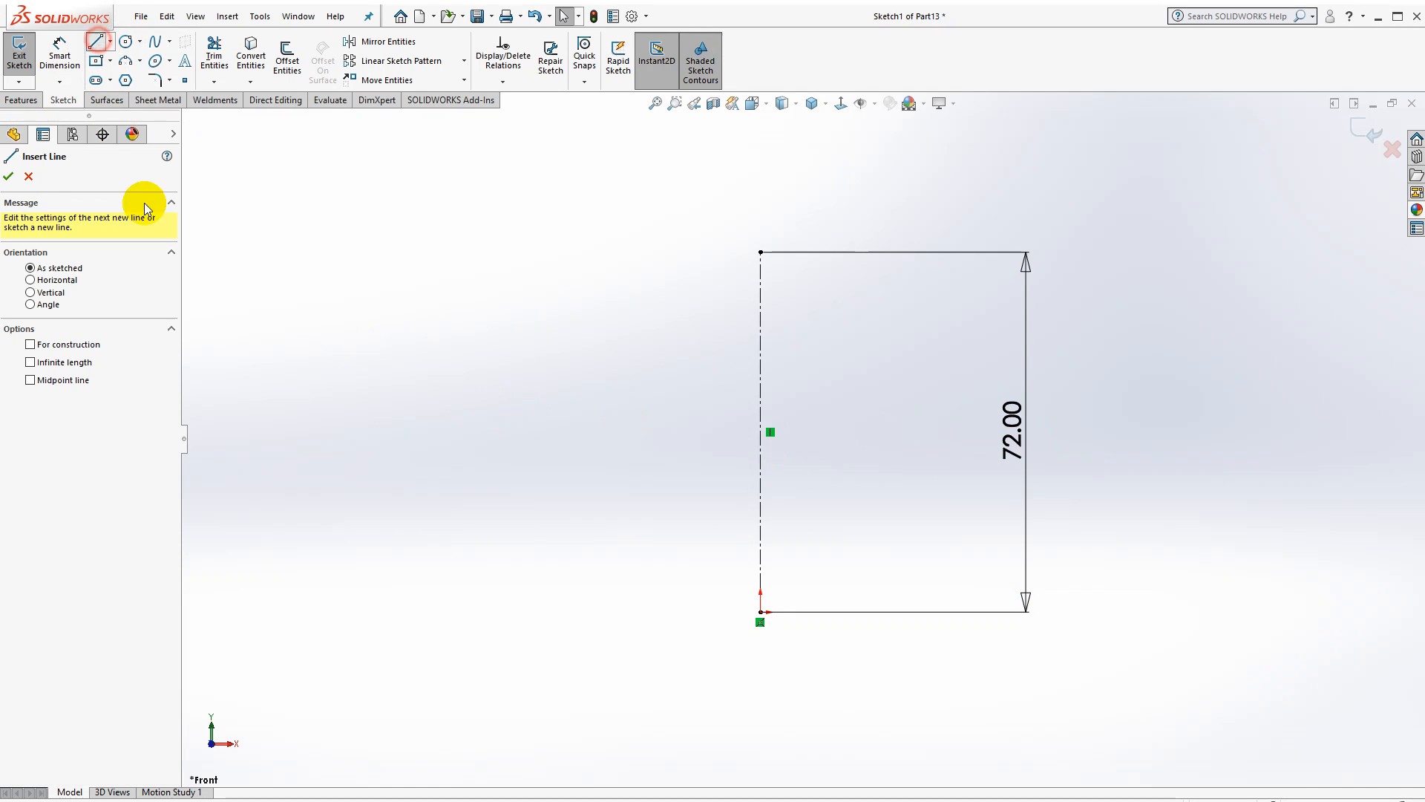
left_click(760, 613)
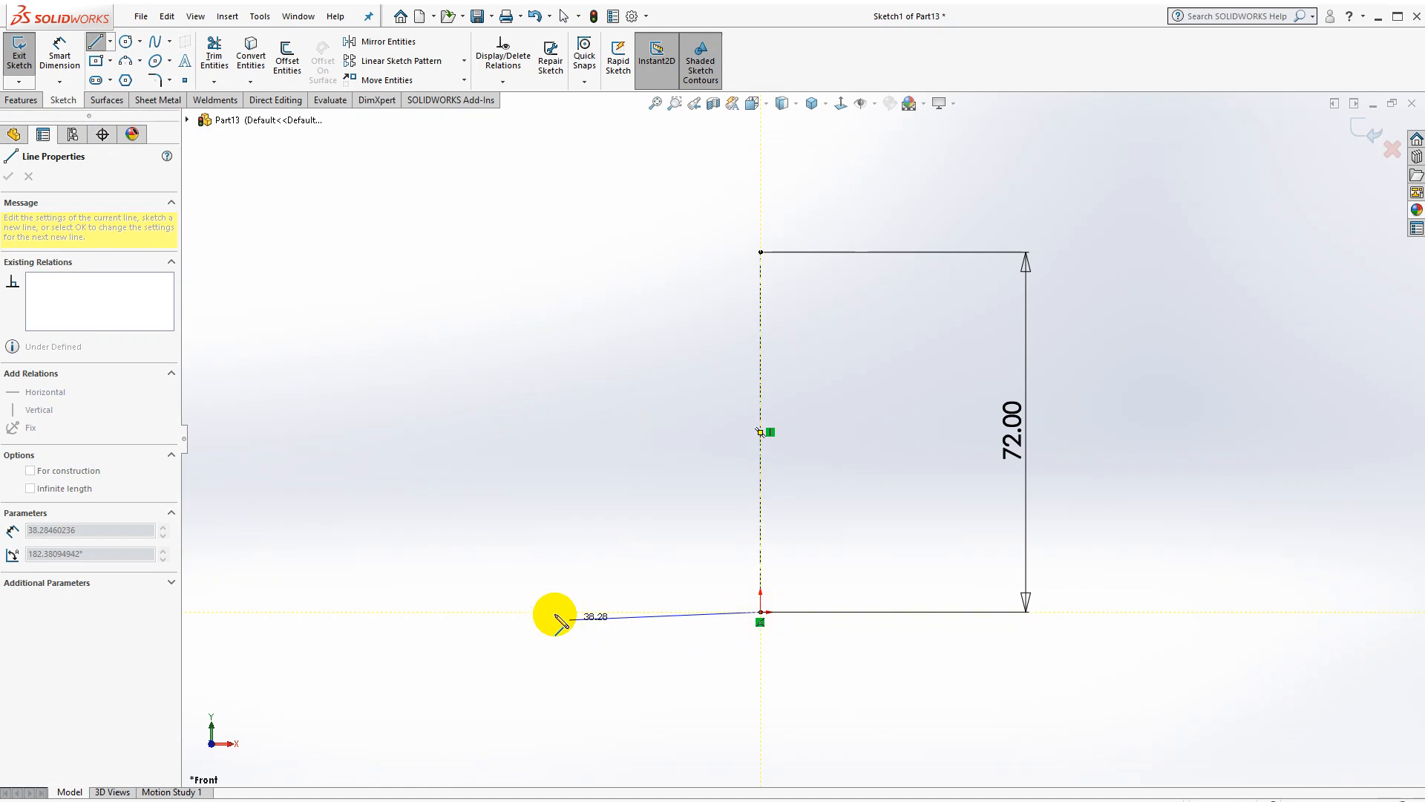
left_click(546, 611)
key("Escape")
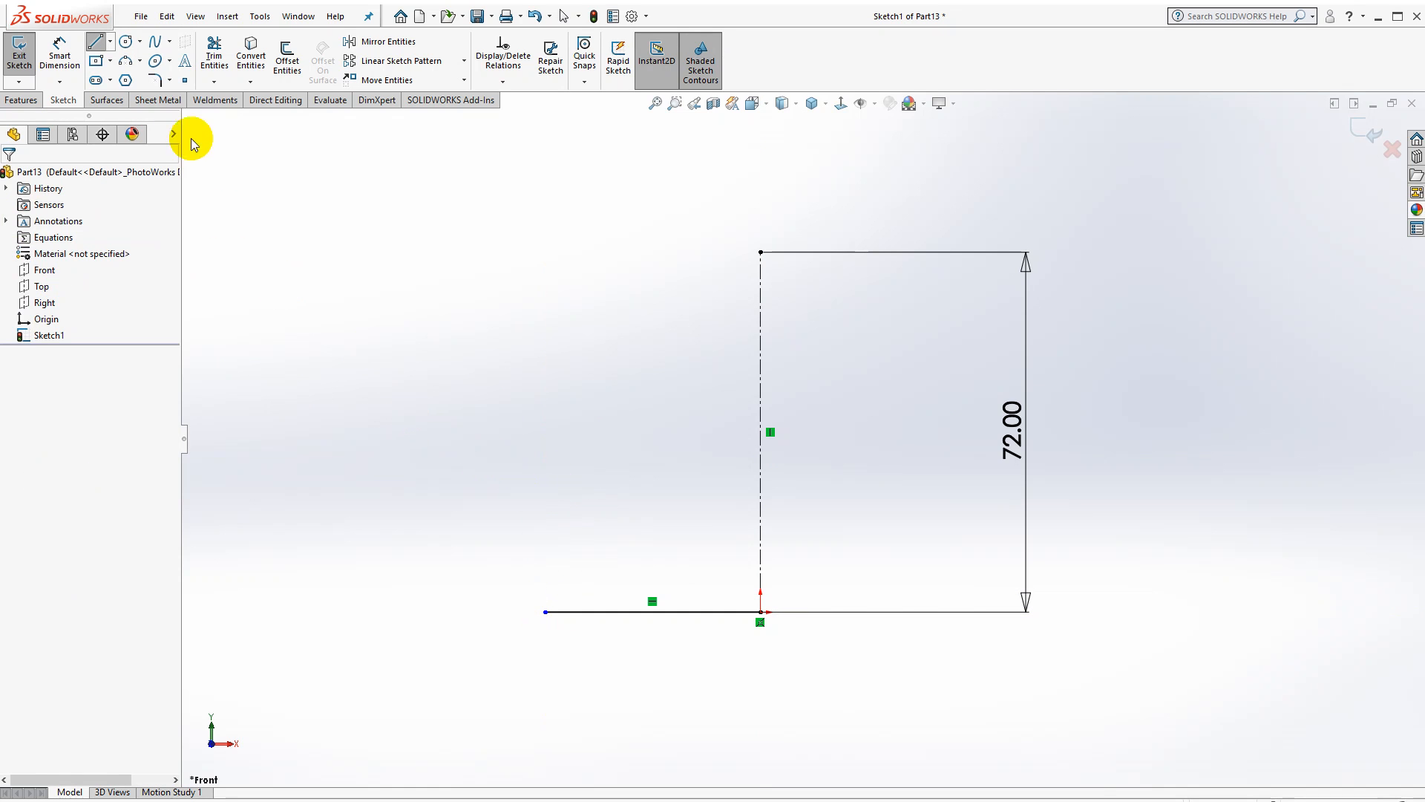
Draw a three-point arc rising from the base line's left end toward the centerline, bulging outward
left_click(125, 63)
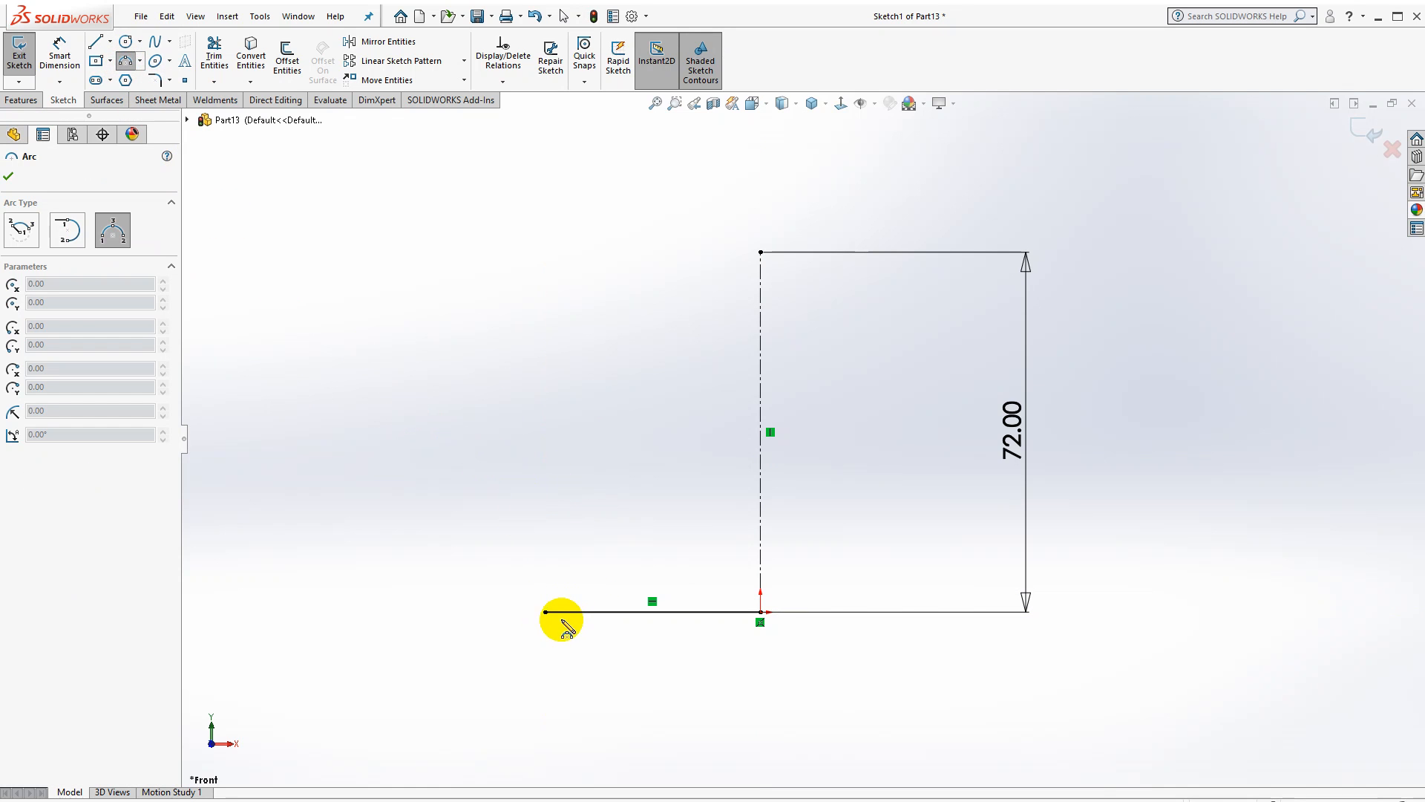
left_click(547, 612)
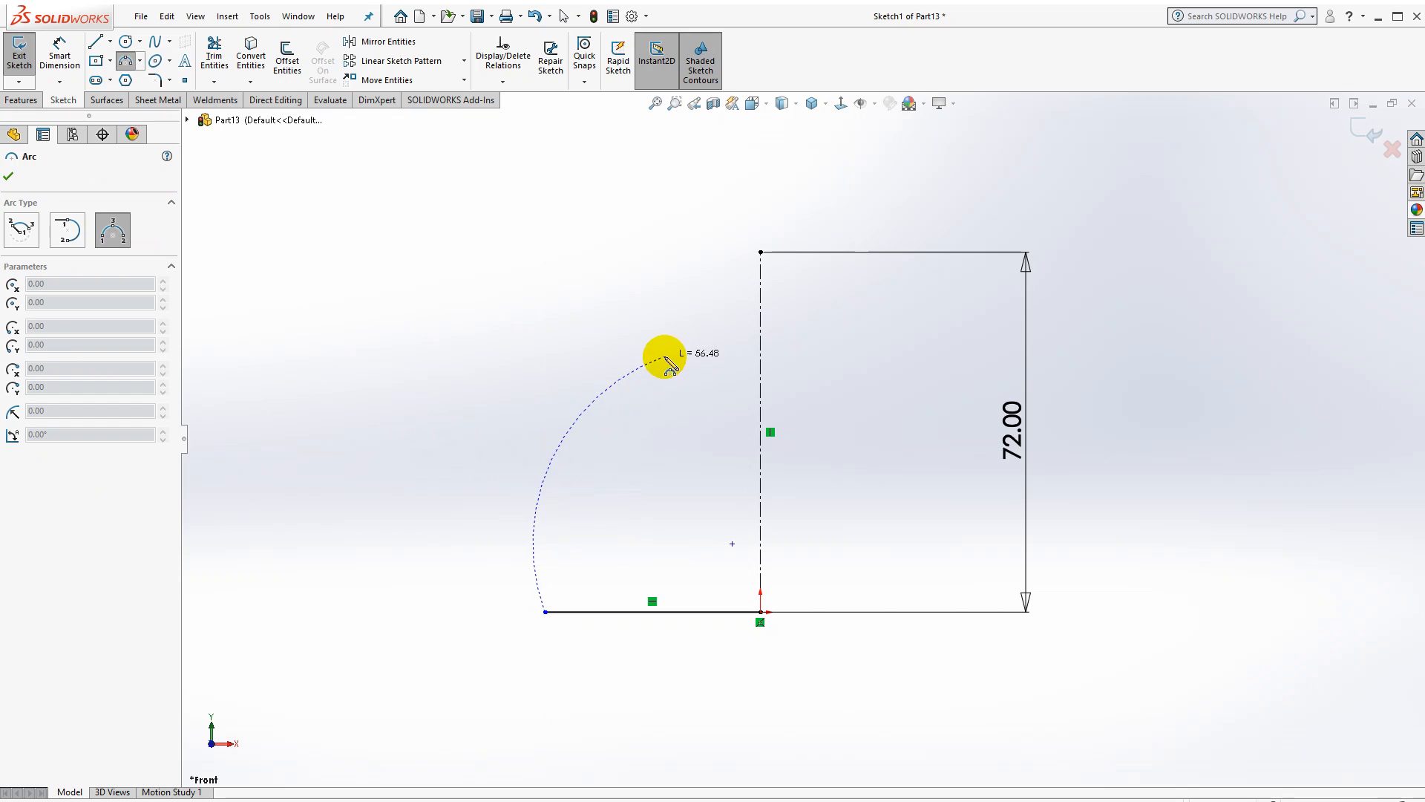
left_click(630, 335)
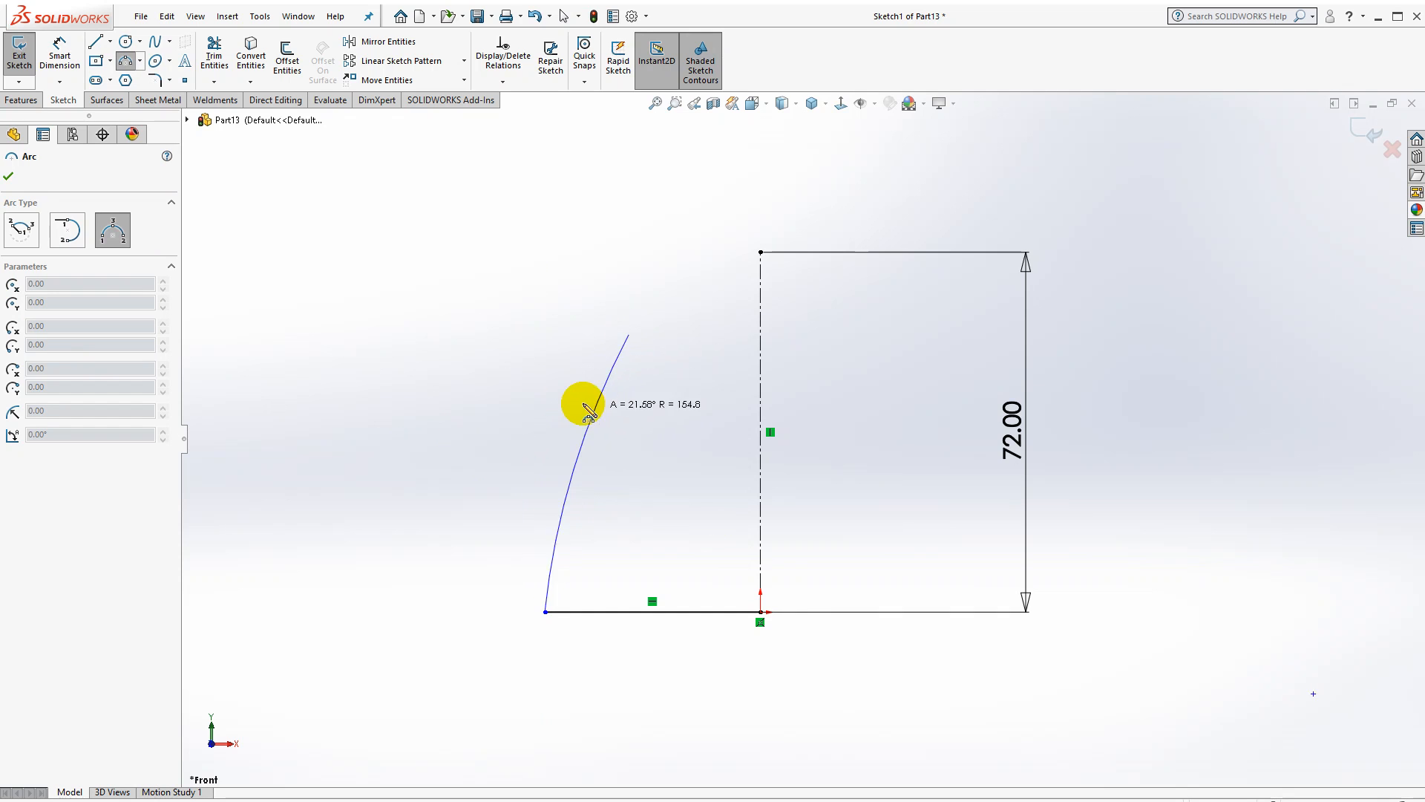
left_click(549, 415)
key("Escape")
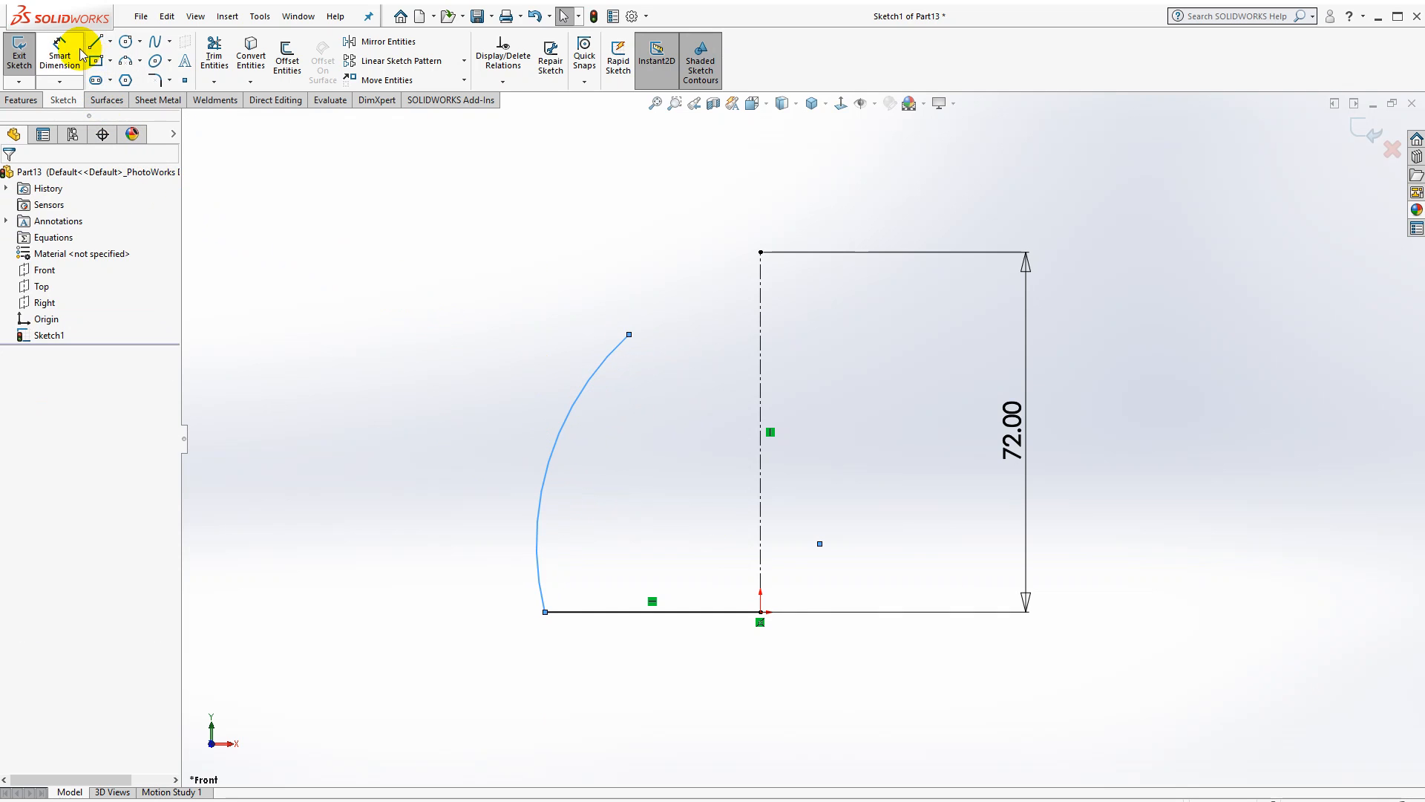
Sketch a short slanted line up from the arc's upper end and a horizontal line joining it to the centerline's top endpoint
left_click(95, 41)
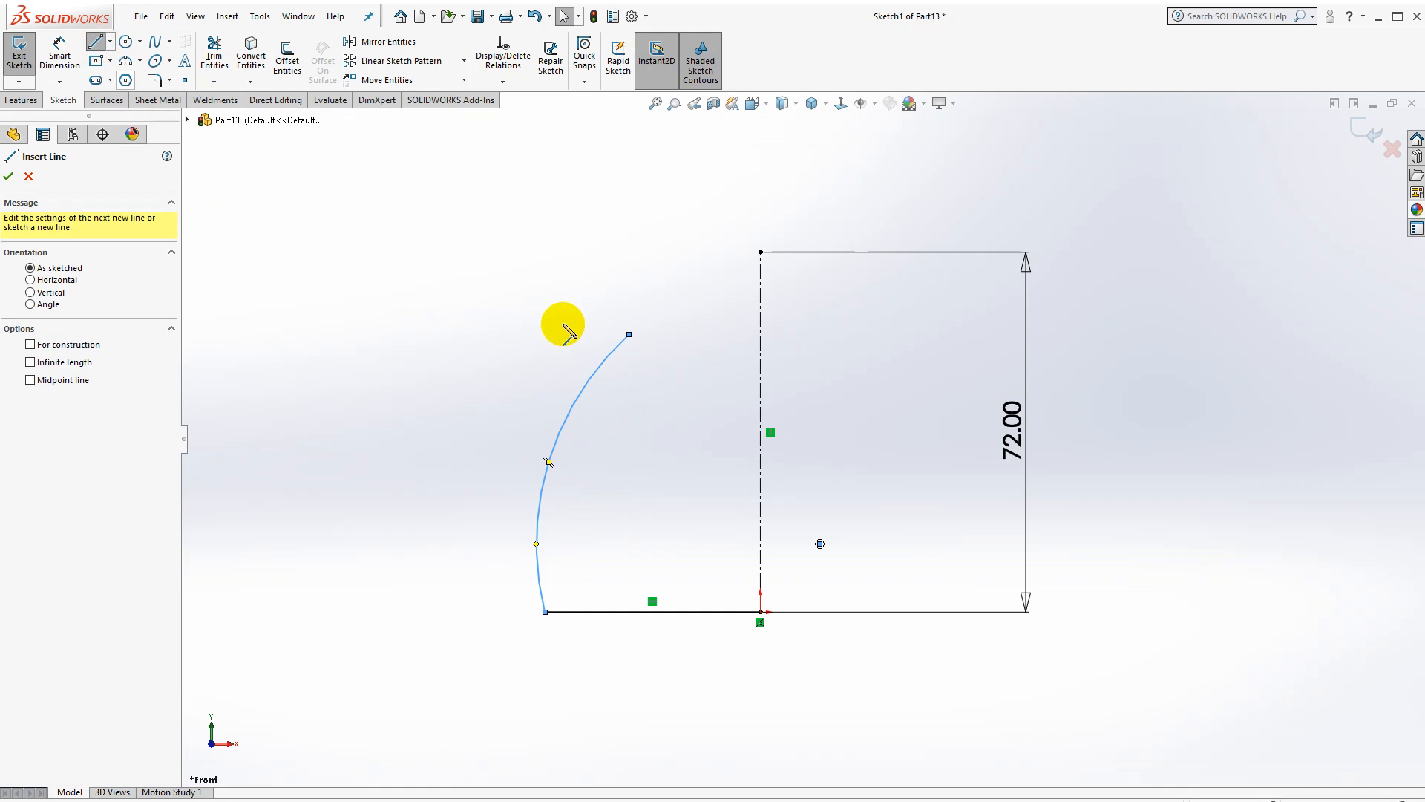
left_click(630, 335)
left_click(647, 252)
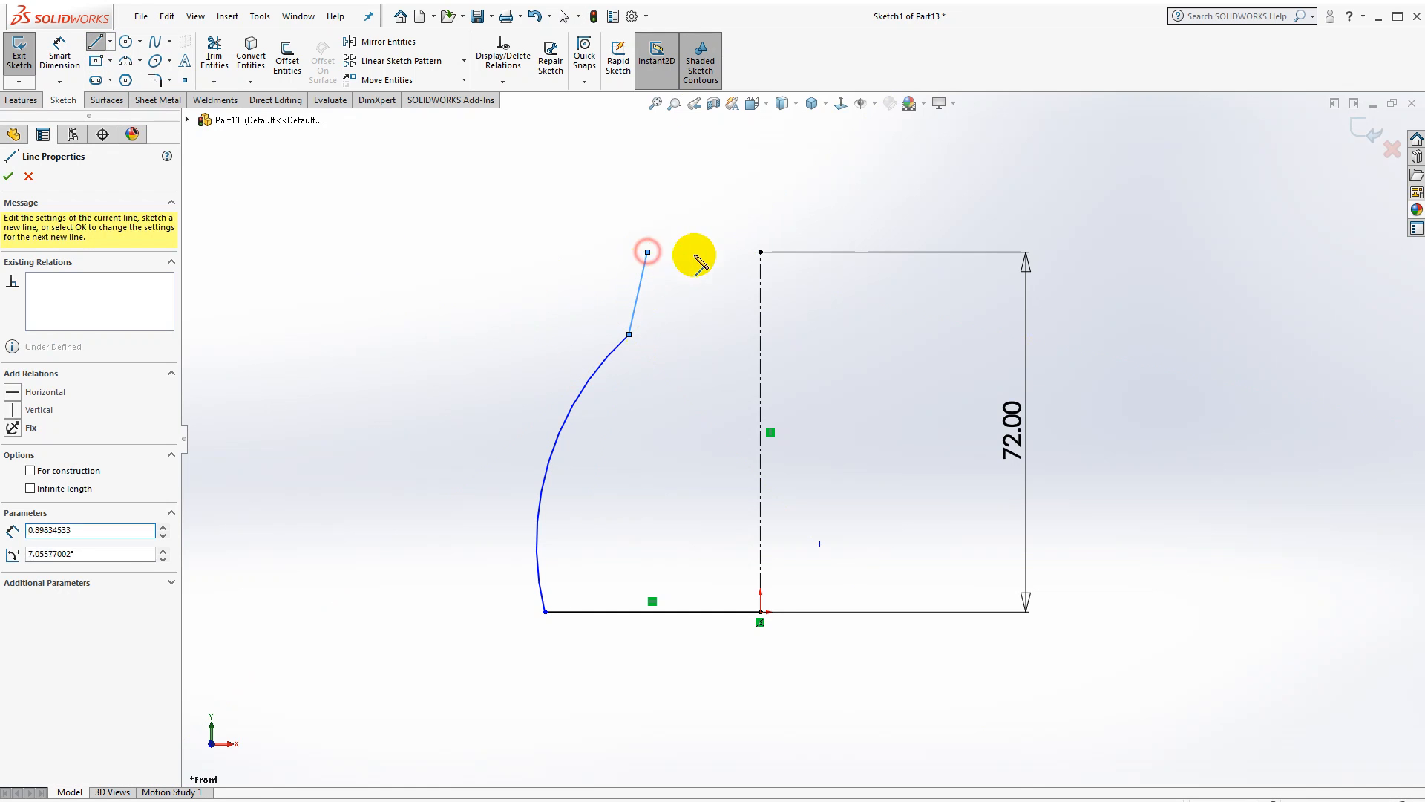
left_click(760, 252)
key("Escape")
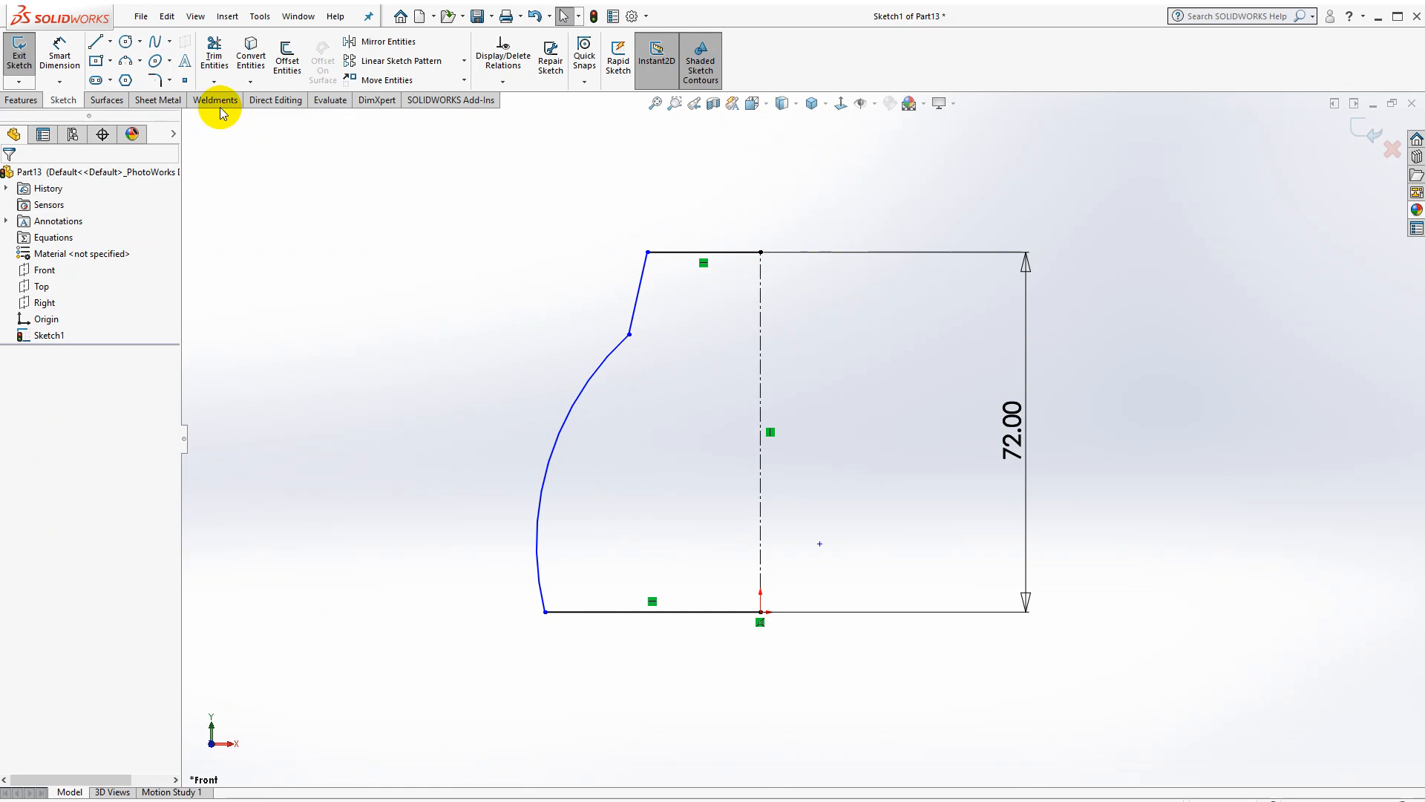
Dimension the angle between the slanted line and the centerline as 11 degrees
left_click(59, 53)
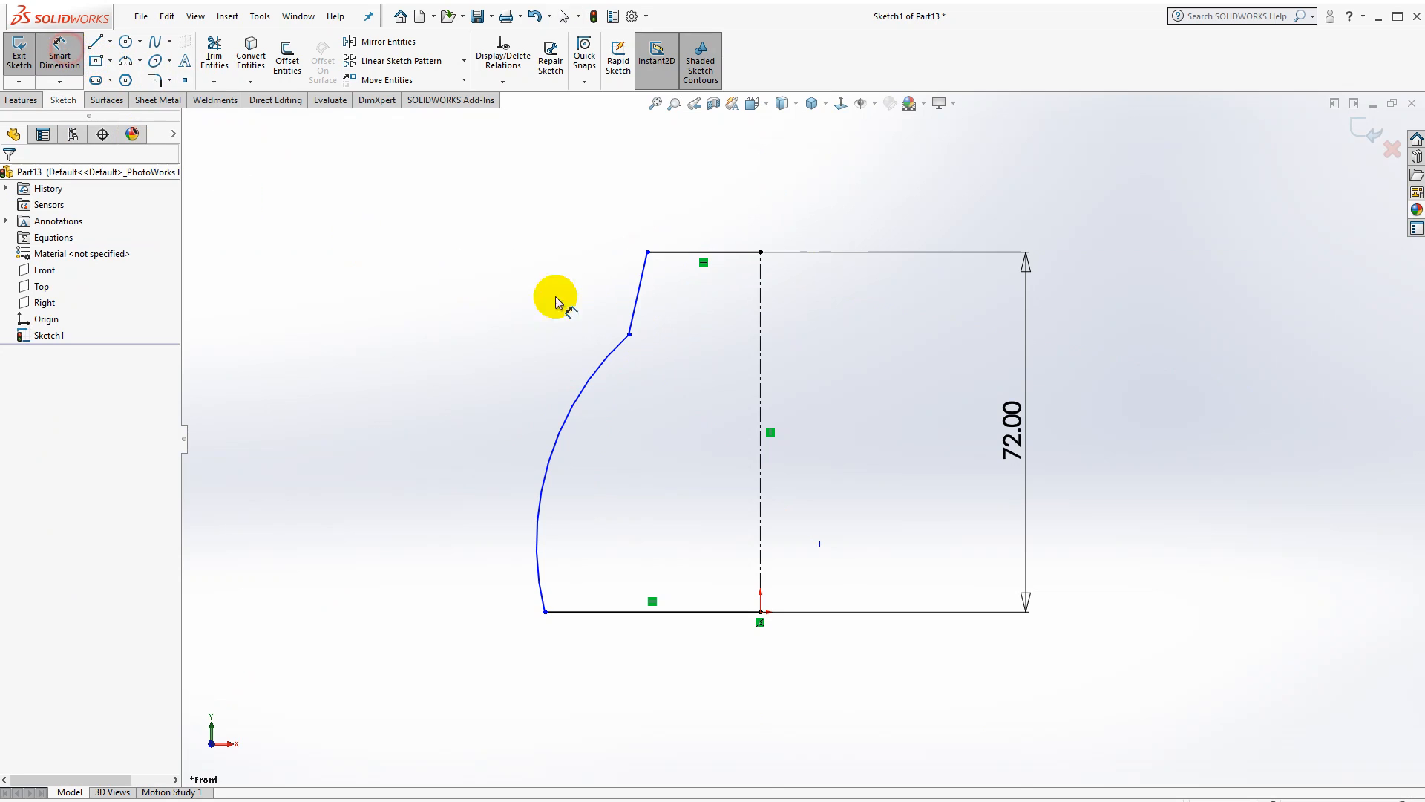
left_click(640, 296)
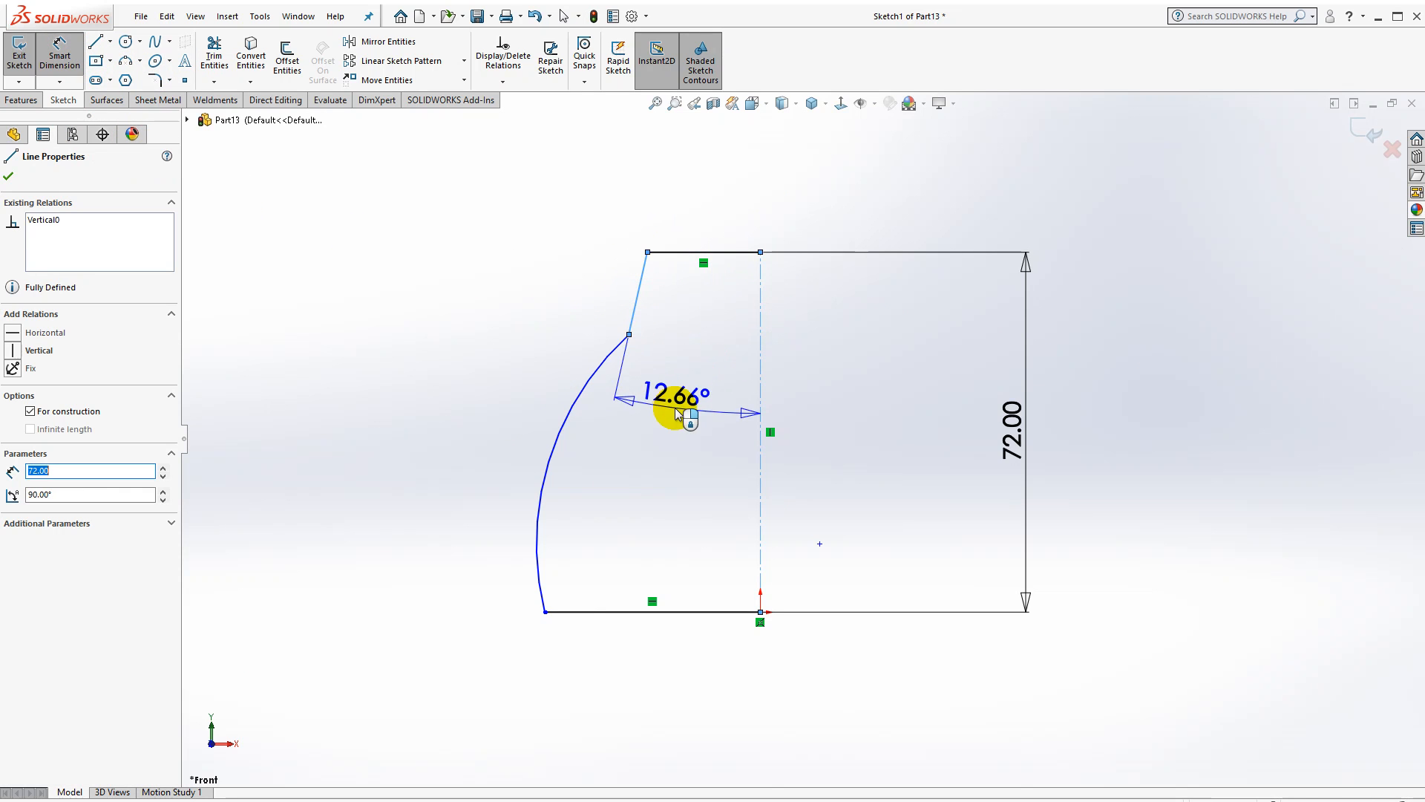
left_click(692, 428)
type("11")
key("Return")
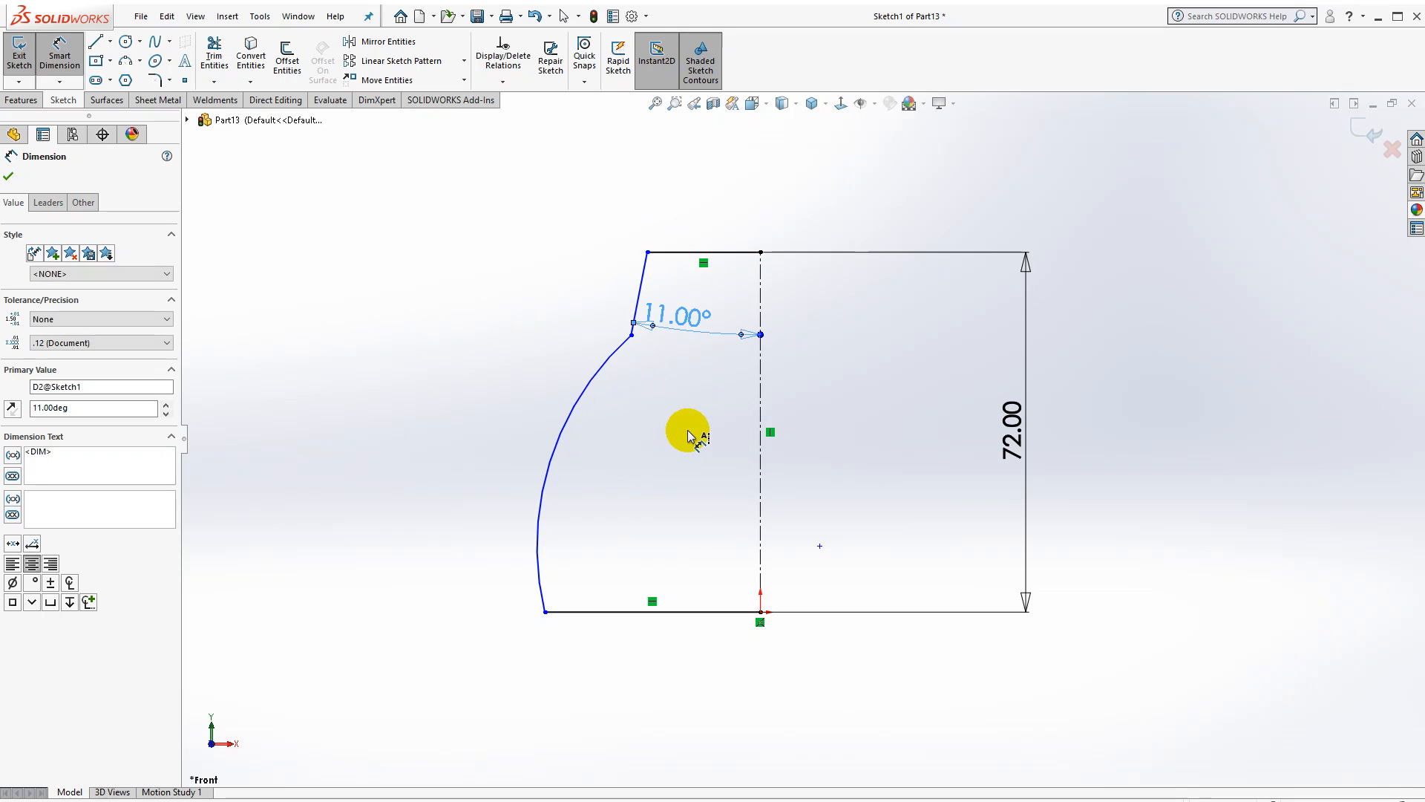
Add a 72 mm diameter dimension across the centerline at the point where the arc meets the slanted line
left_click(631, 336)
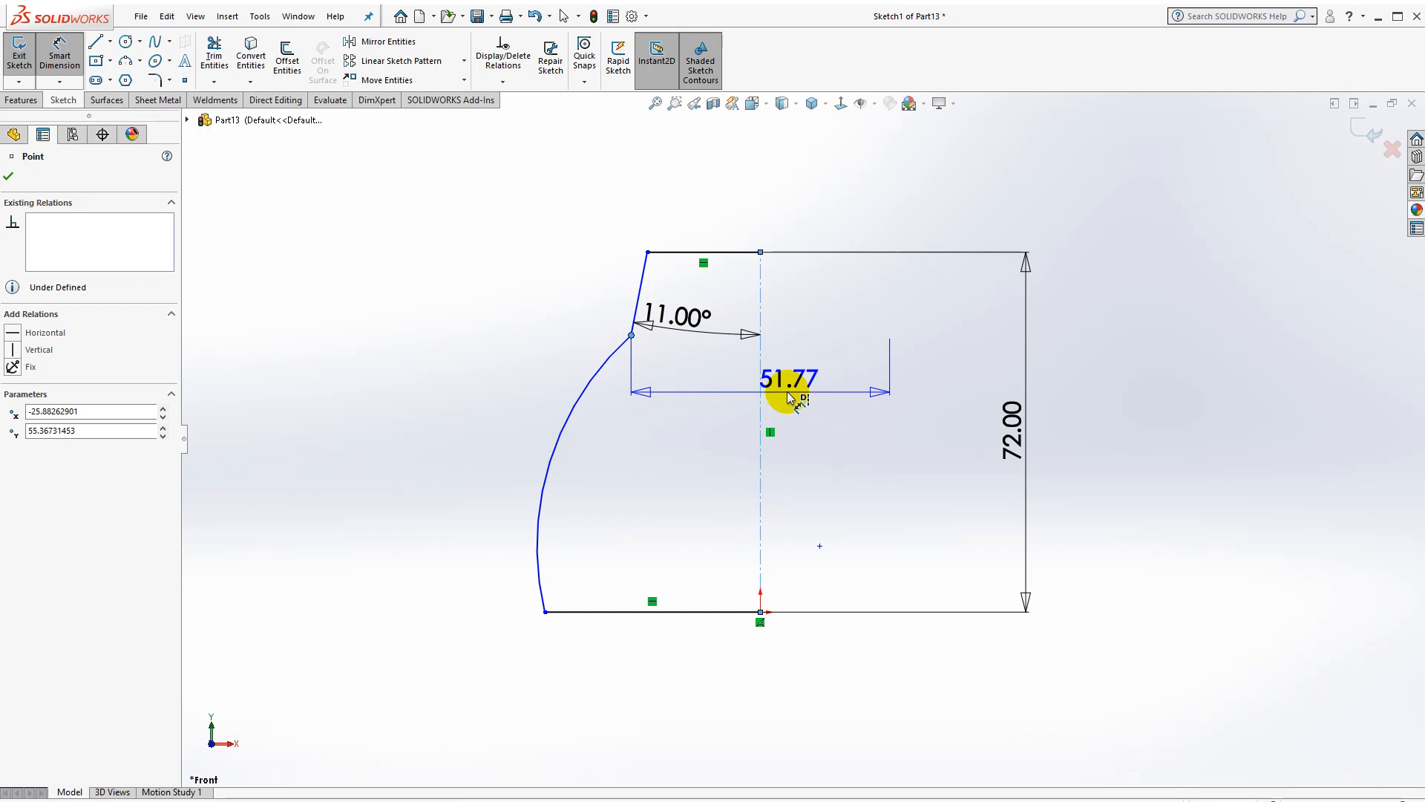
left_click(787, 392)
type("72")
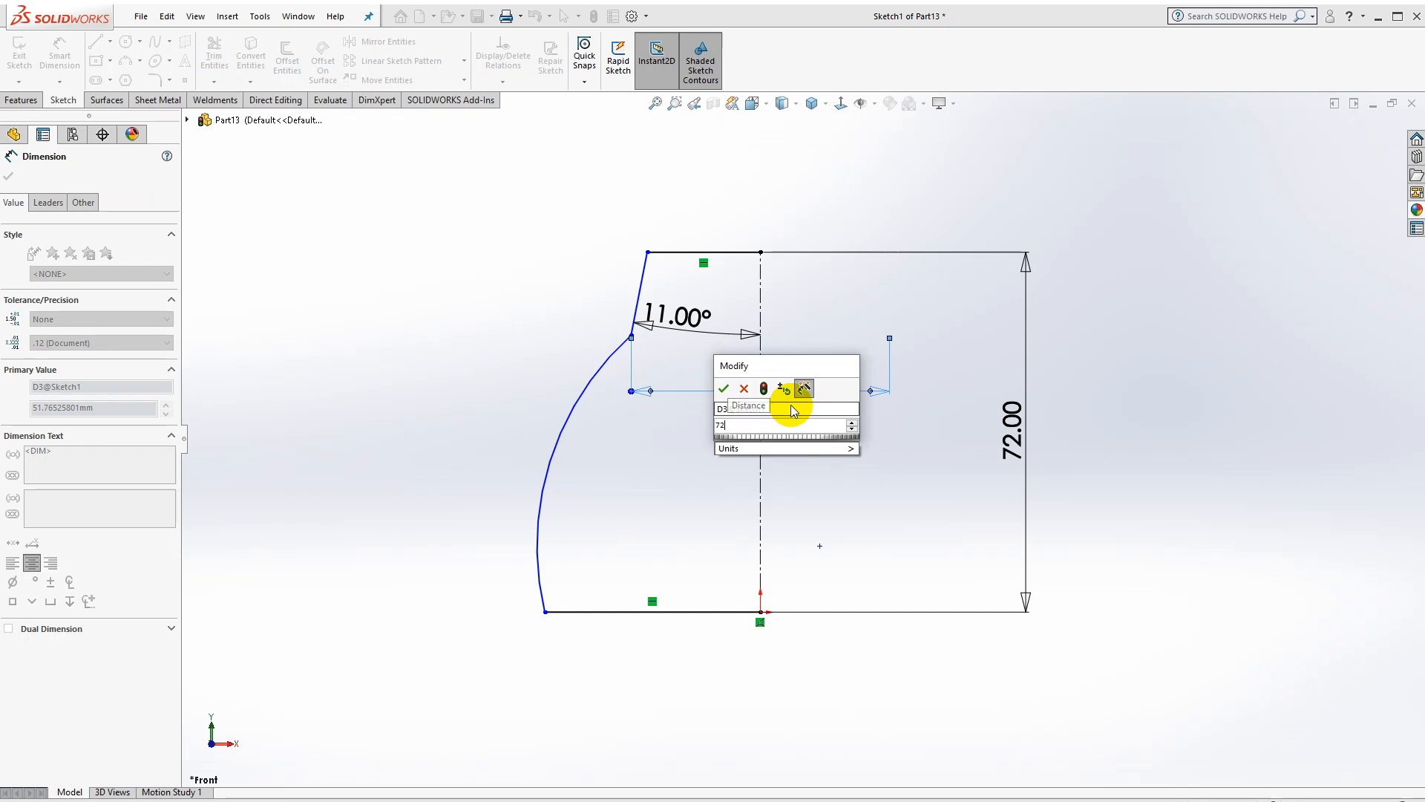
key("Return")
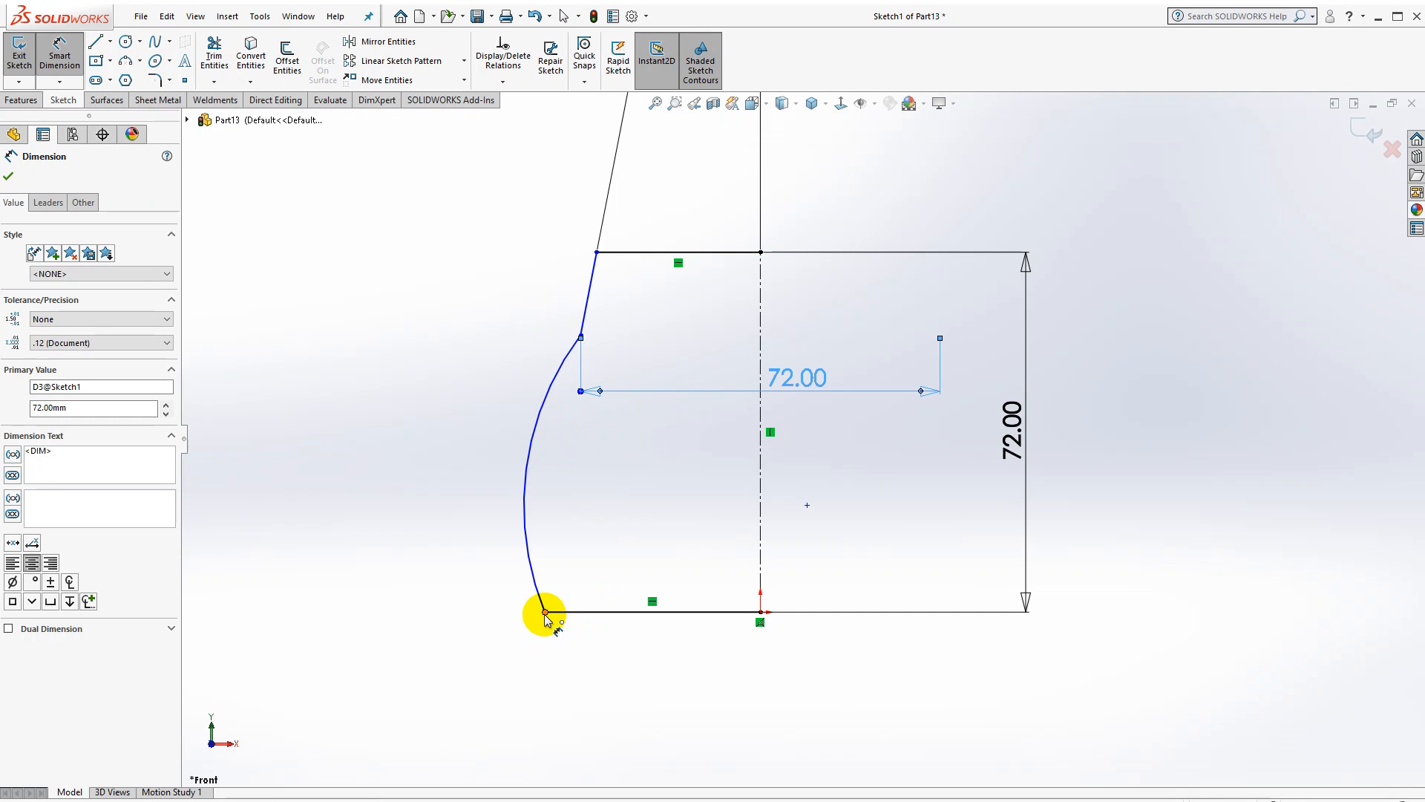
Add a 120 mm diameter dimension across the centerline at the base line's outer endpoint
left_click(547, 614)
left_click(764, 706)
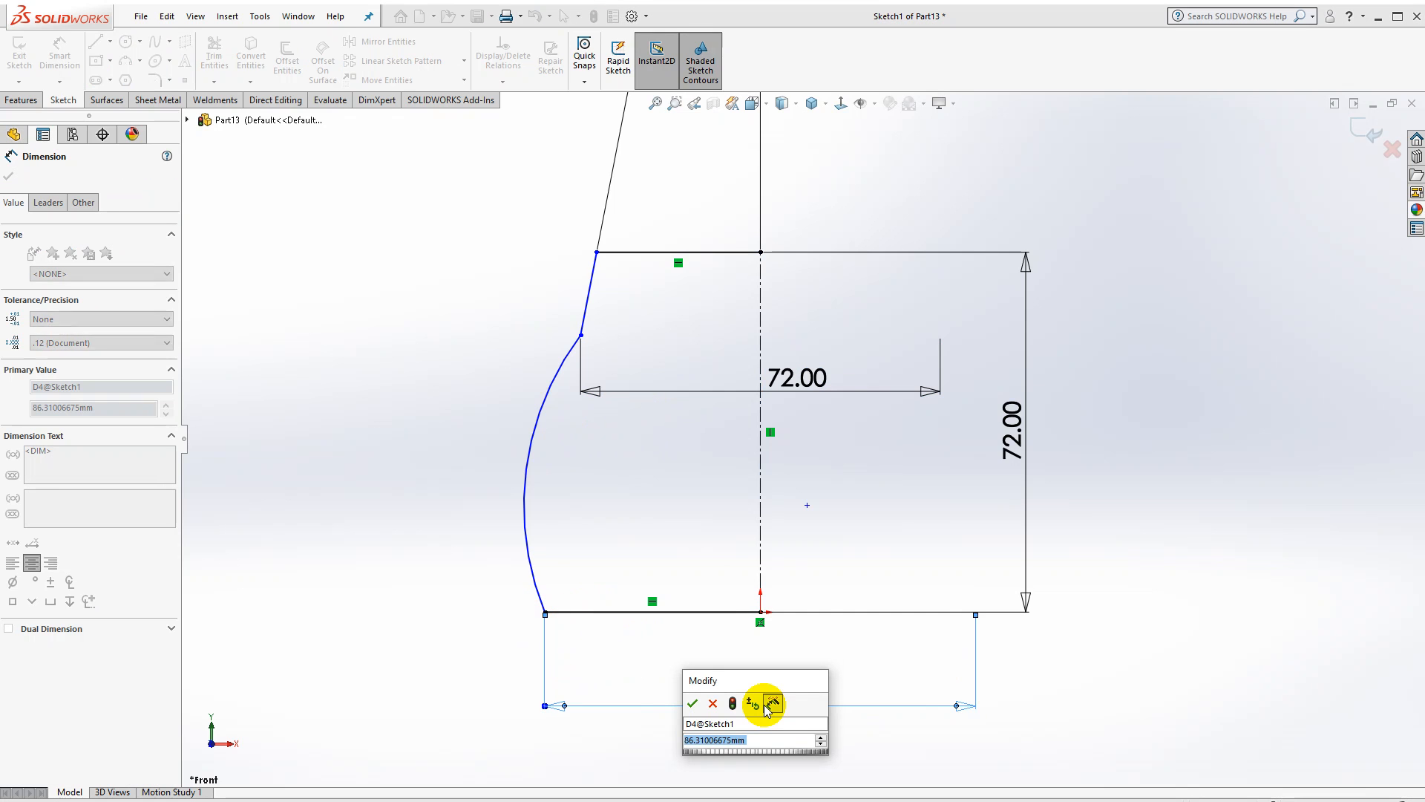
type("120")
key("Return")
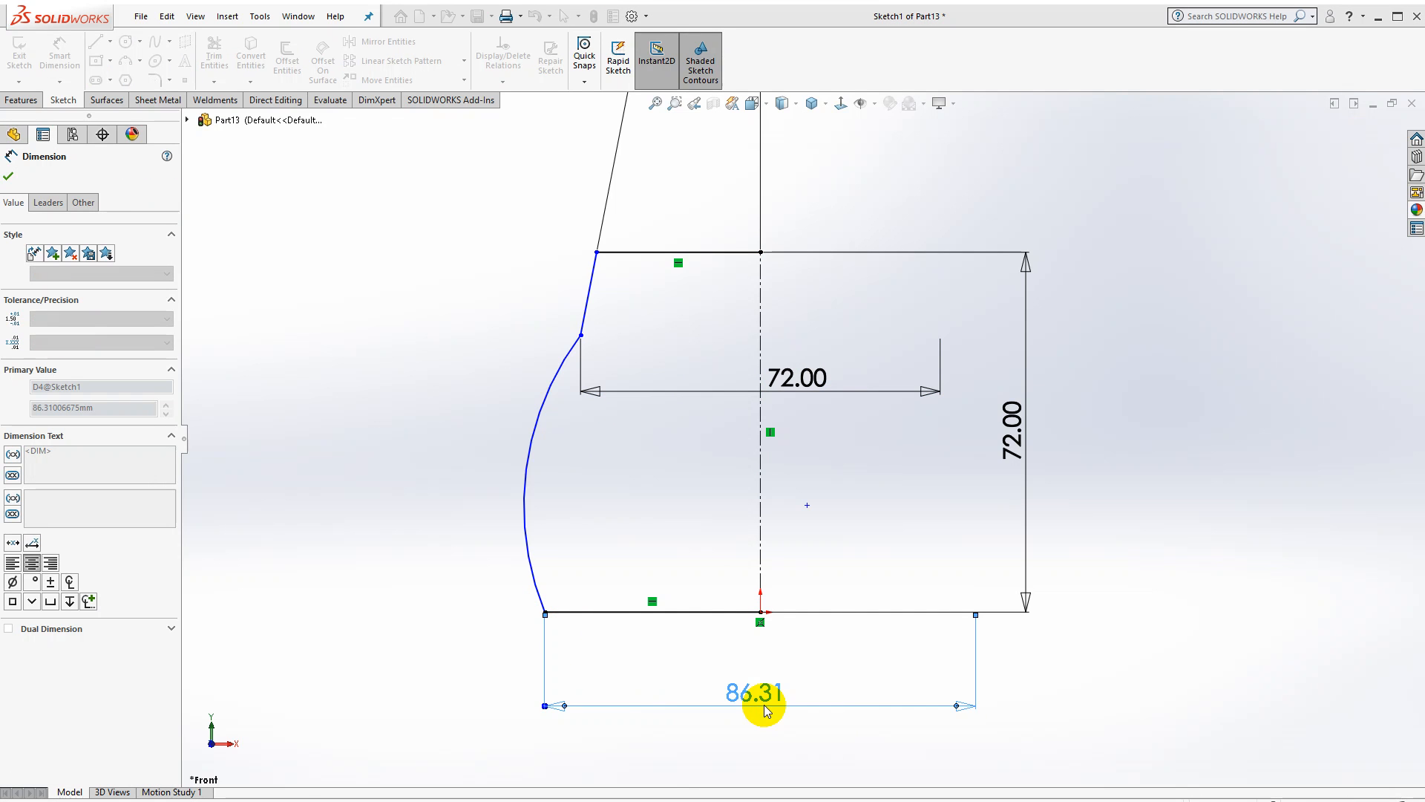
Dimension the arc's radius as 120 mm
left_click(492, 439)
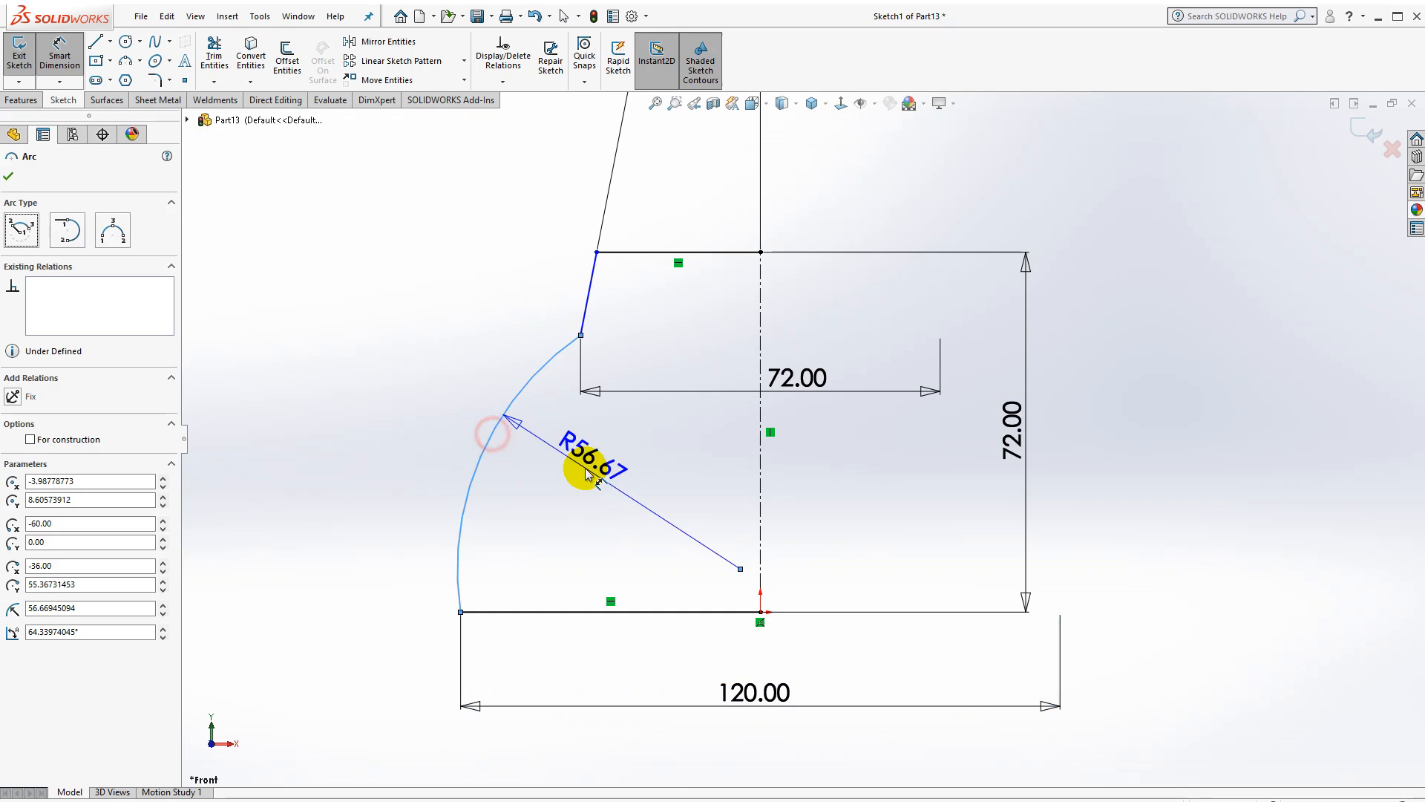
left_click(566, 478)
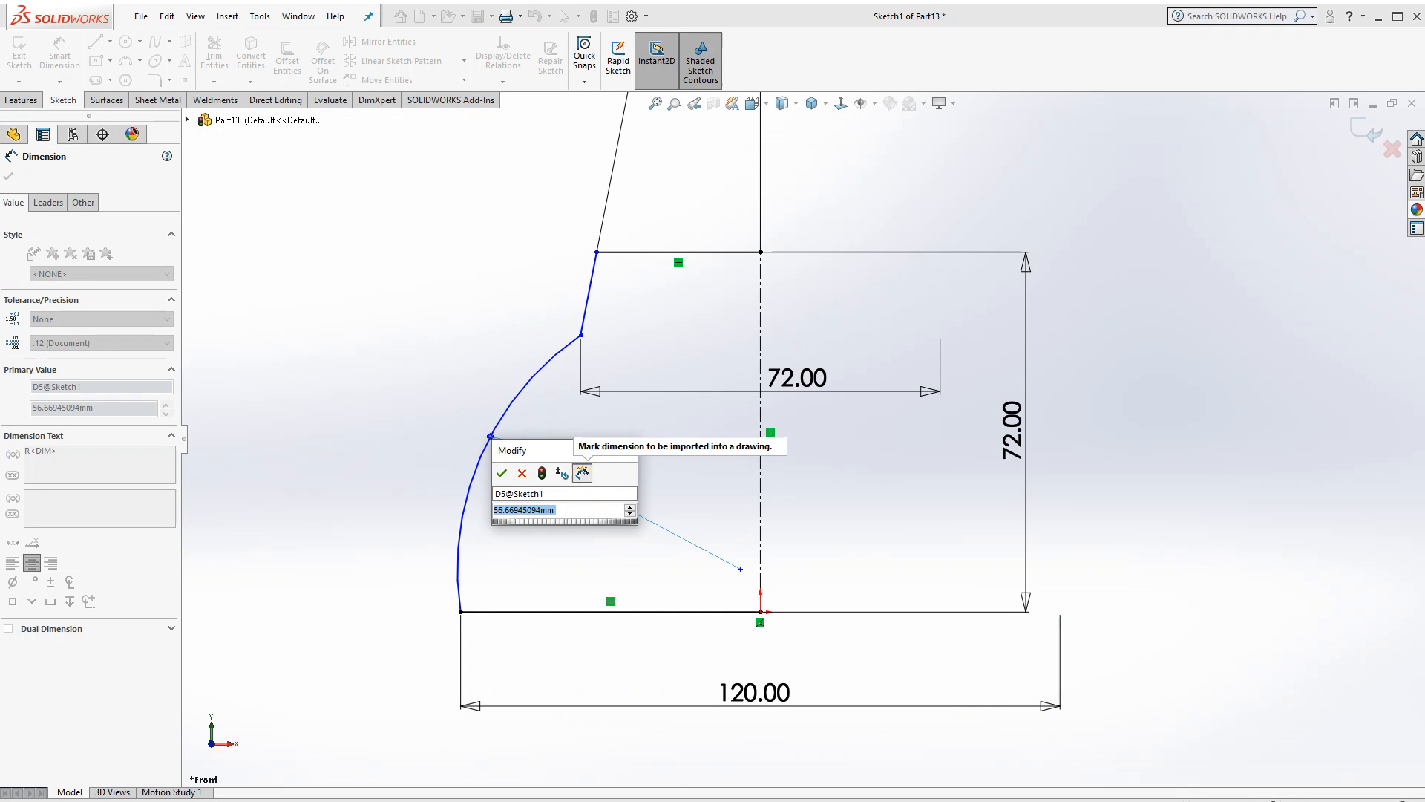
type("120")
key("Return")
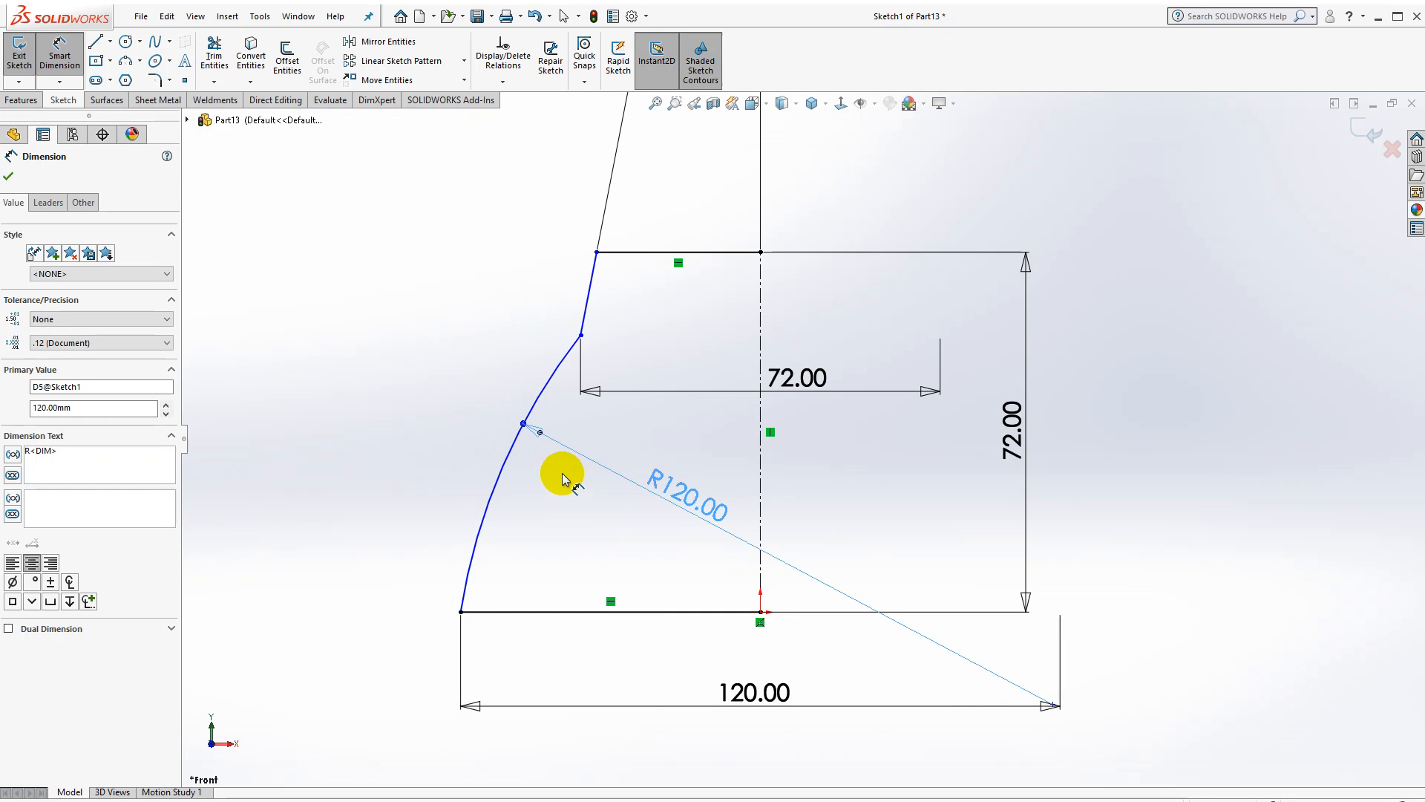
Move the 11 degree angle dimension down inside the profile, between the slanted line and the centerline
scroll(689, 450, "up", 2)
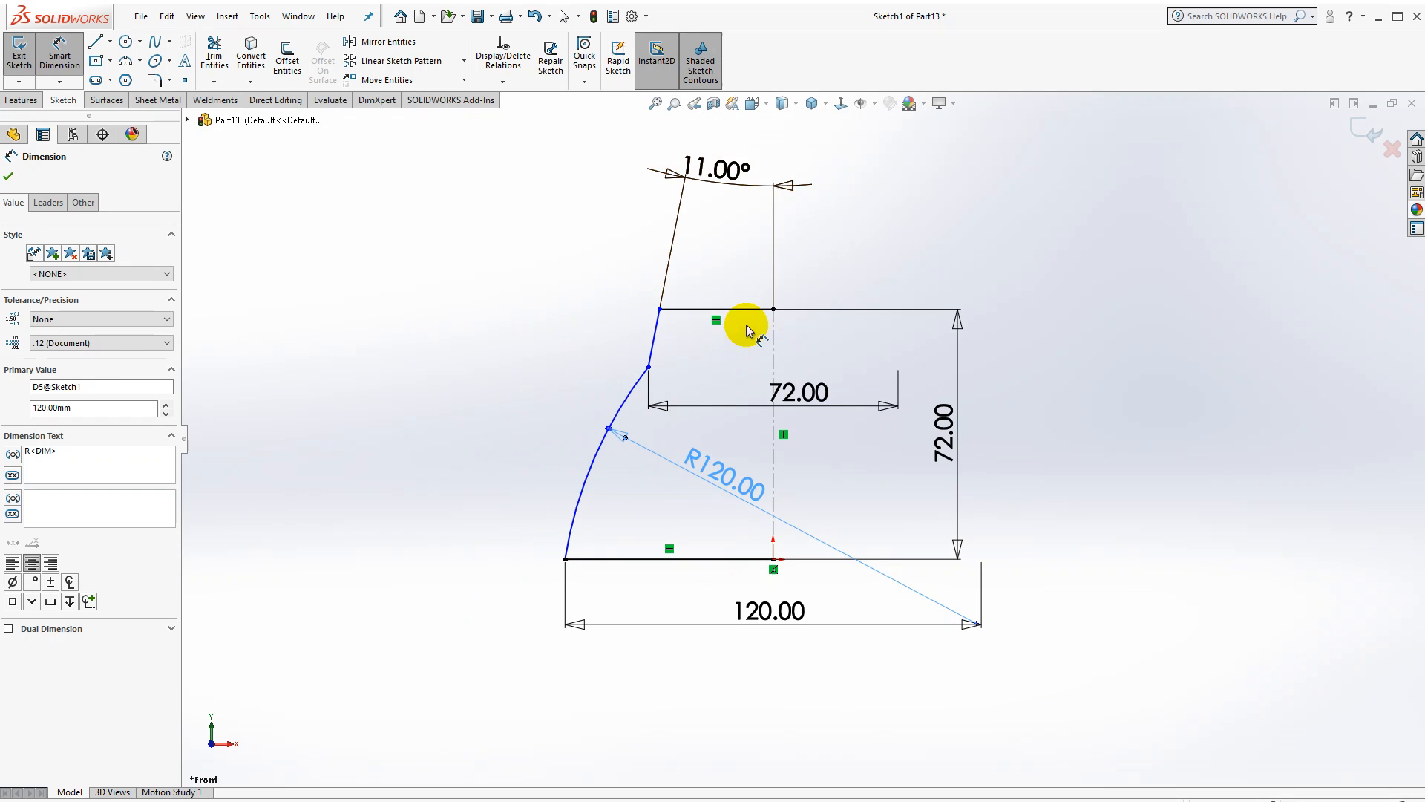
key("Escape")
left_click_drag(735, 172, 719, 350)
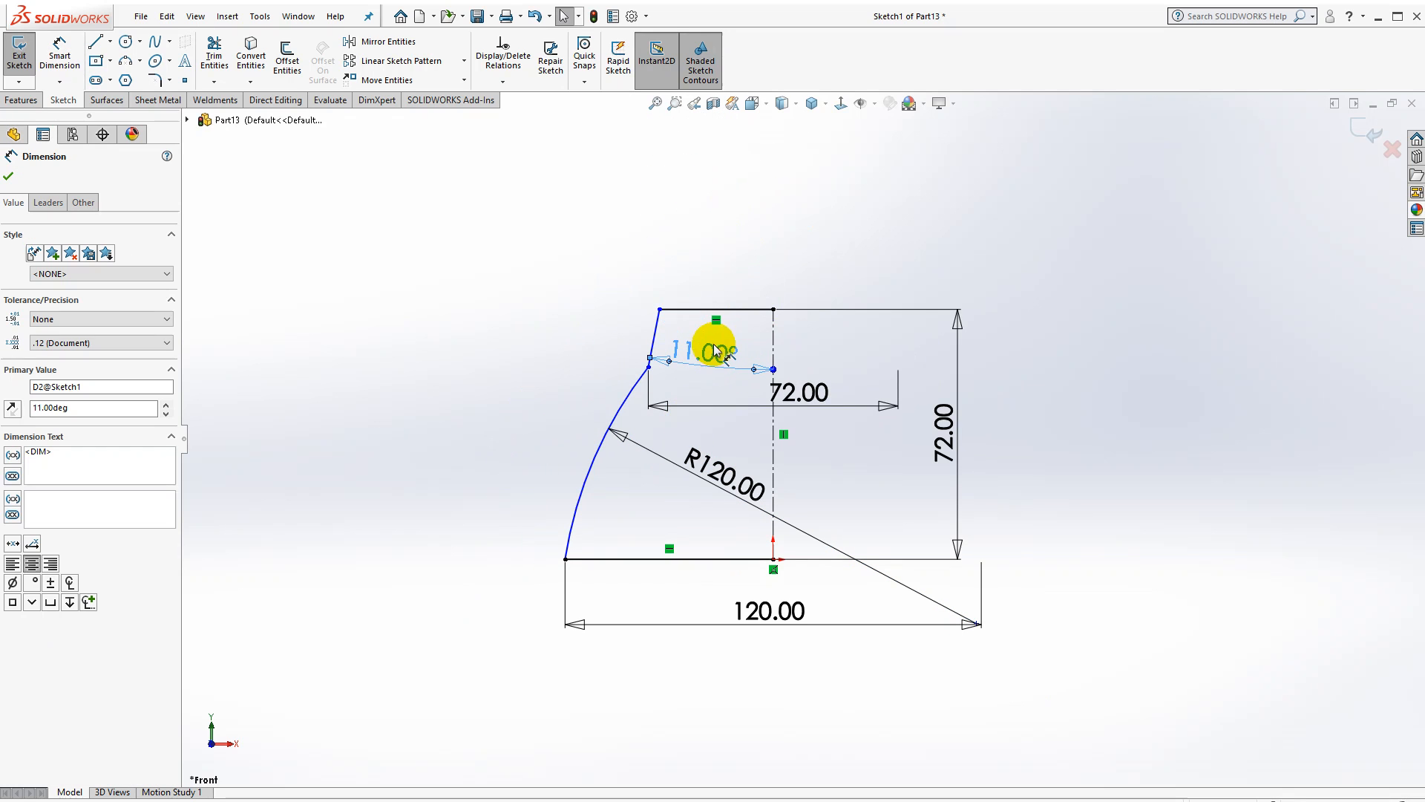
Dimension the vertical distance from the arc and slanted line junction to the top line as 12 mm
scroll(716, 318, "down", 2)
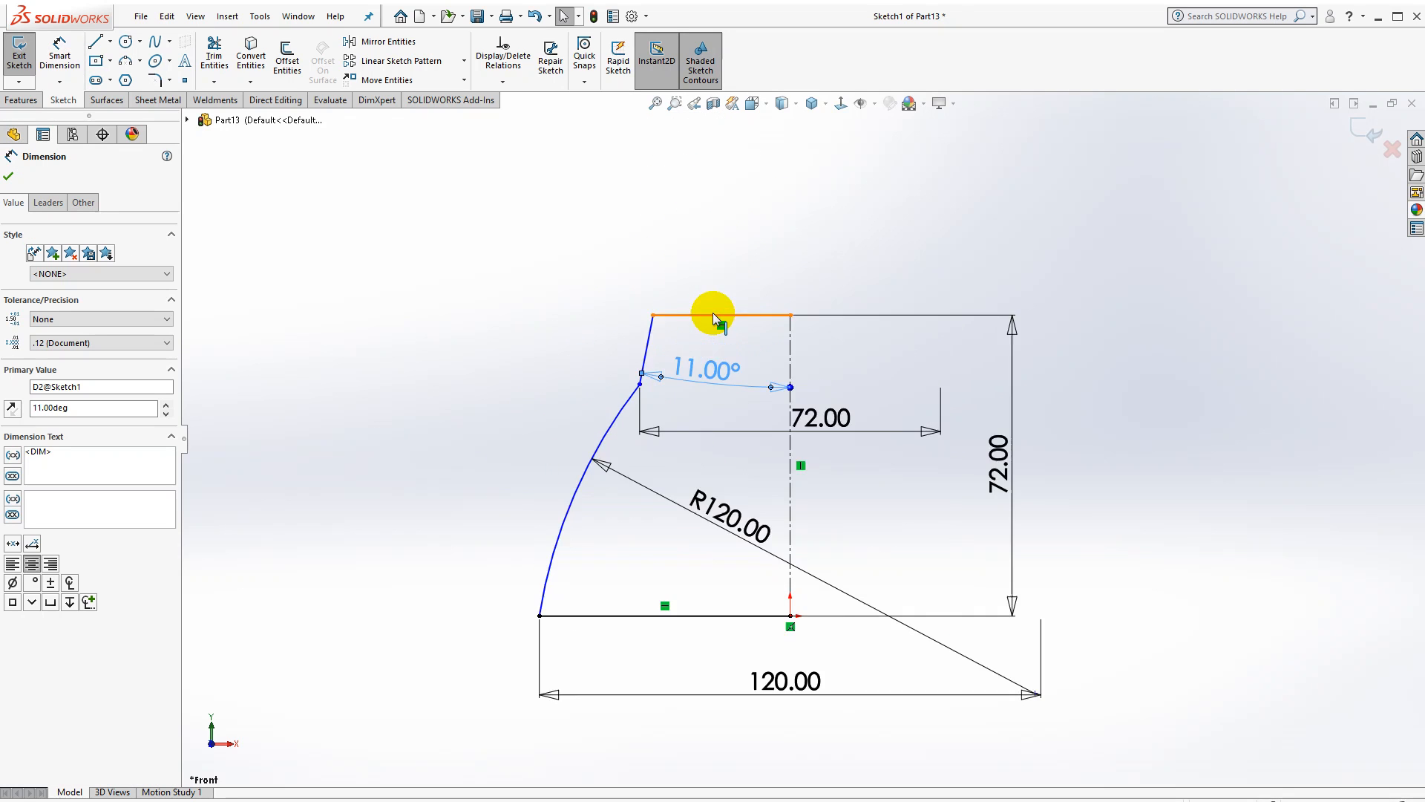
left_click(54, 64)
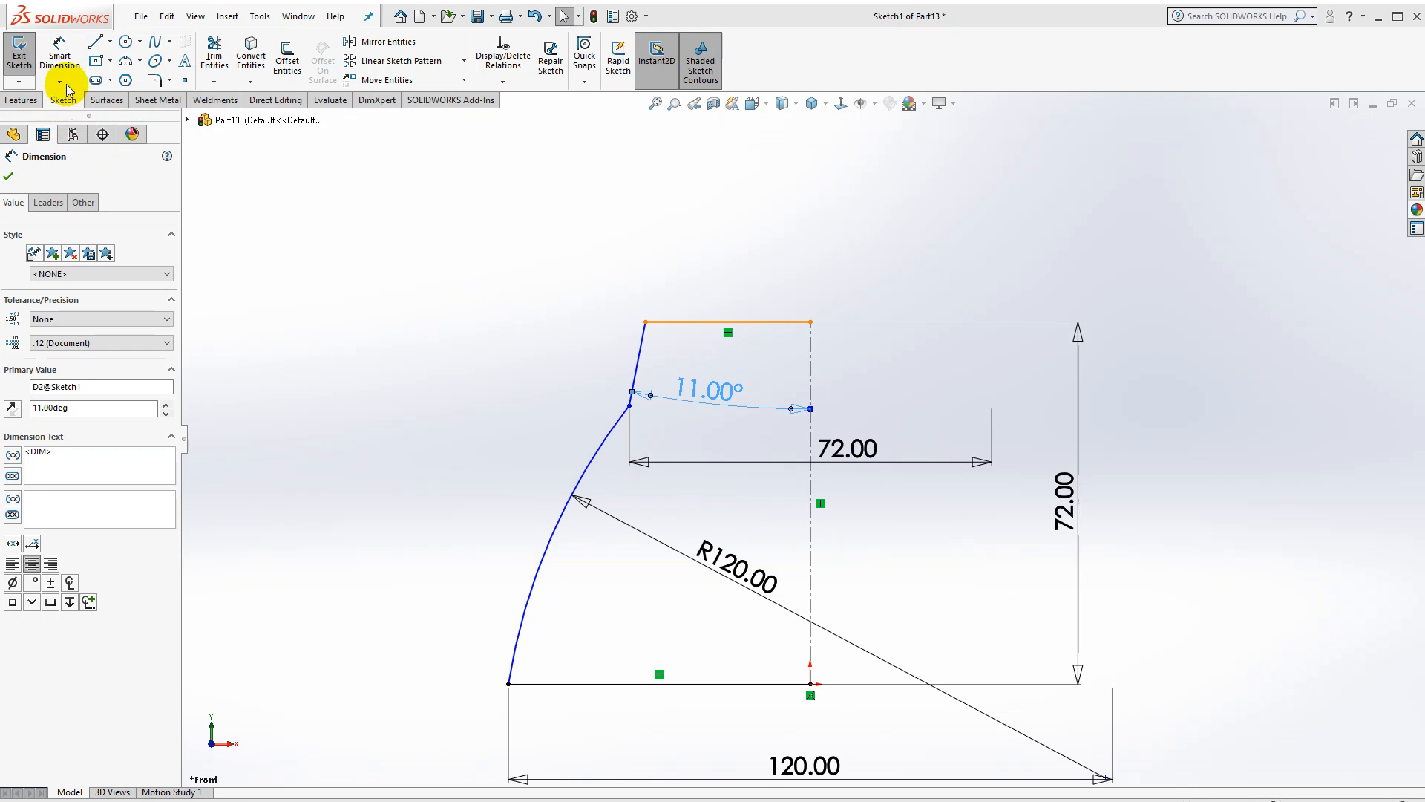
left_click(59, 59)
left_click(634, 405)
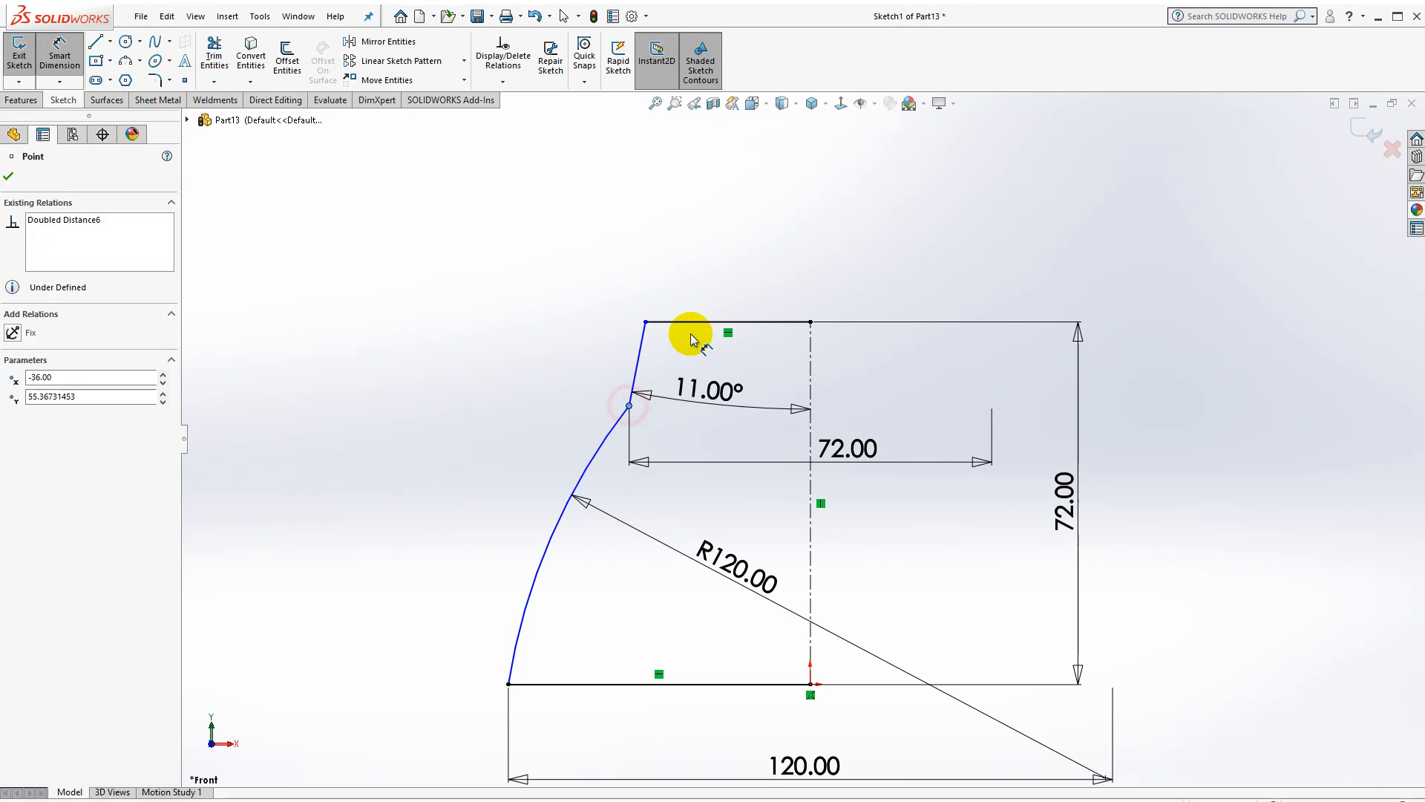
left_click(694, 324)
left_click(491, 371)
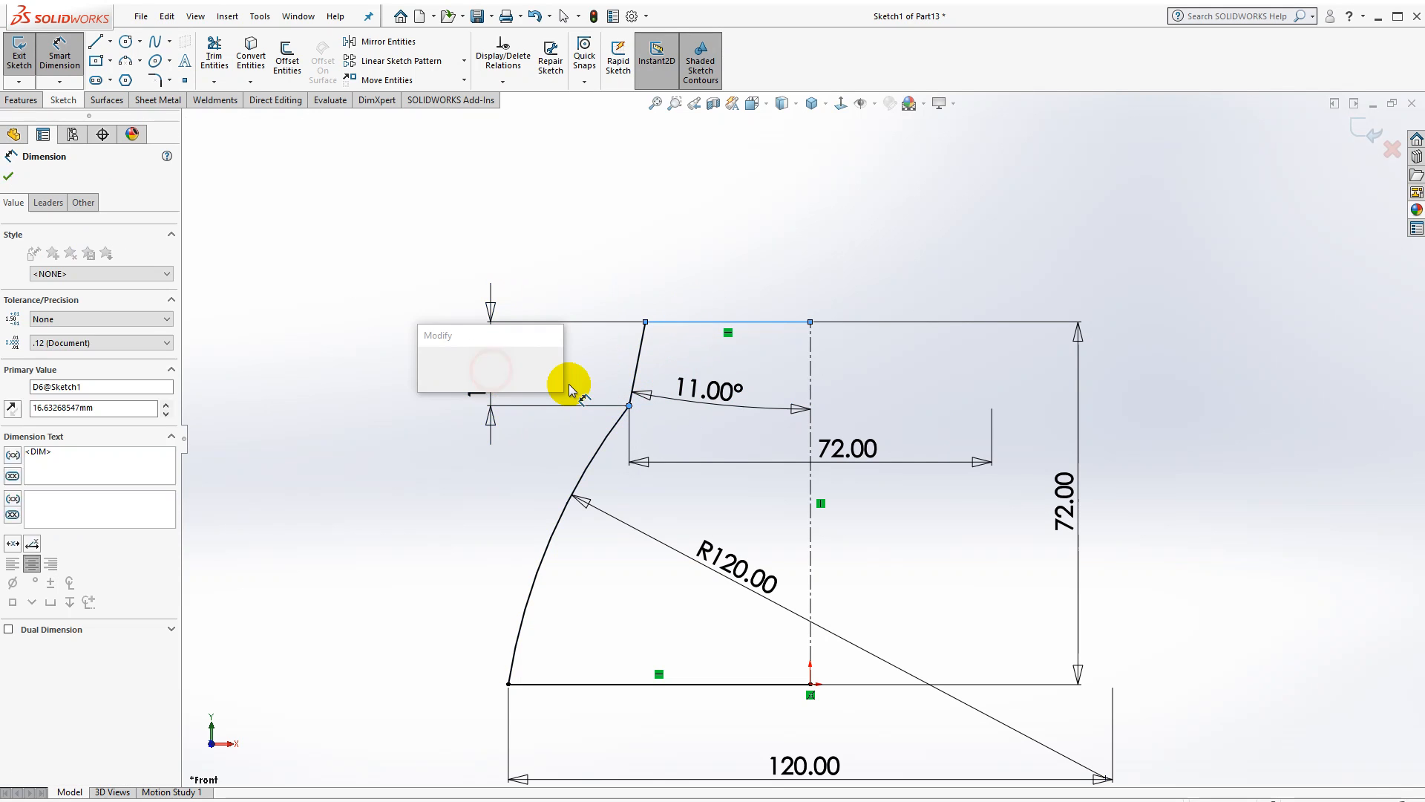
type("12")
key("Return")
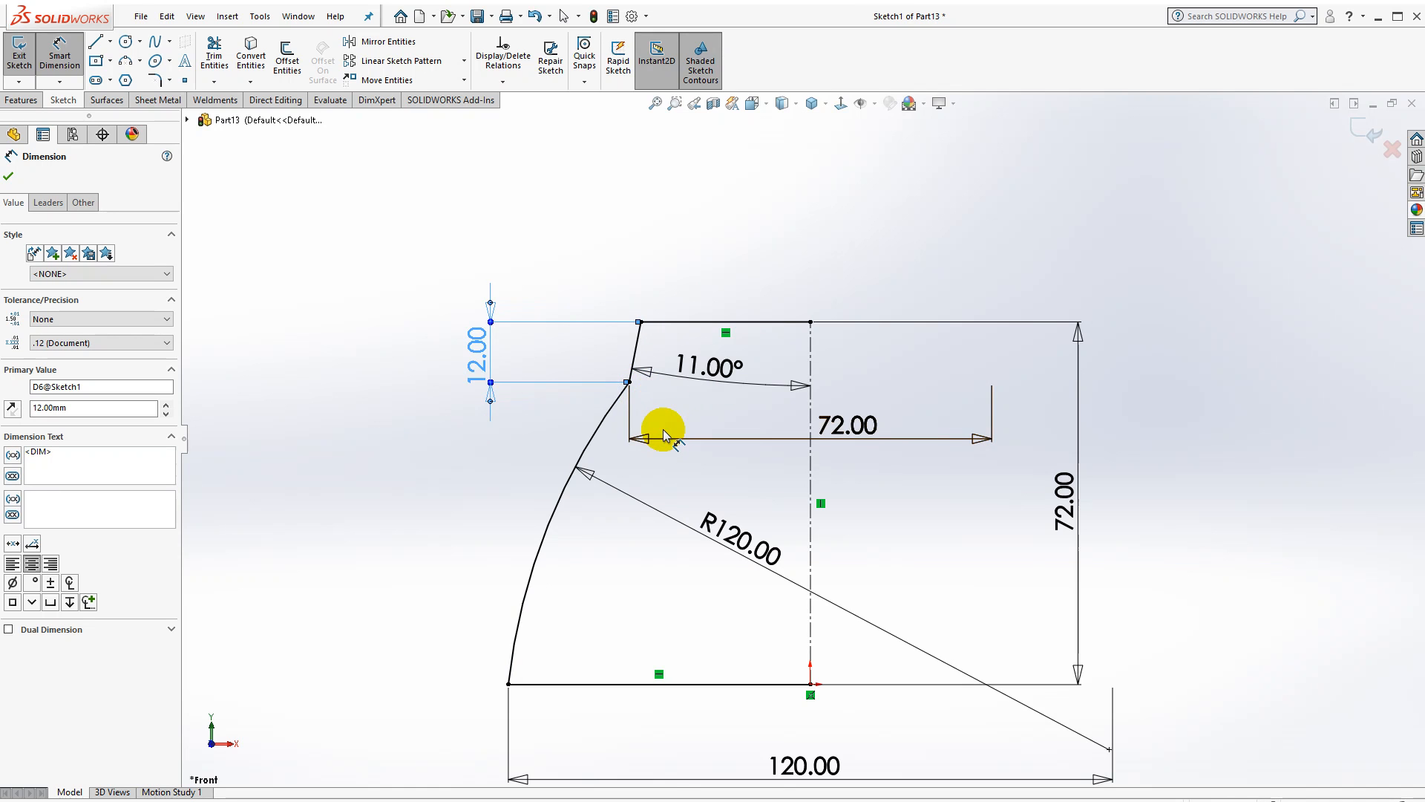
scroll(662, 432, "down", 3)
scroll(844, 499, "up", 3)
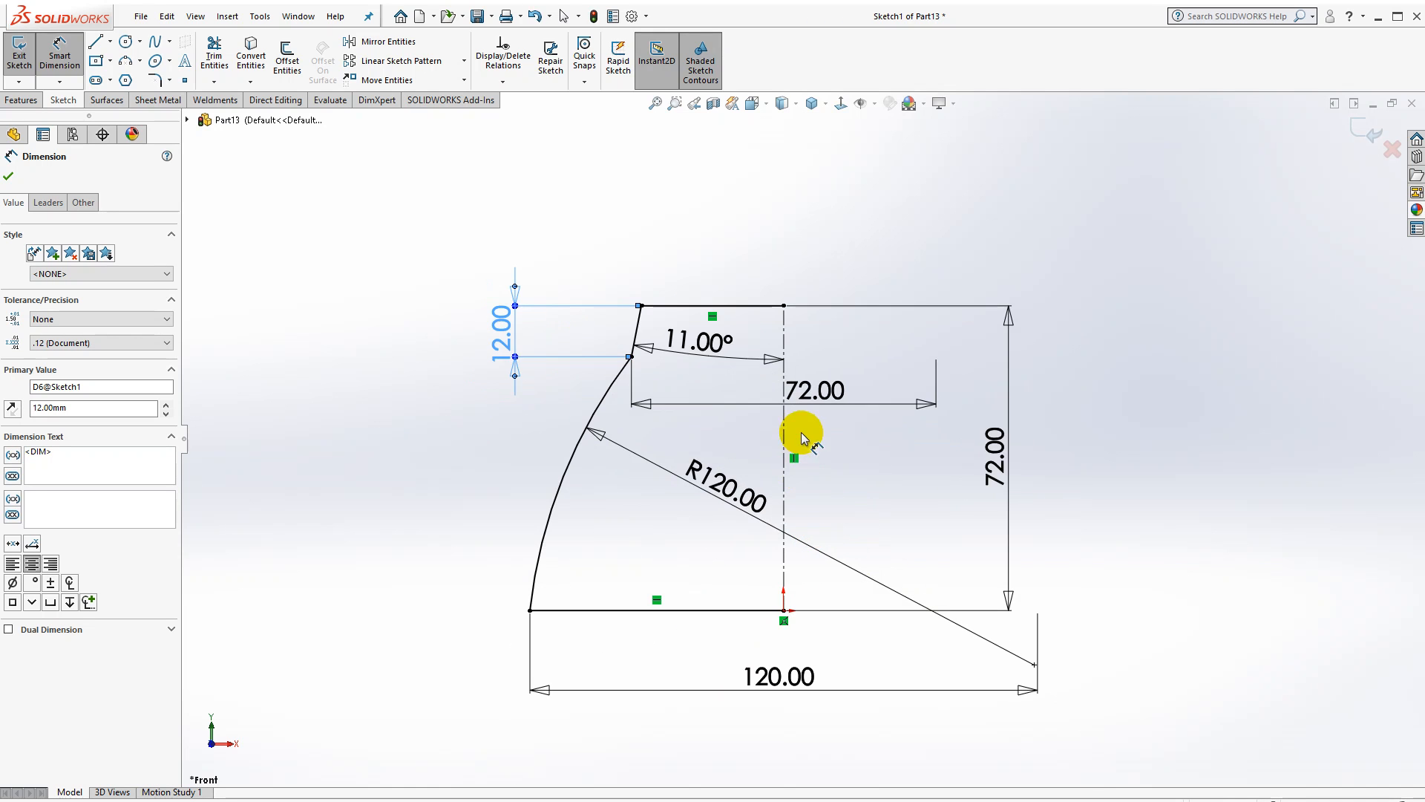
scroll(779, 393, "up", 2)
key("Escape")
scroll(701, 376, "down", 2)
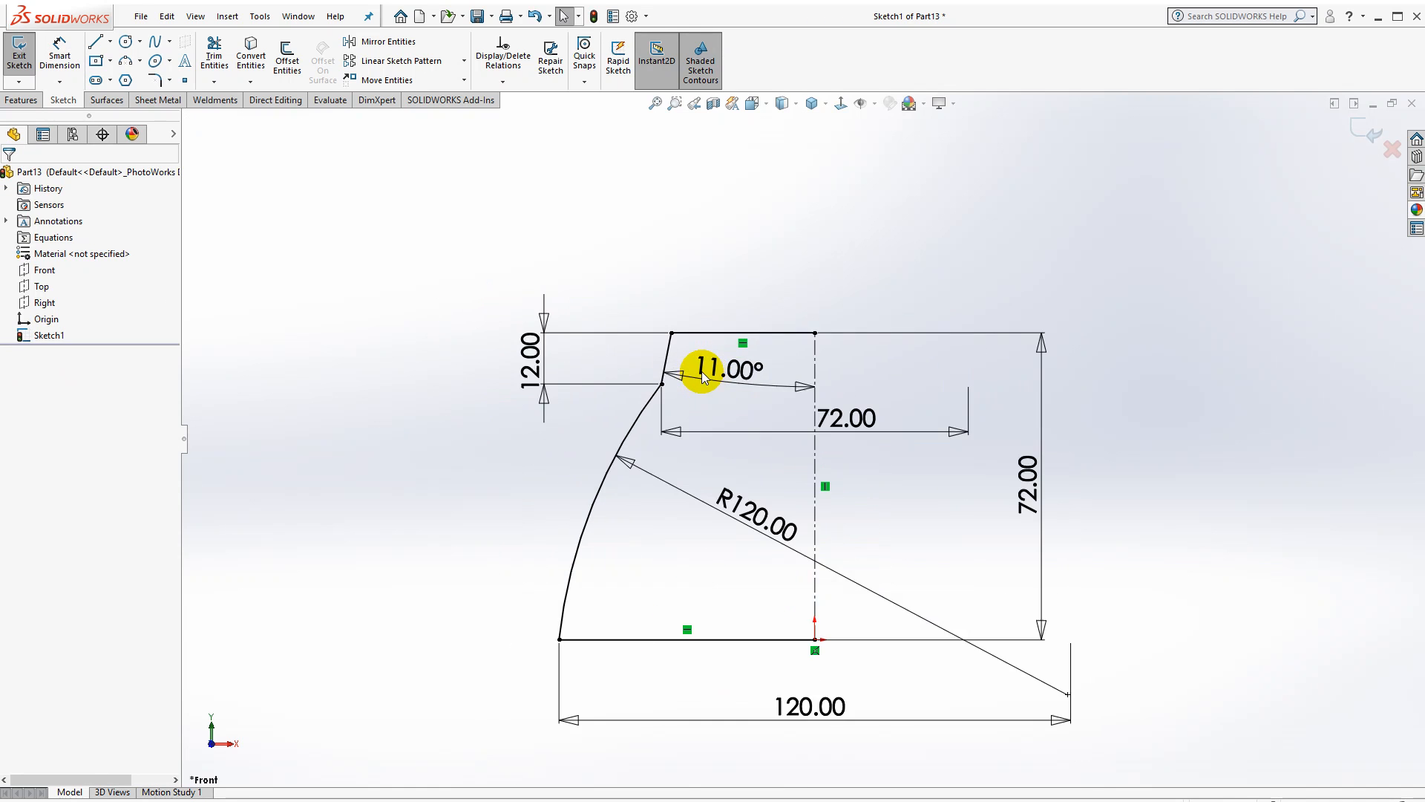
Close the half profile with a vertical line along the centerline, from the top line's inner endpoint down to the origin
left_click(95, 41)
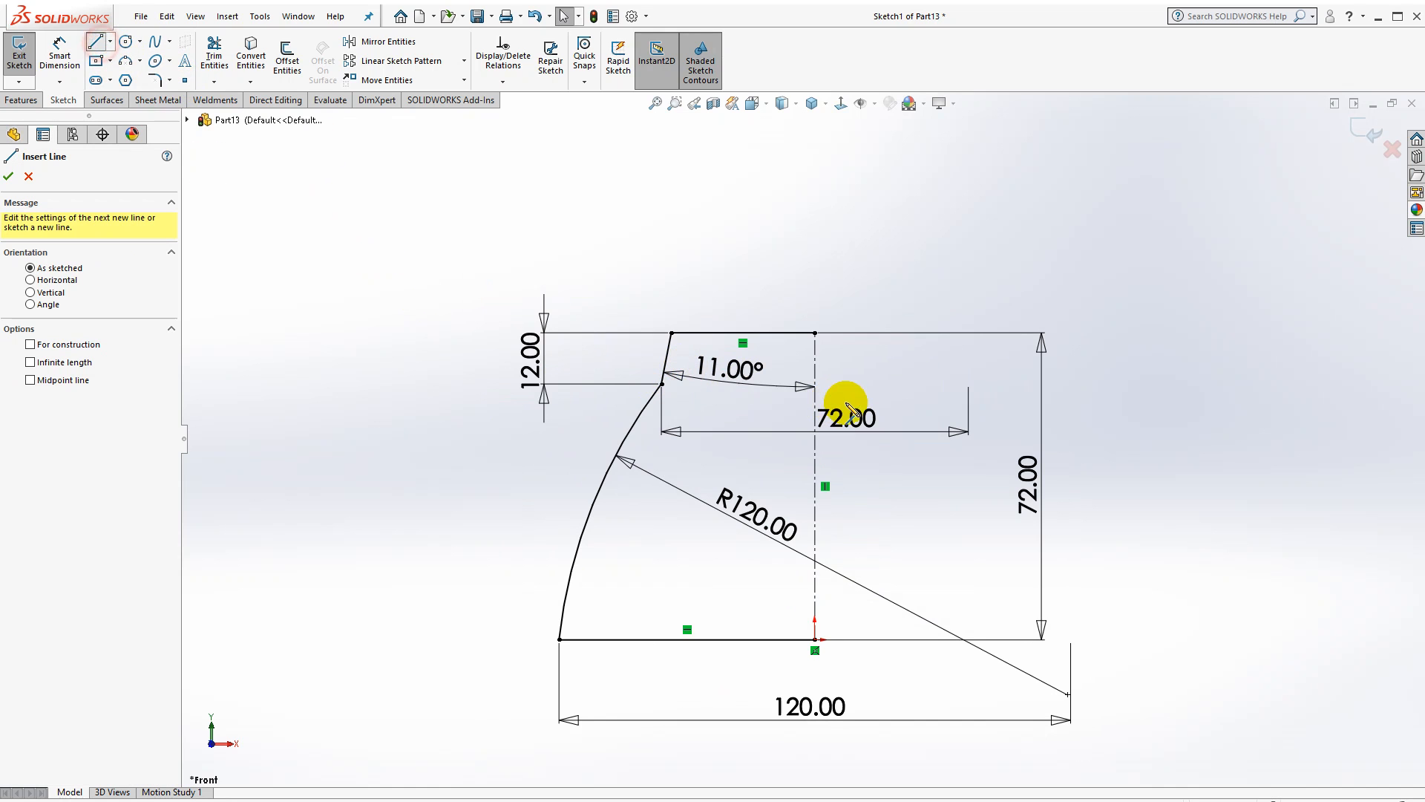
left_click(815, 333)
left_click(815, 639)
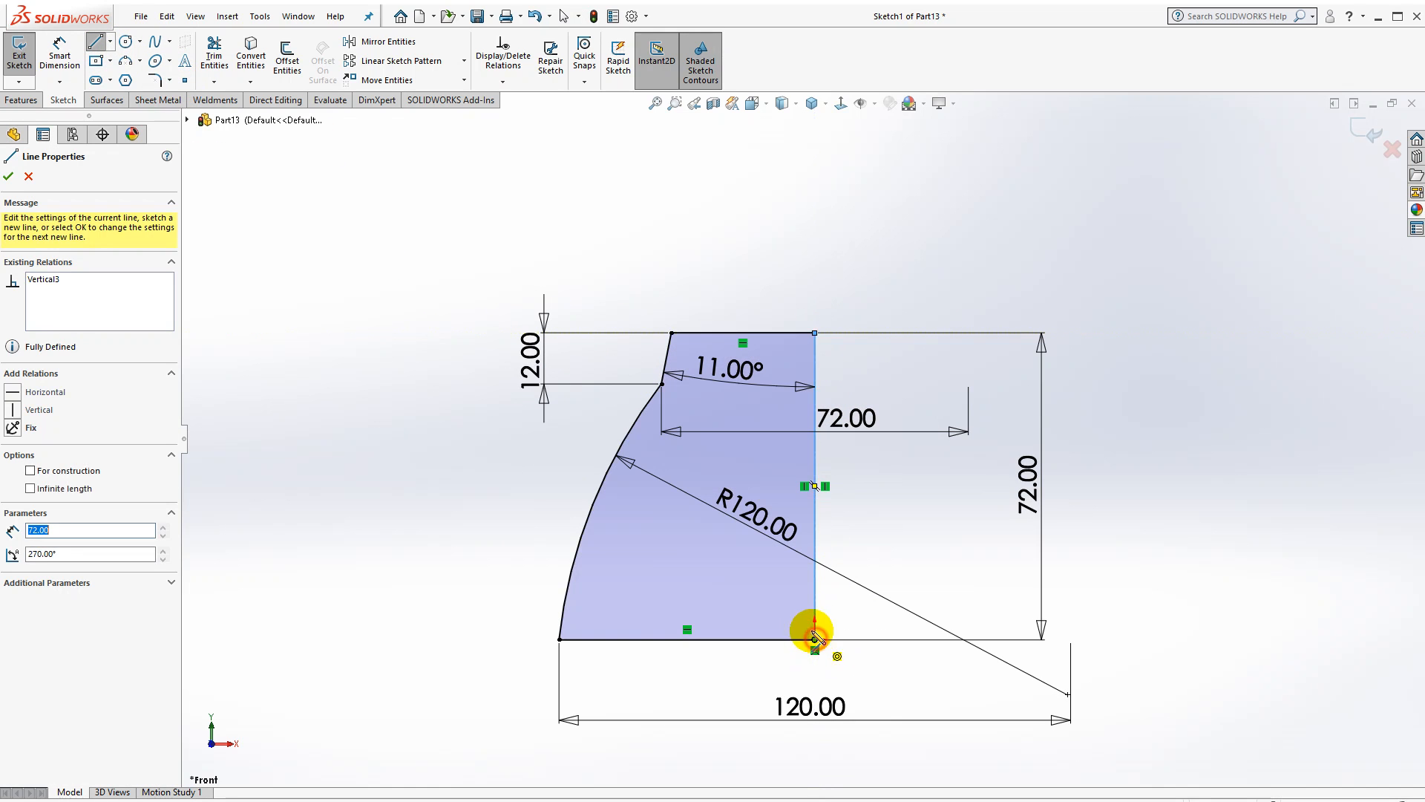
key("Escape")
Revolve the closed half profile 360 degrees about the vertical centerline into a solid body
left_click(20, 99)
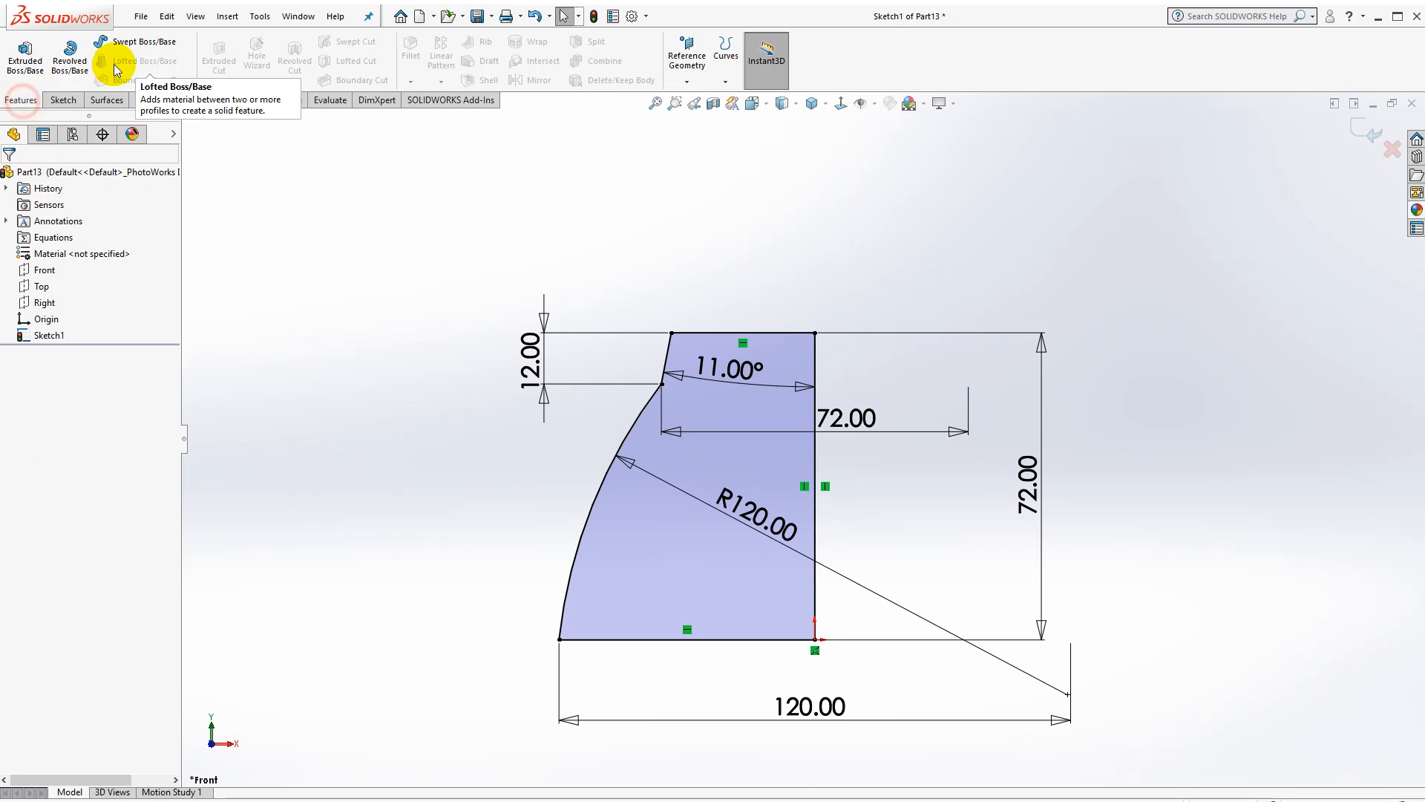
left_click(70, 56)
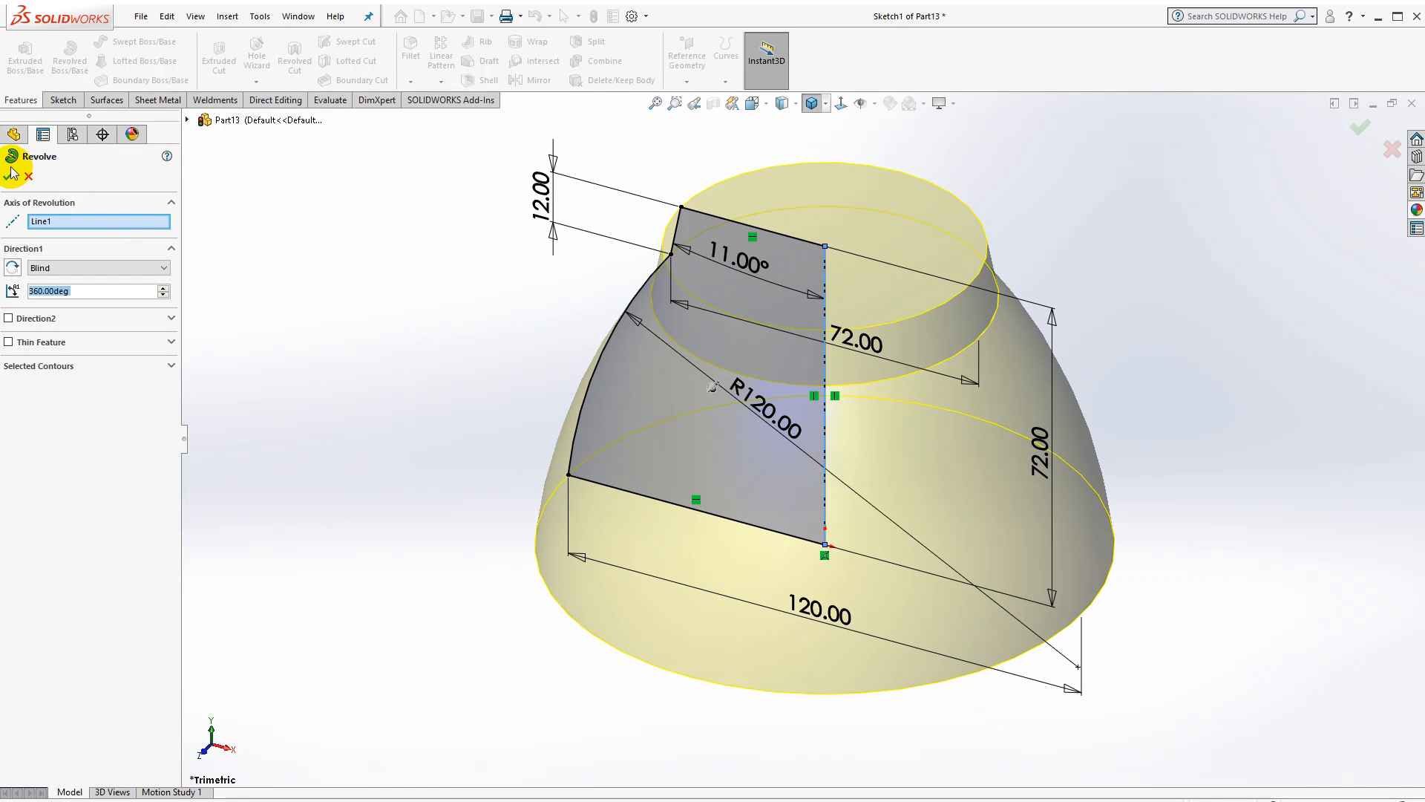
left_click(7, 175)
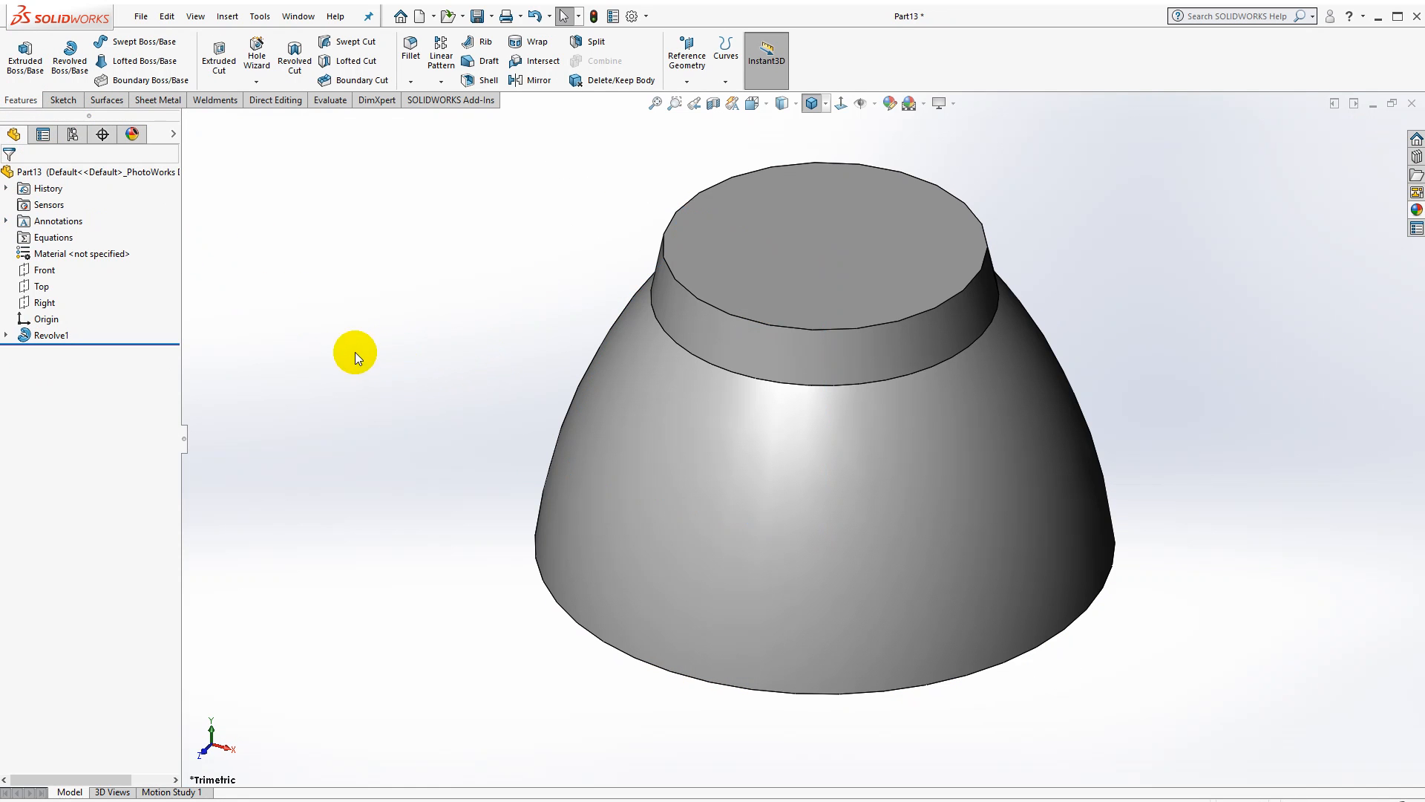
Start a new sketch on the flat bottom face of the revolved body, viewed normal to that face
middle_click_drag(481, 483, 515, 328)
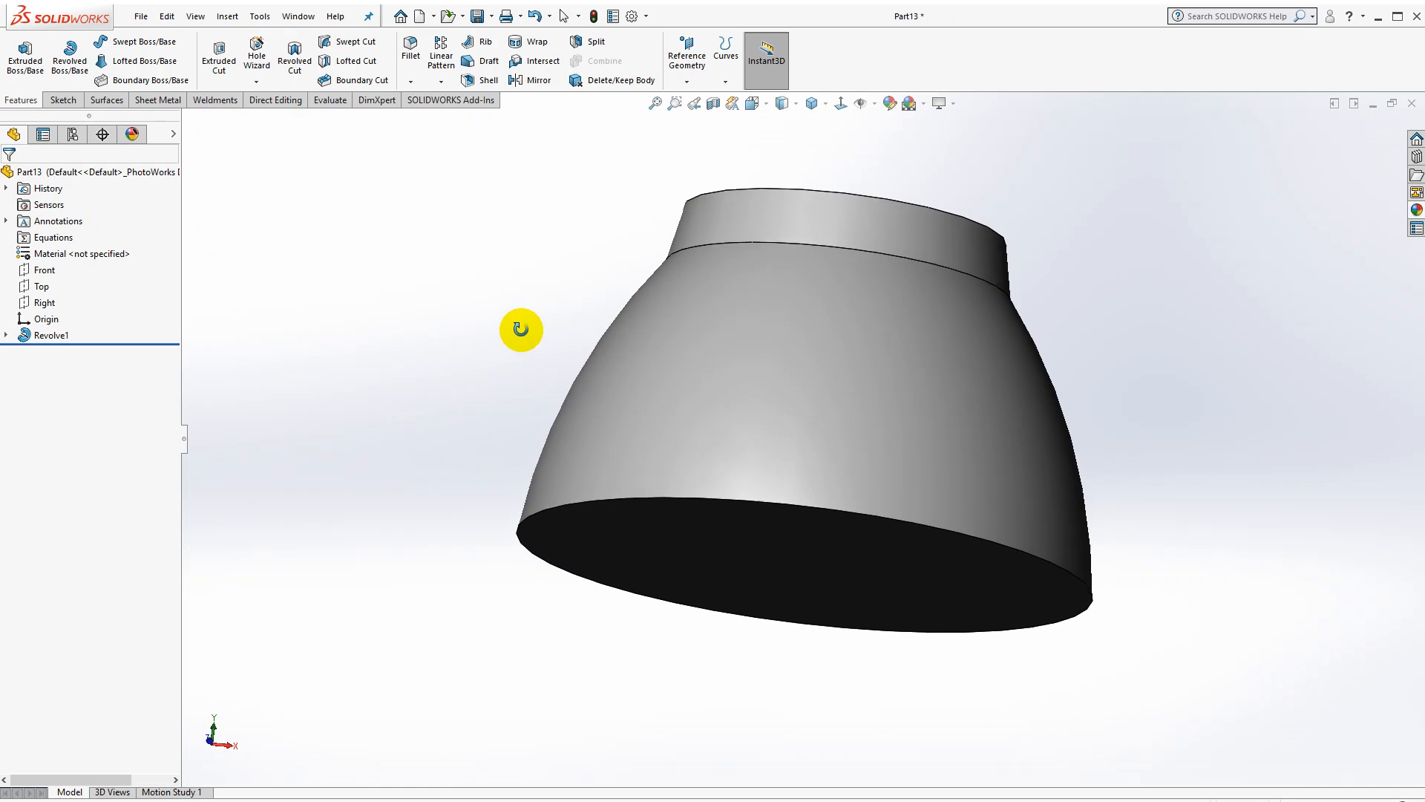
left_click(50, 272)
middle_click_drag(327, 444, 313, 356)
left_click(760, 527)
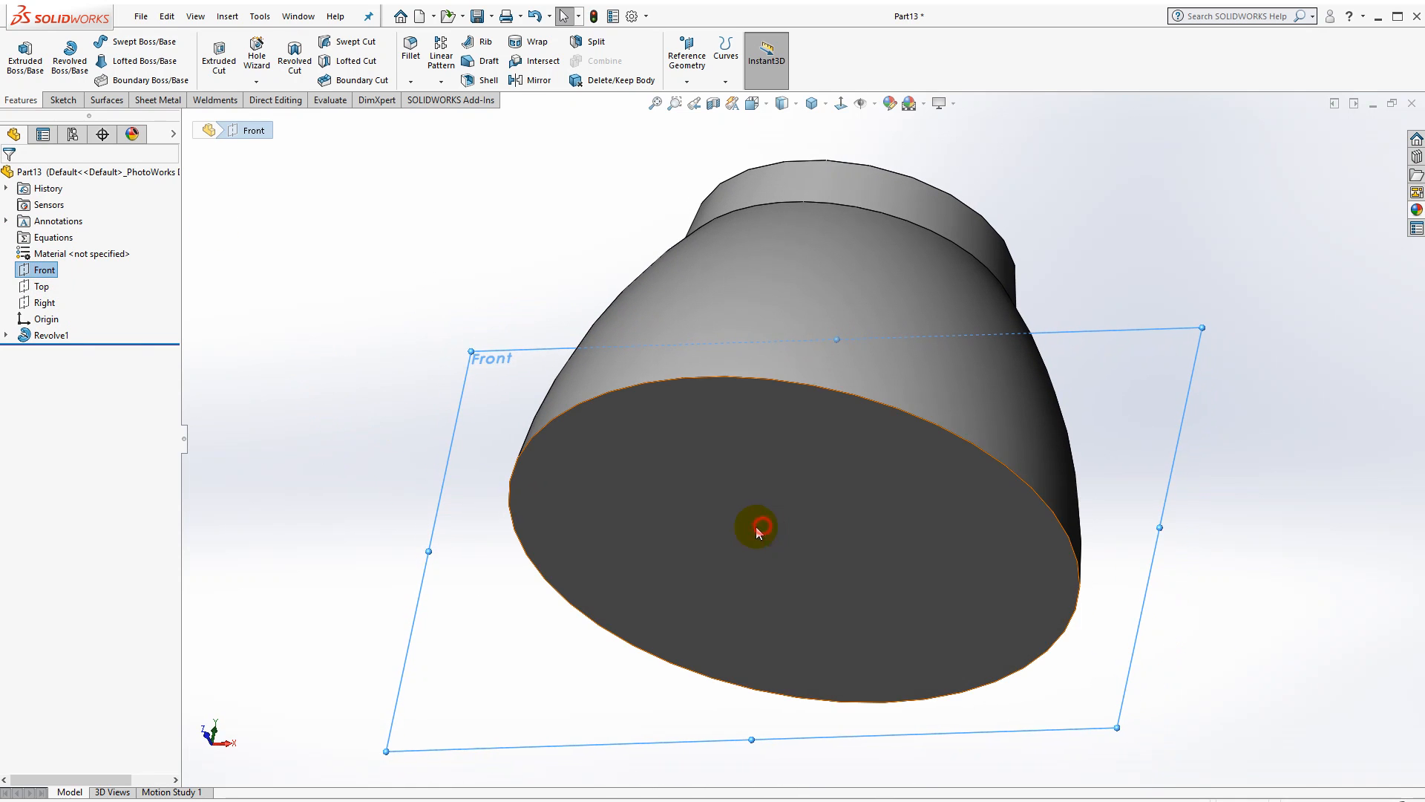
left_click(842, 105)
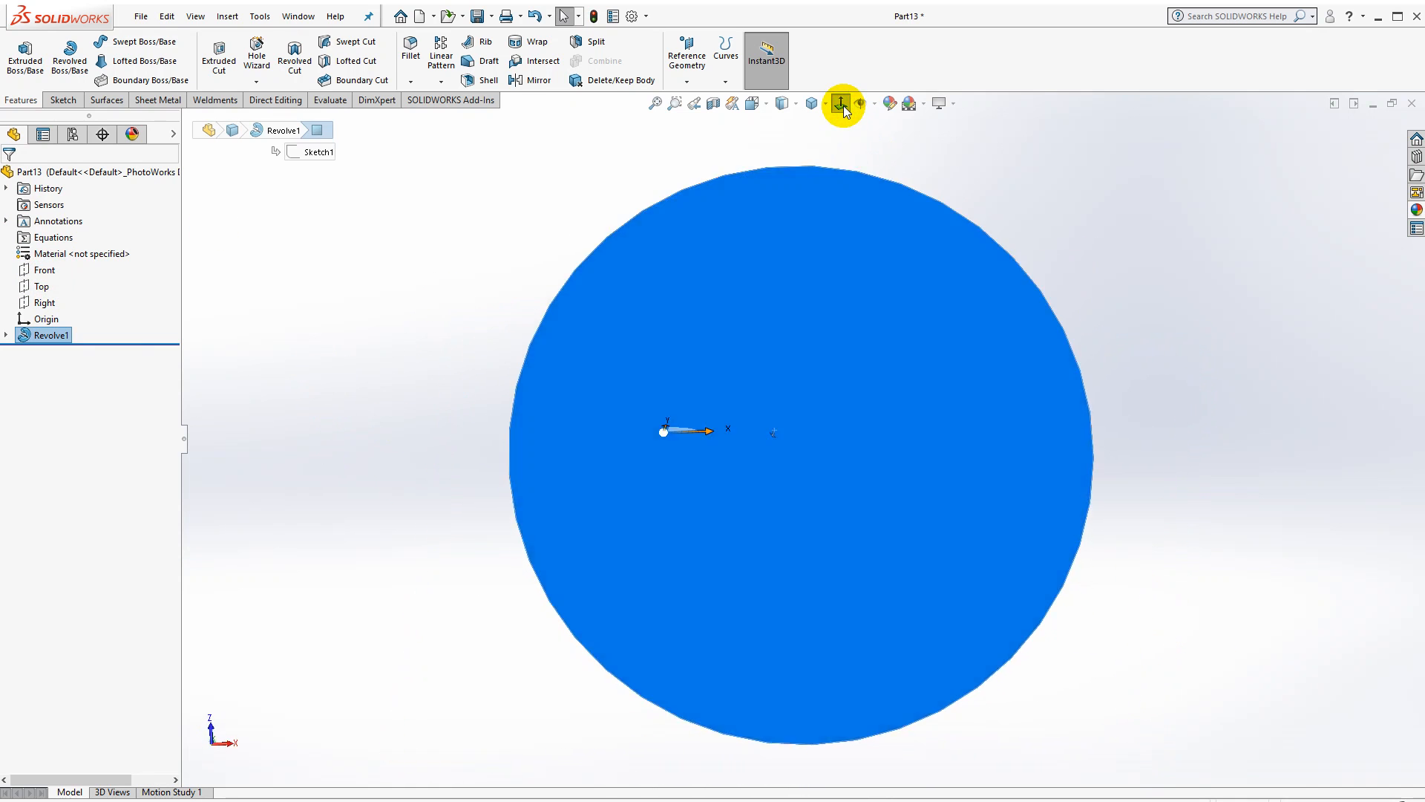
left_click(66, 100)
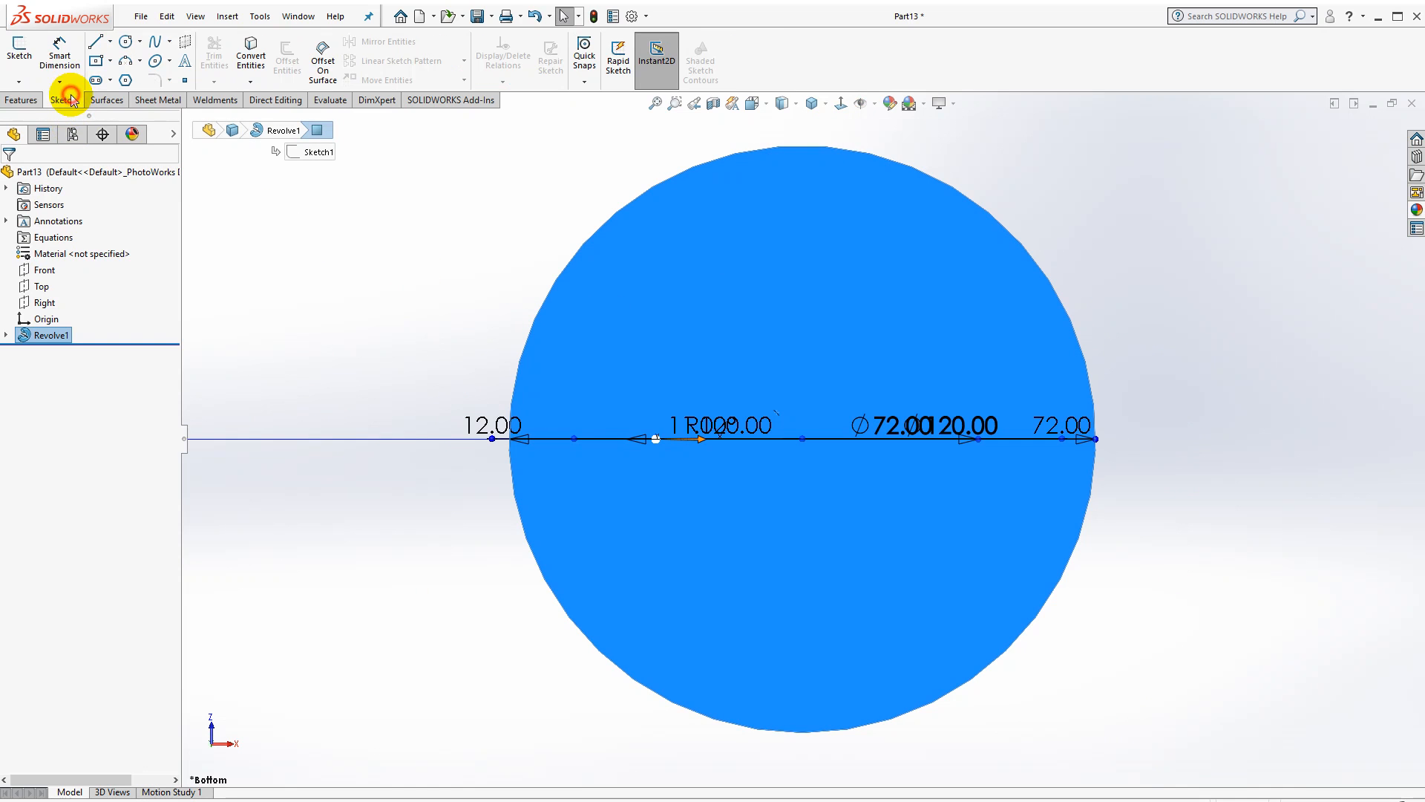
left_click(20, 54)
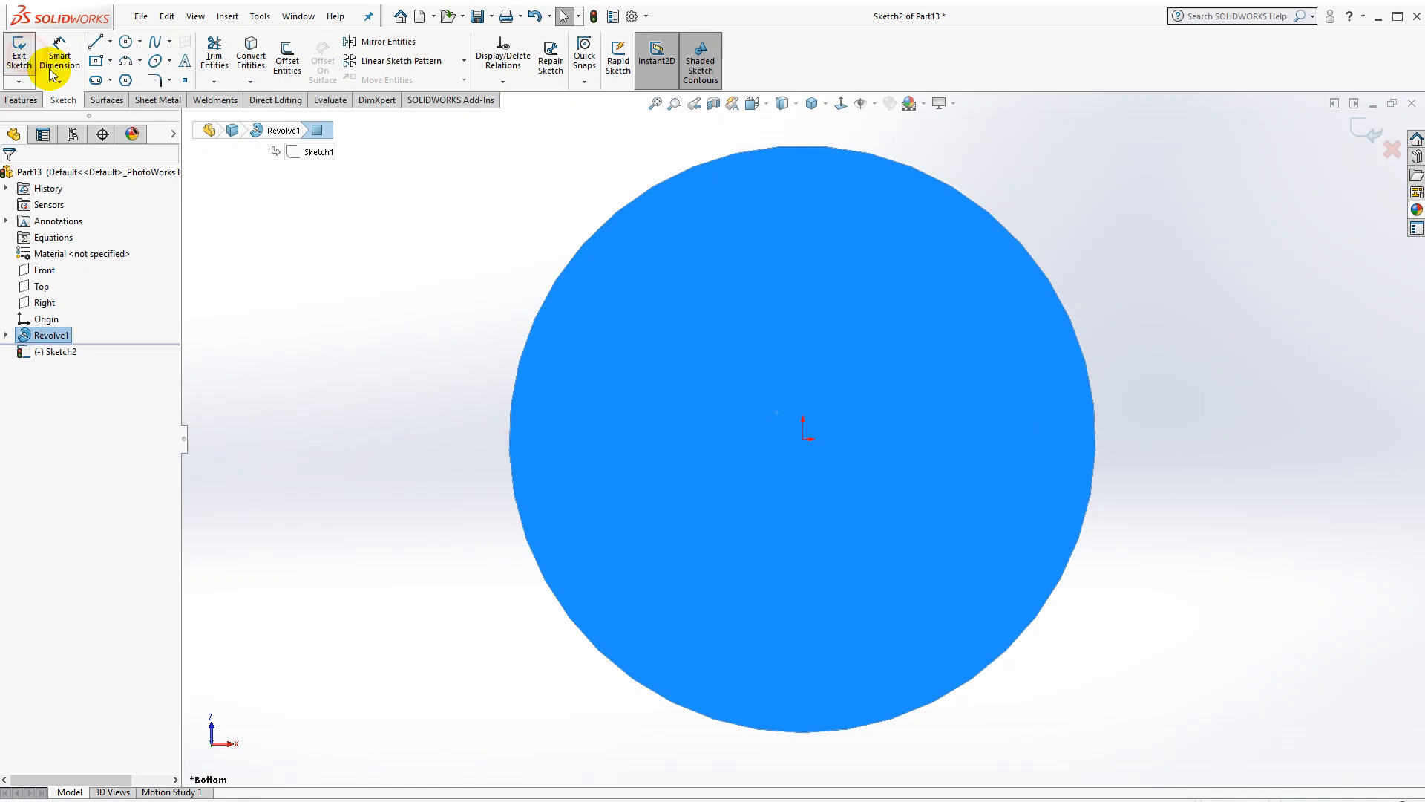
Draw a horizontal centerline from the origin to the outer edge of the bottom face
left_click(111, 42)
left_click(119, 79)
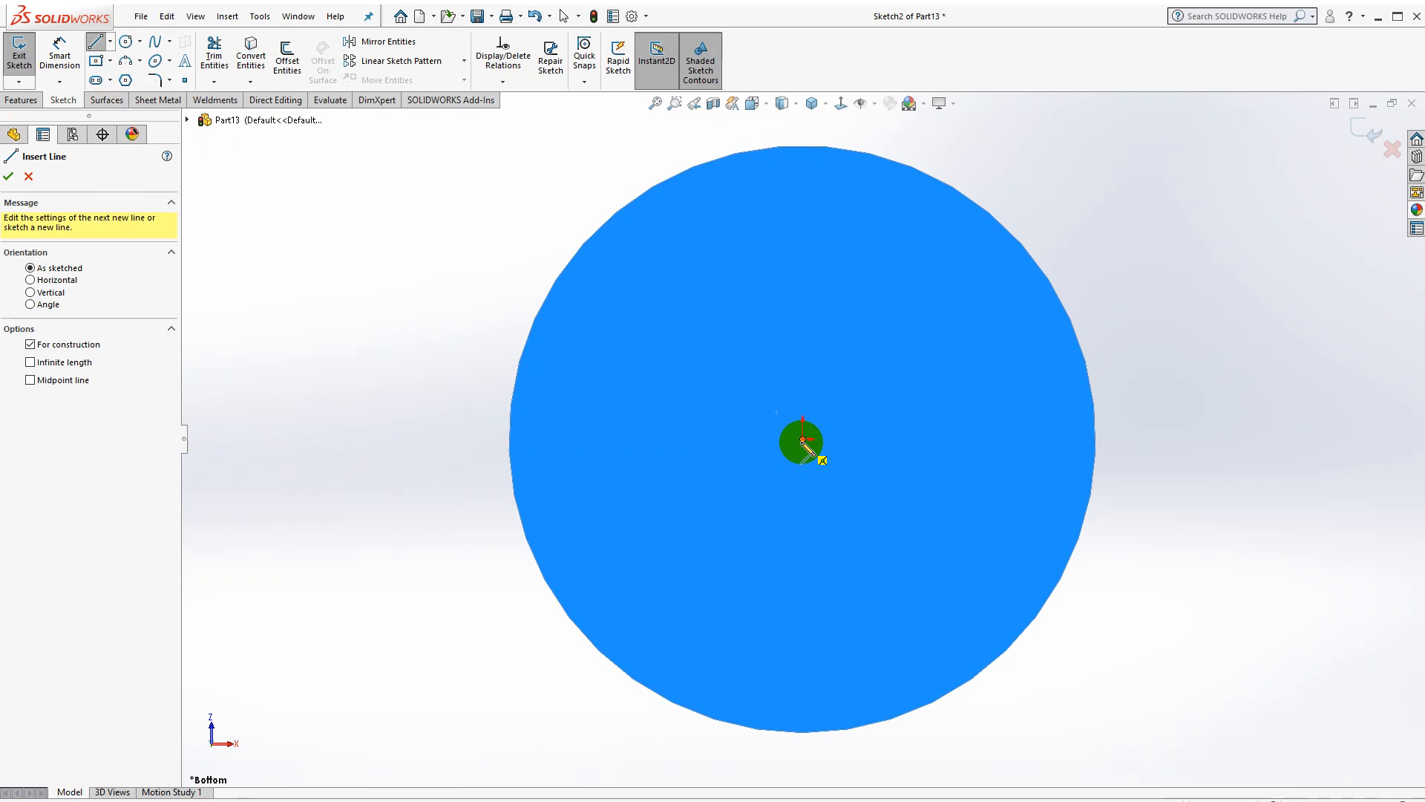
left_click(802, 439)
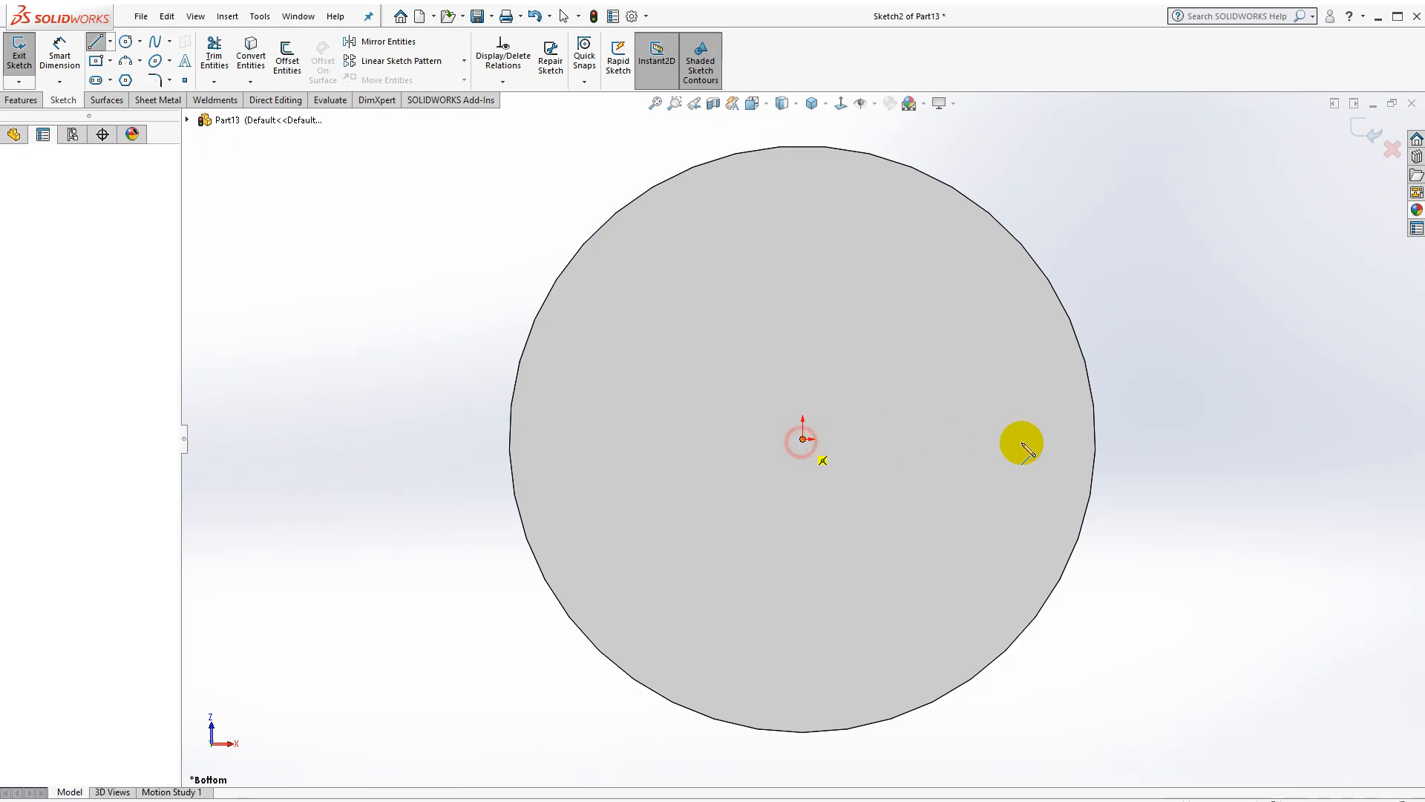
left_click(1094, 438)
key("Escape")
Draw a circle of about 48 mm radius centred on the origin and make it construction geometry
left_click(127, 45)
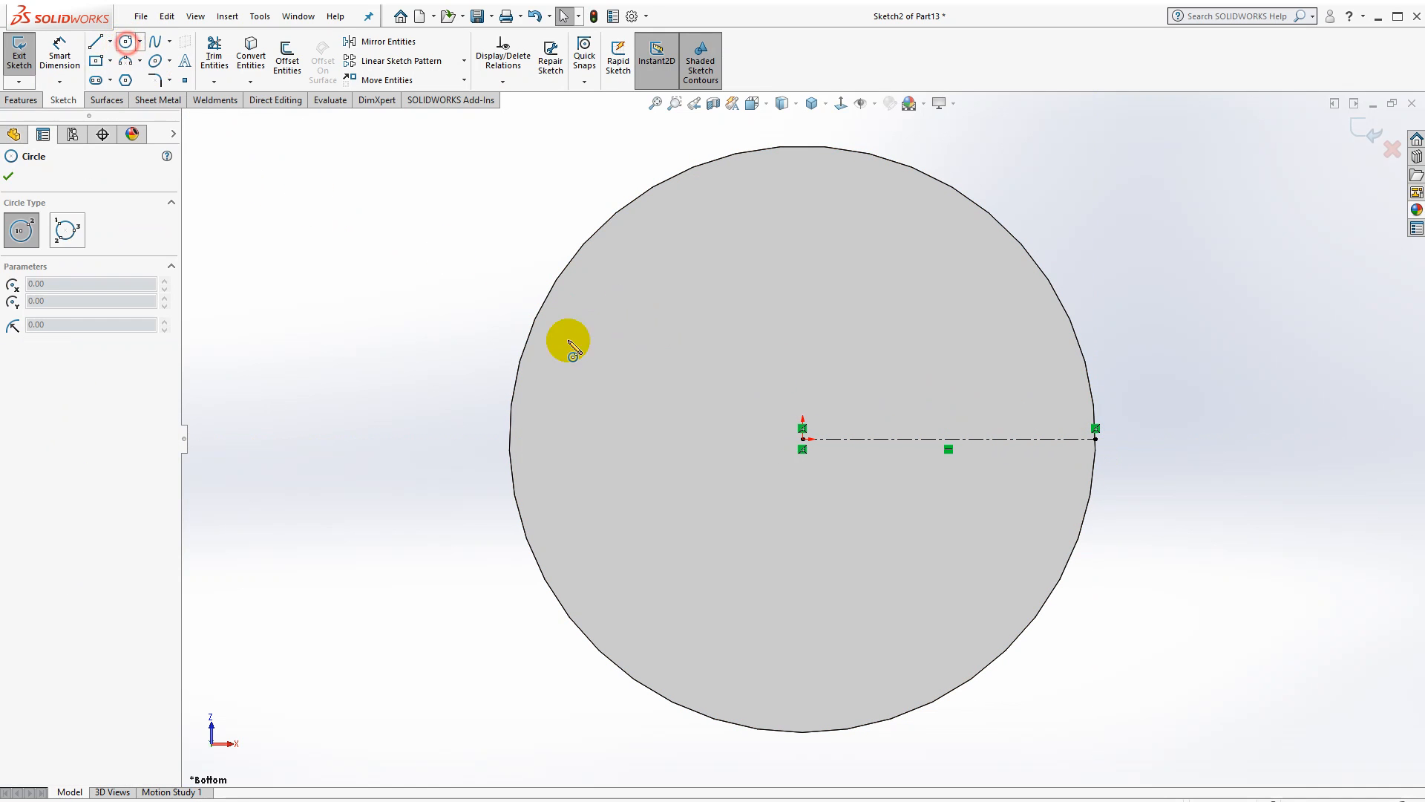
left_click(802, 439)
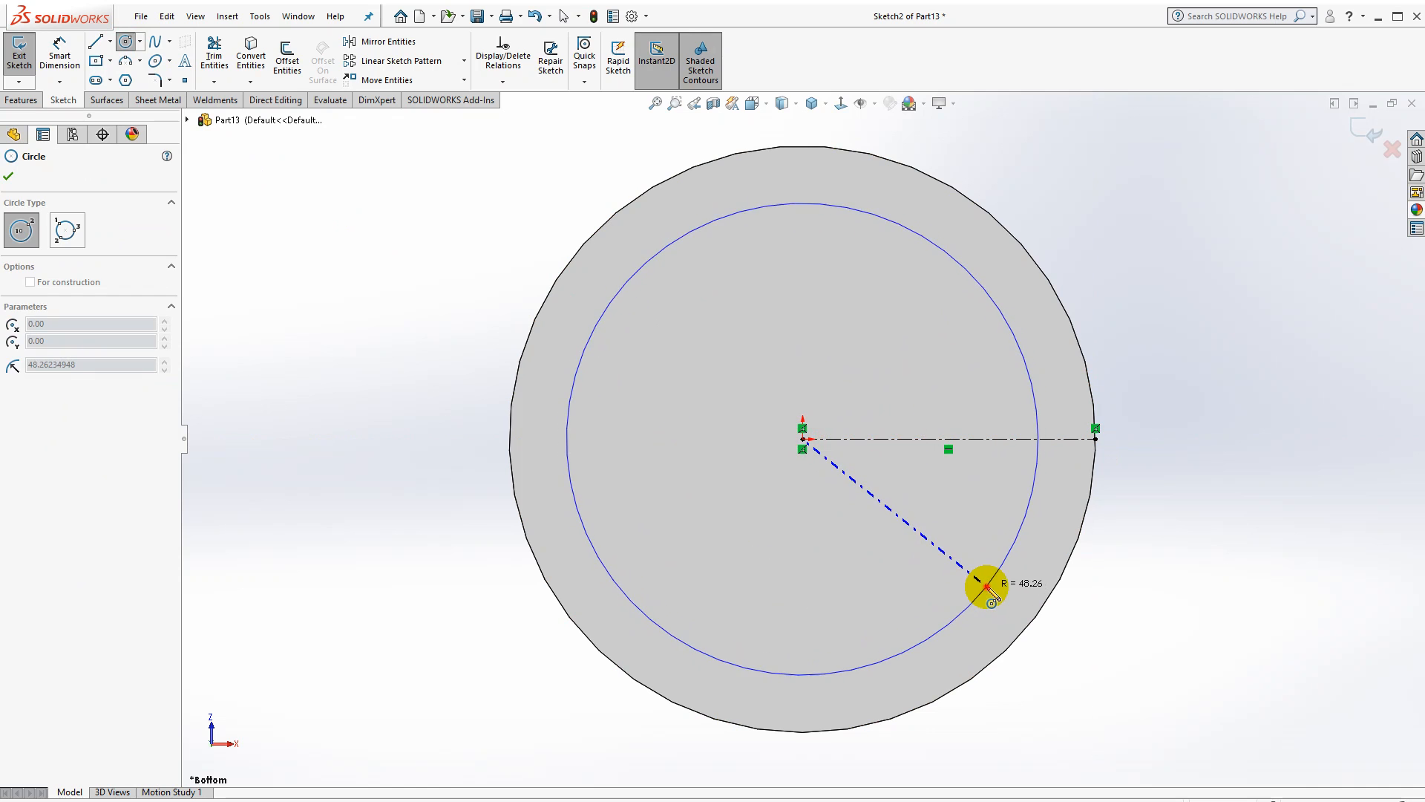
left_click(987, 588)
left_click(77, 441)
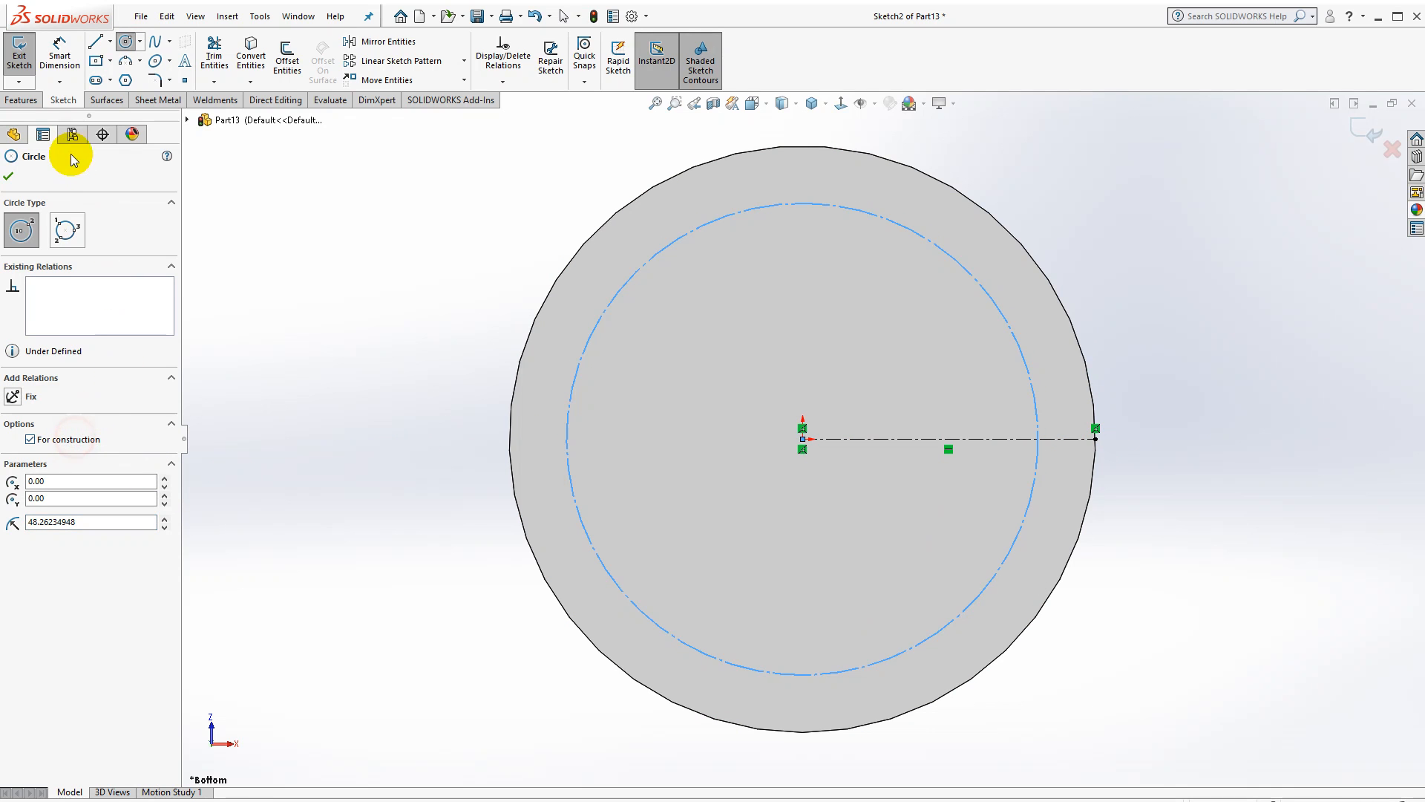
Dimension the construction circle's diameter as 95 mm
left_click(59, 55)
left_click(576, 385)
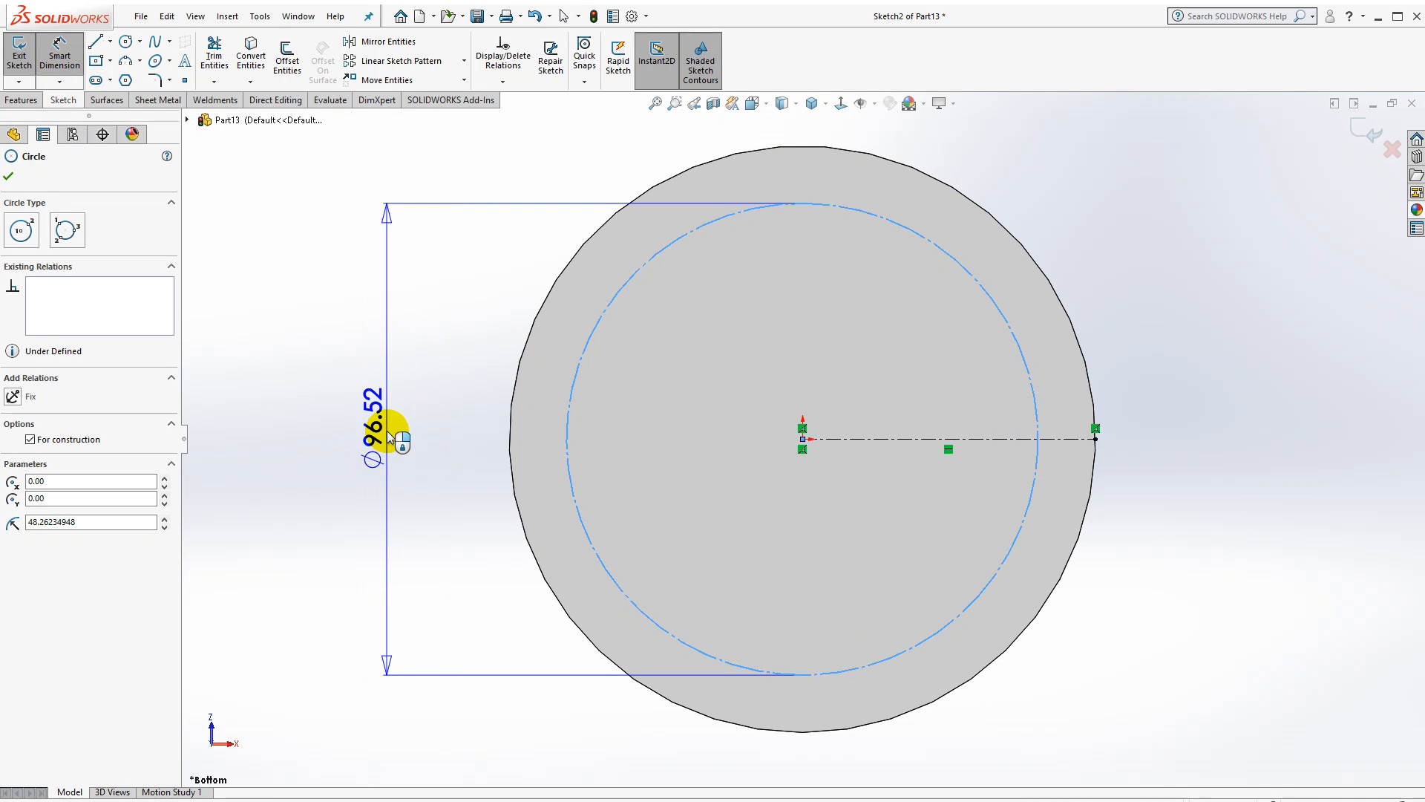
left_click(400, 445)
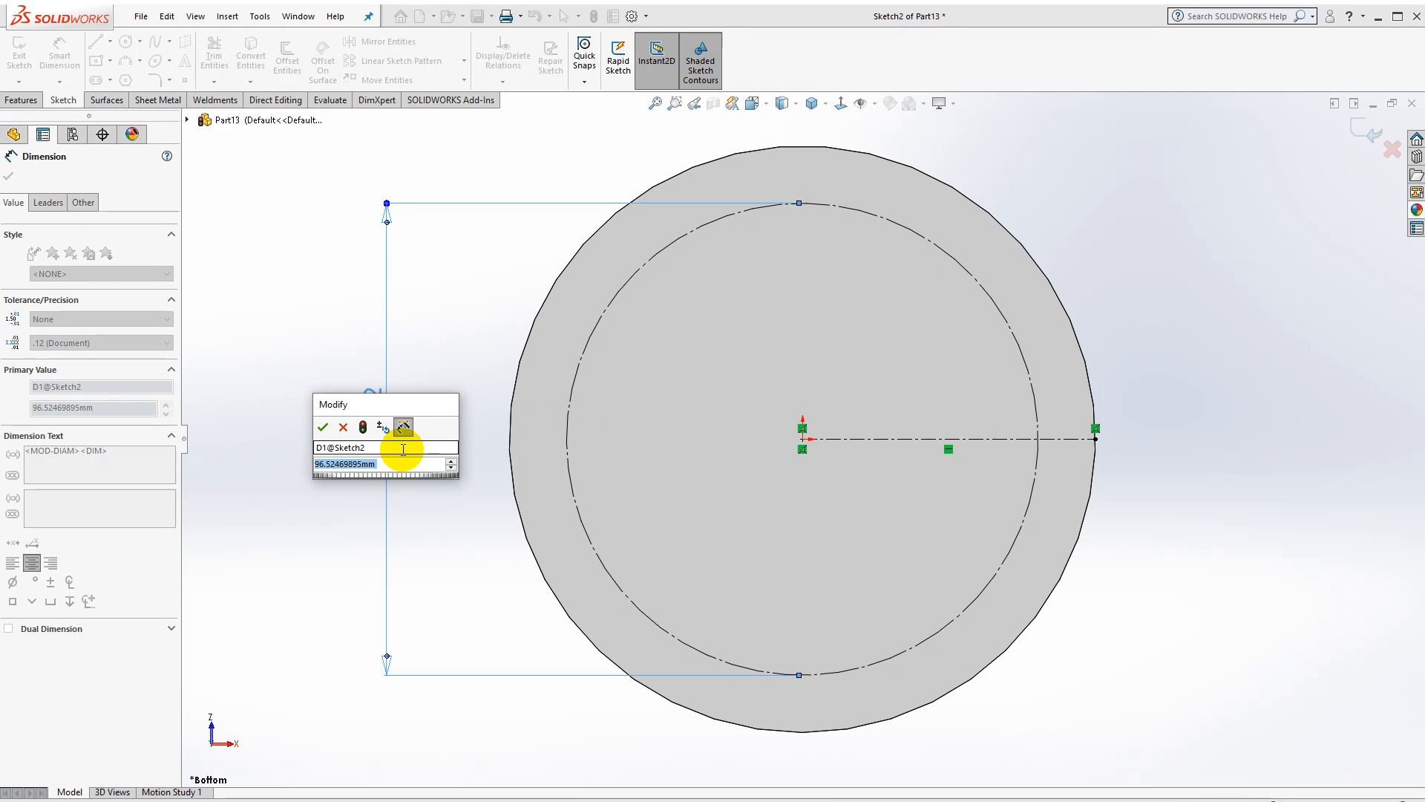
type("95")
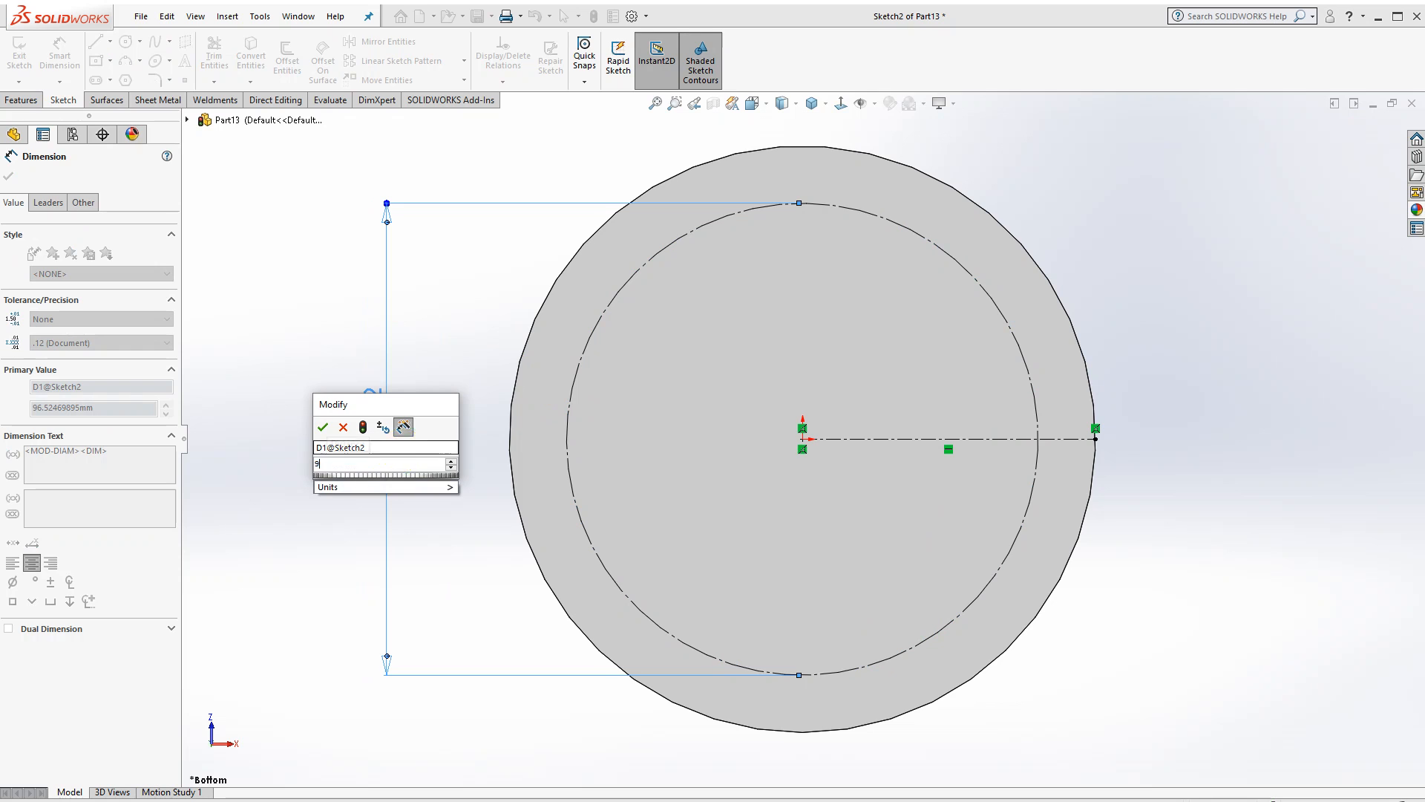
key("Return")
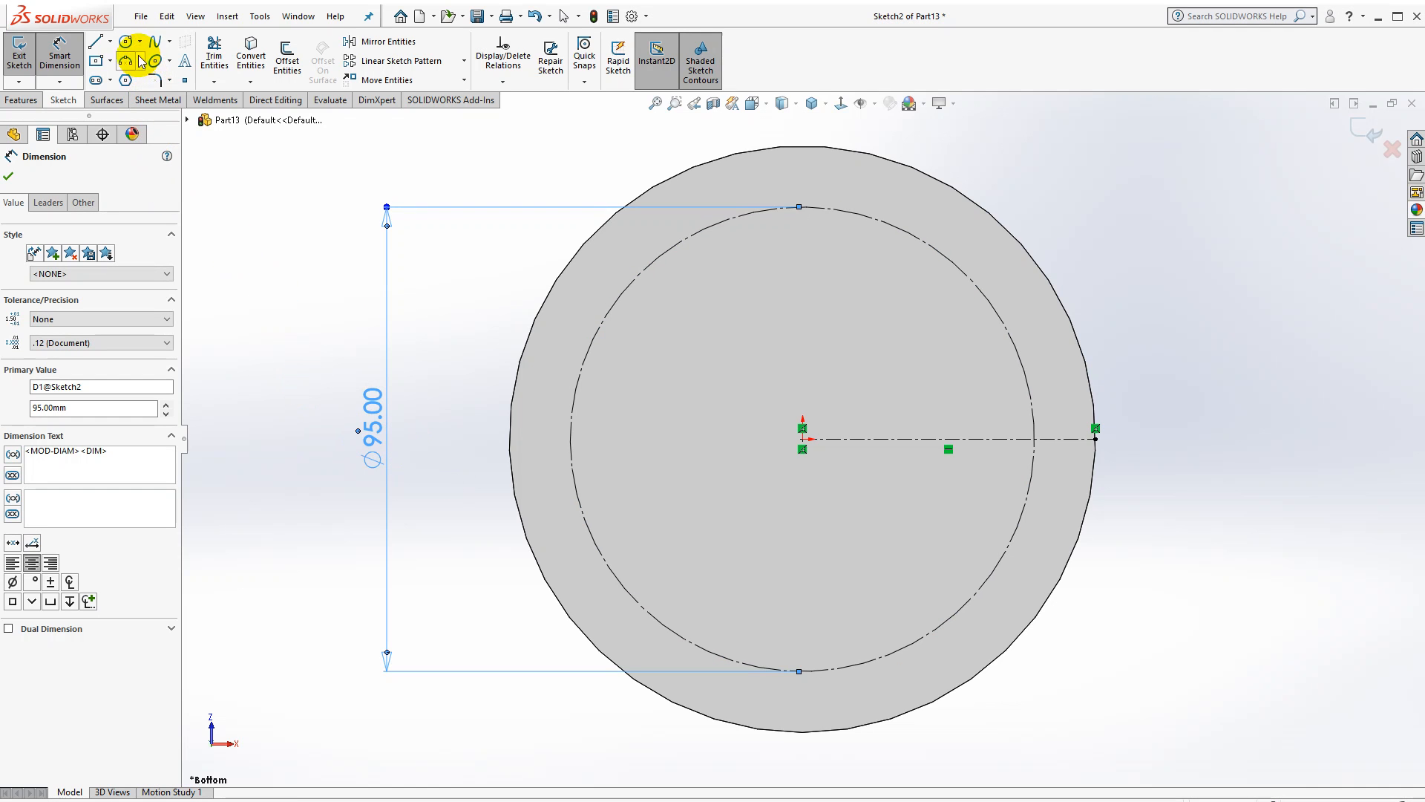
Draw a circle of about 5.9 mm radius centred where the construction circle crosses the horizontal centerline
left_click(133, 47)
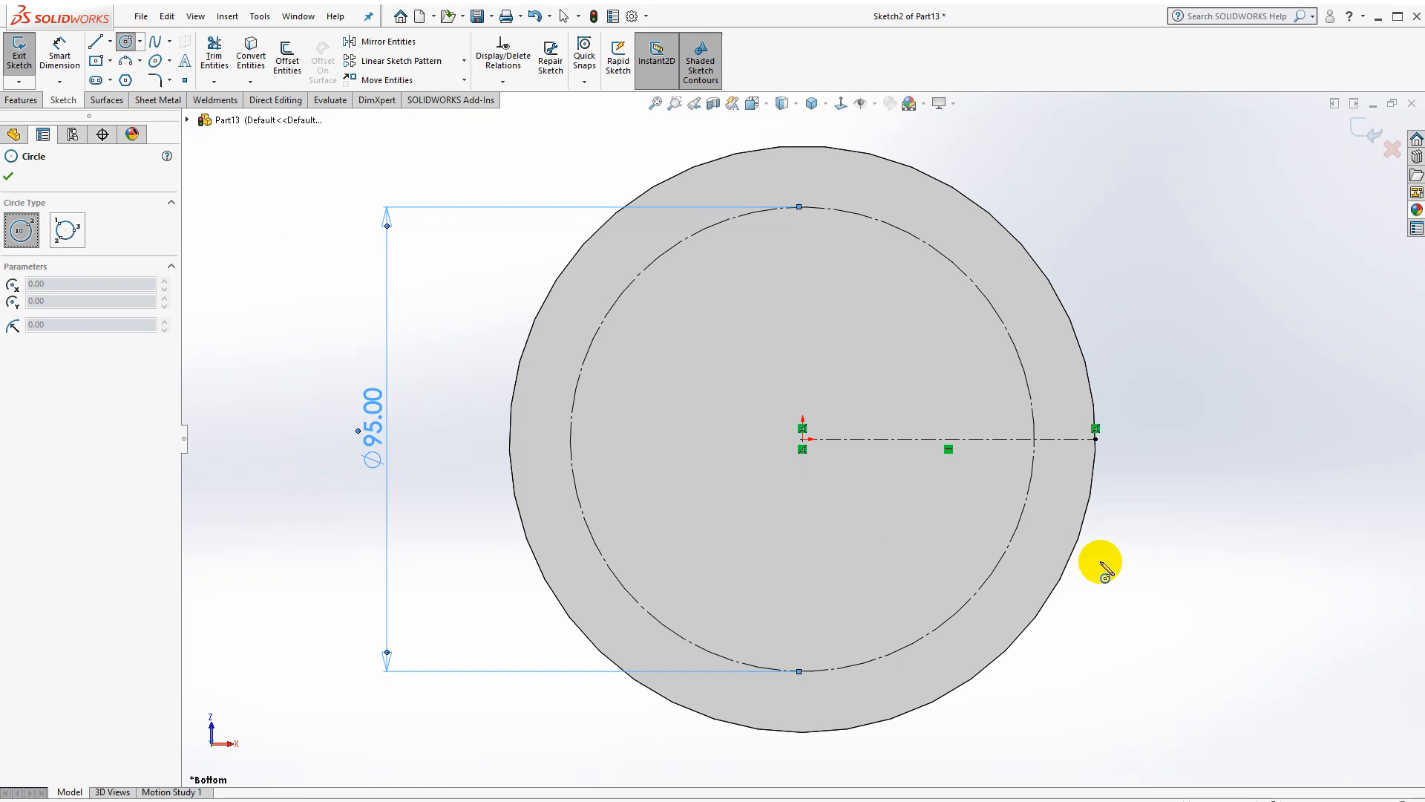
left_click(1035, 439)
left_click(1054, 462)
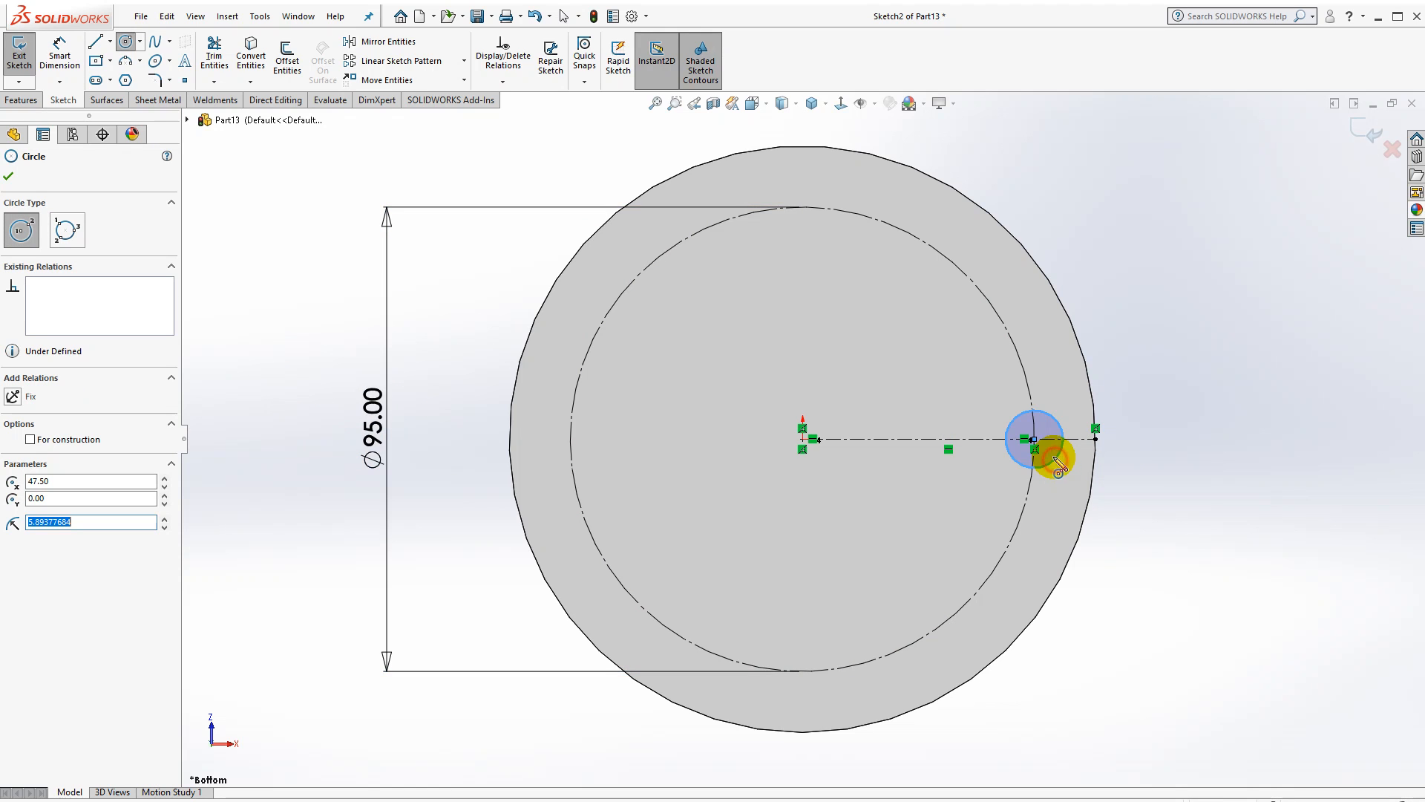
key("Escape")
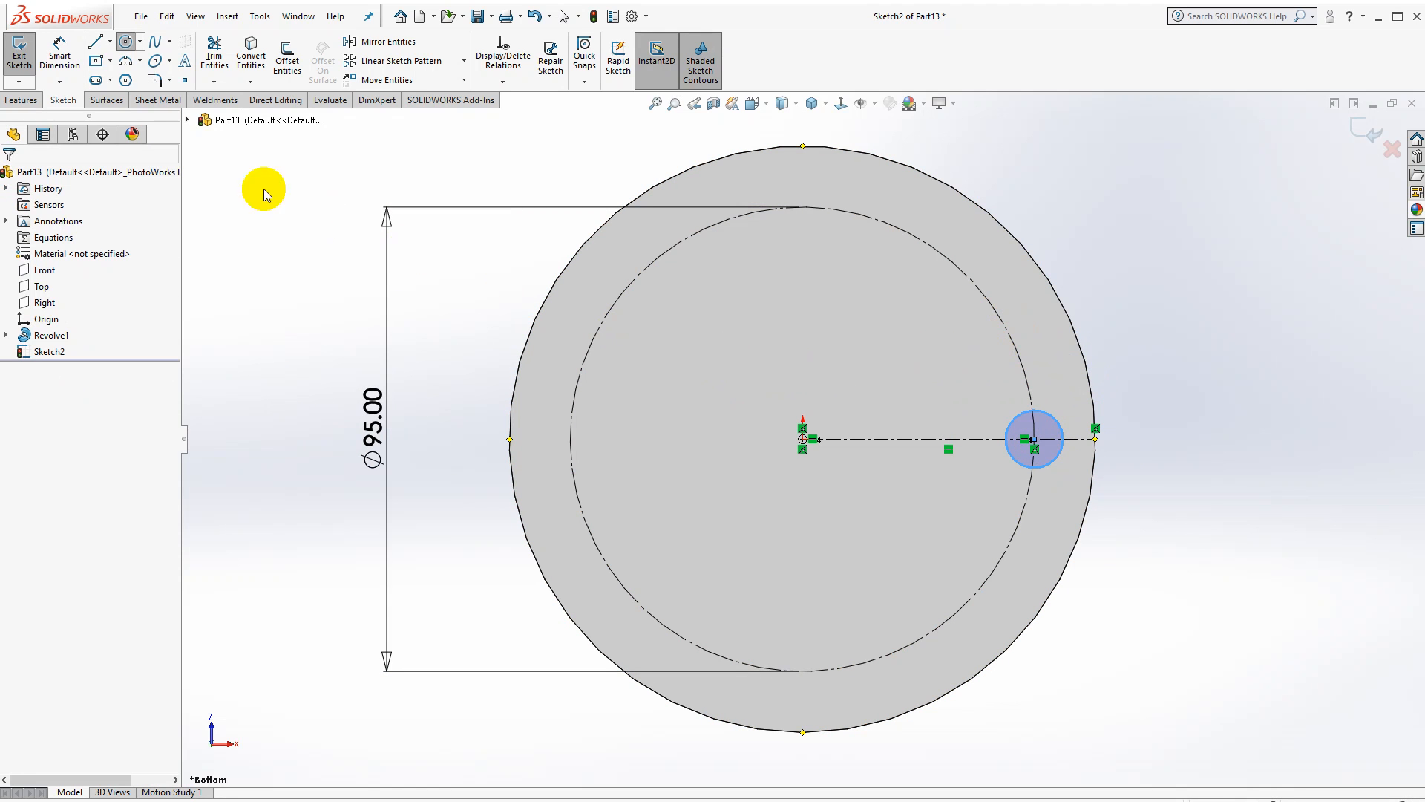
Dimension the small circle's diameter as 8 mm
left_click(60, 54)
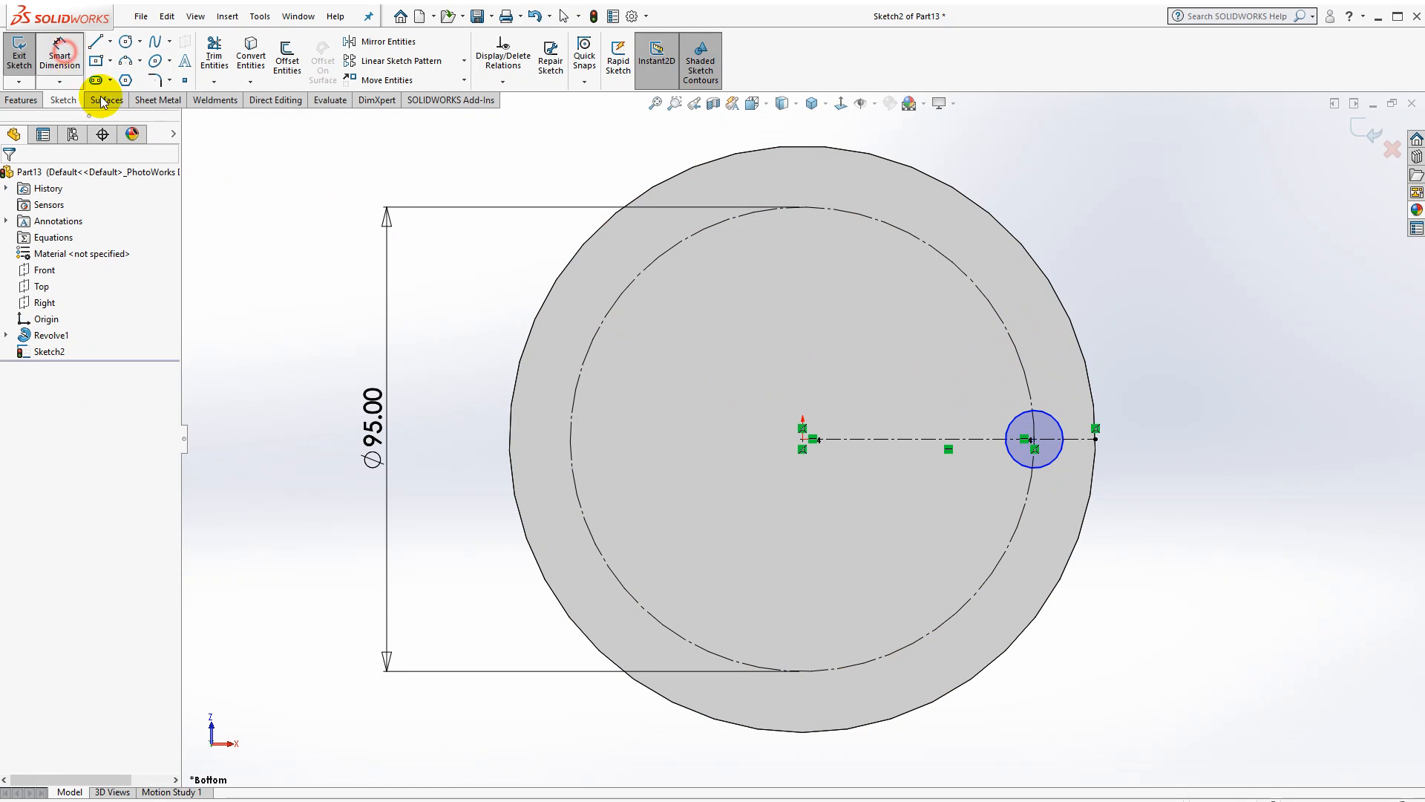
left_click(1019, 422)
left_click(935, 380)
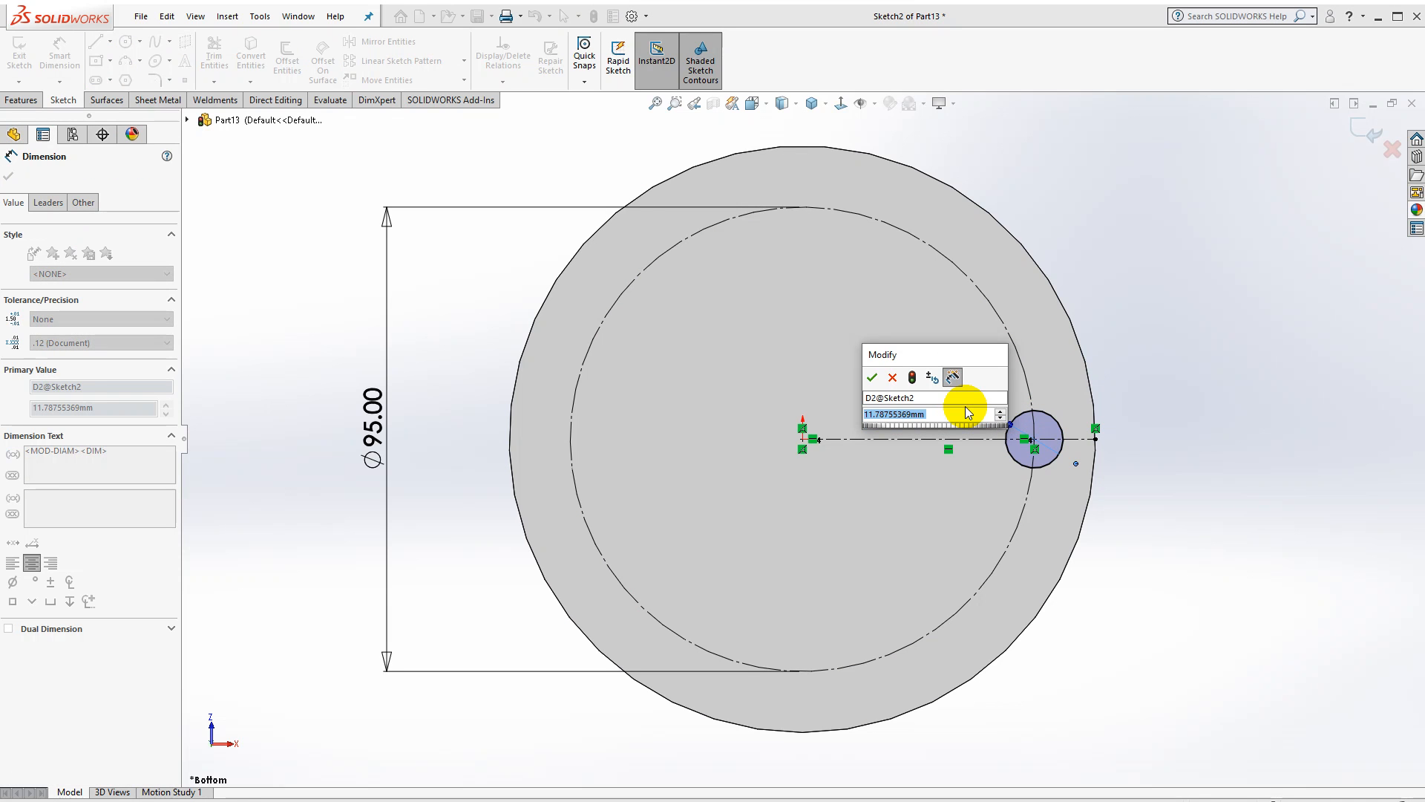
type("8")
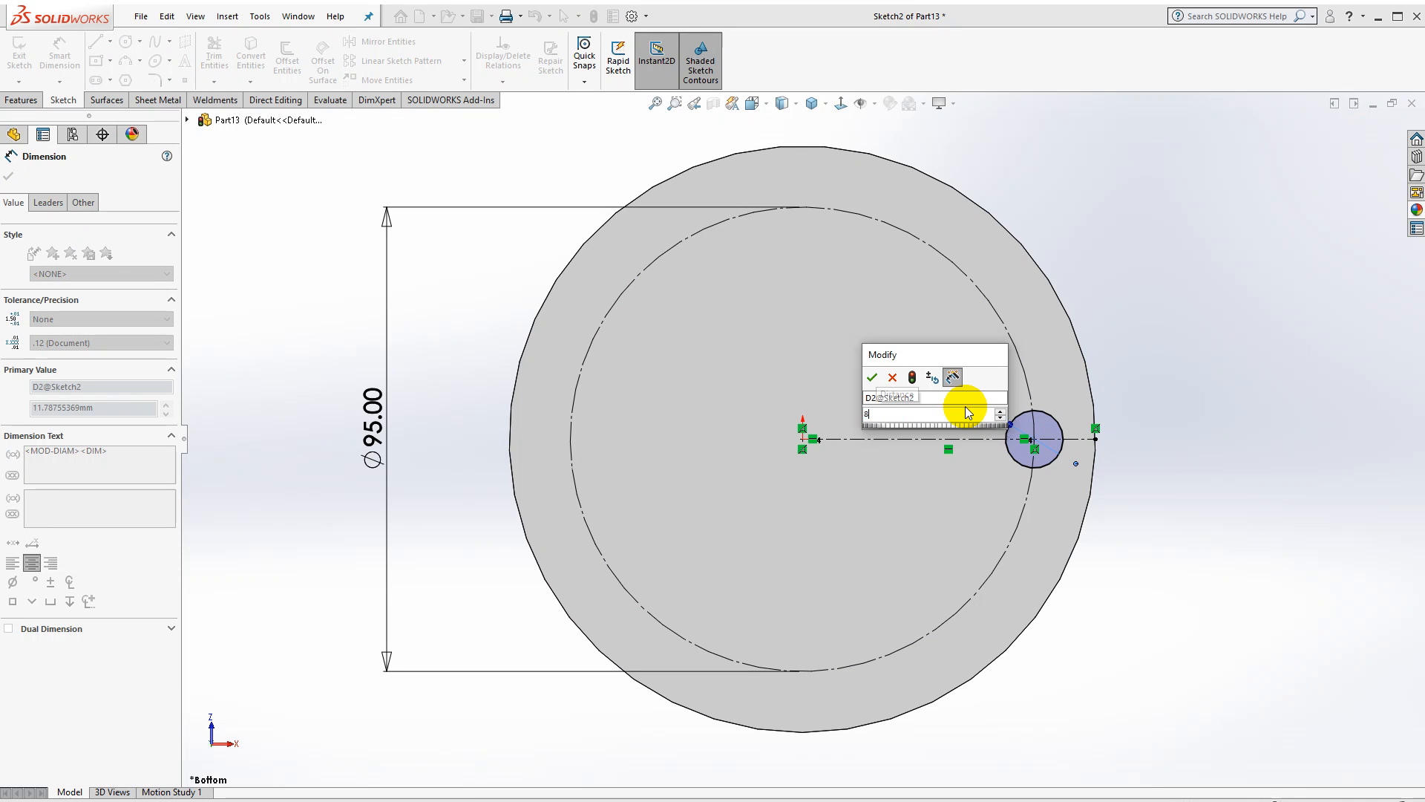
key("Return")
Change the small circle's diameter dimension to 16 mm
left_click(950, 373)
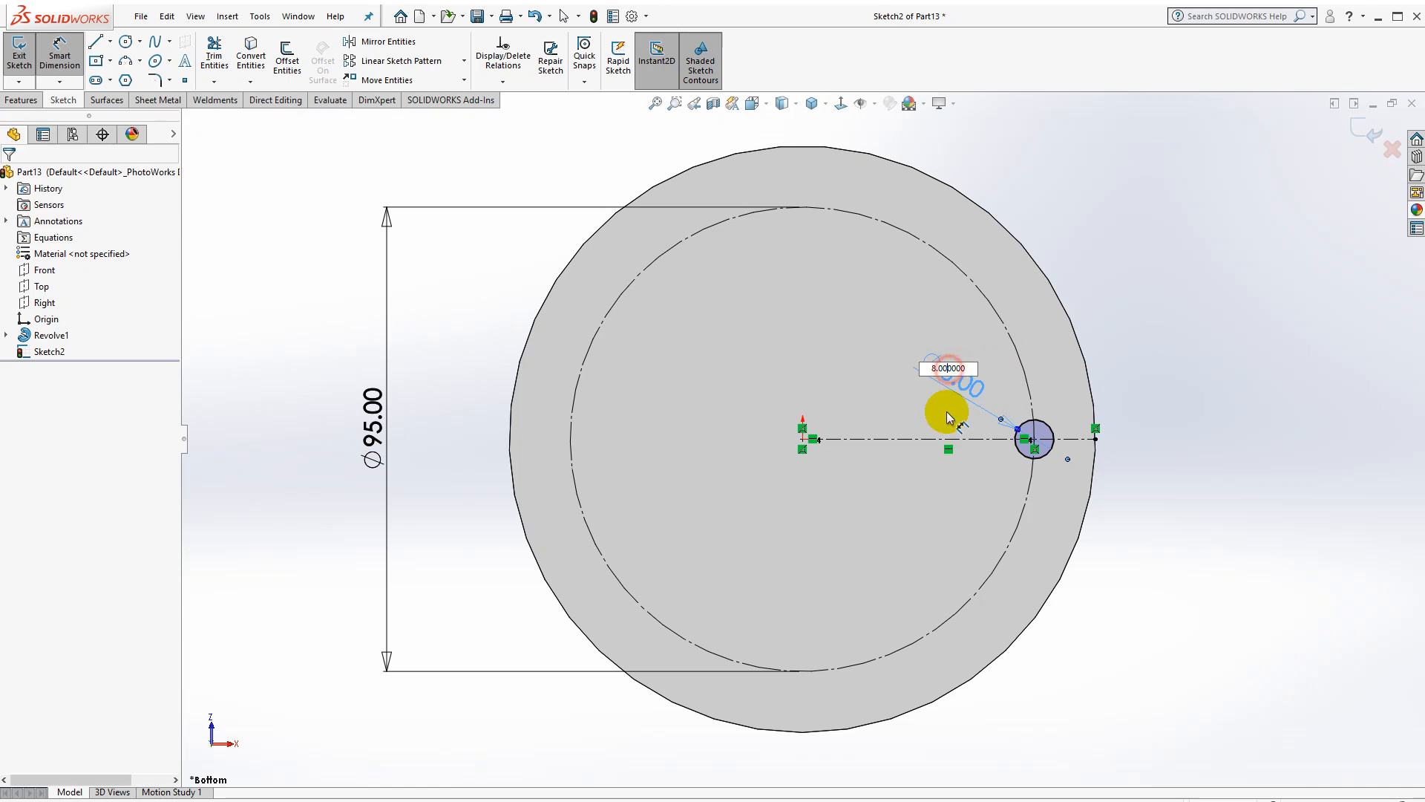
double_click(970, 383)
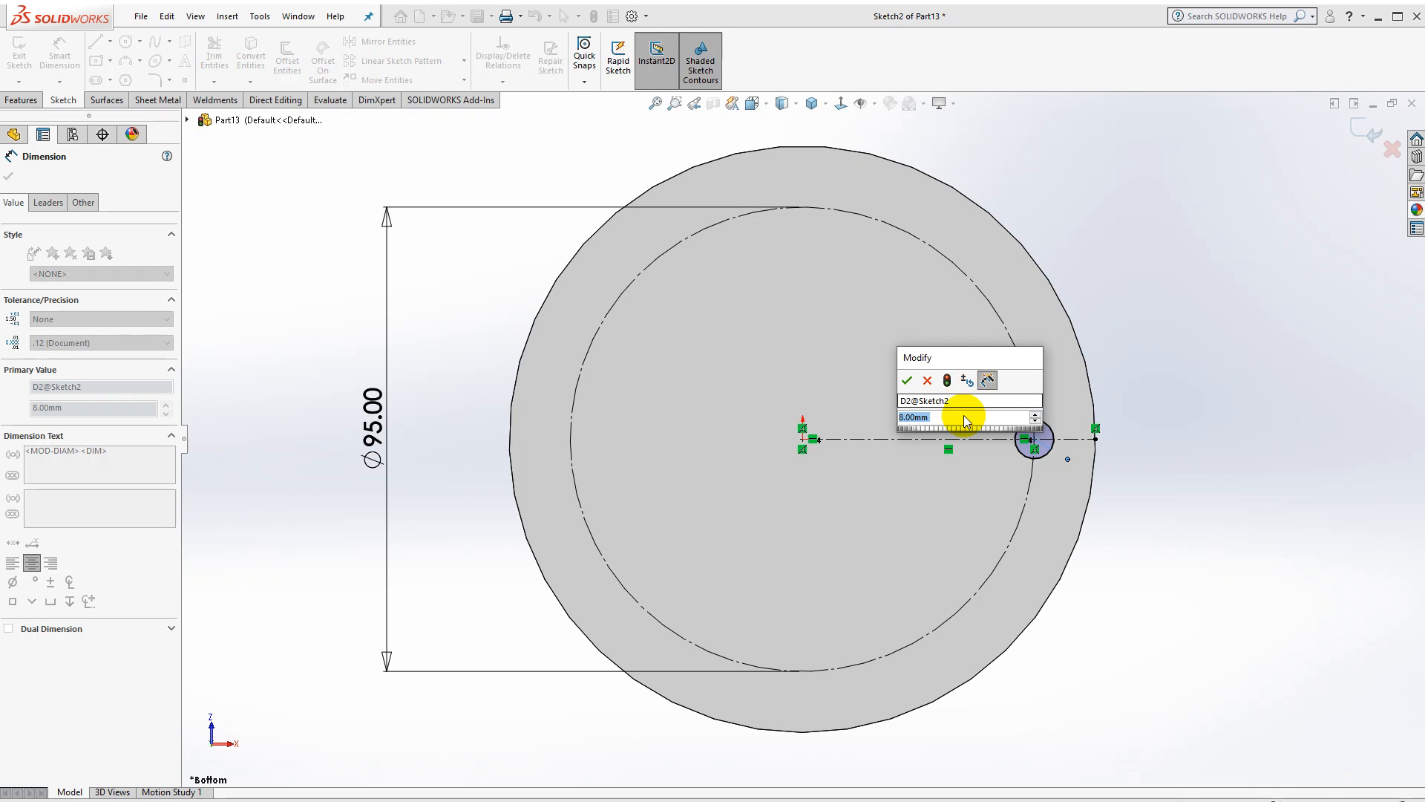
type("16")
key("Return")
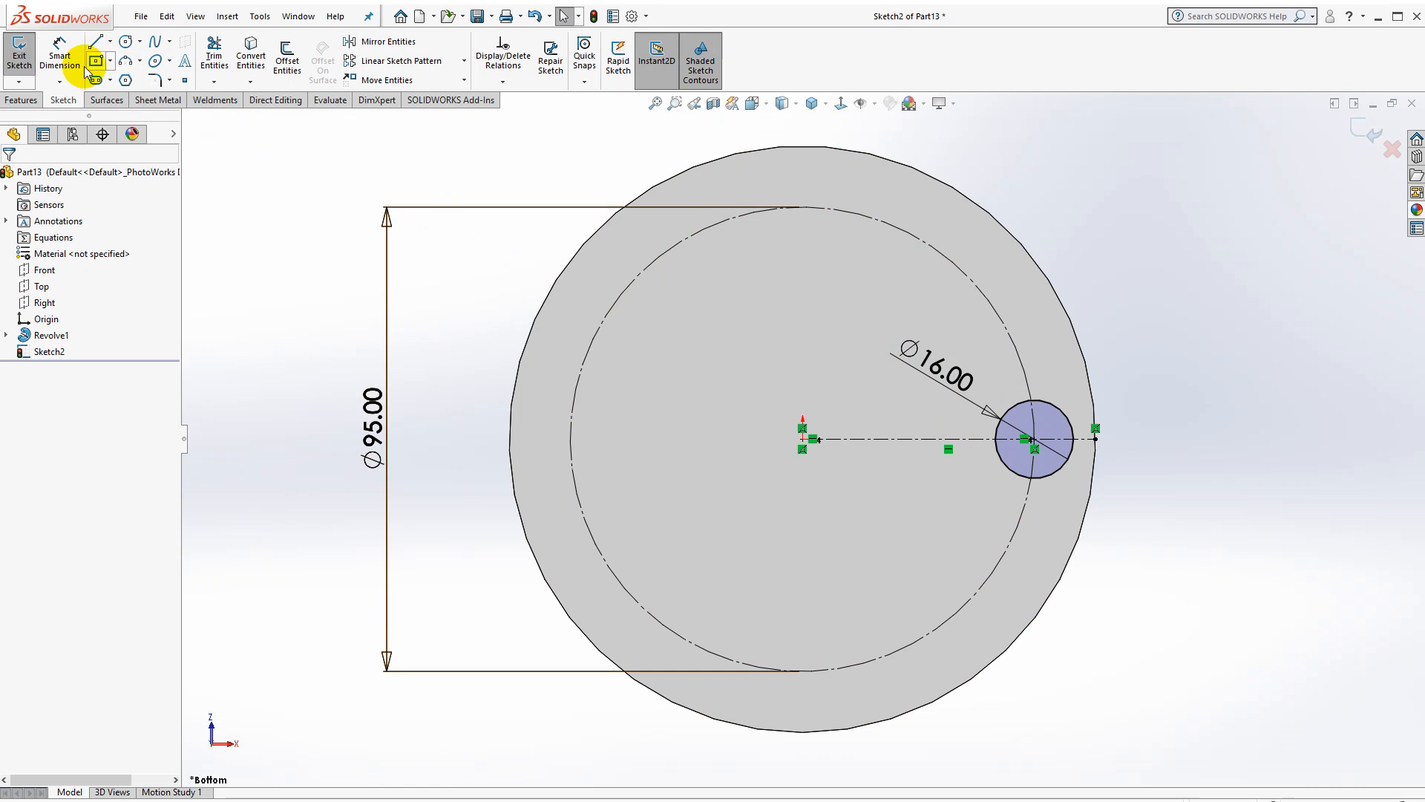
Draw a line about 16.7 mm long, tangent to the small circle's upper side and ending on the part's outer edge
left_click(101, 41)
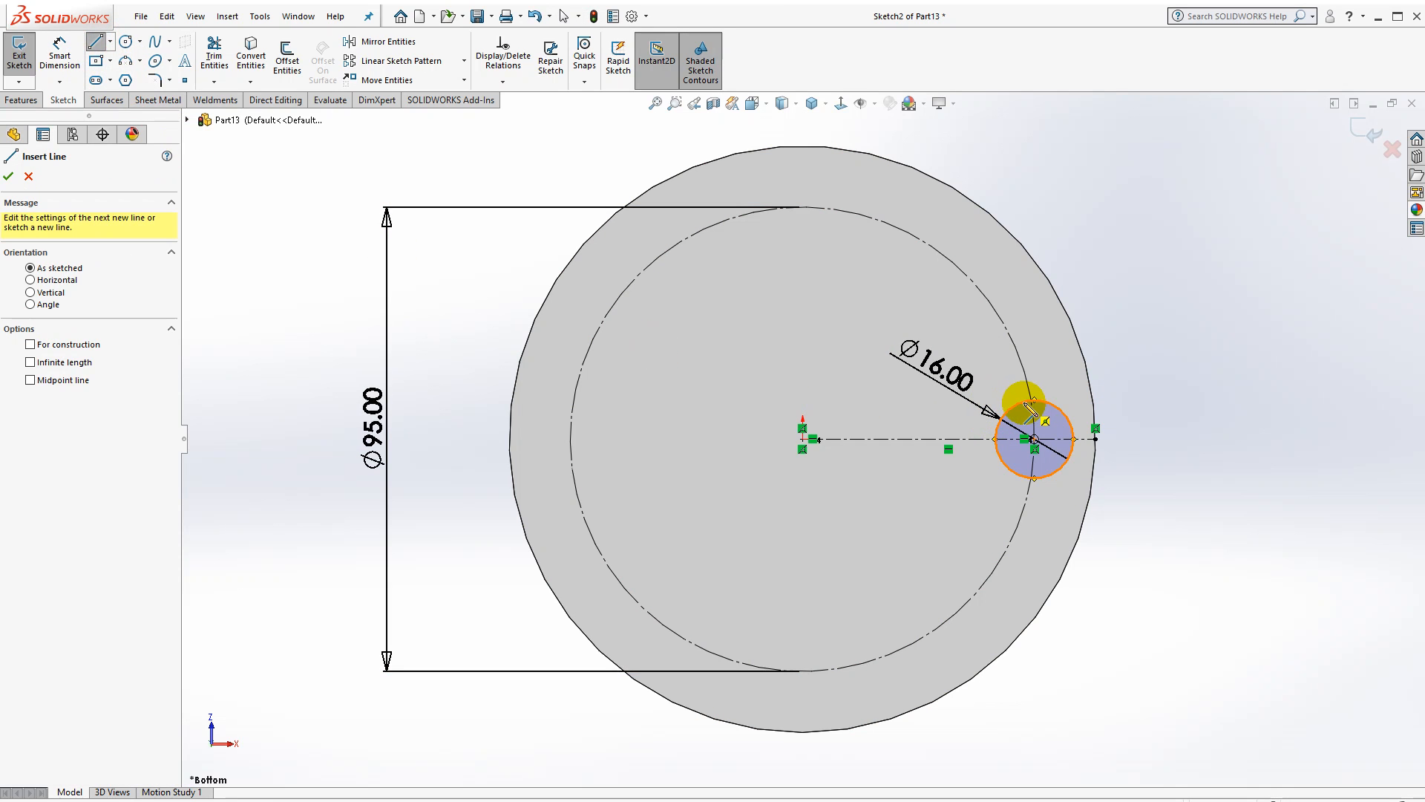
left_click(1050, 384)
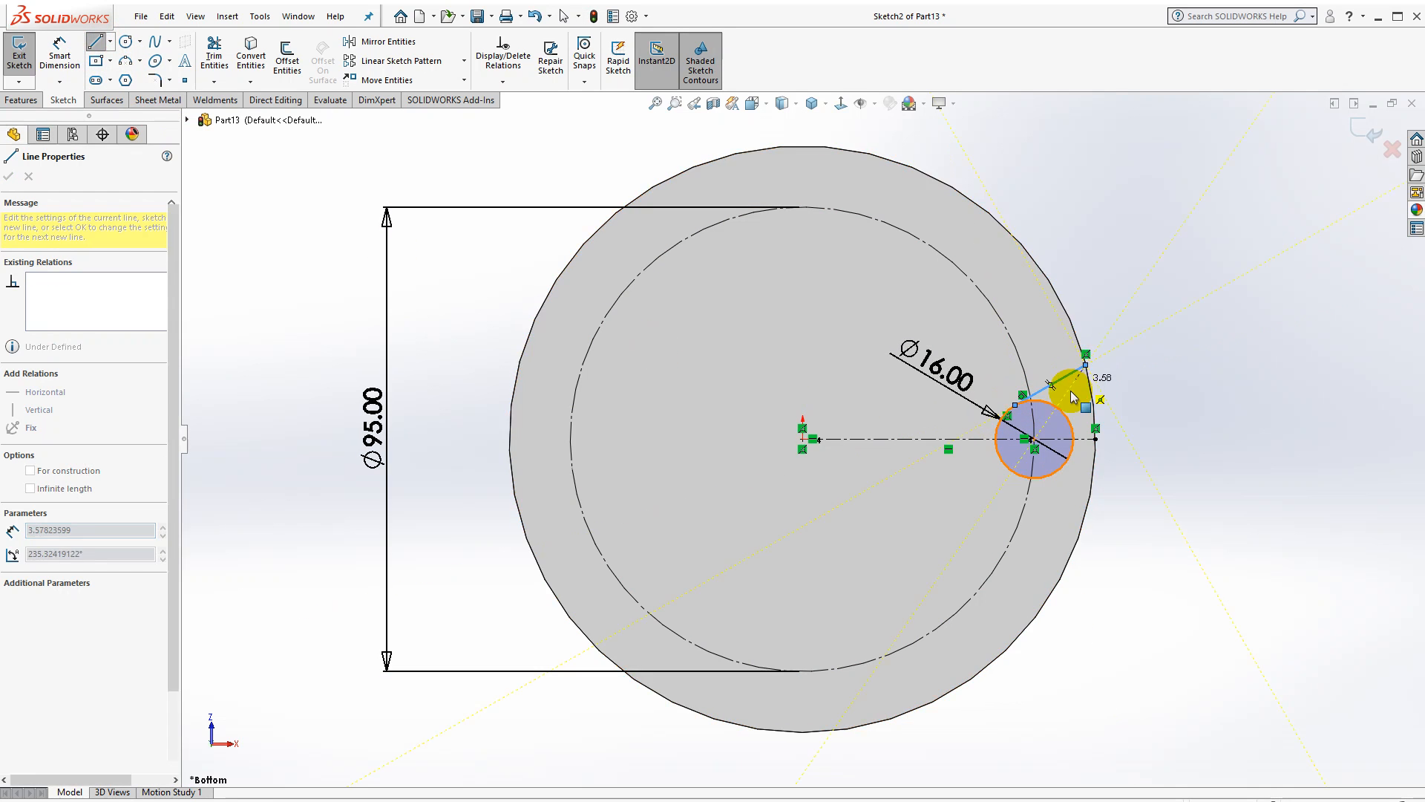
key("Escape")
Mirror the tangent line about the horizontal centerline
left_click(1065, 377)
left_click(1088, 439, "ctrl")
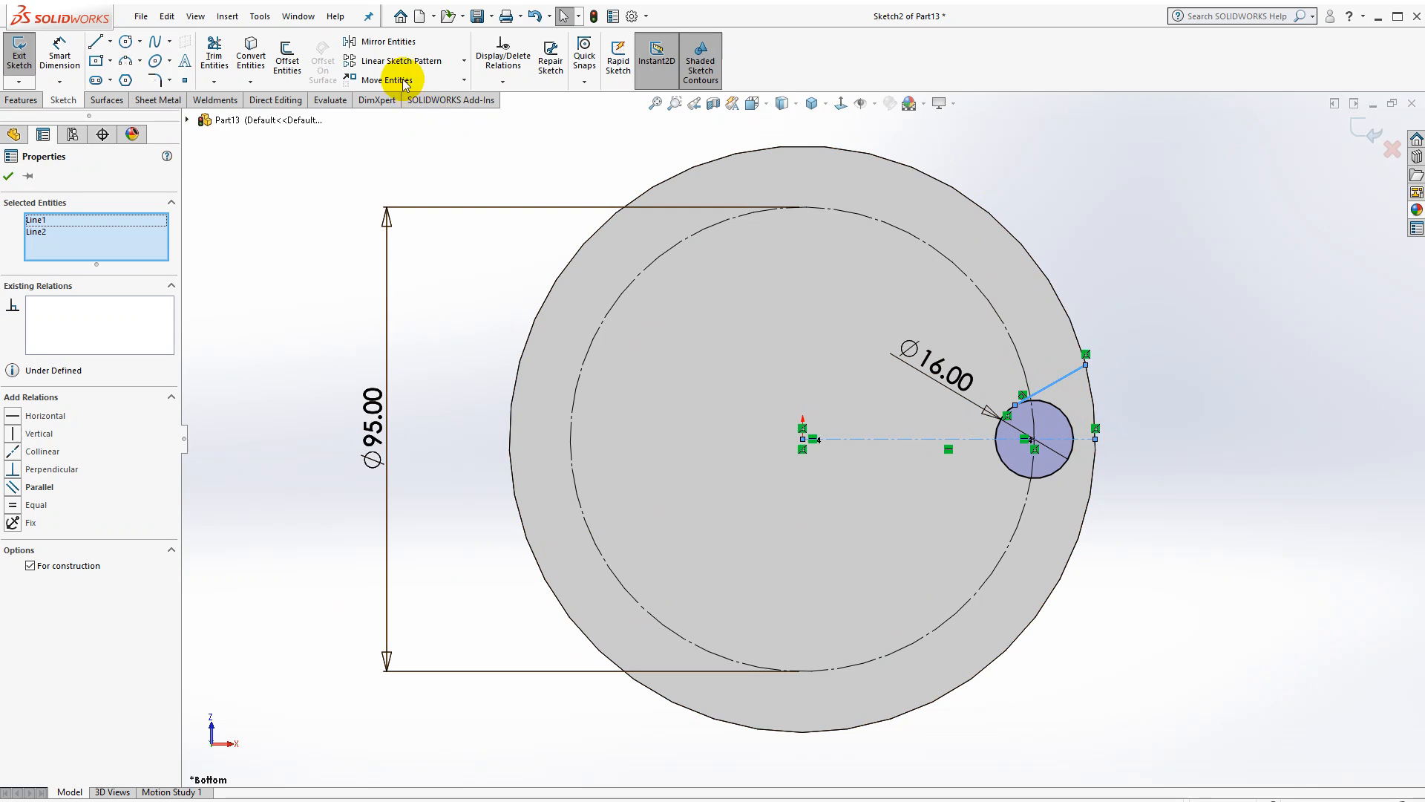
left_click(368, 41)
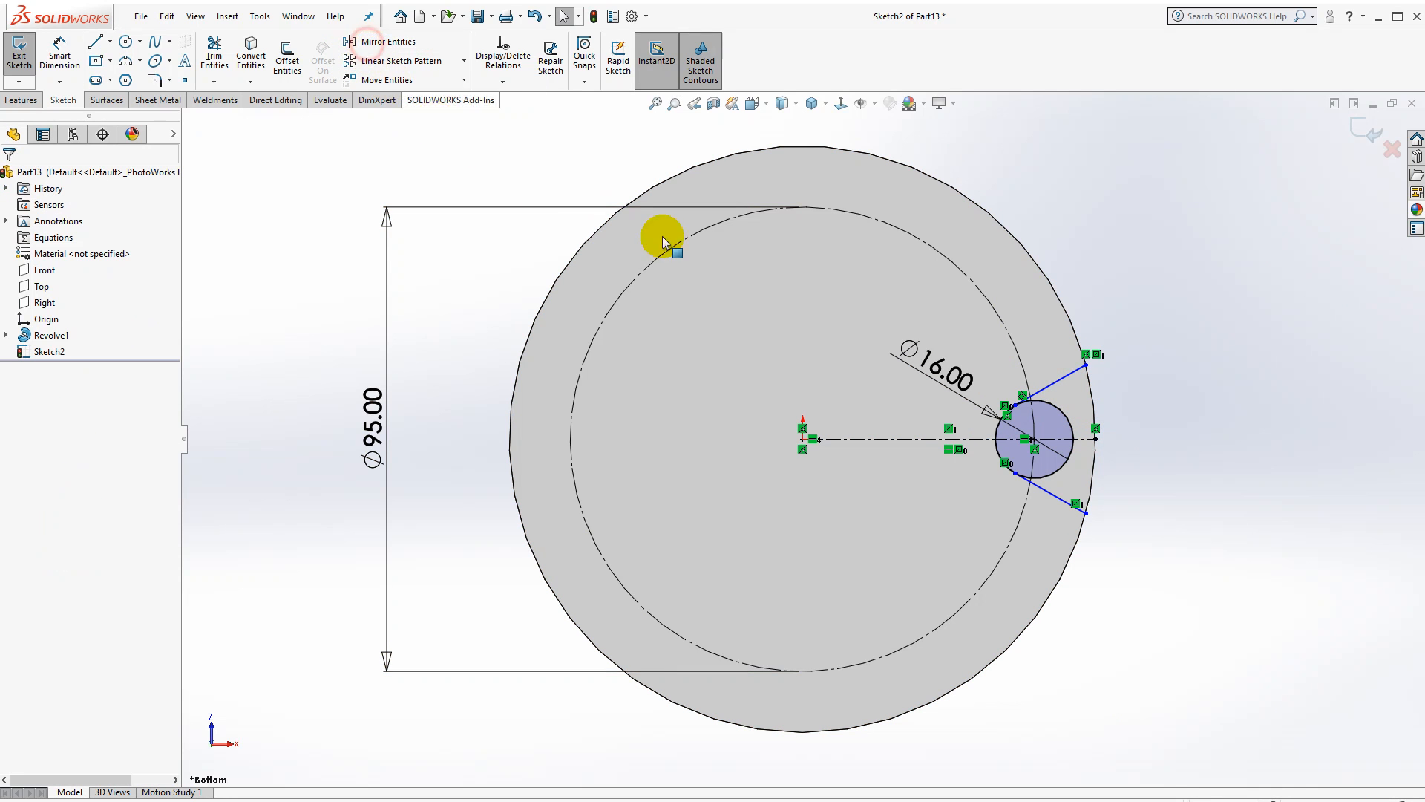
left_click(1127, 377)
Dimension the angle between the two tangent lines as 45 degrees
left_click(63, 52)
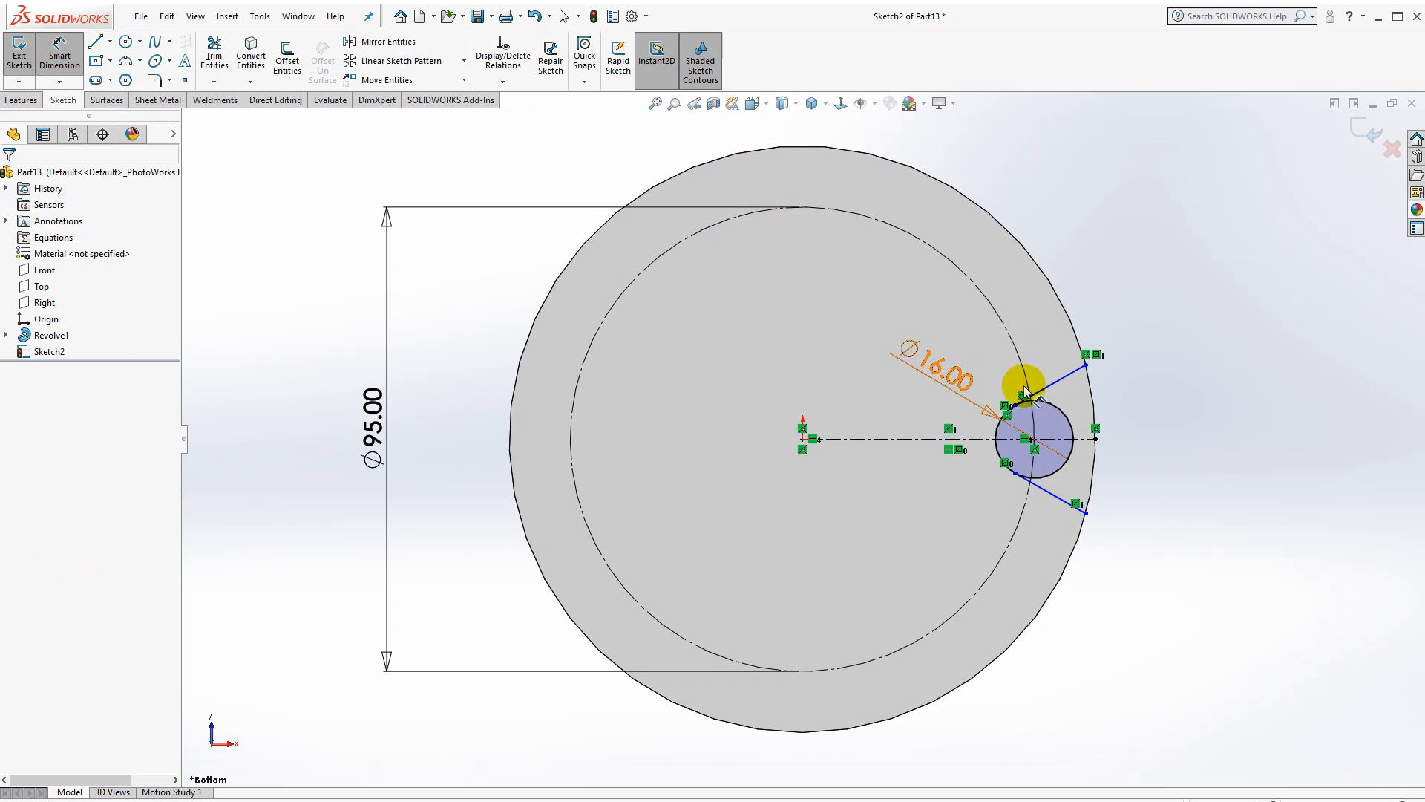
left_click(1050, 494)
left_click(1054, 379)
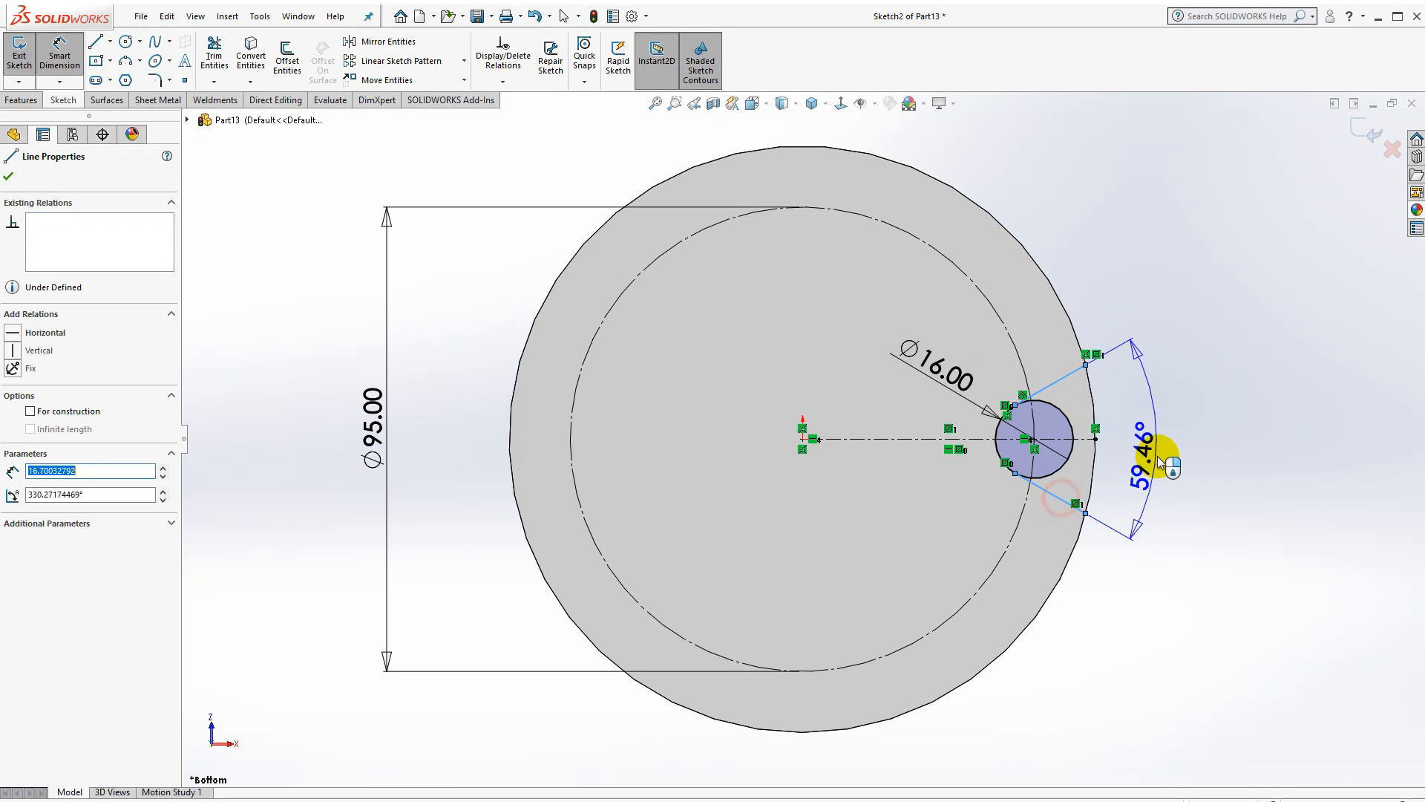
left_click(1170, 448)
type("45")
key("Return")
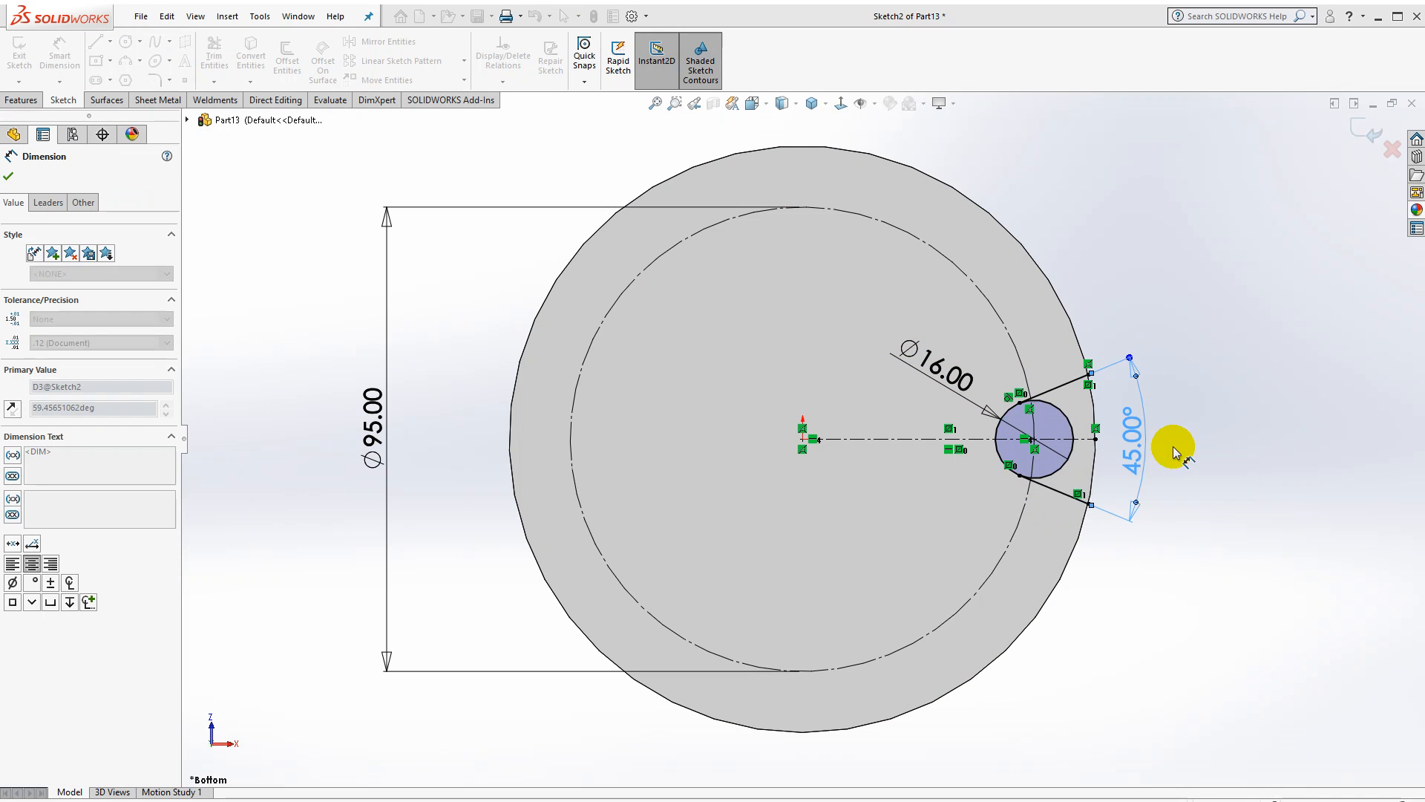
key("Escape")
Convert the part's outer edge into the sketch, then trim the small circle's outer arcs and the converted circle outside the two tangent lines
left_click(1094, 413)
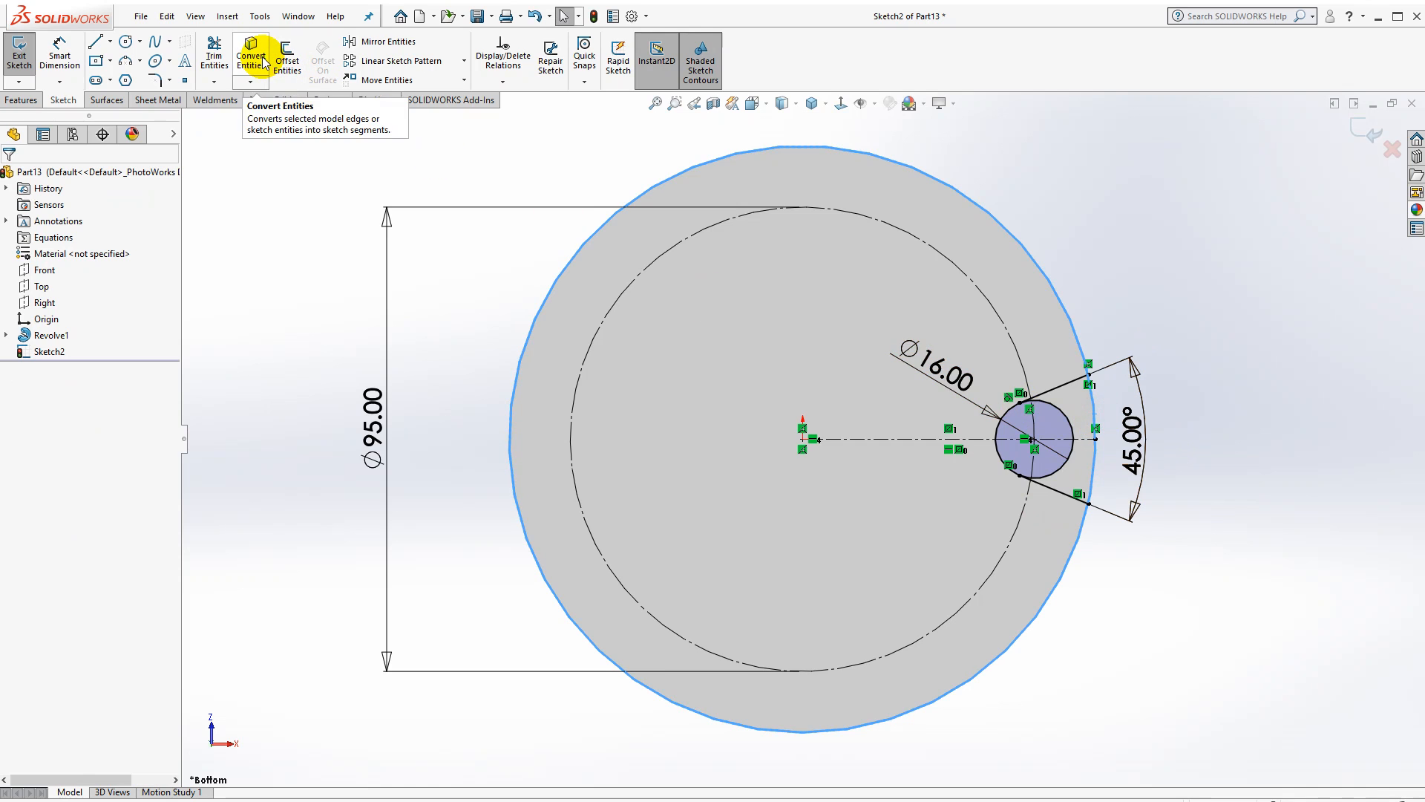
left_click(215, 56)
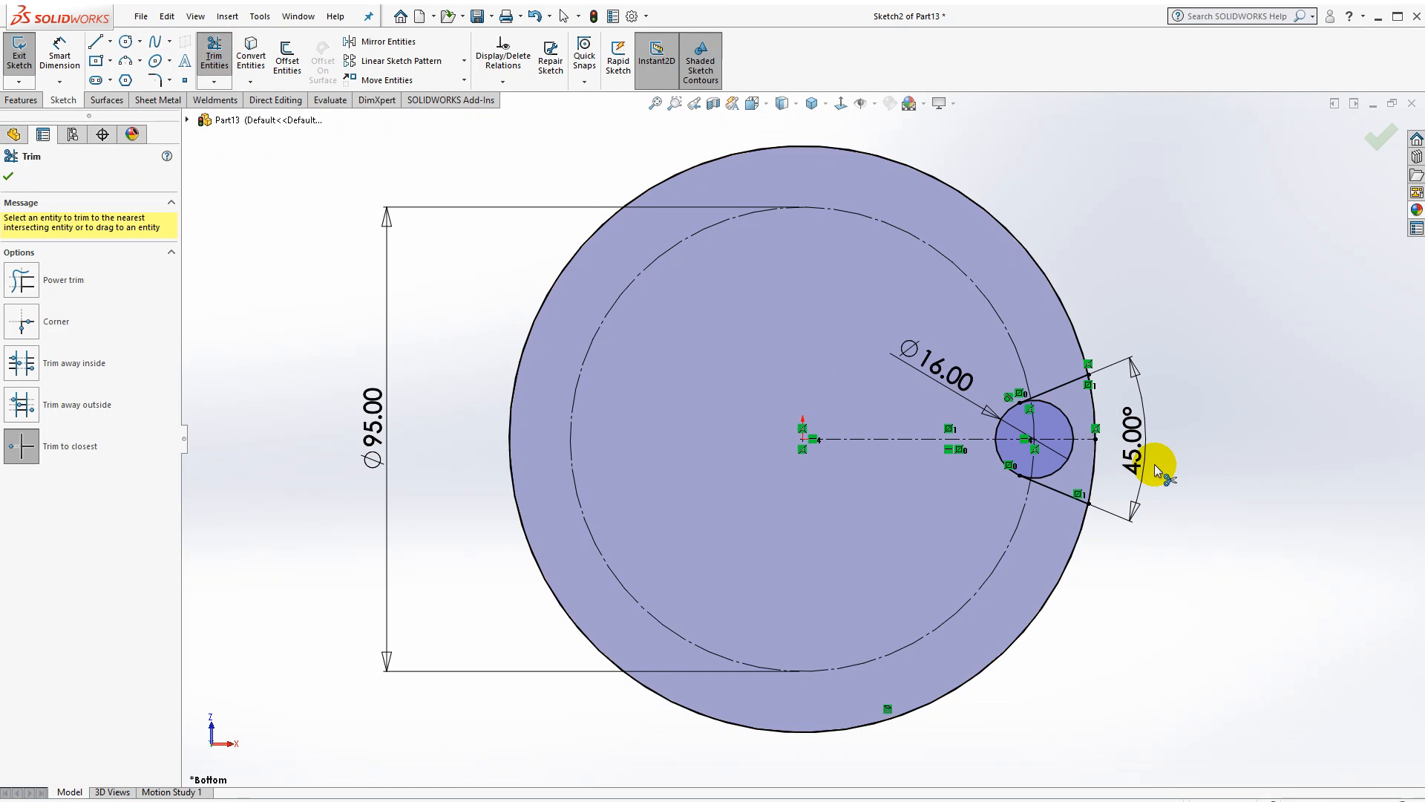
left_click(1065, 417)
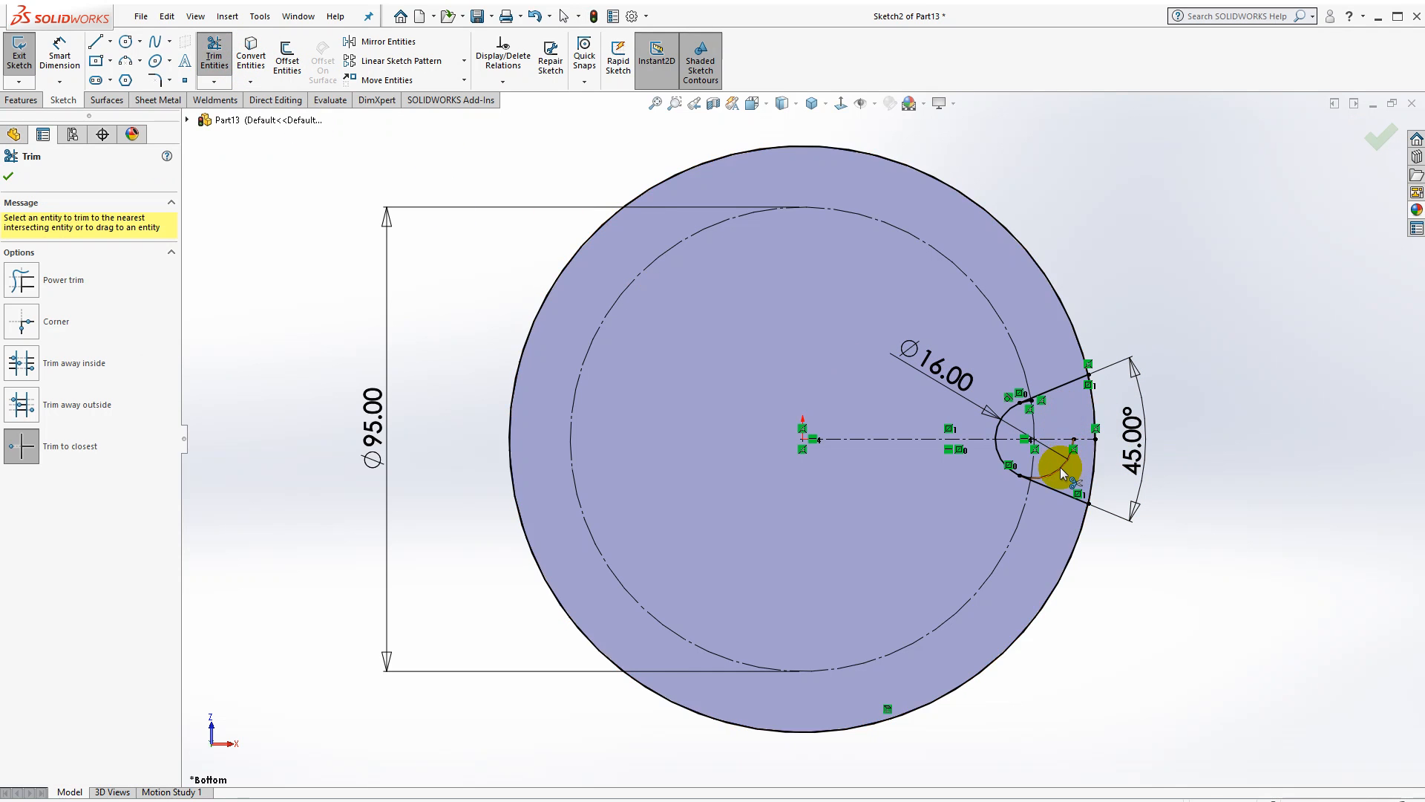
left_click(1075, 334)
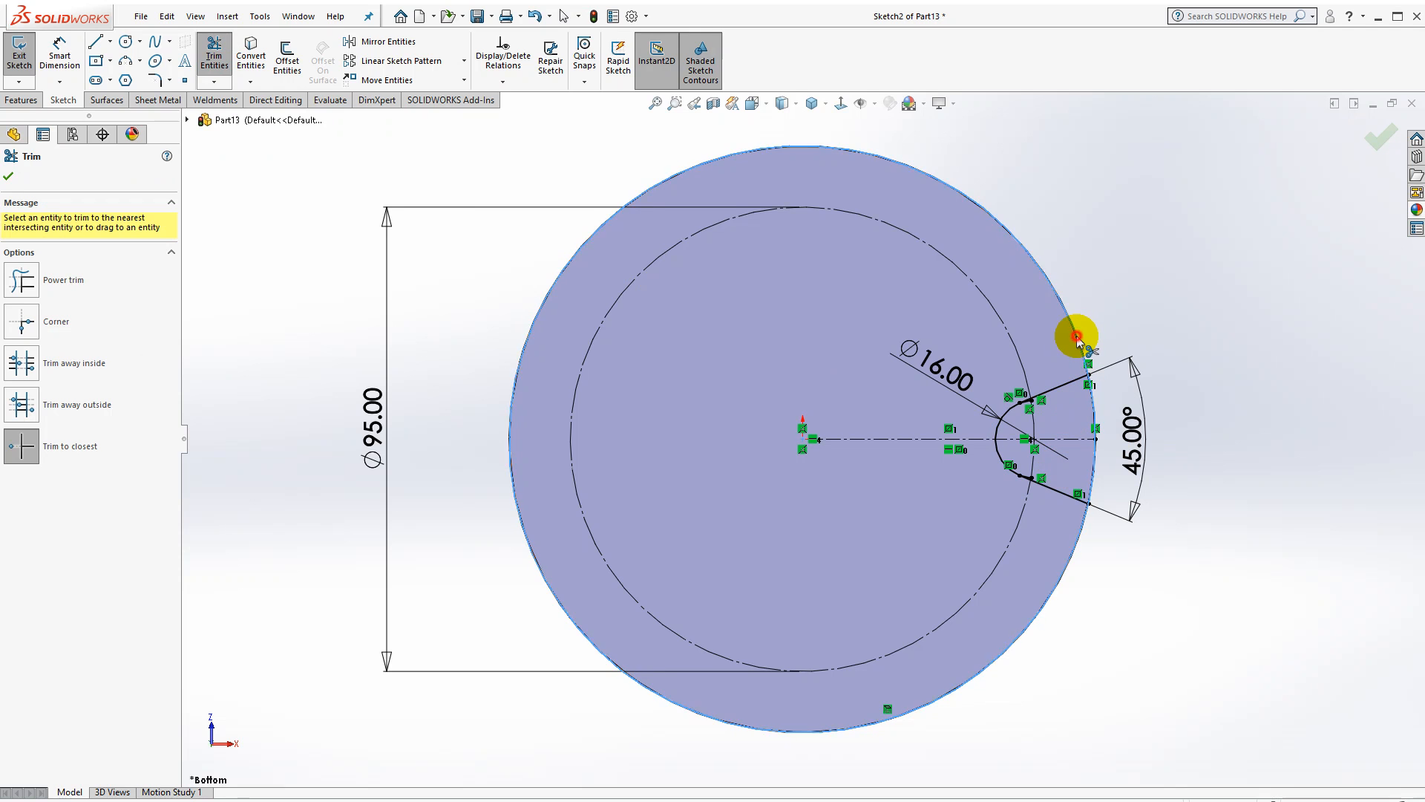
Trim the leftover arc stubs beyond both tangent points to leave a clean closed wedge profile
scroll(1054, 408, "down", 10)
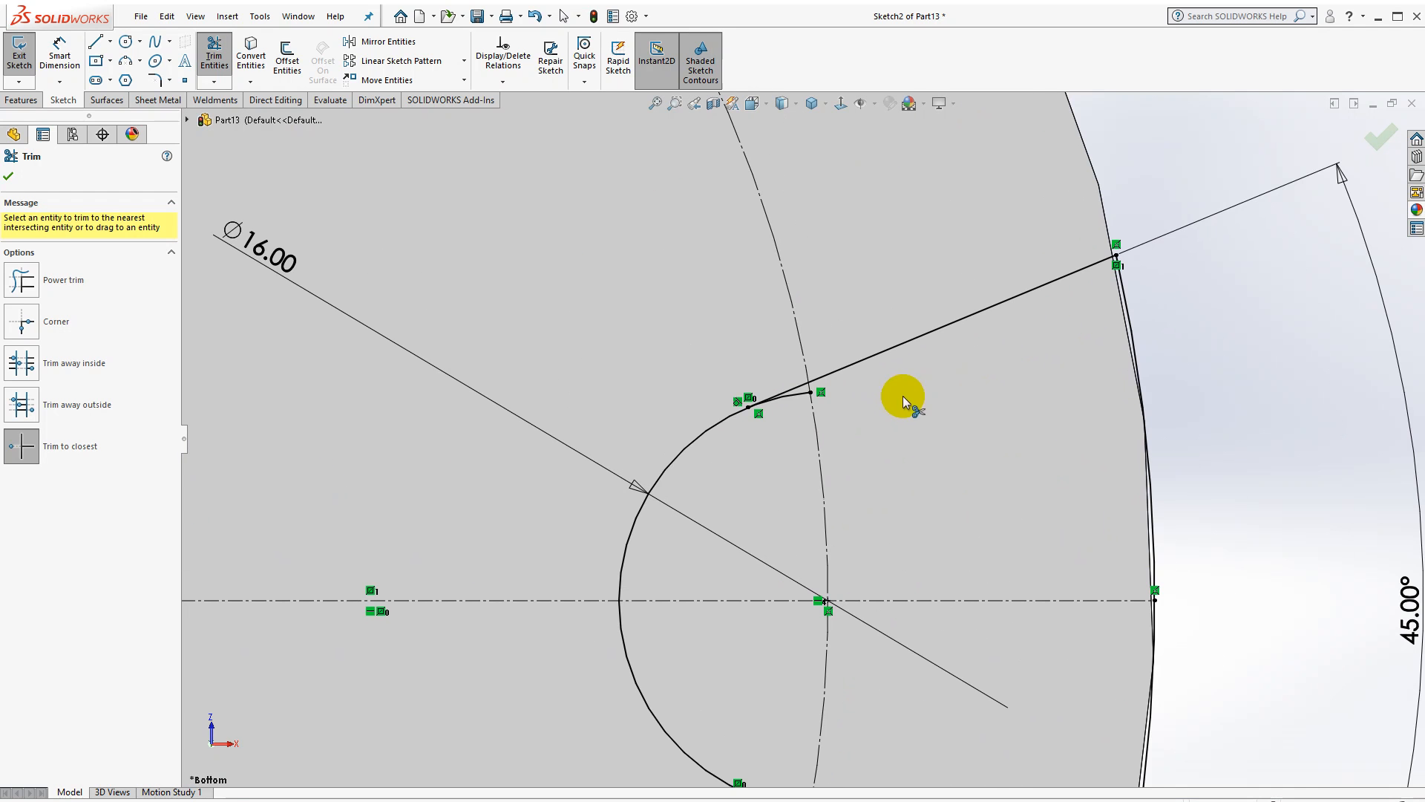
left_click(807, 401)
scroll(799, 604, "up", 5)
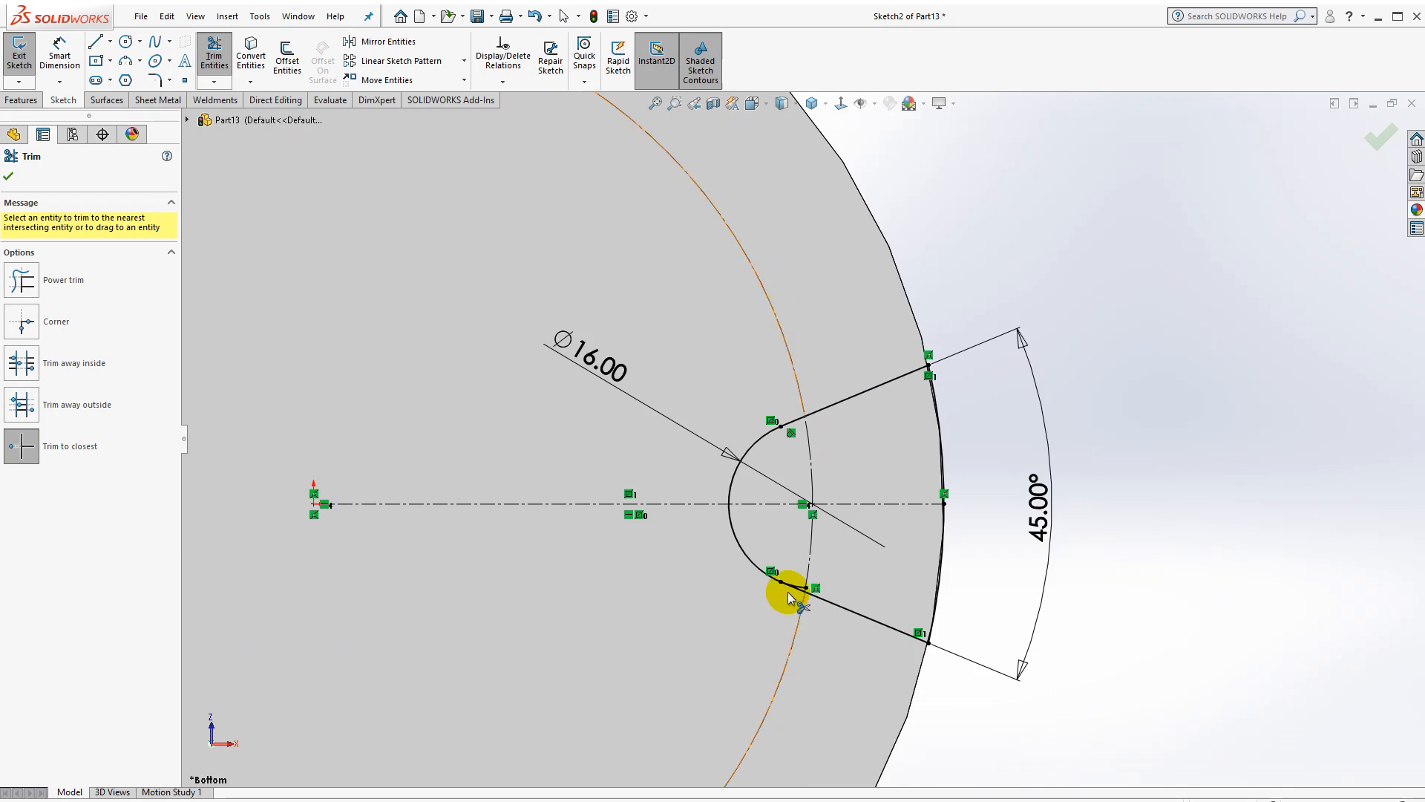
scroll(788, 593, "down", 5)
left_click(836, 515)
scroll(891, 413, "up", 10)
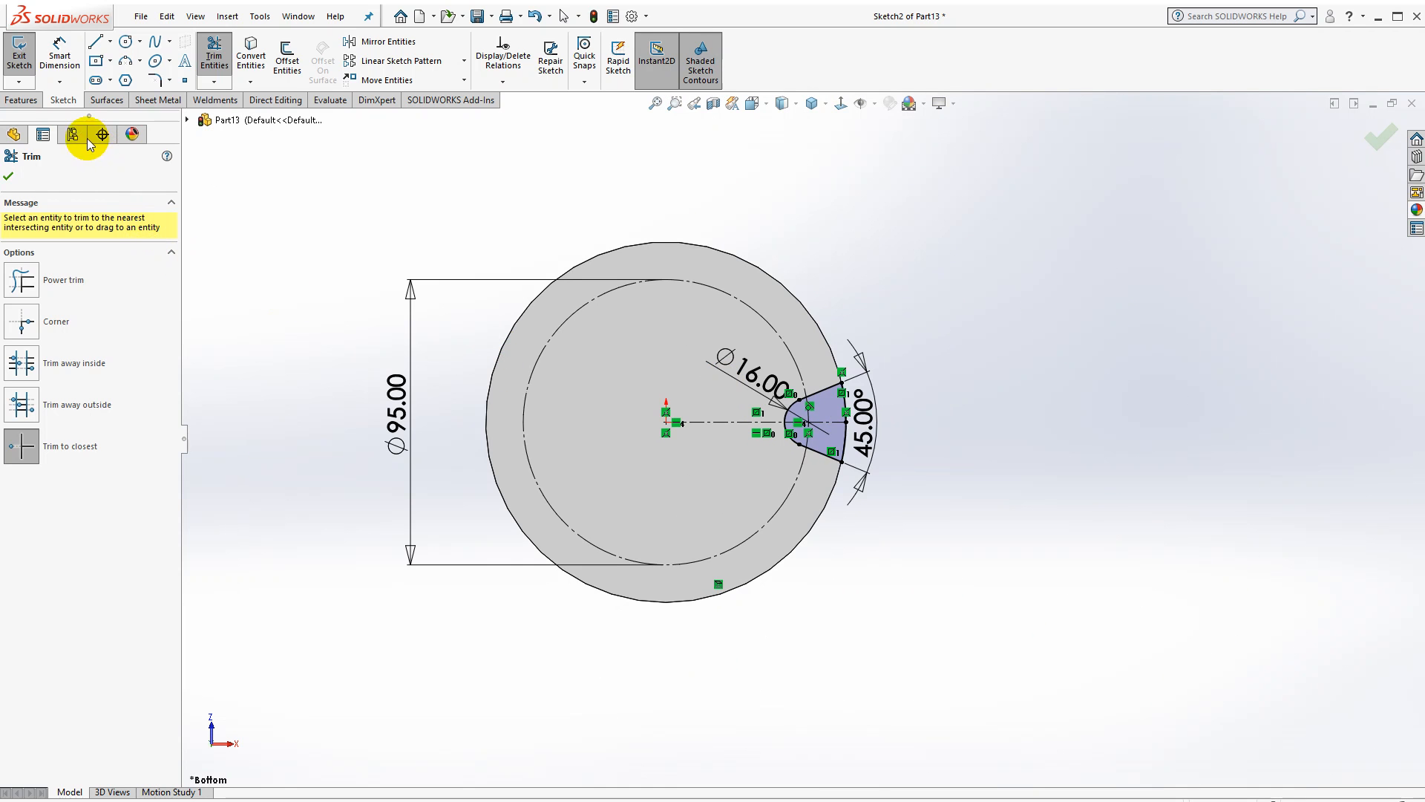
Set up an extruded cut of the wedge profile with a Through All end condition
left_click(35, 101)
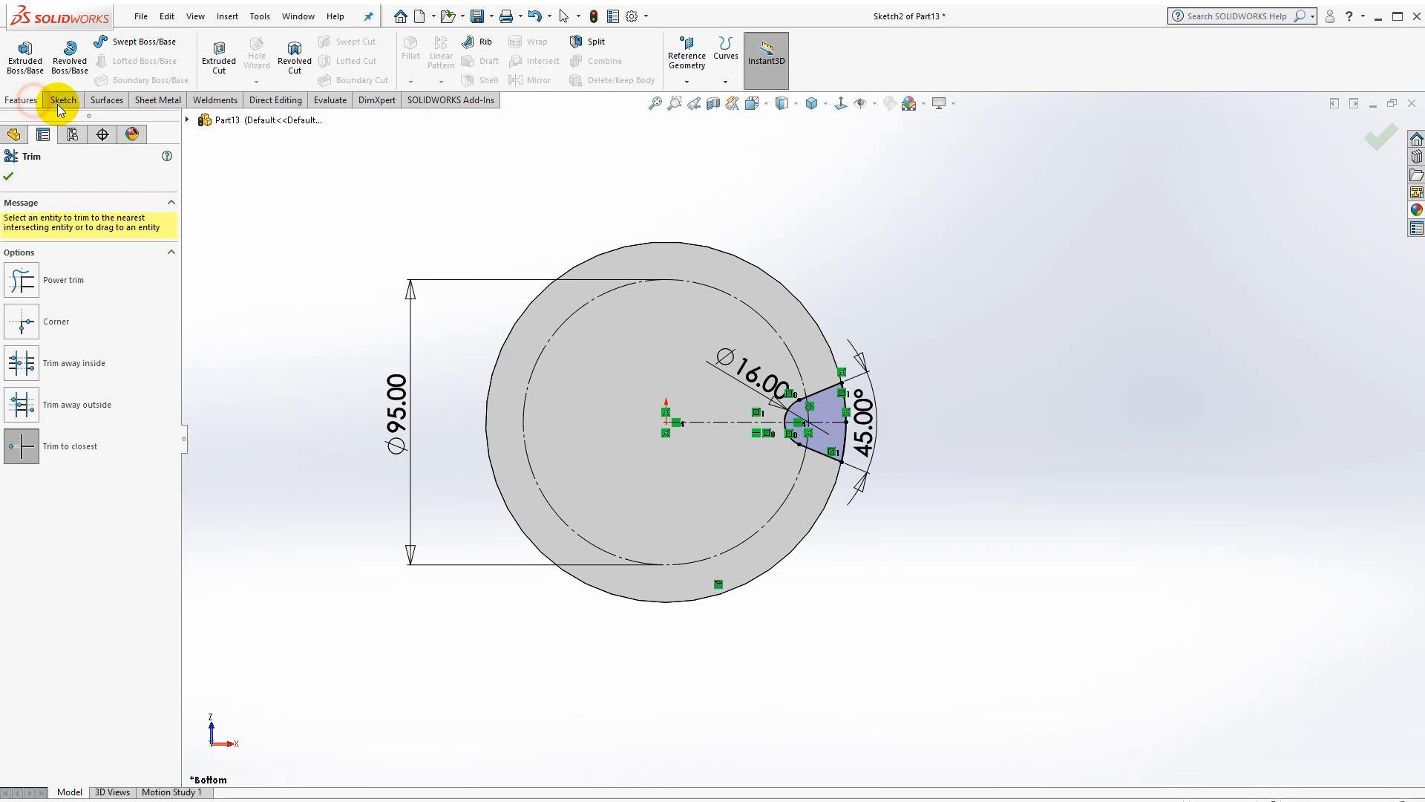
left_click(219, 56)
middle_click_drag(496, 231, 483, 515)
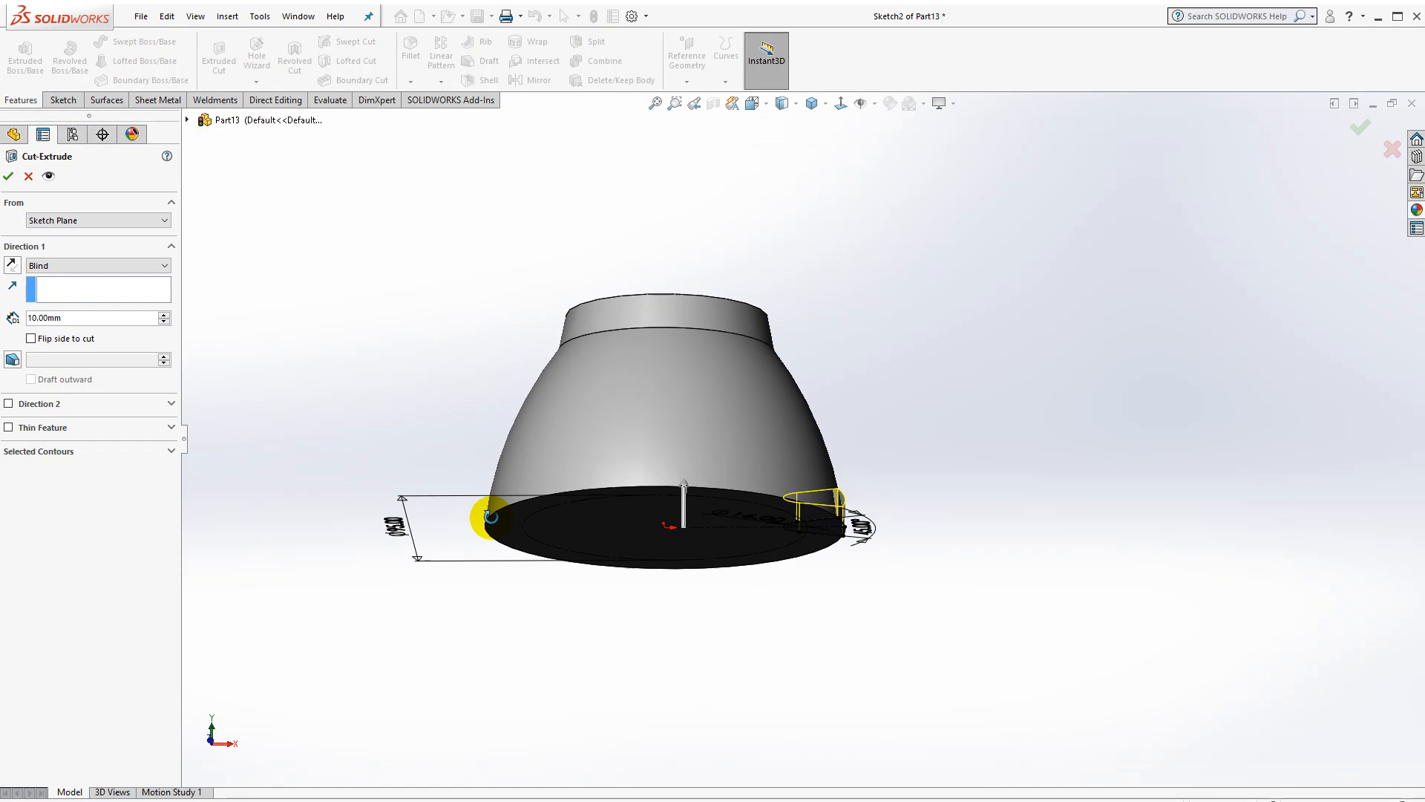
left_click(80, 269)
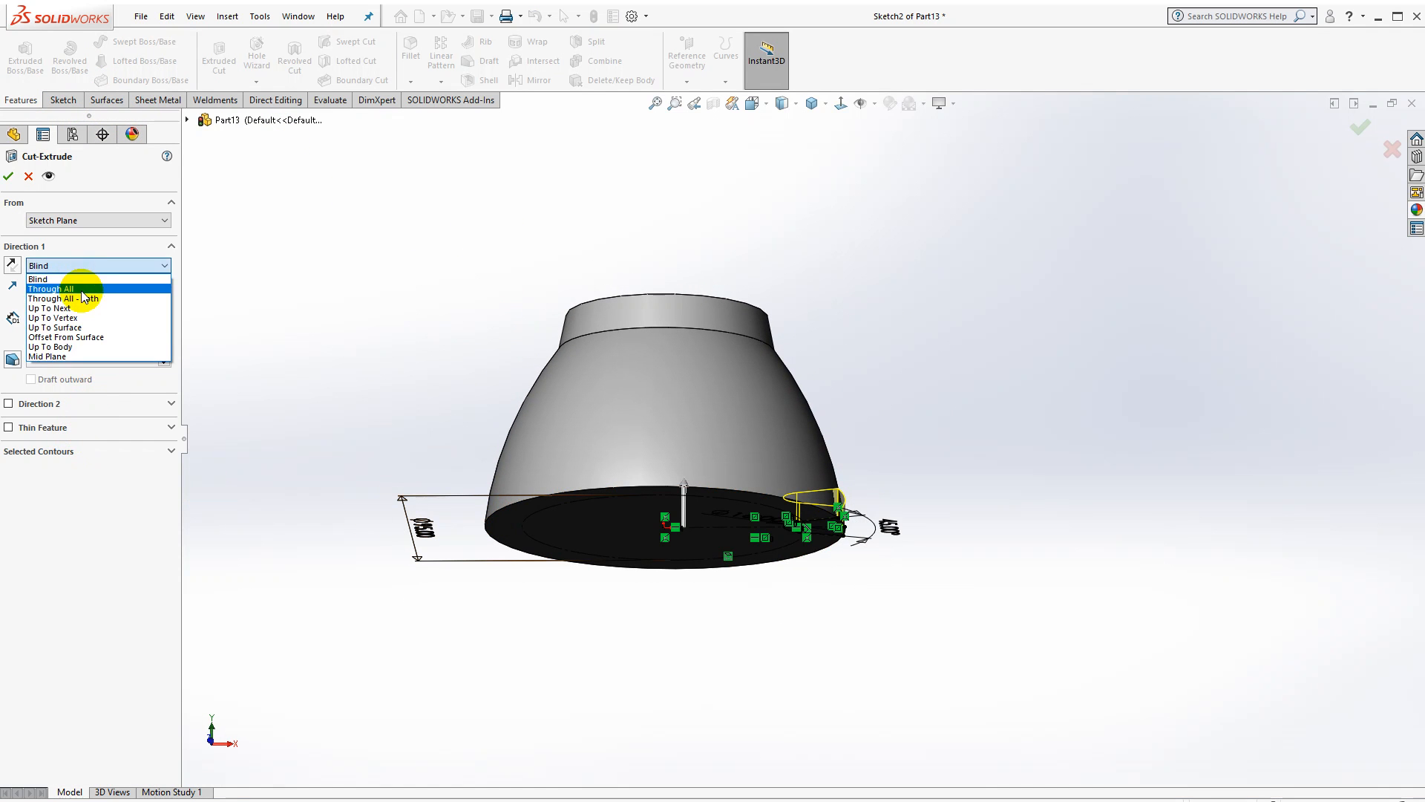
left_click(82, 285)
Start the cut from a 10 mm offset, reversed to lie inside the body above the bottom face, and complete it
left_click(95, 220)
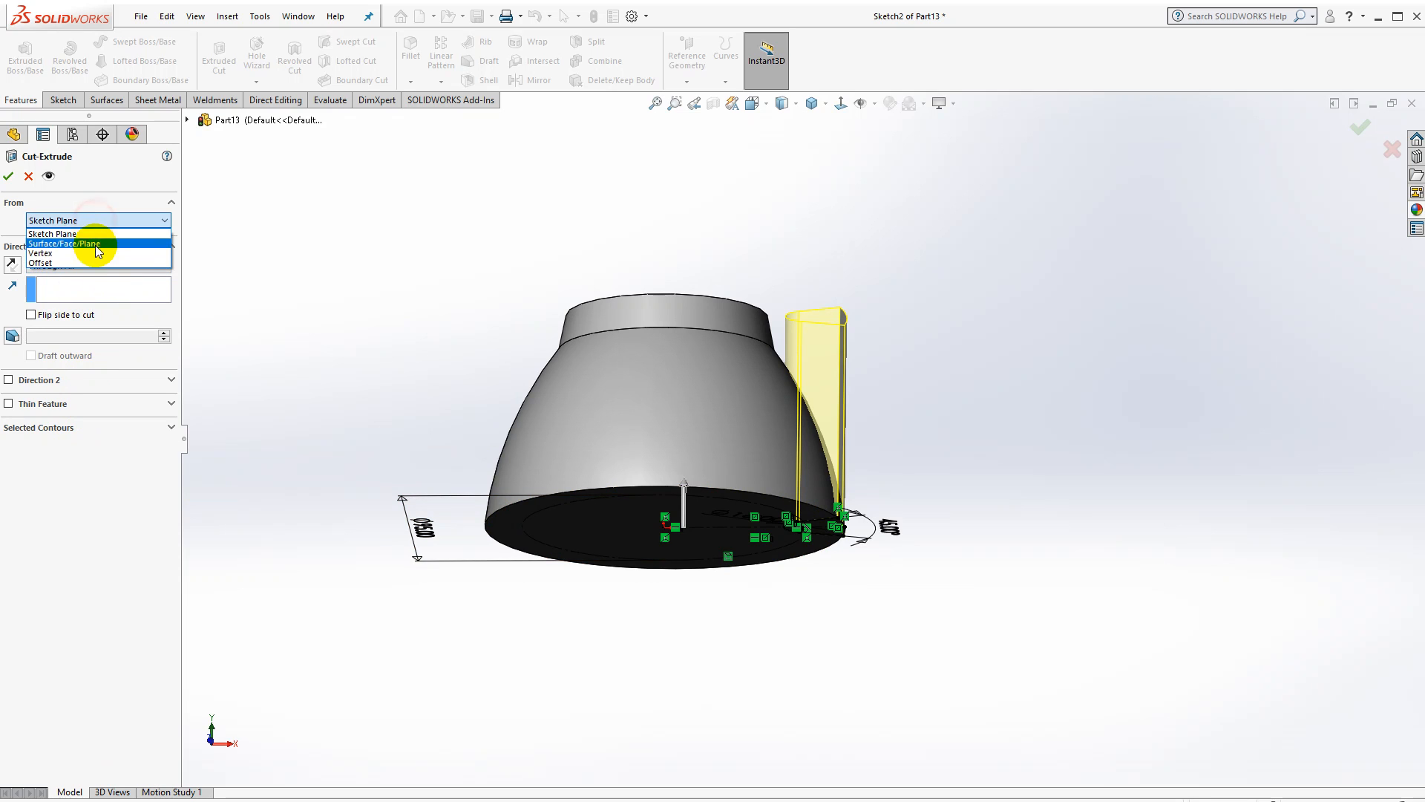
left_click(90, 268)
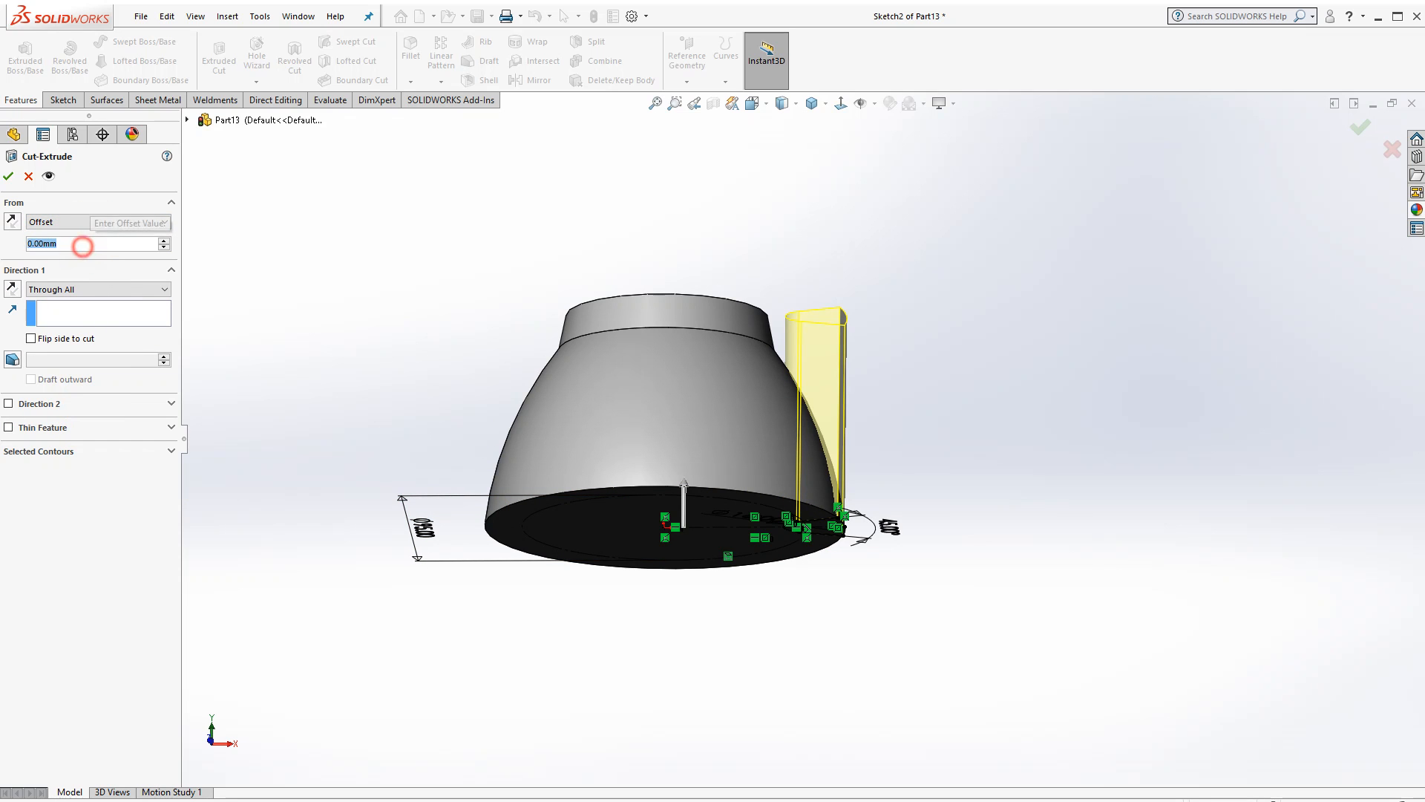
type("10")
key("Return")
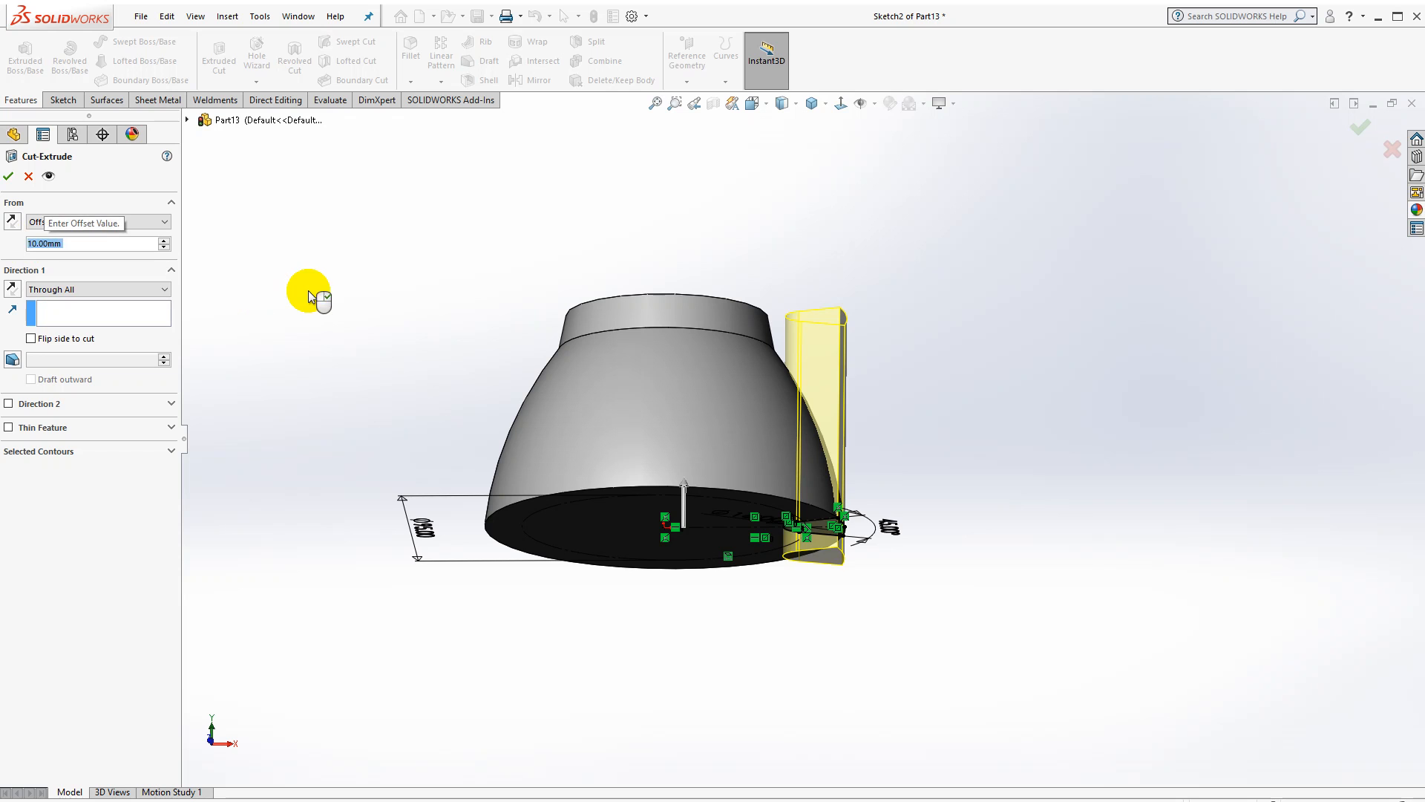
left_click(13, 220)
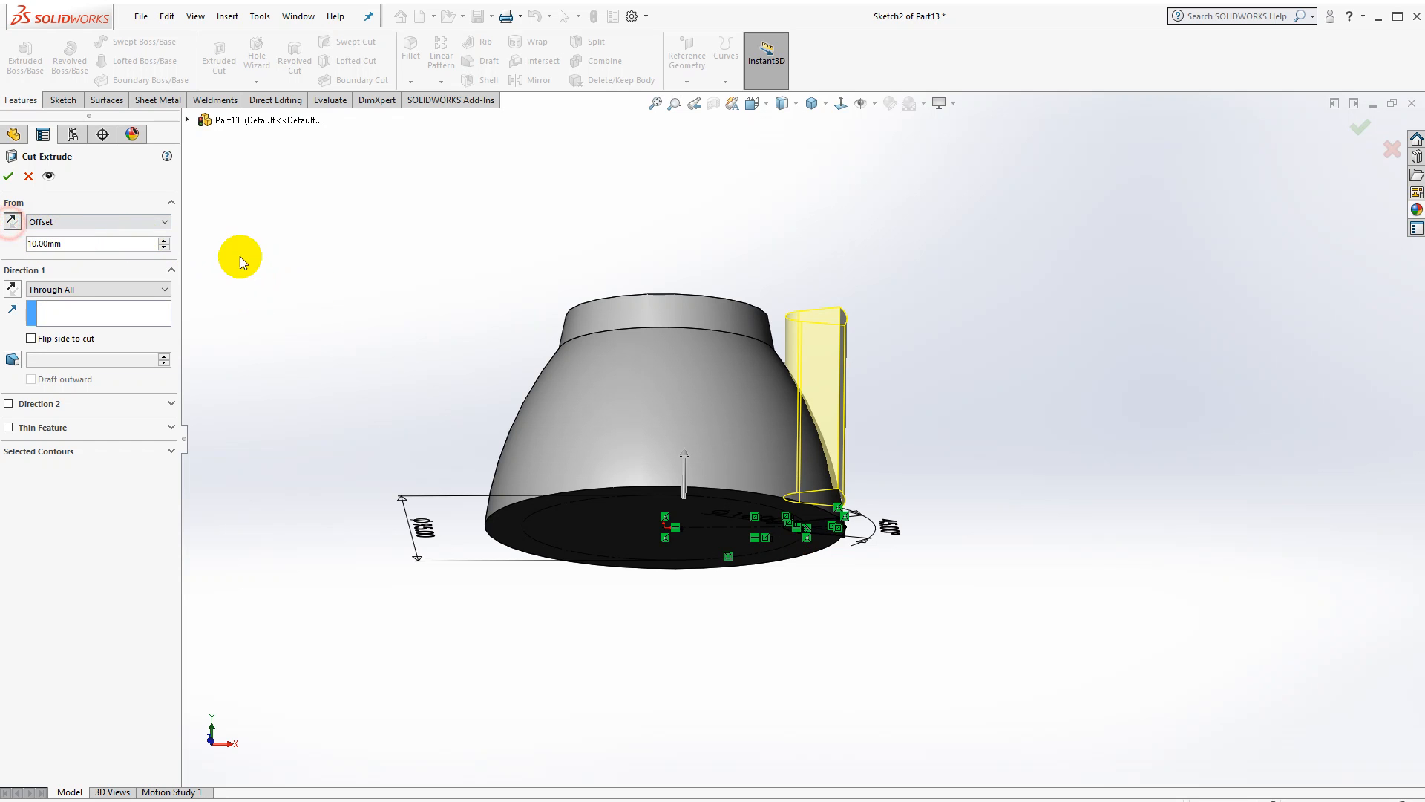
middle_click_drag(569, 288, 547, 398)
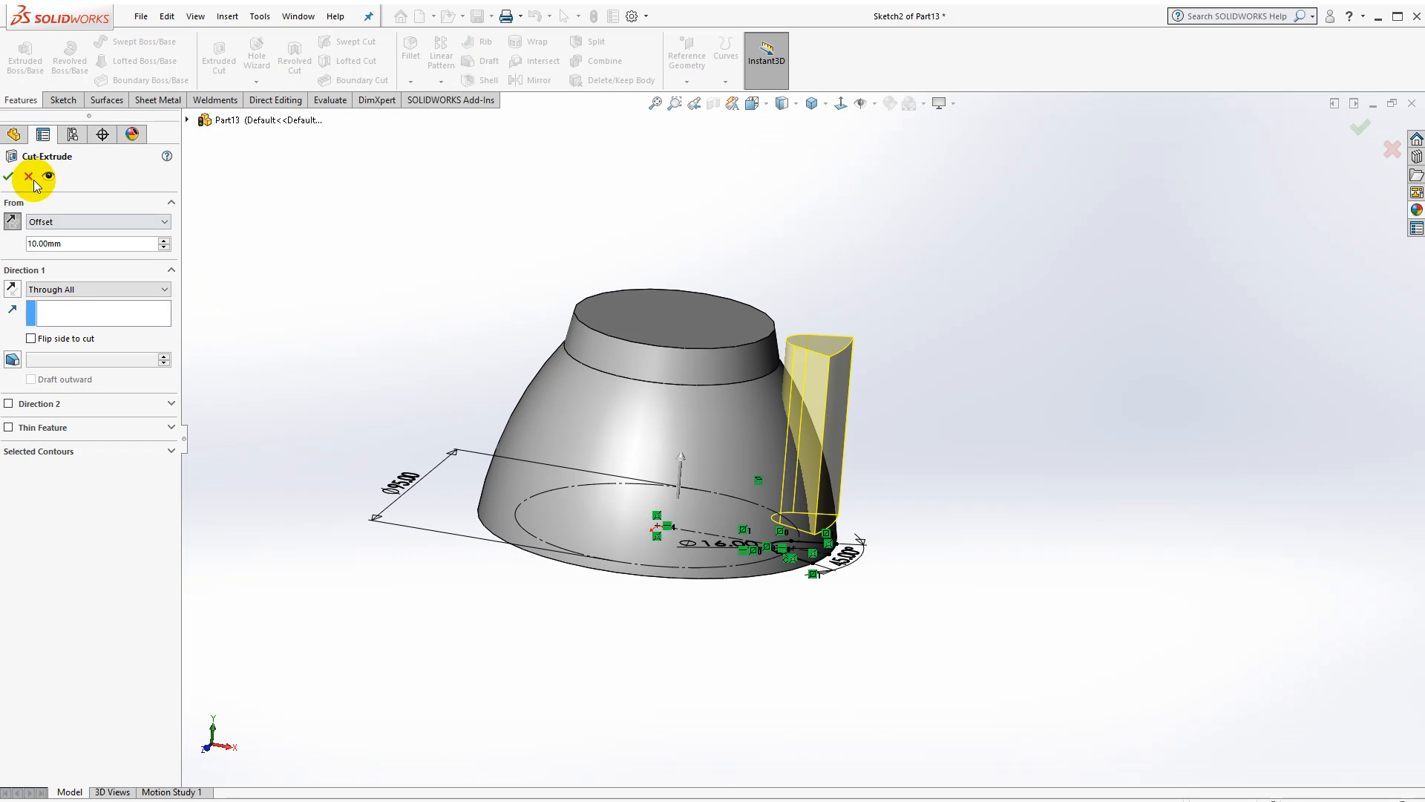
left_click(9, 176)
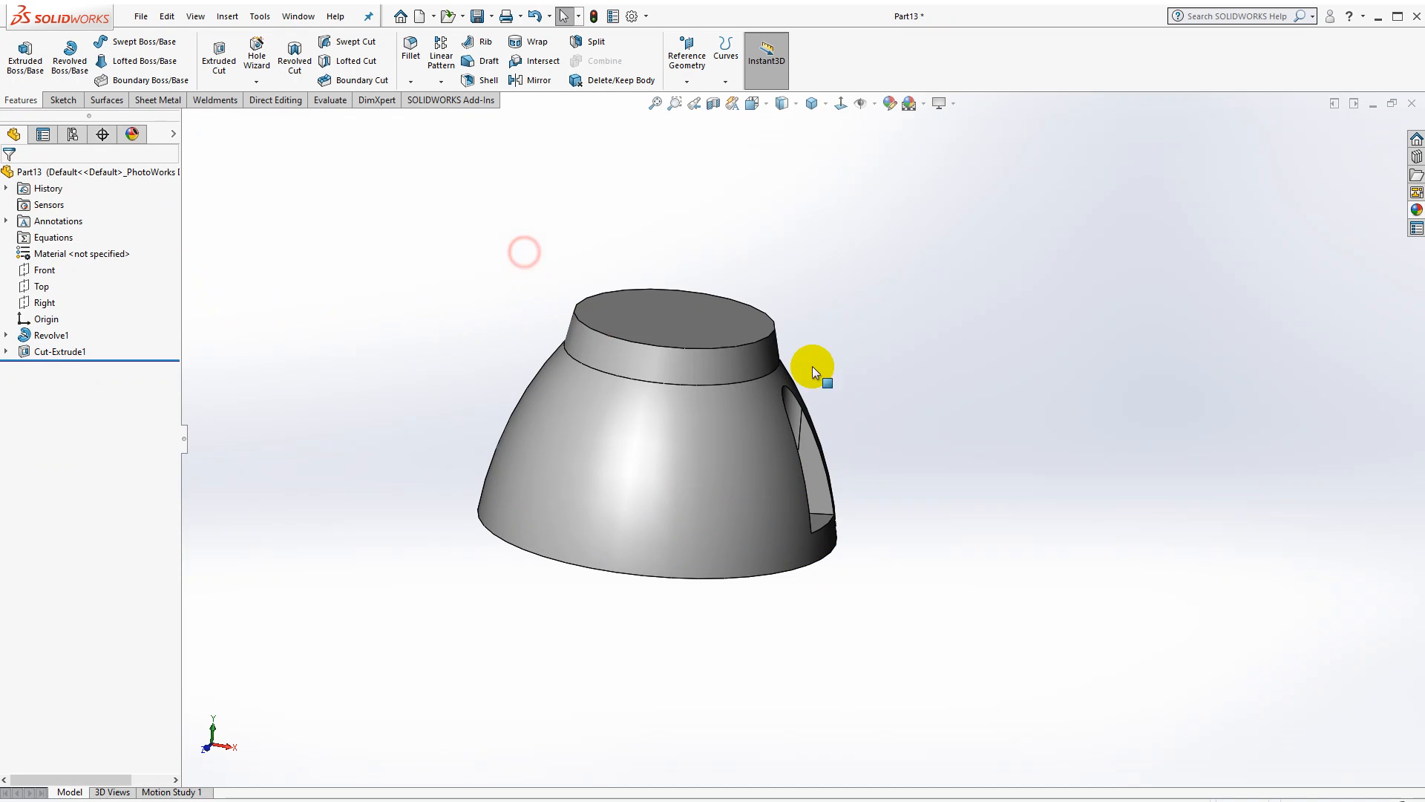
Circular-pattern the wedge cut around the top circular edge with 3 equally spaced instances over 360 degrees
middle_click_drag(816, 371, 710, 402)
middle_click_drag(759, 416, 750, 468)
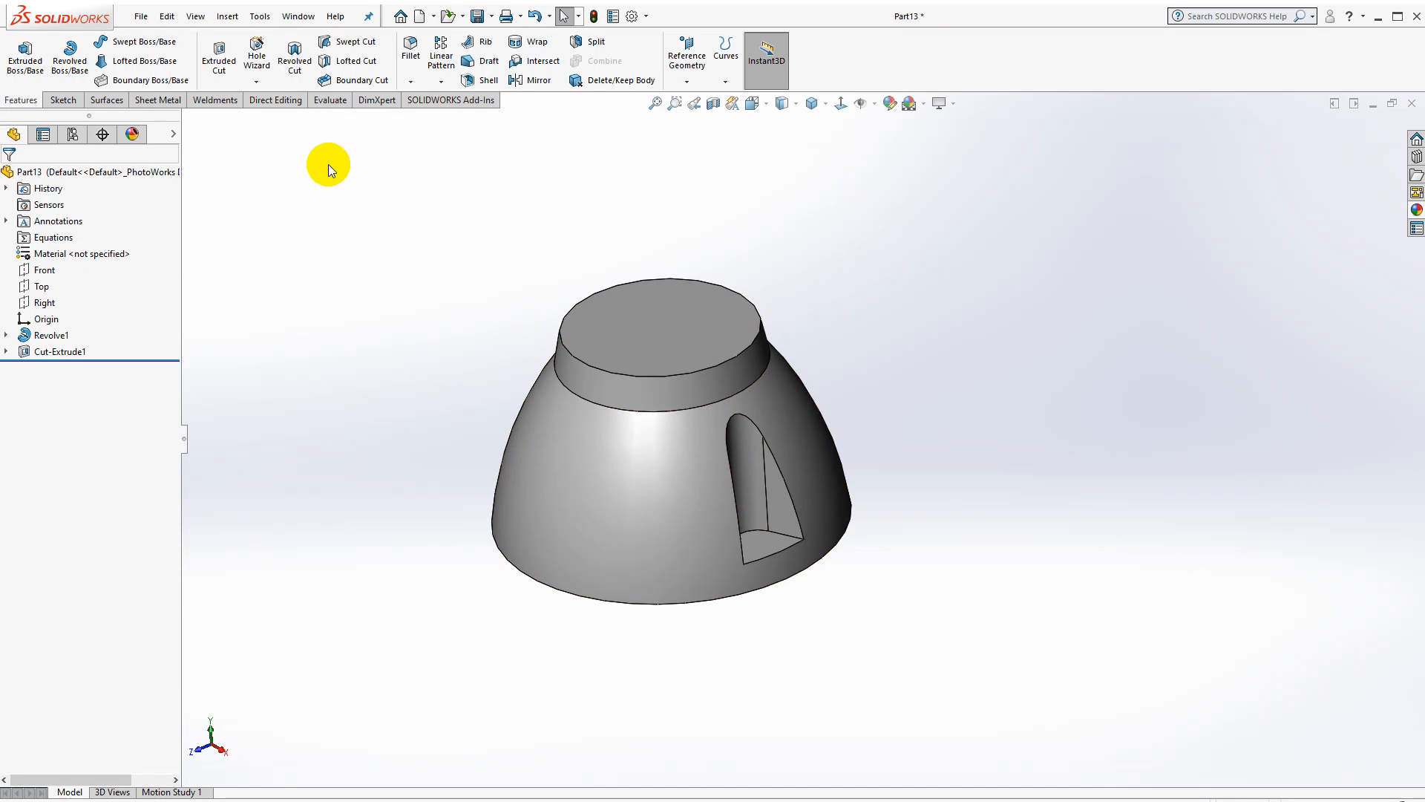
left_click(441, 82)
left_click(461, 124)
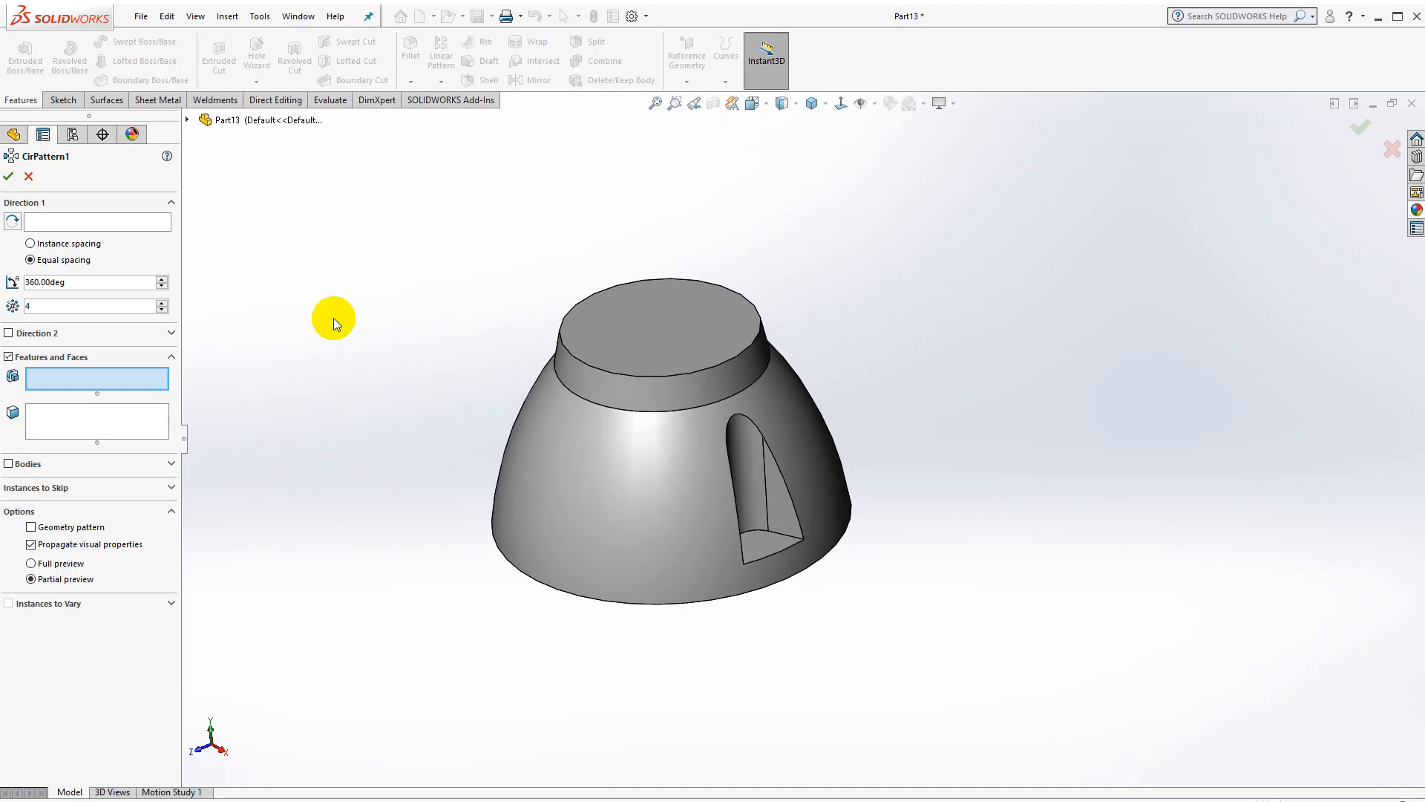
left_click(754, 510)
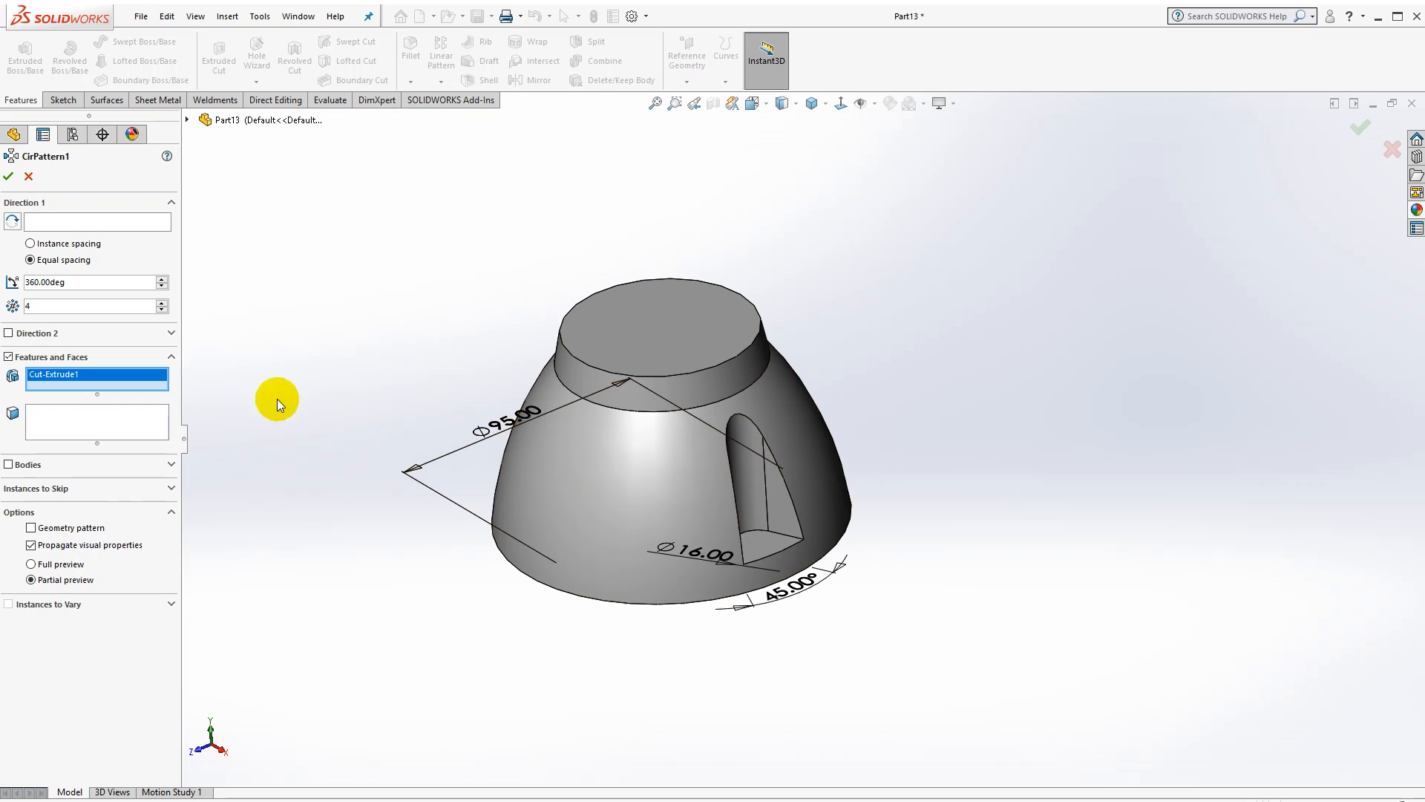
left_click(89, 225)
left_click(719, 364)
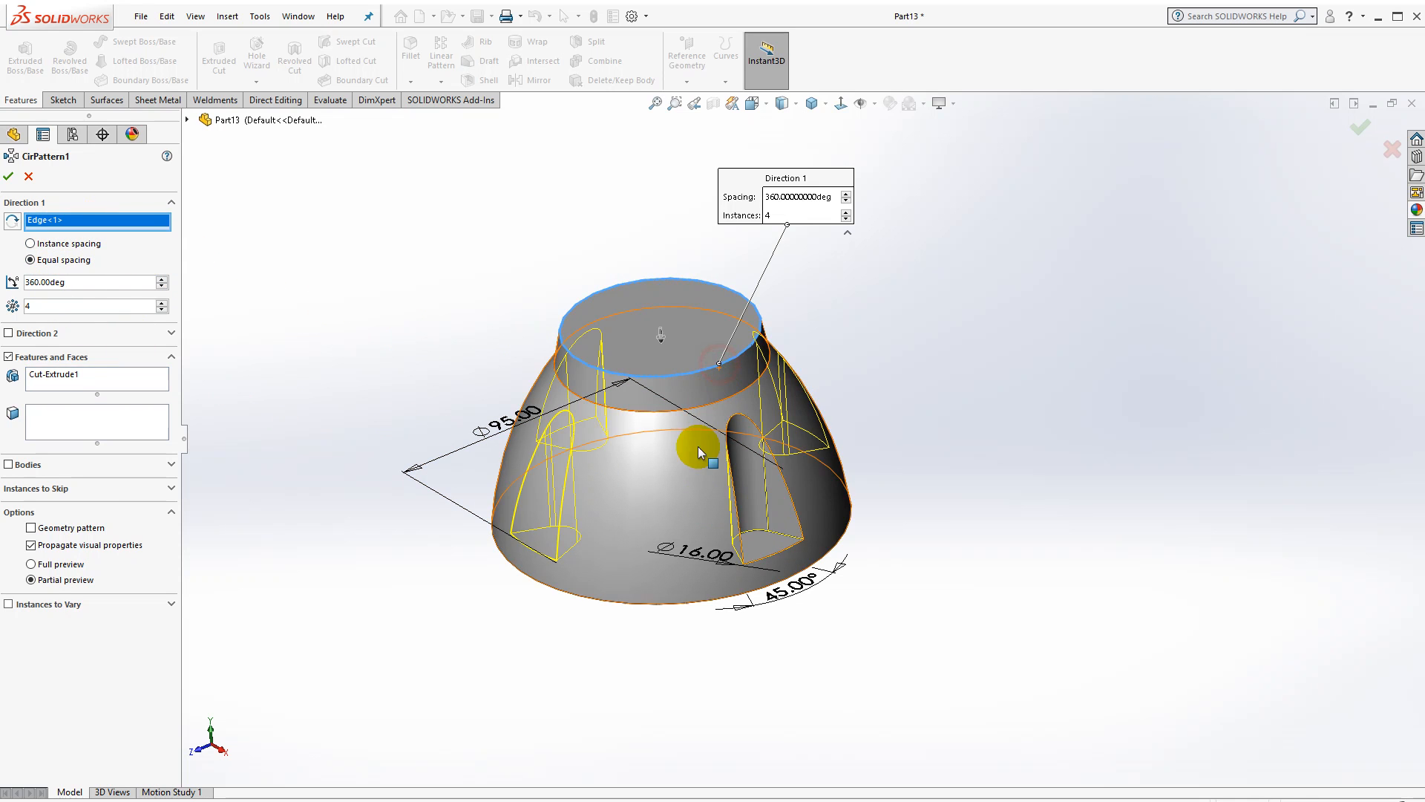
middle_click_drag(697, 447, 709, 519)
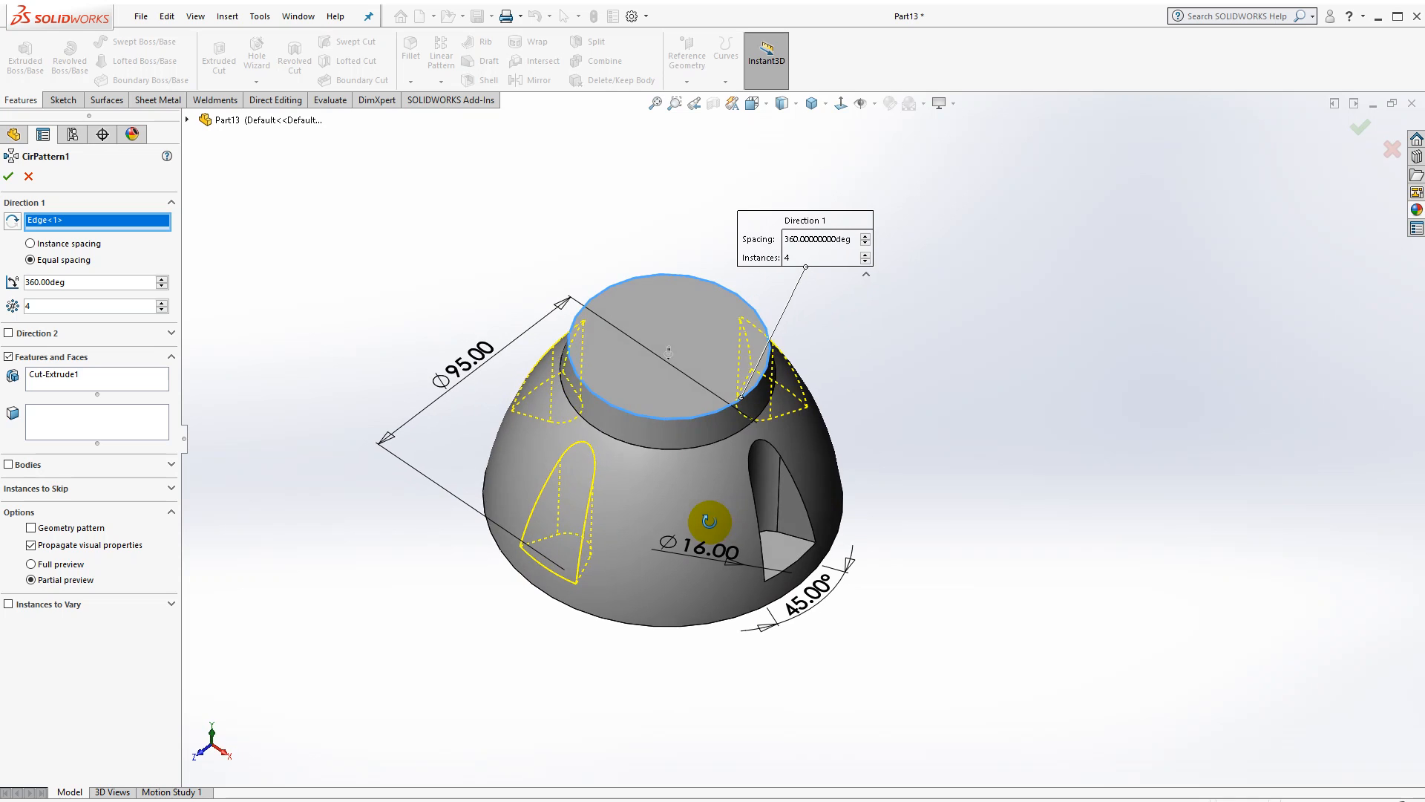
left_click(162, 310)
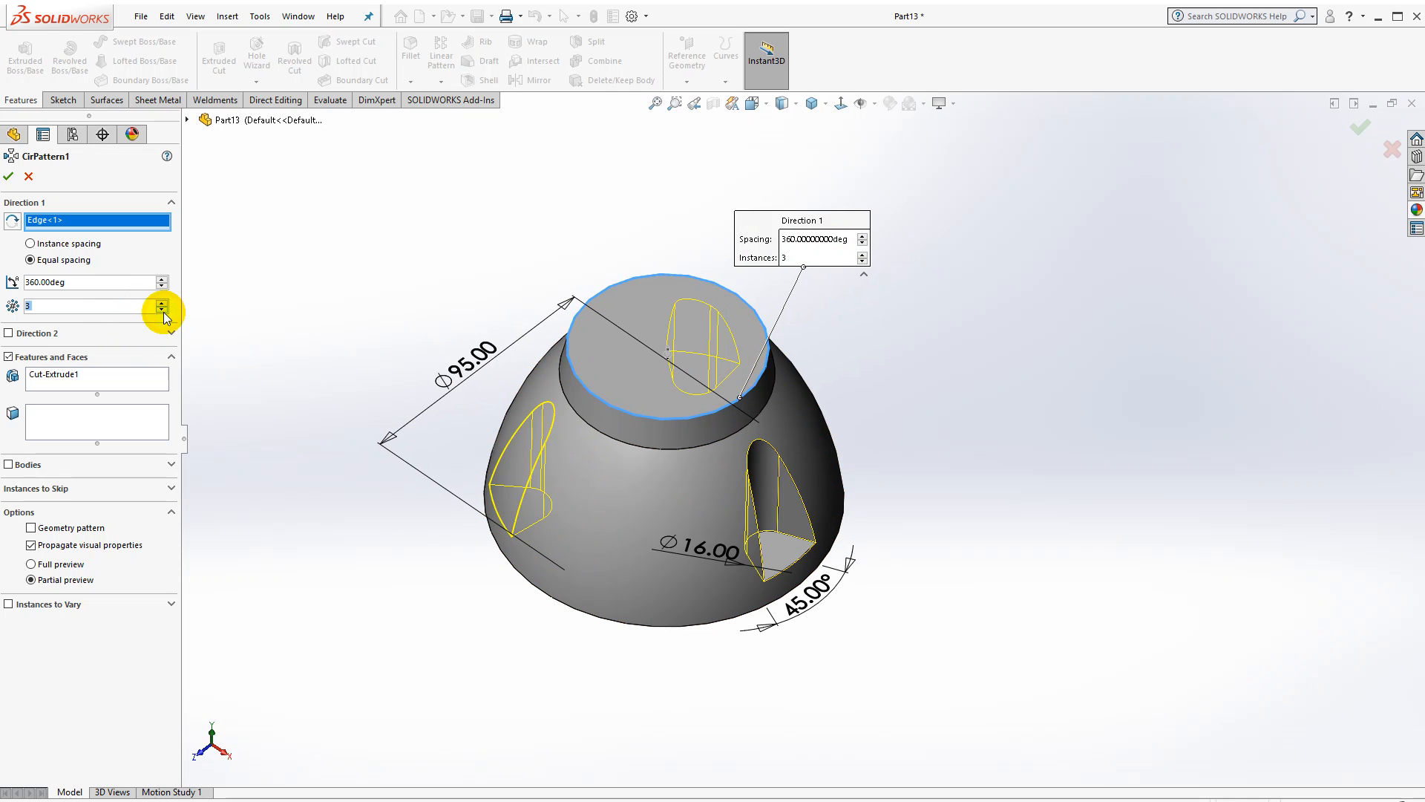
left_click(10, 178)
In a new sketch on the part's flat top face, draw a circle of about 16.6 mm radius centred on the origin
middle_click_drag(477, 445, 500, 477)
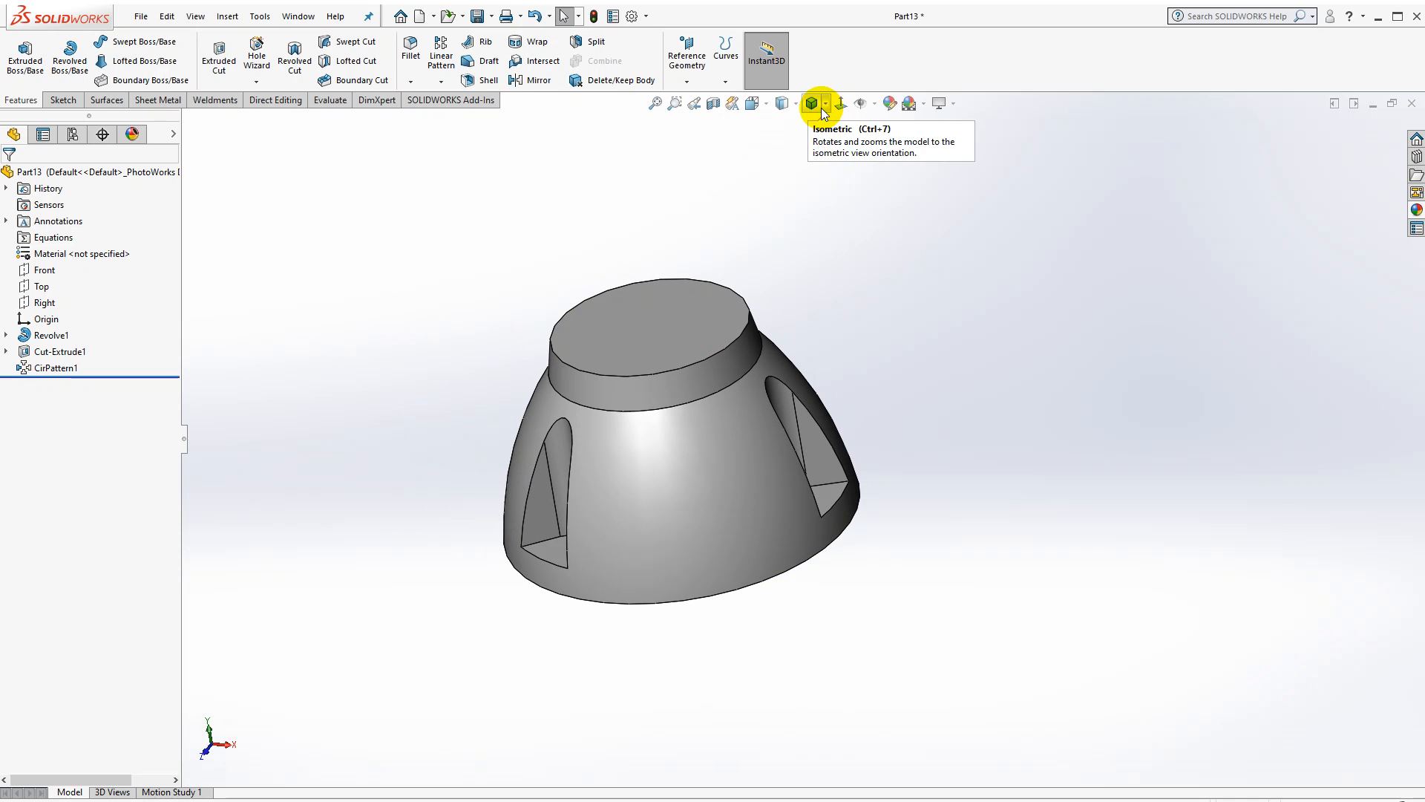
left_click(822, 104)
left_click(818, 125)
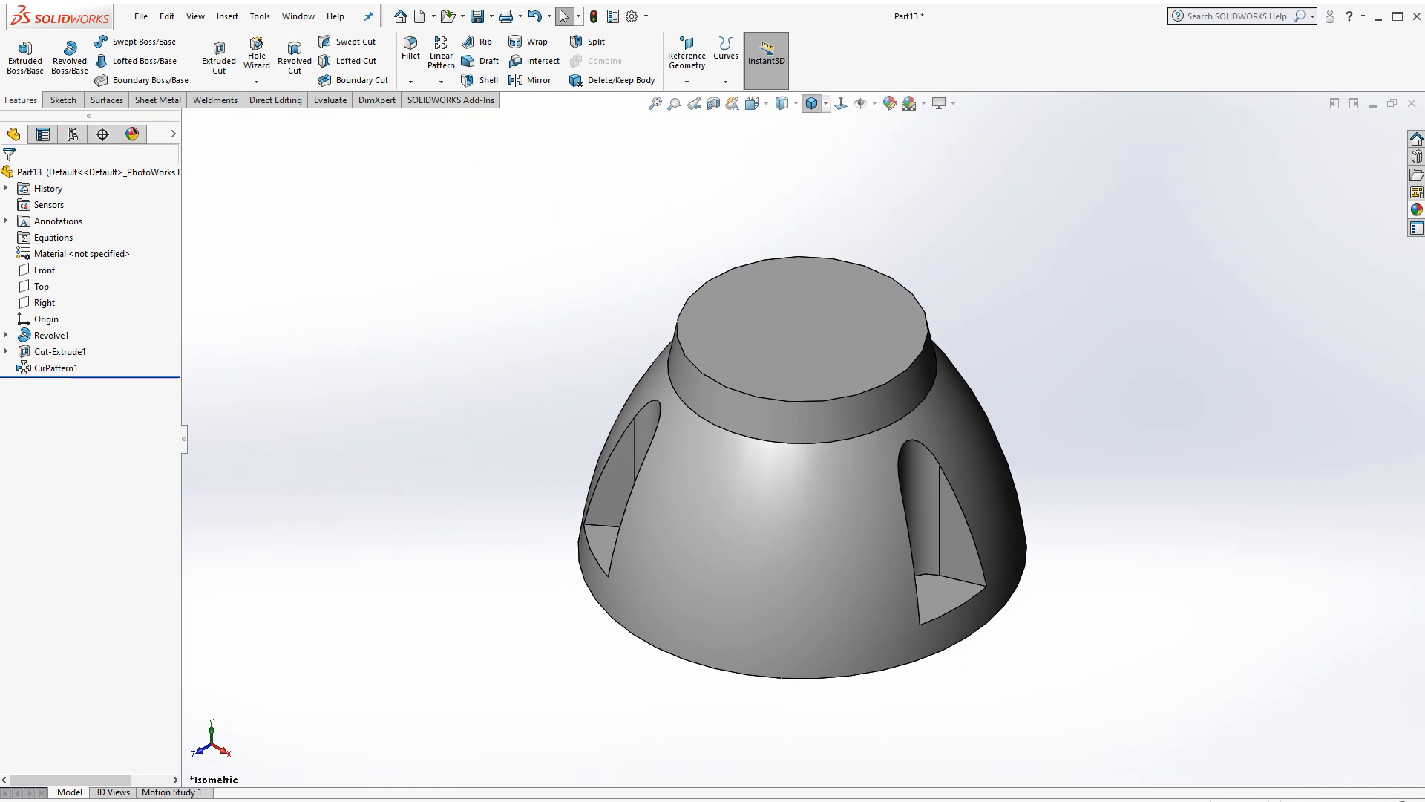
left_click(714, 277)
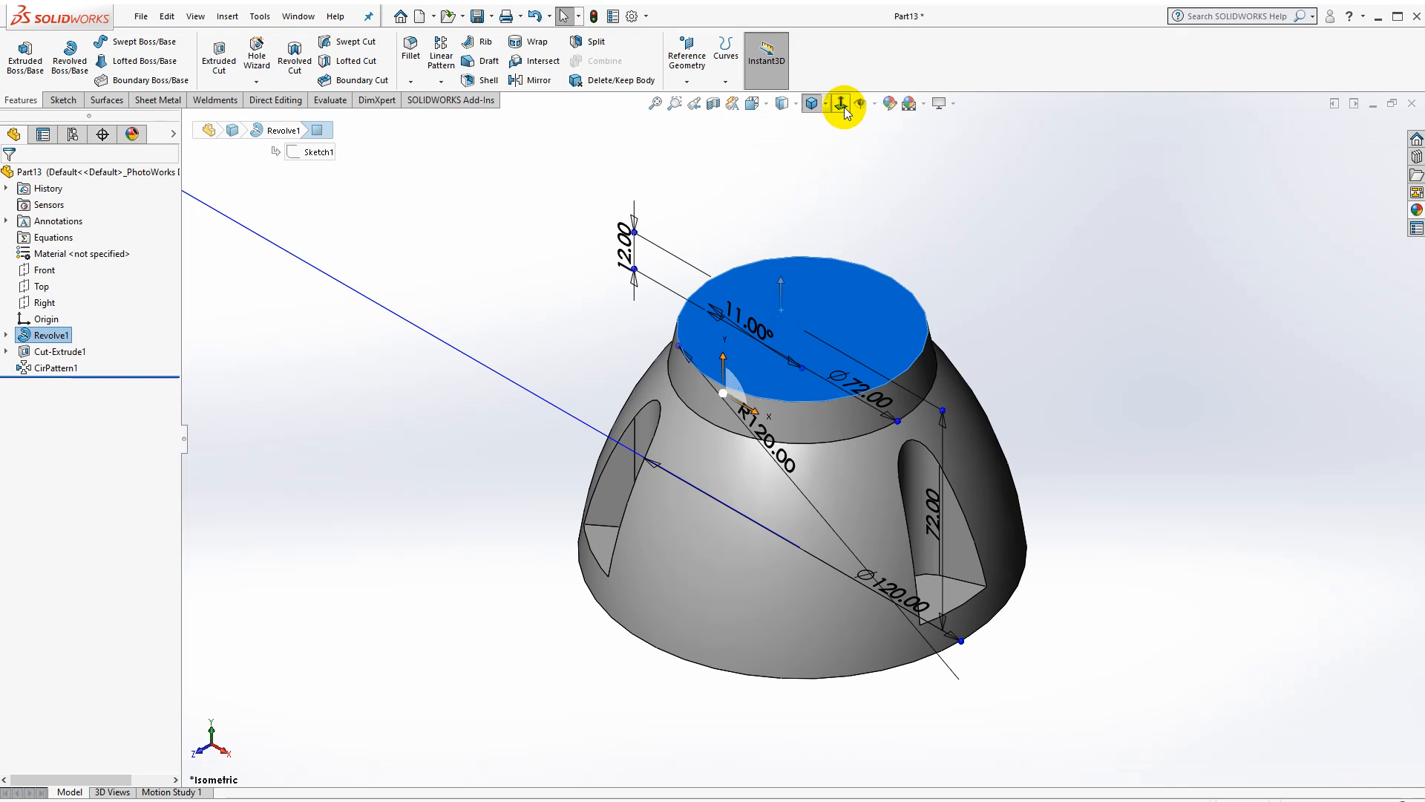
left_click(839, 104)
left_click(67, 100)
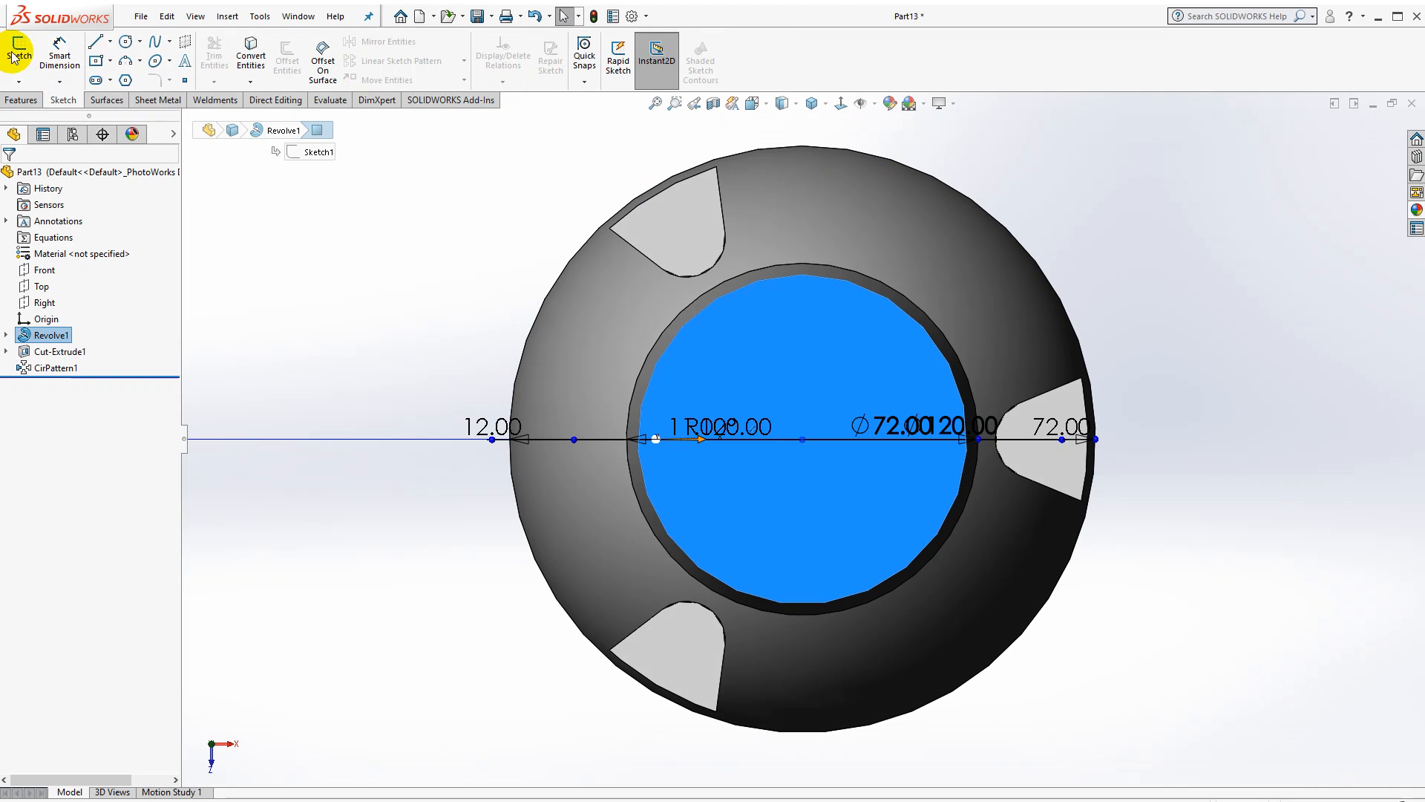
left_click(19, 54)
left_click(126, 42)
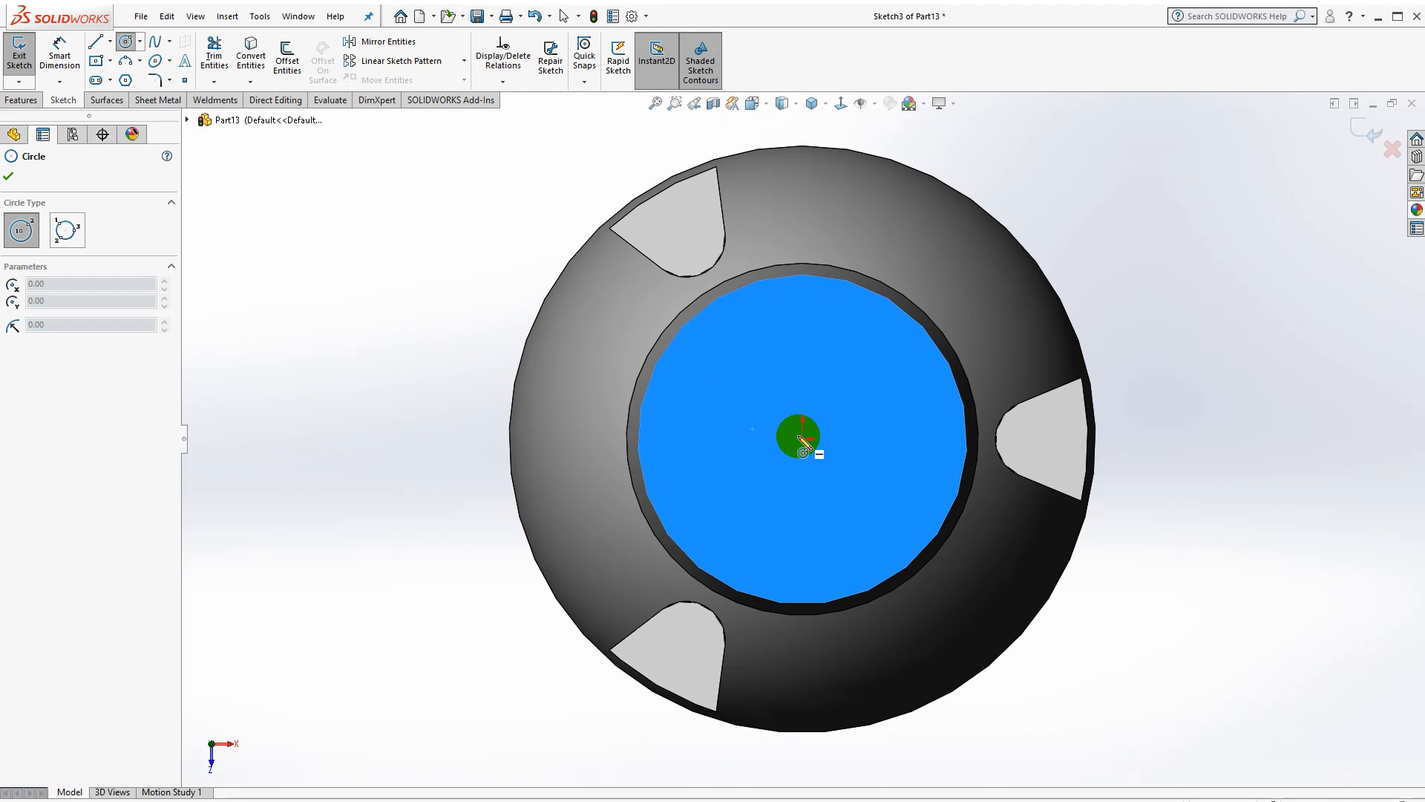
left_click_drag(804, 439, 849, 500)
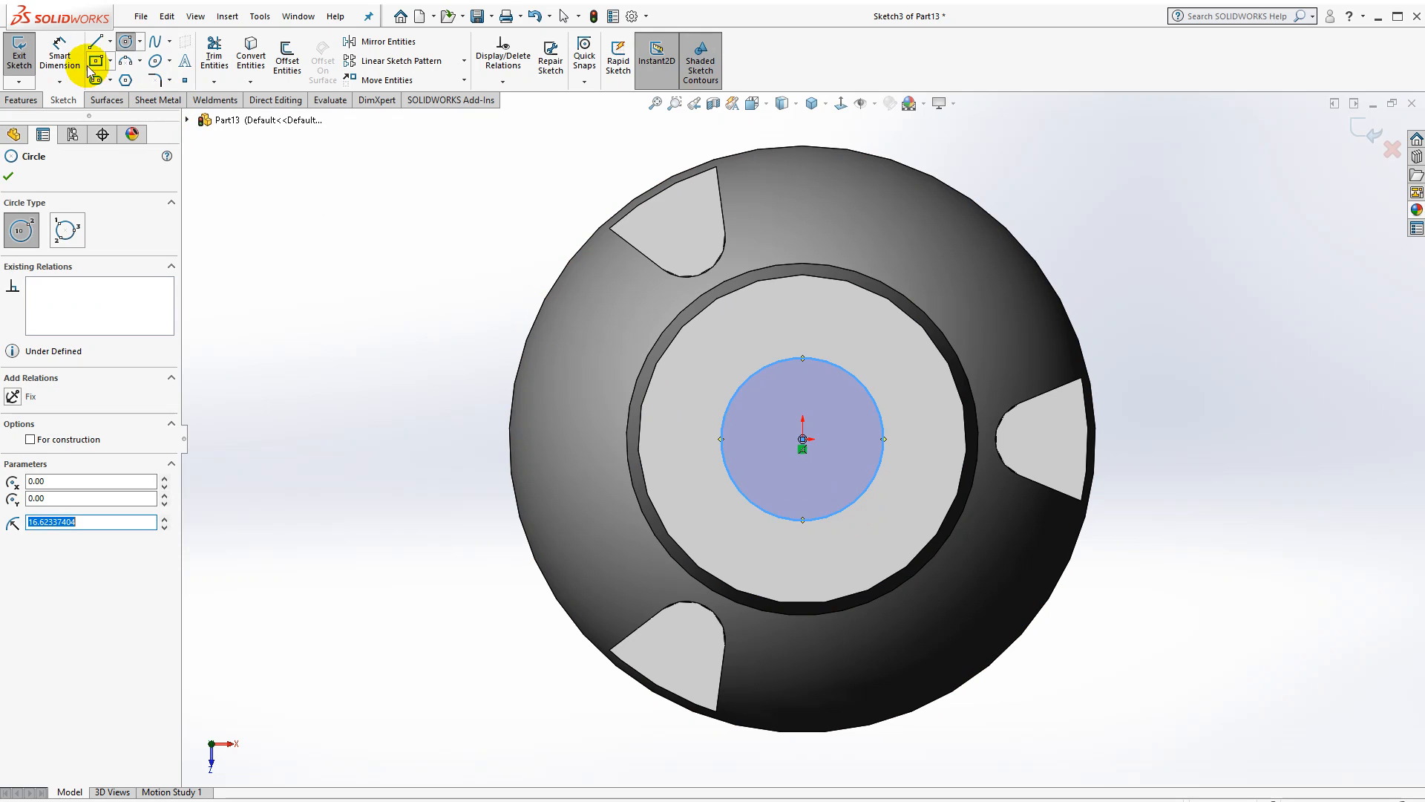
Dimension the circle on the top face to a diameter of 35 mm
left_click(63, 52)
left_click(883, 426)
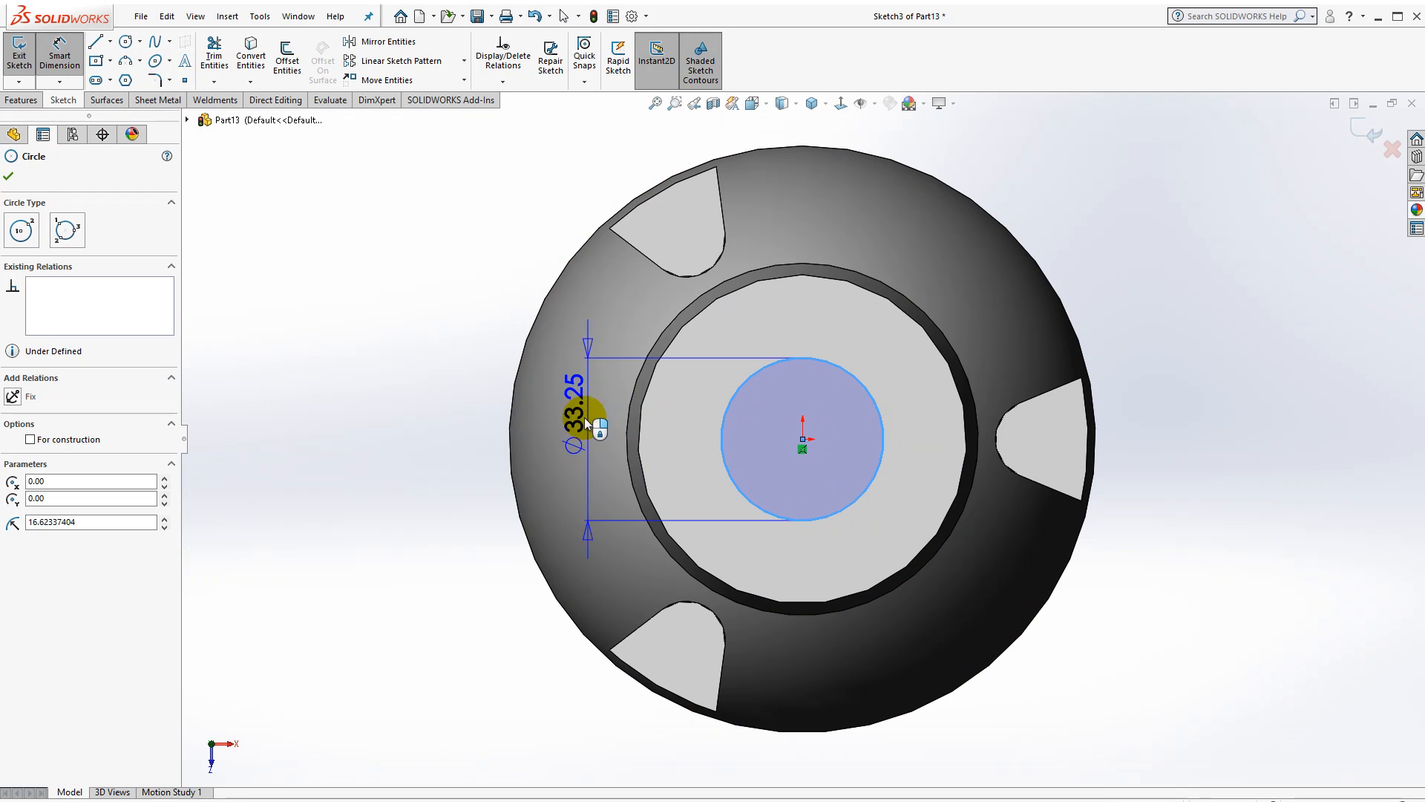
left_click(574, 422)
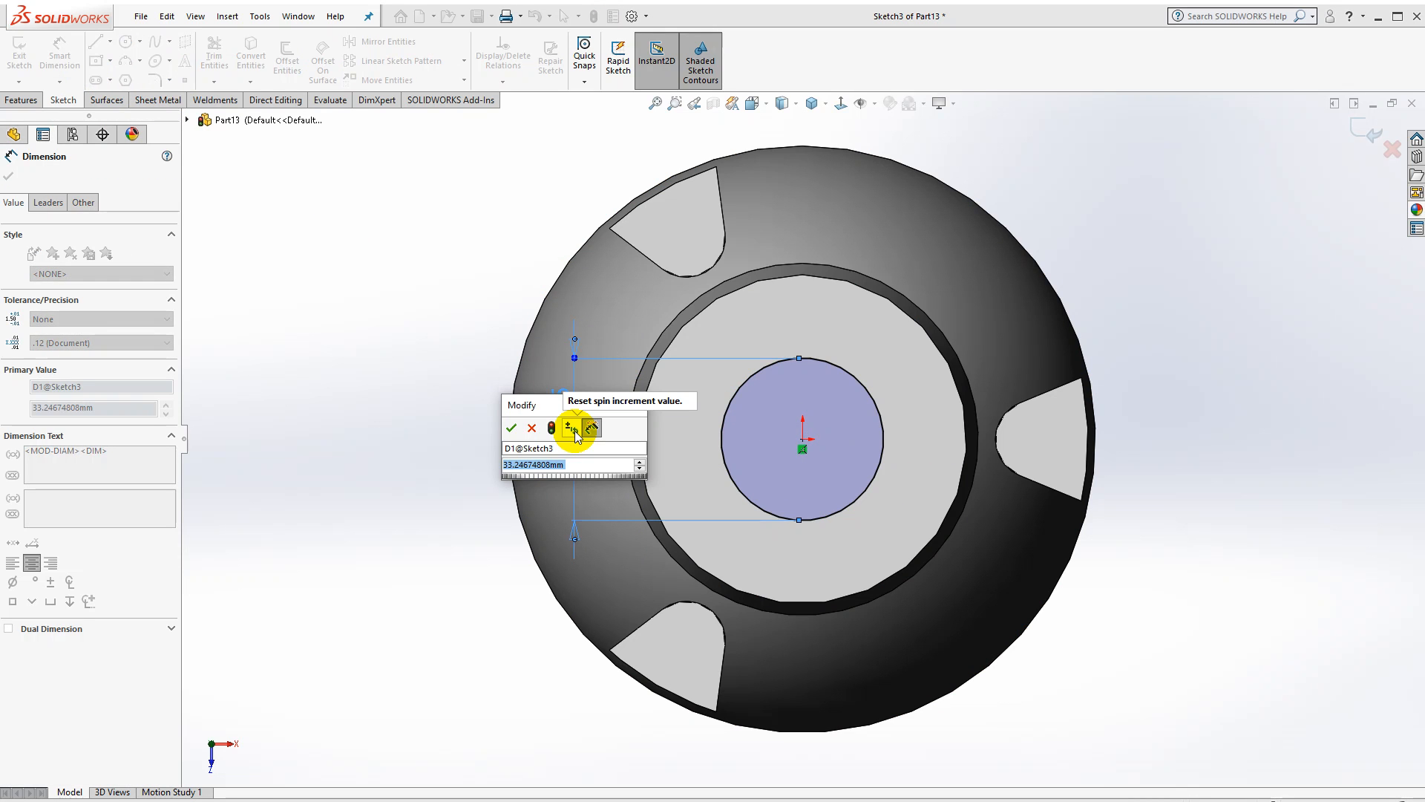
type("35")
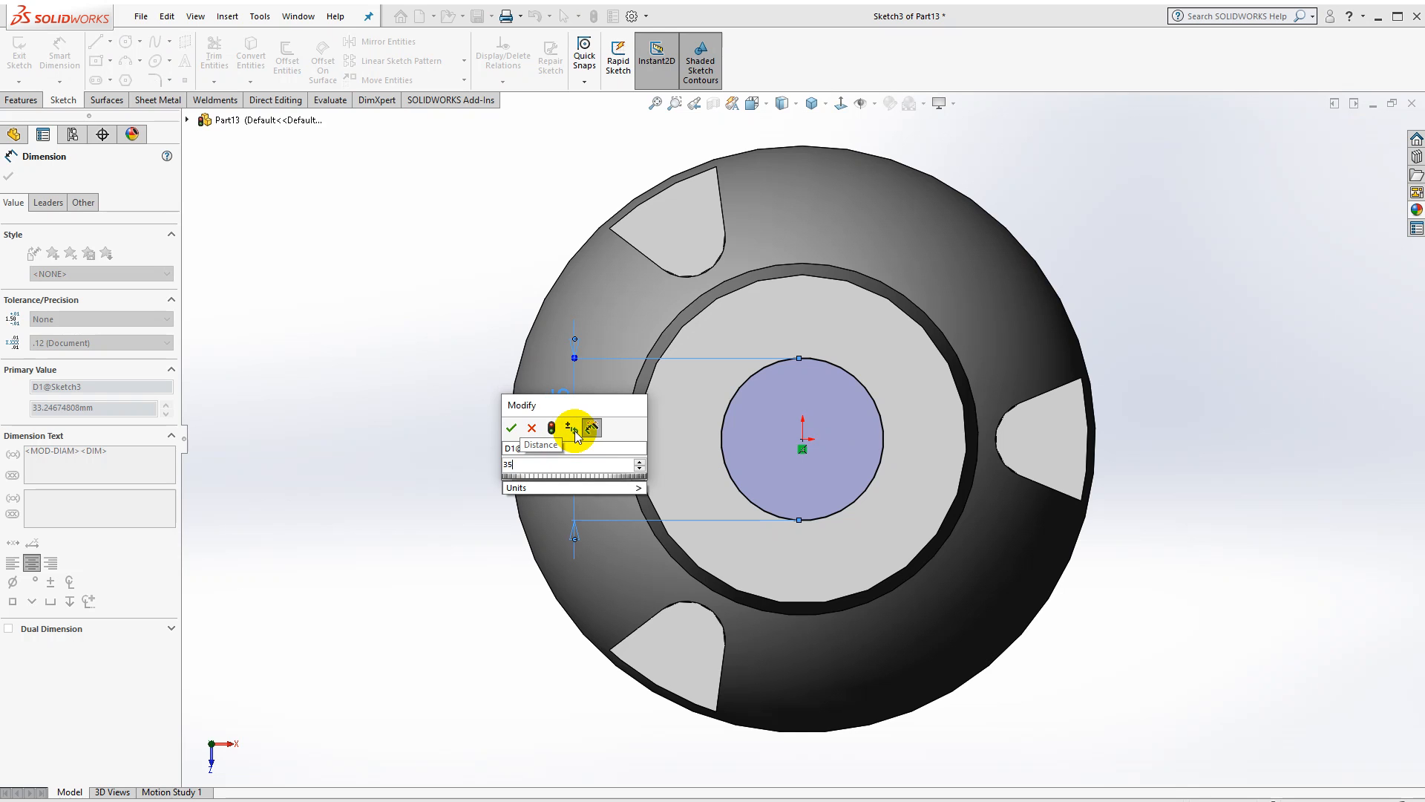
key("Return")
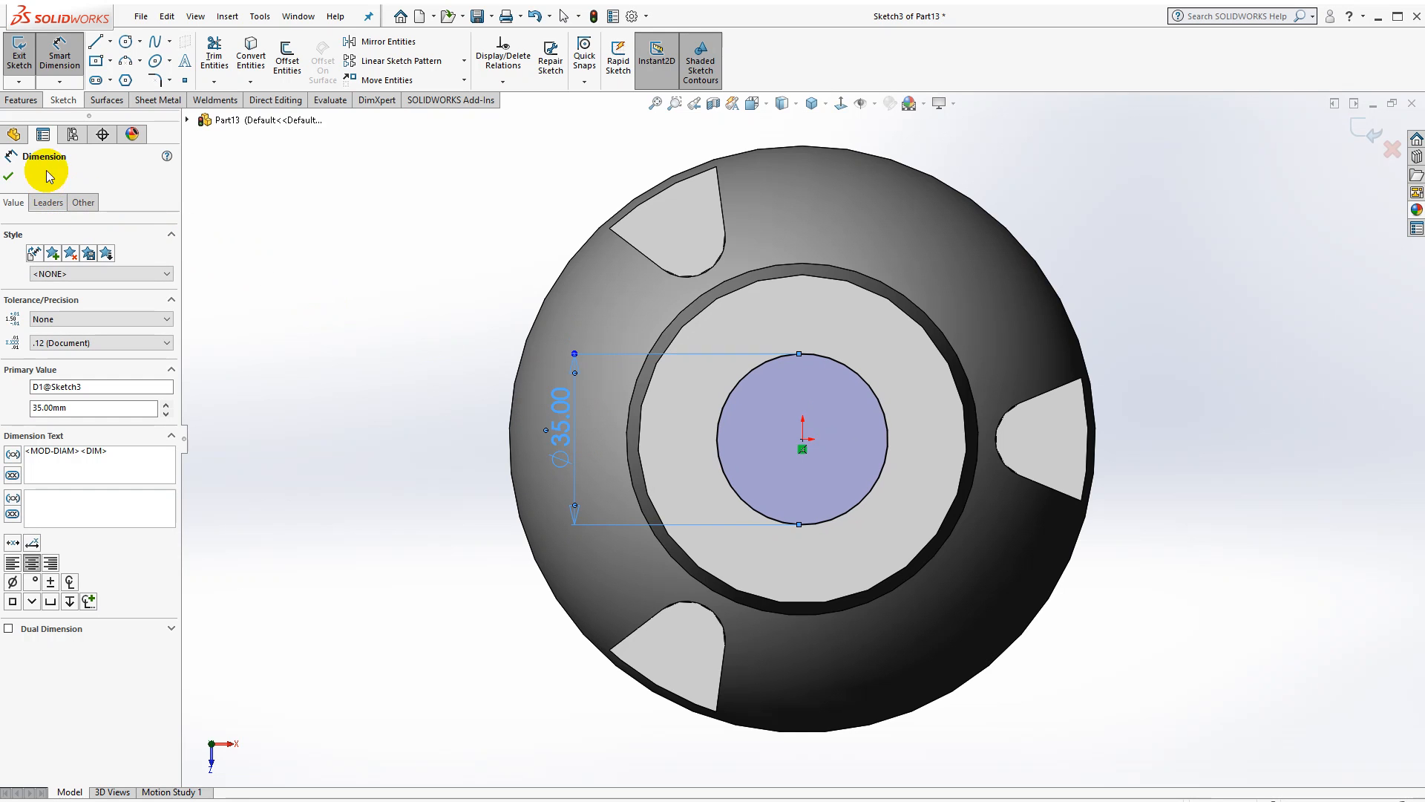
Cut the circle into the top face as a blind extruded cut 4 mm deep
left_click(21, 99)
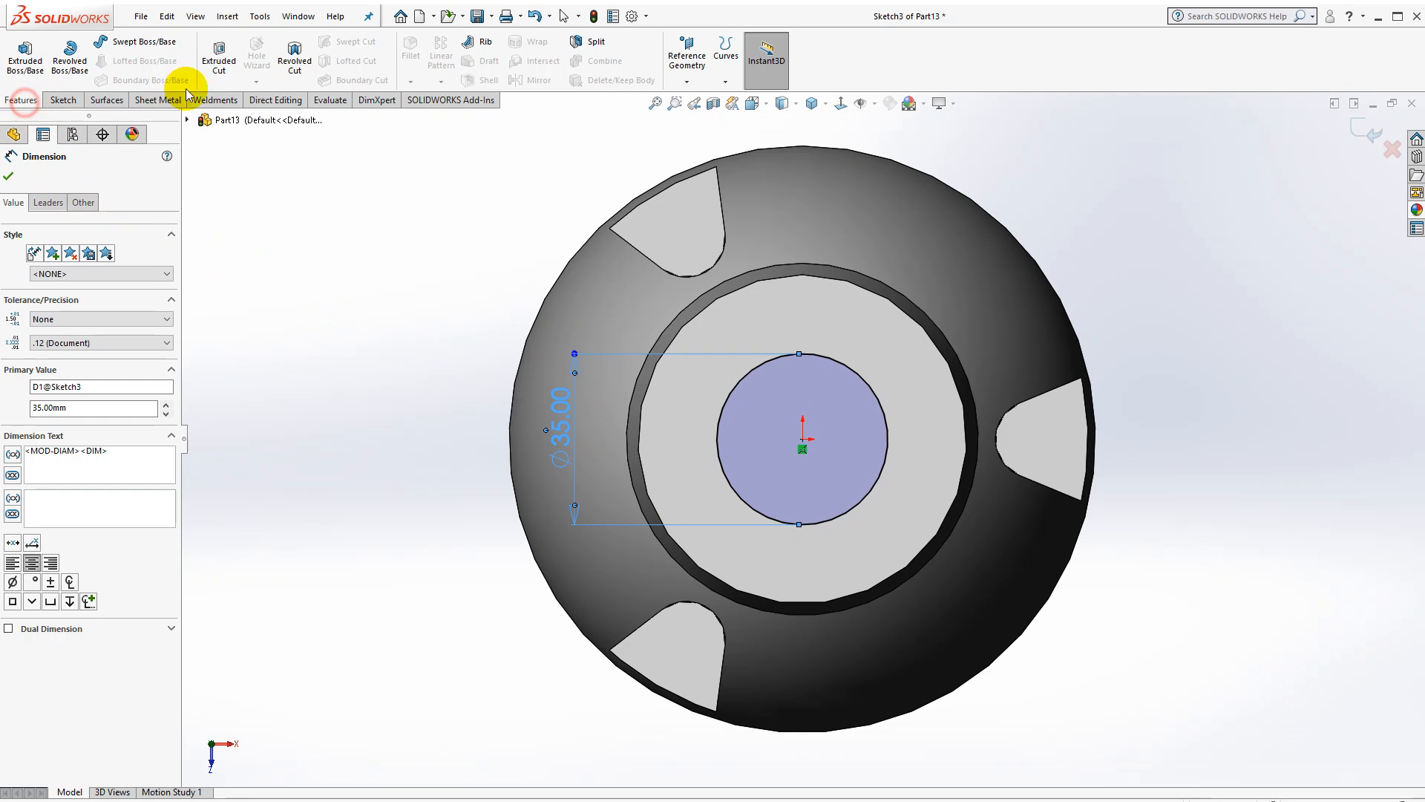
left_click(224, 63)
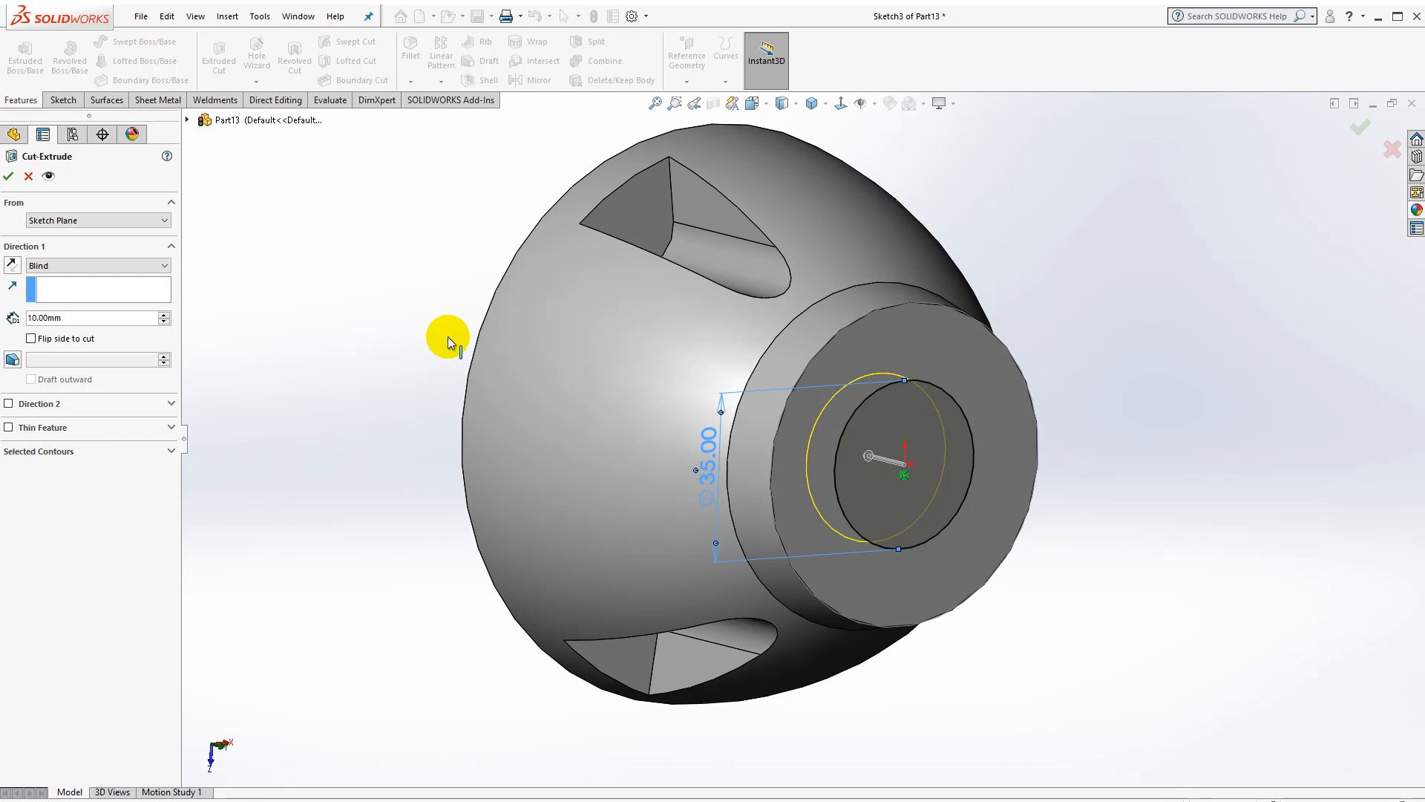
left_click(64, 317)
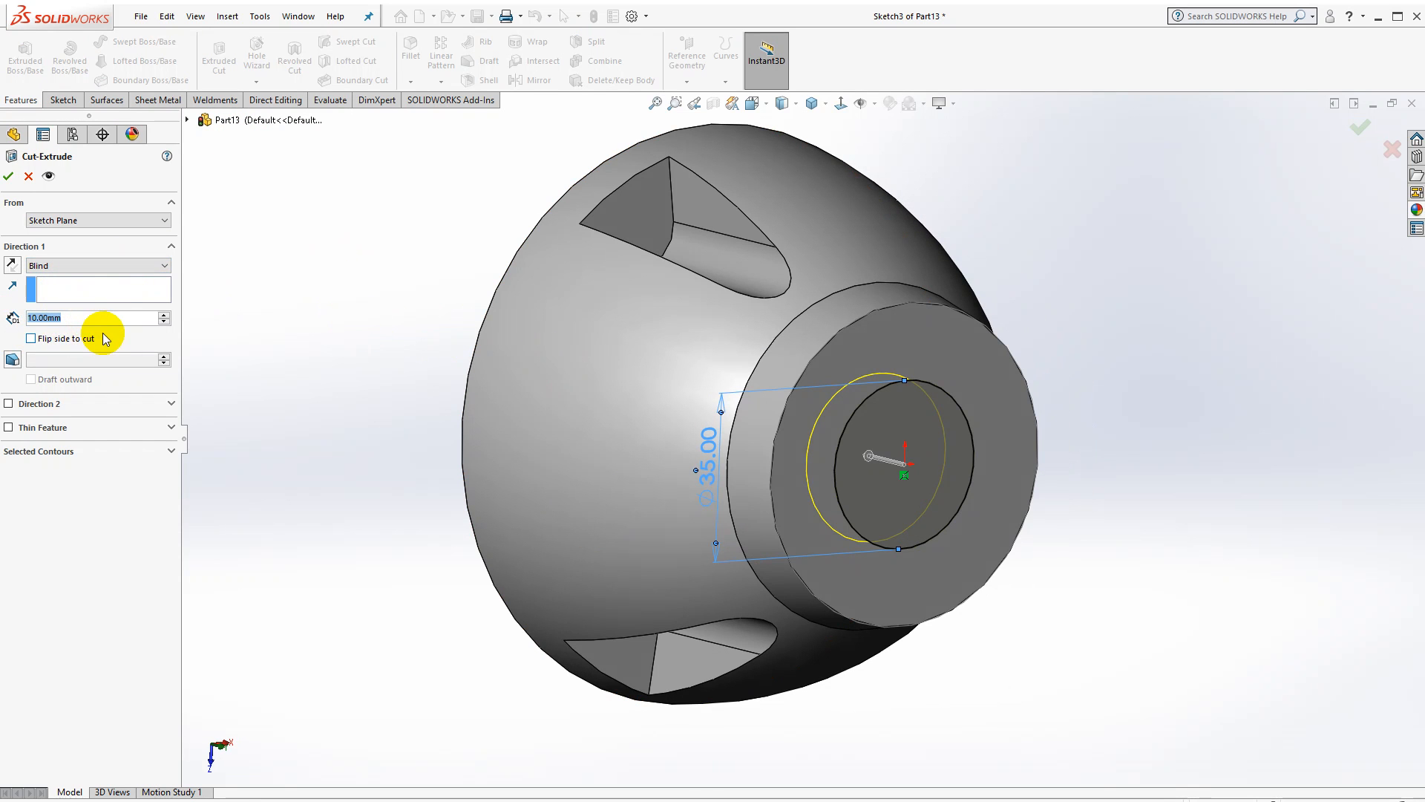
type("4")
key("Return")
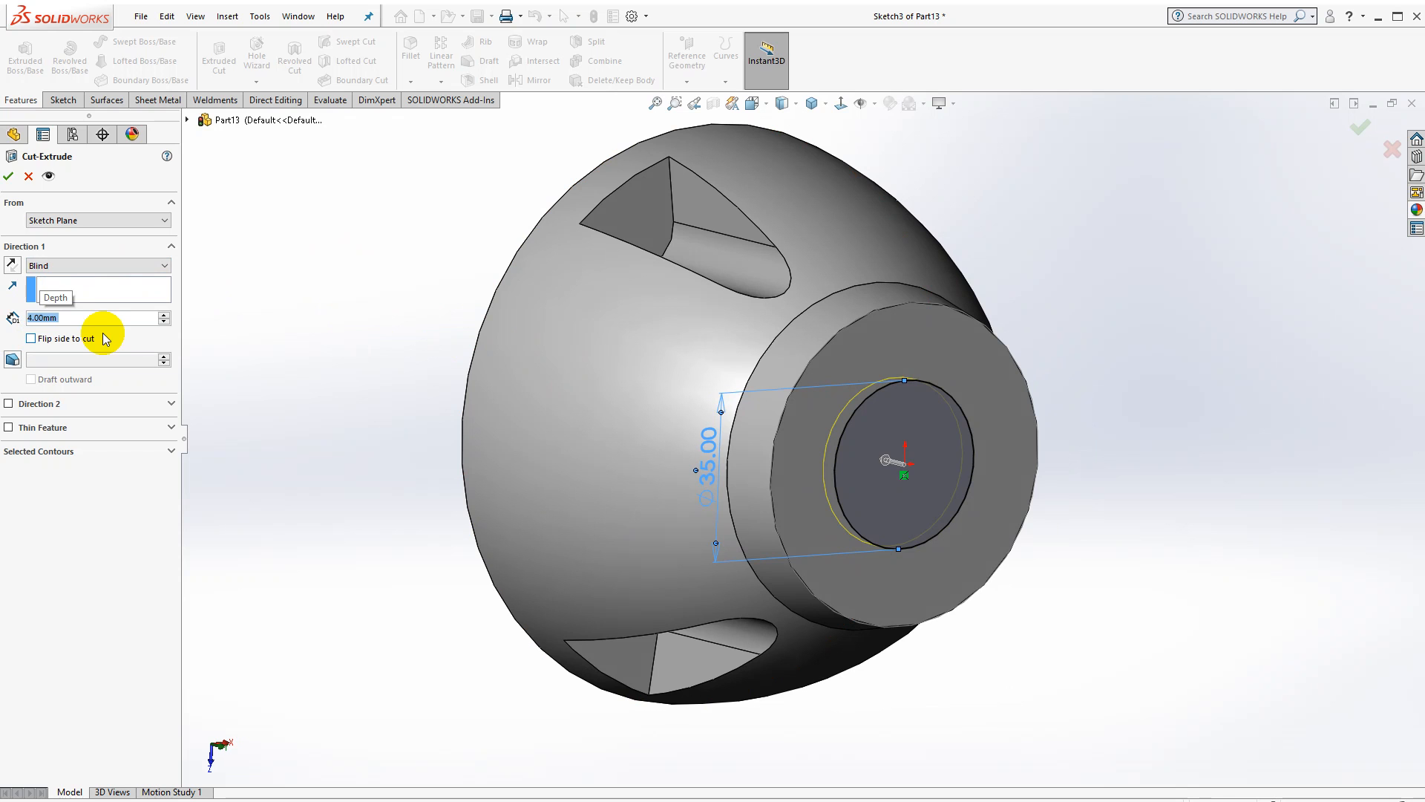
left_click(9, 177)
Shell the part to a 3 mm wall thickness, removing the large flat bottom face
middle_click_drag(724, 420, 653, 312)
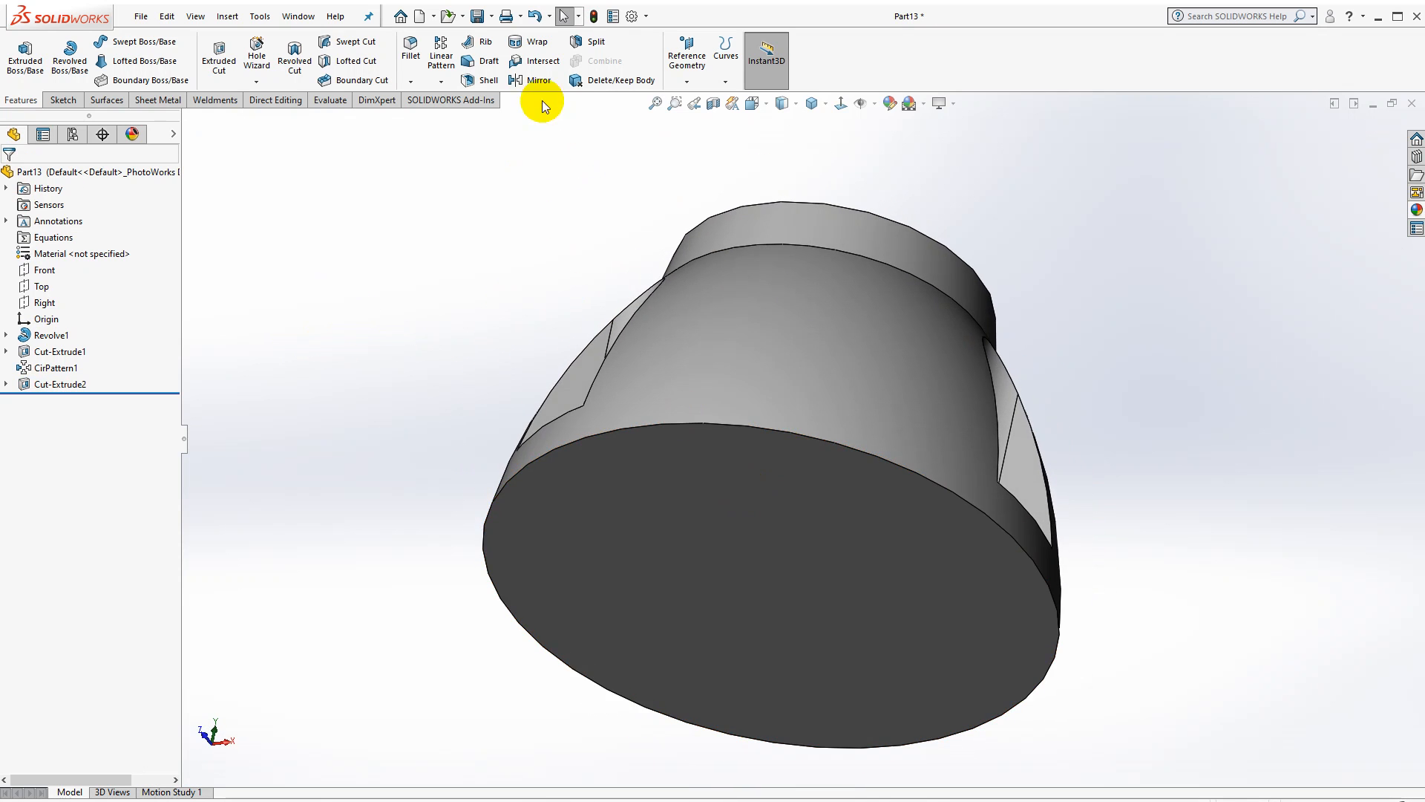
left_click(482, 80)
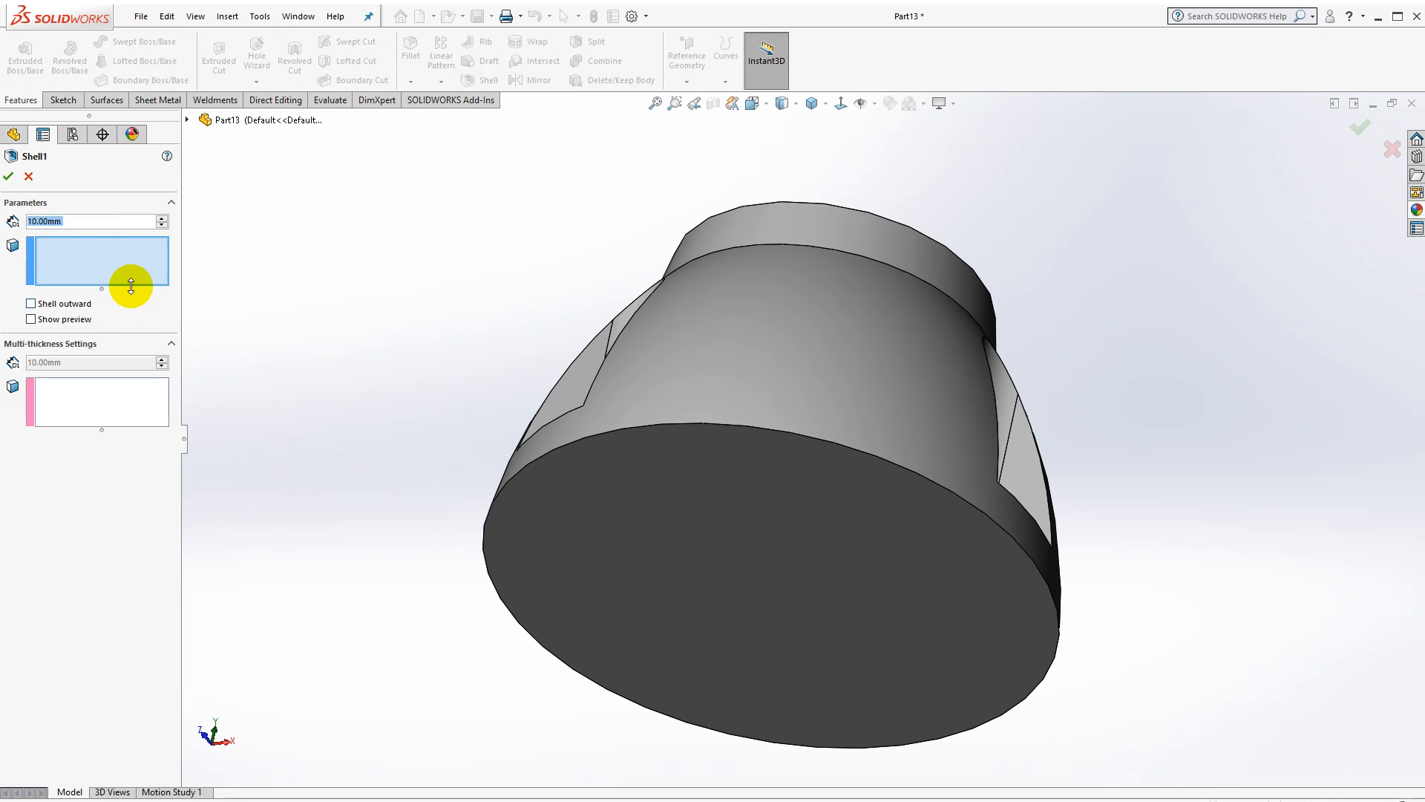
type("3")
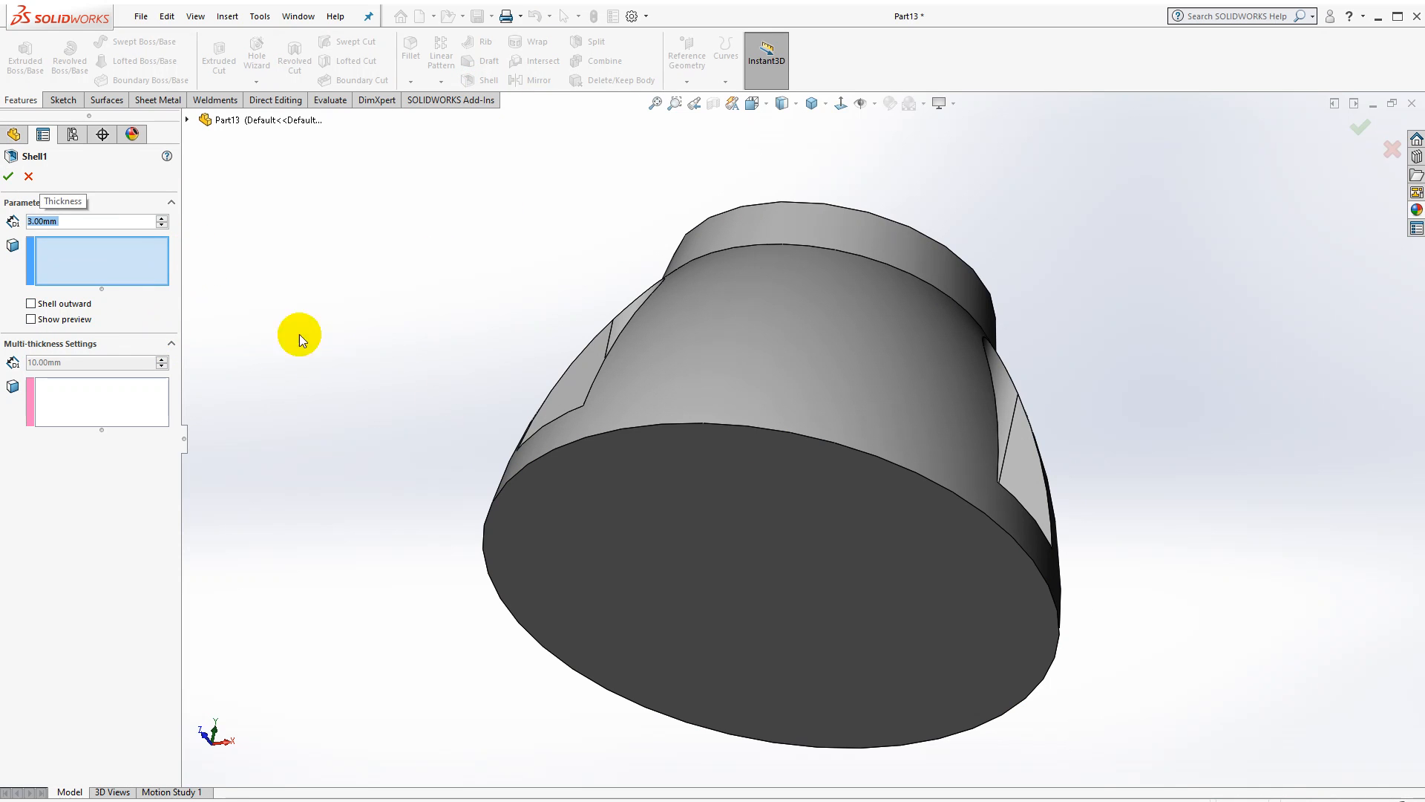
left_click(773, 561)
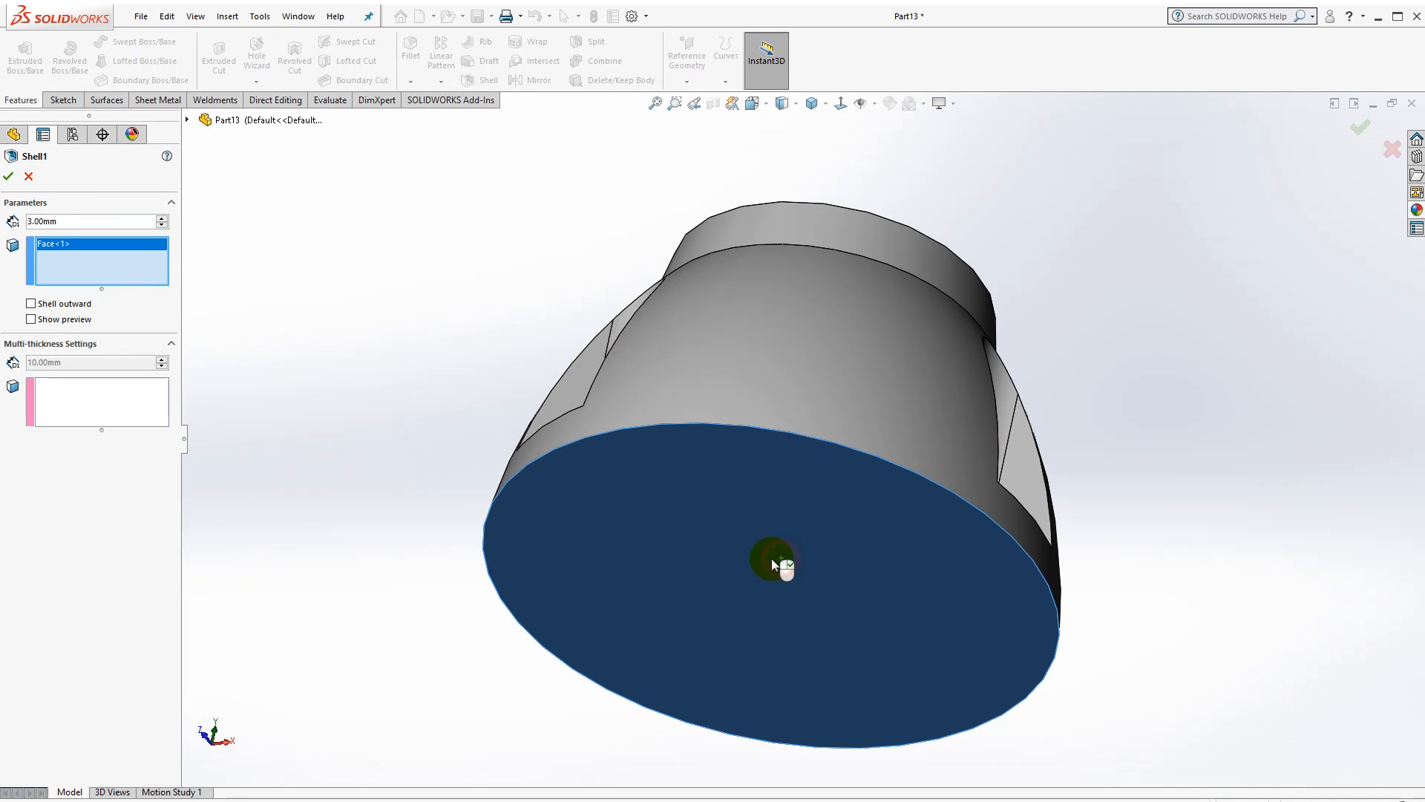
left_click(10, 177)
In a new sketch on the circular recess floor, draw a centre rectangle about 6 by 17 mm, centred about 10 mm right of the origin
middle_click_drag(441, 364, 769, 582)
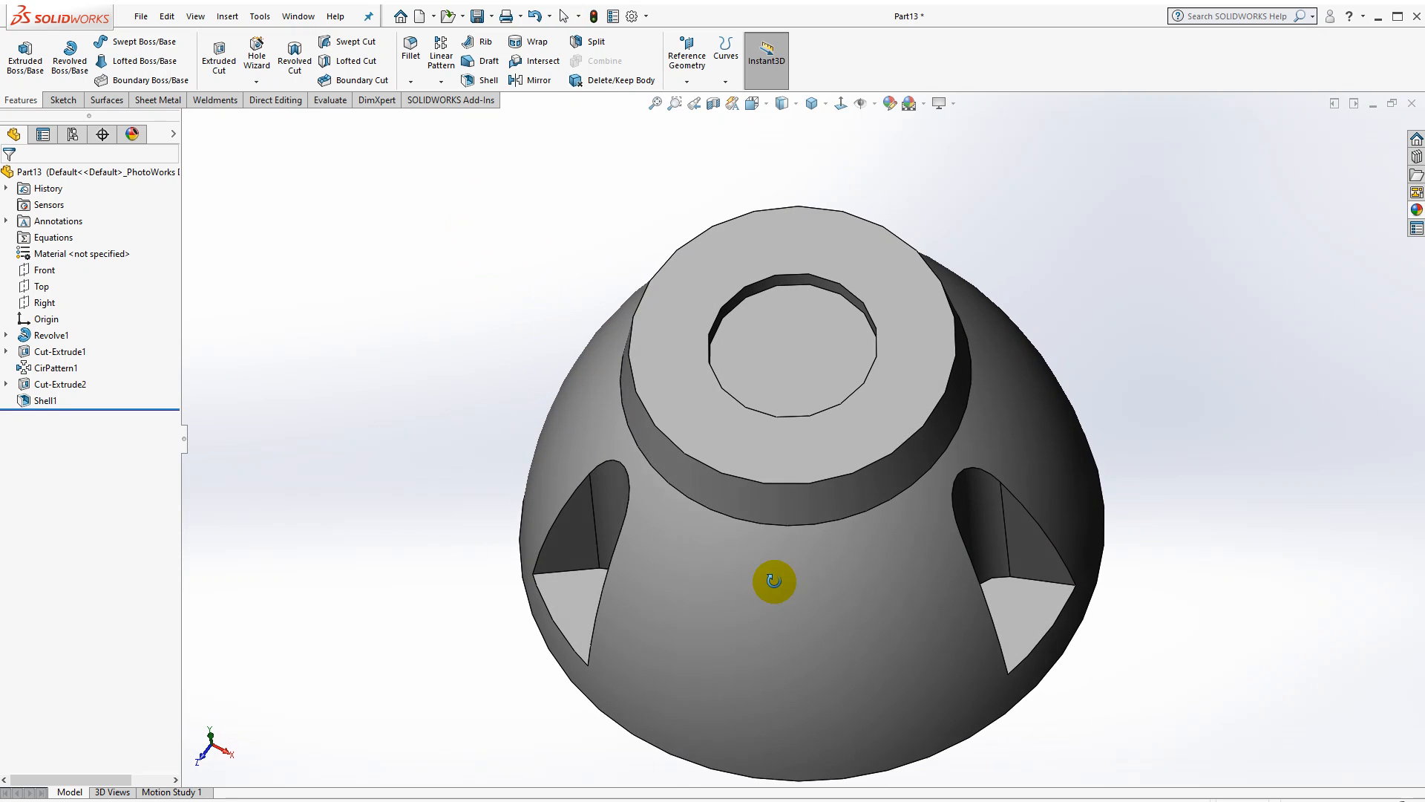
left_click(759, 343)
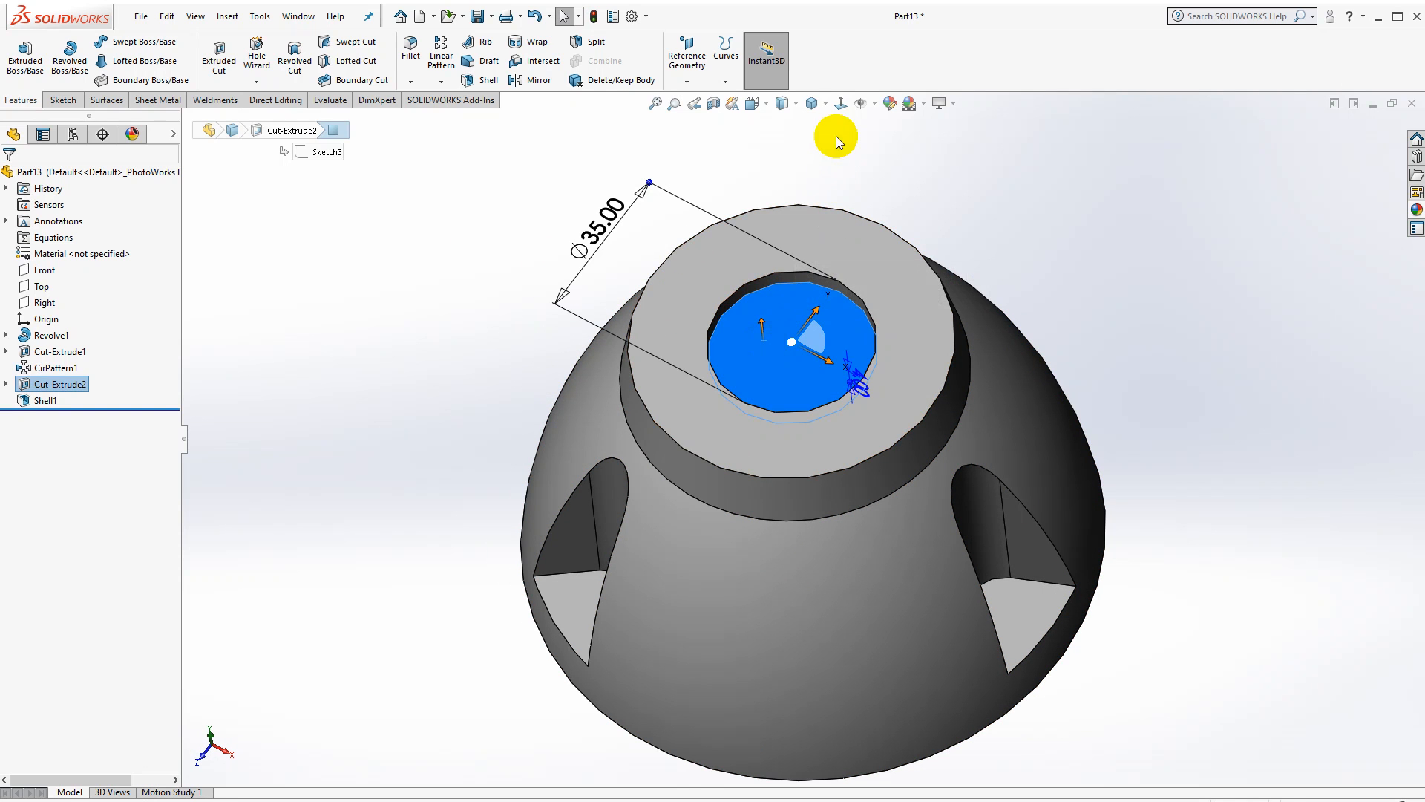
left_click(841, 106)
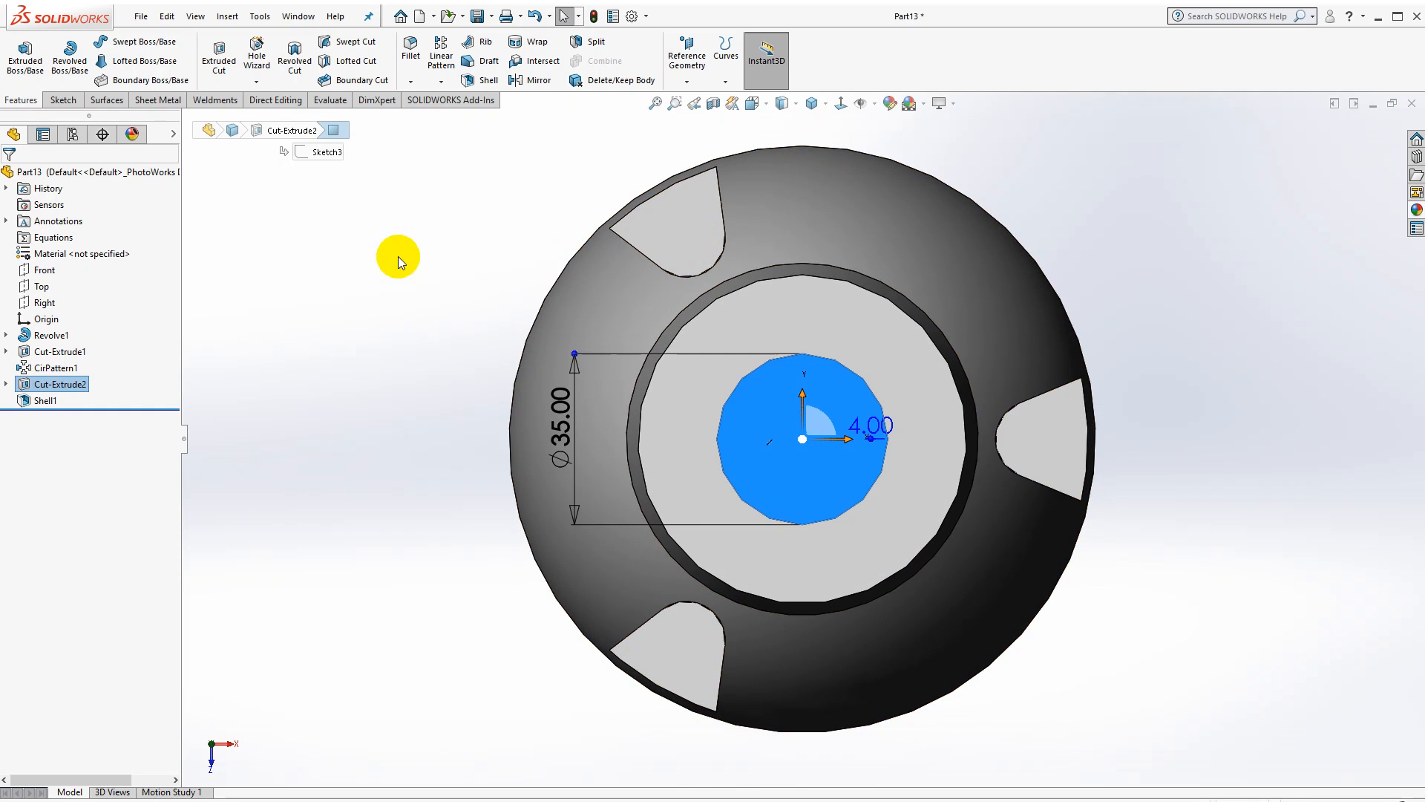
left_click(63, 100)
left_click(20, 52)
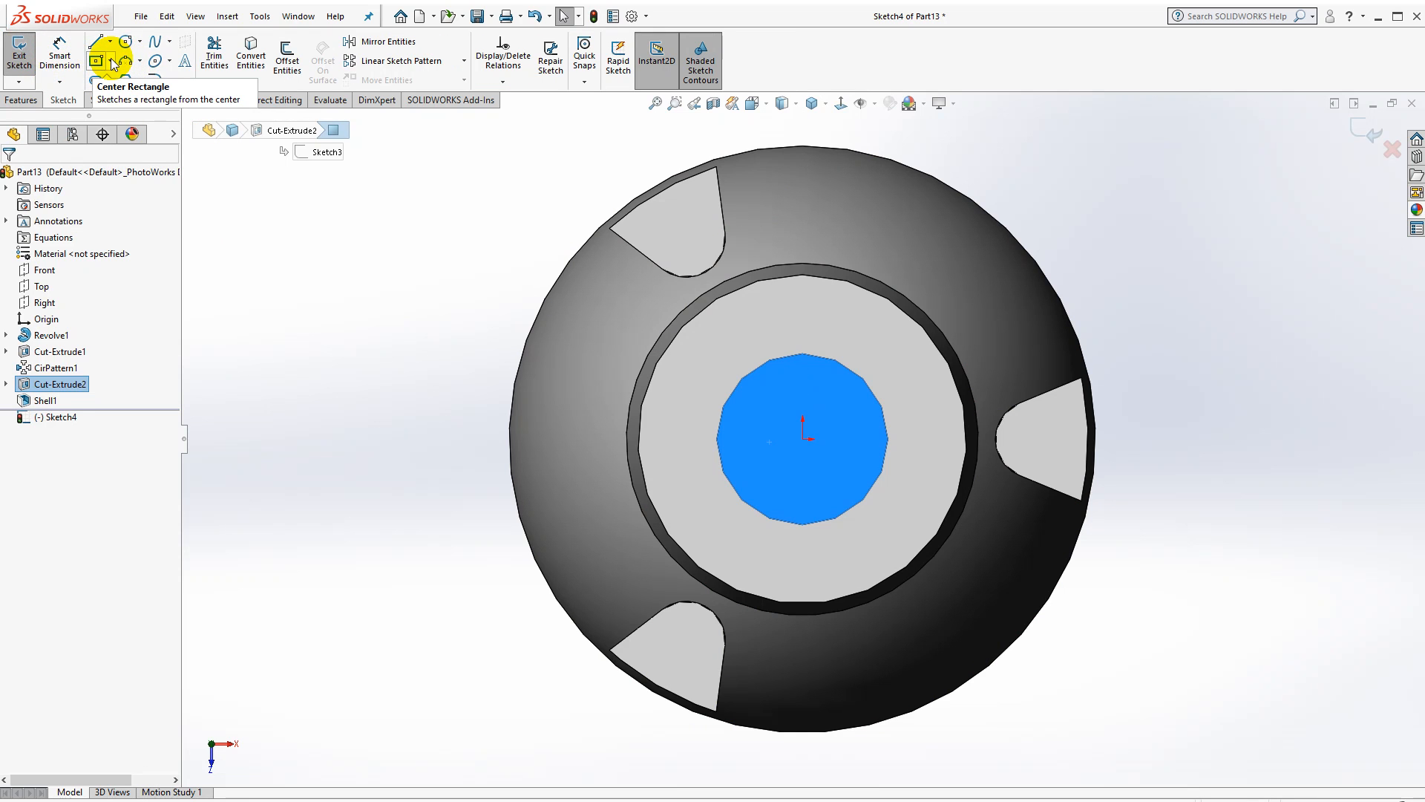
left_click(96, 62)
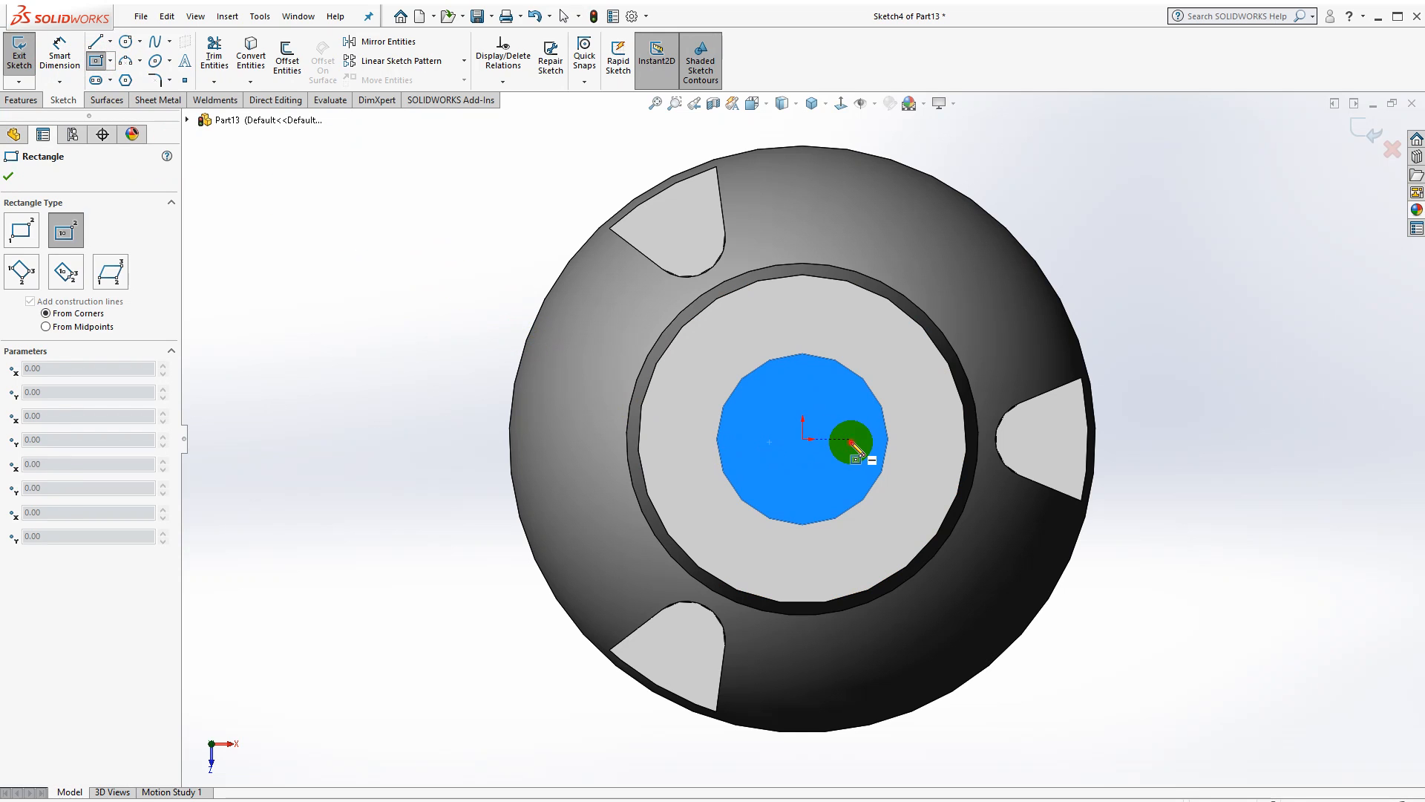
left_click(850, 439)
left_click(866, 480)
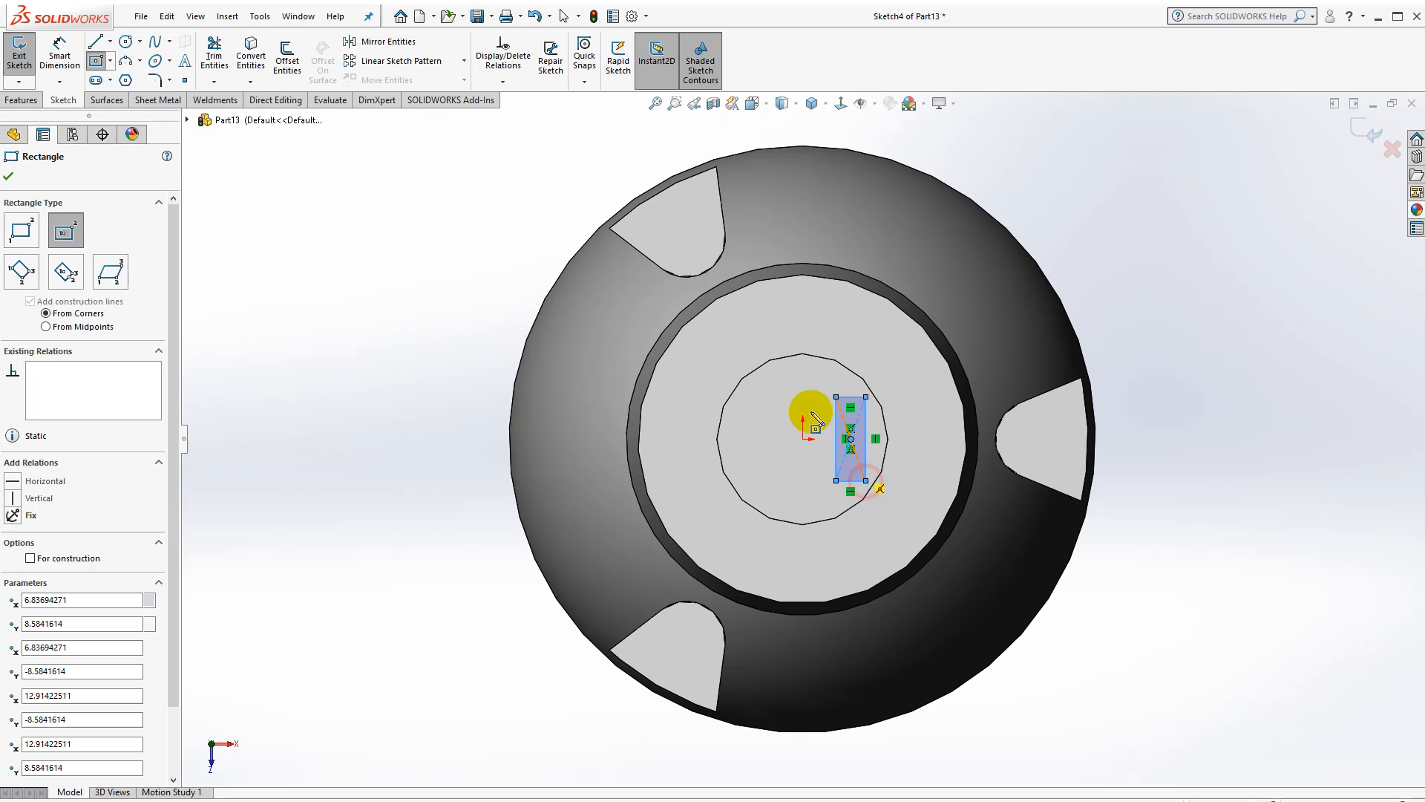
Dimension the rectangle's horizontal width to 12 mm
left_click(59, 56)
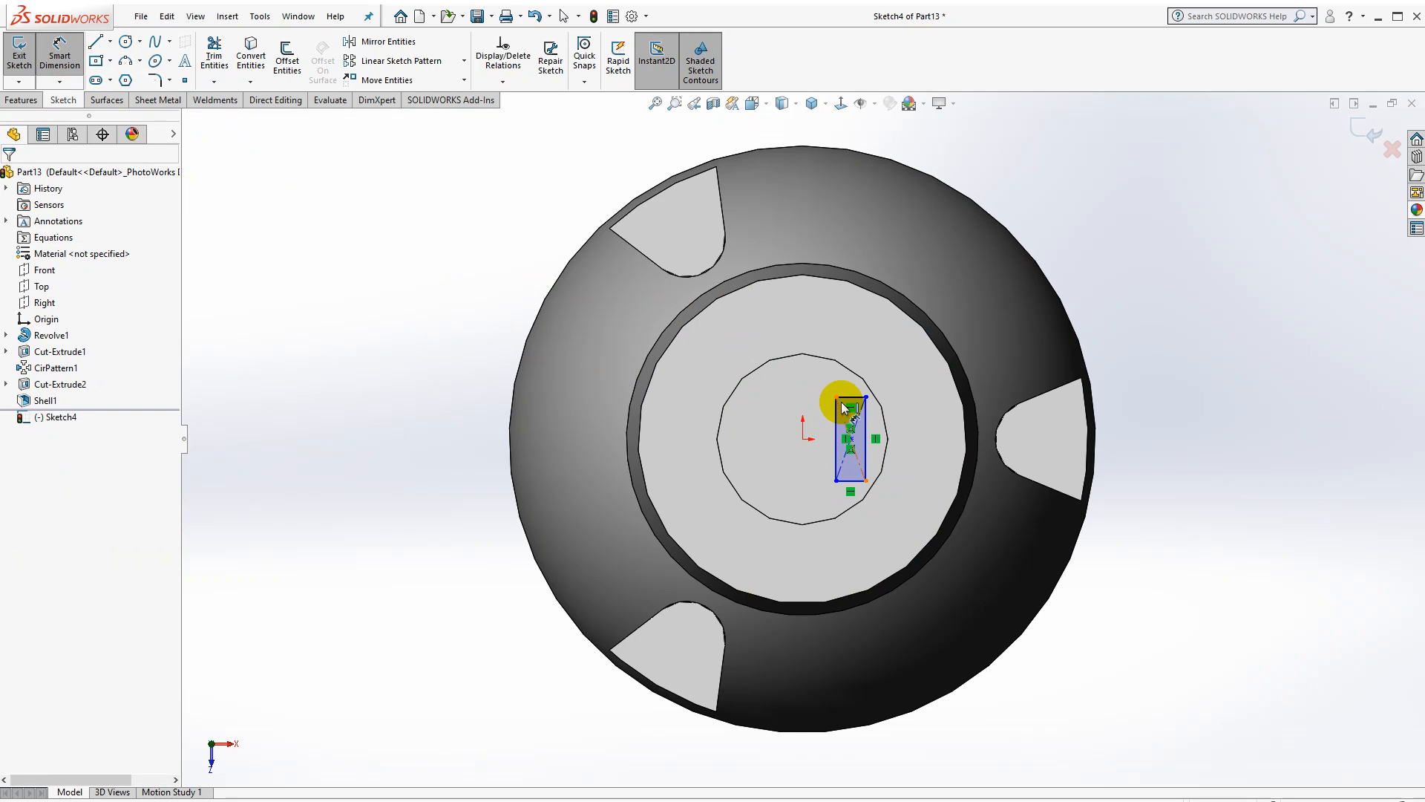
left_click(851, 399)
left_click(857, 398)
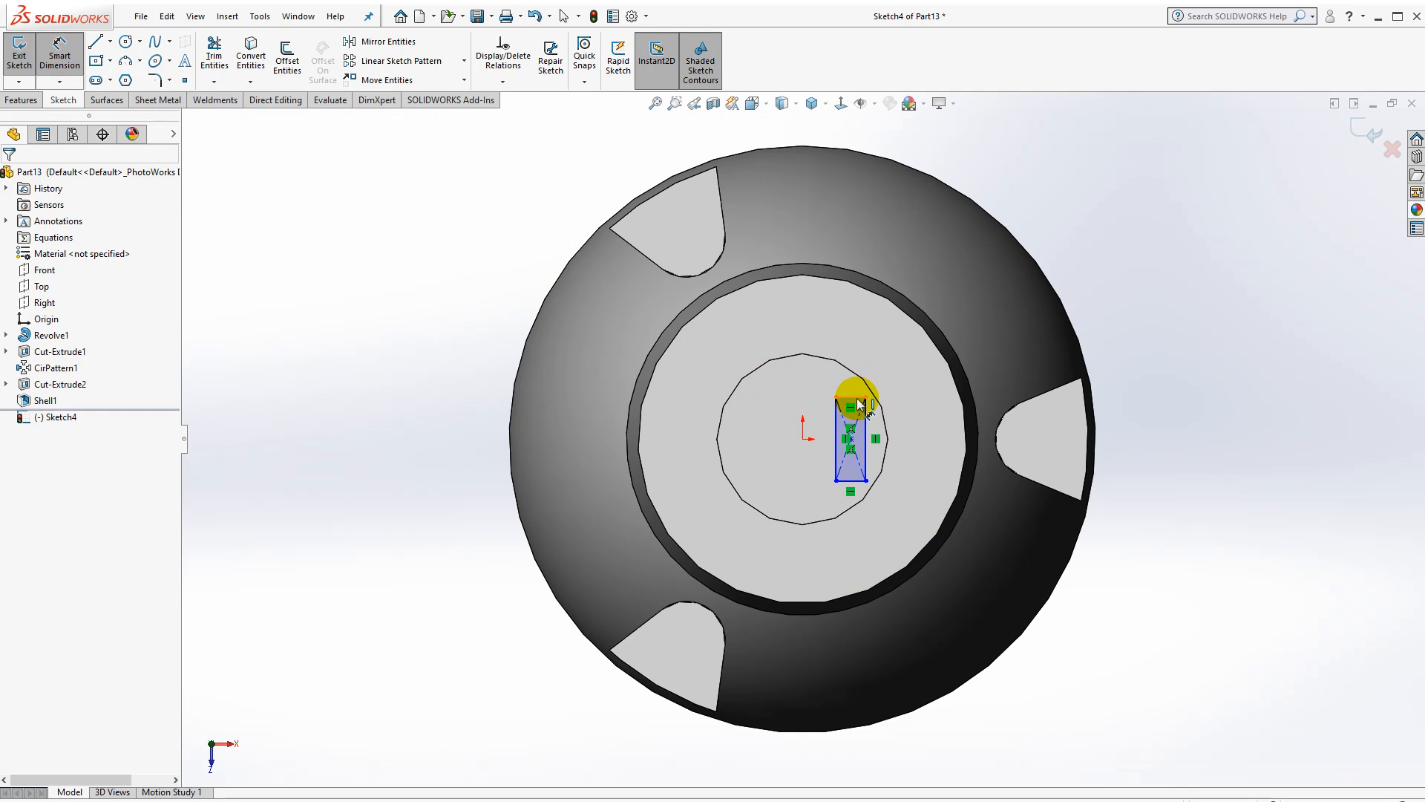
left_click(856, 398)
left_click(890, 369)
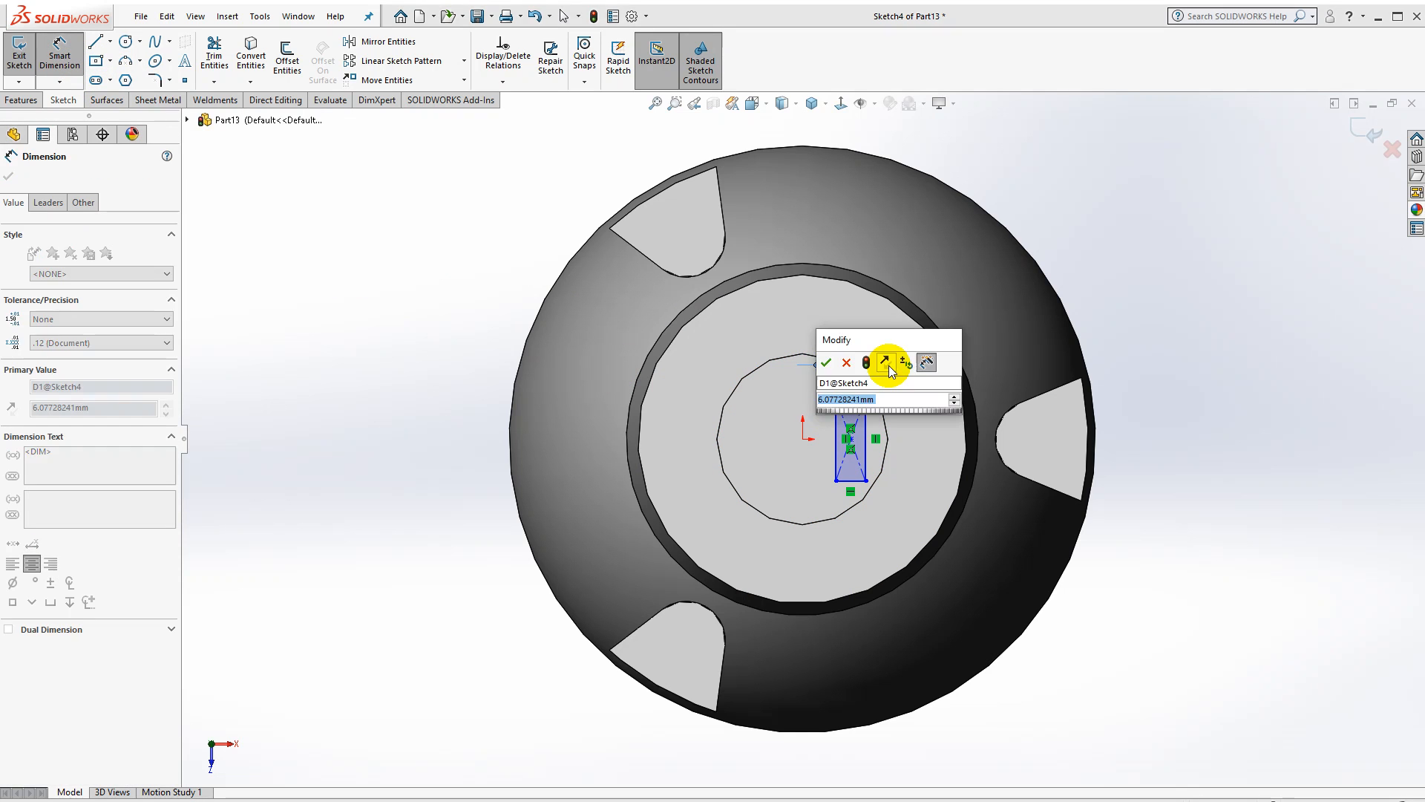
type("12")
key("Return")
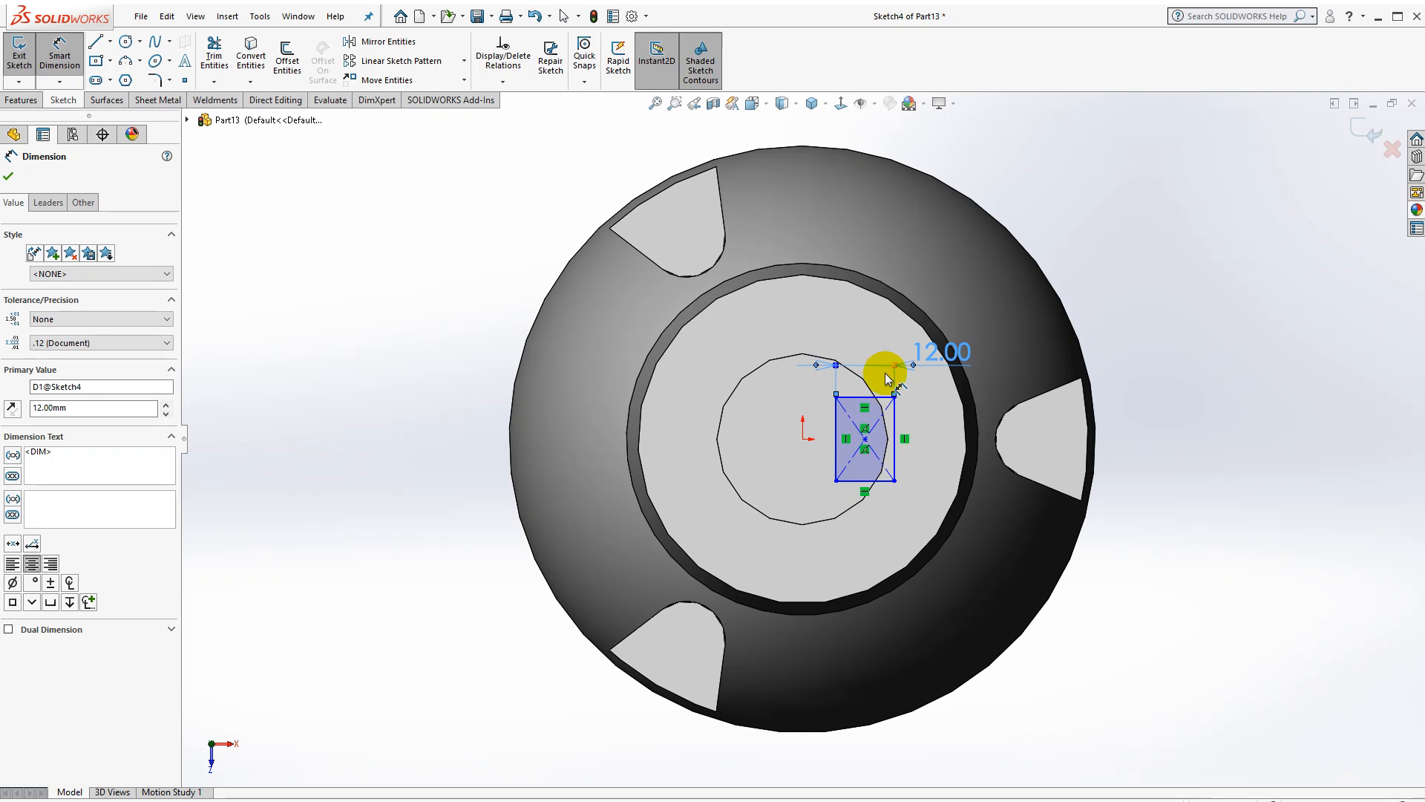
Dimension the rectangle's vertical height to 22 mm
left_click(897, 444)
left_click(943, 449)
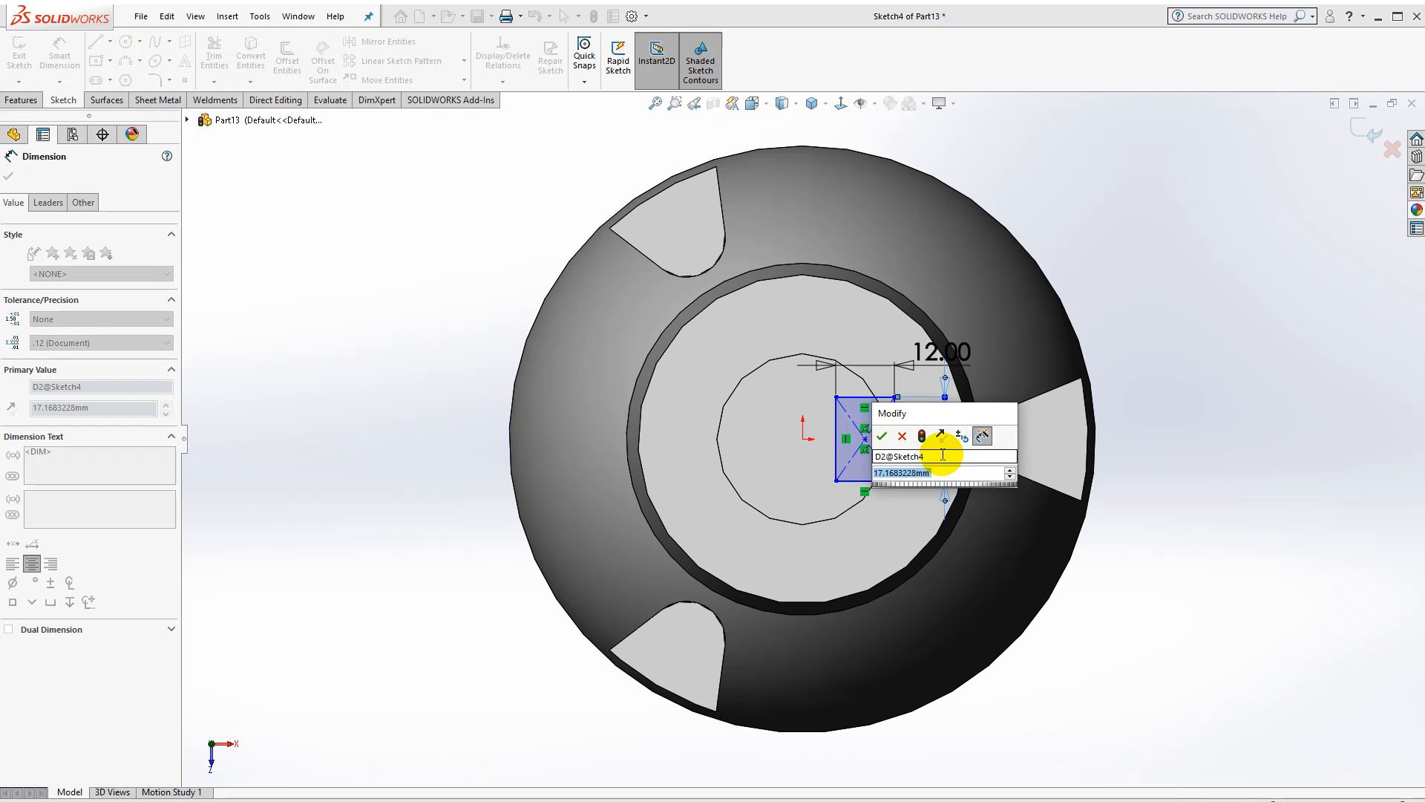
type("22")
key("Return")
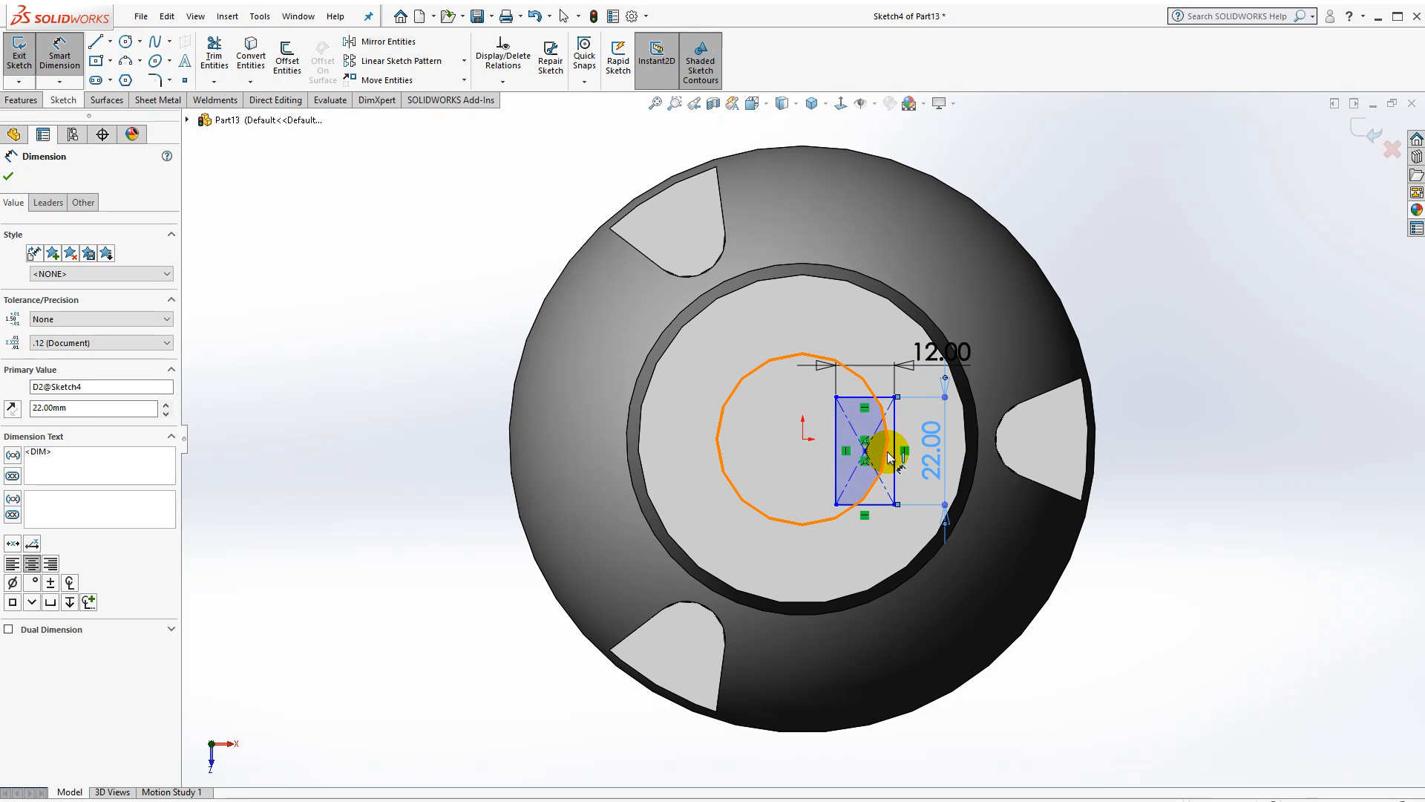
key("Escape")
Add a horizontal relation between the rectangle's centre point and the origin
left_click(866, 452)
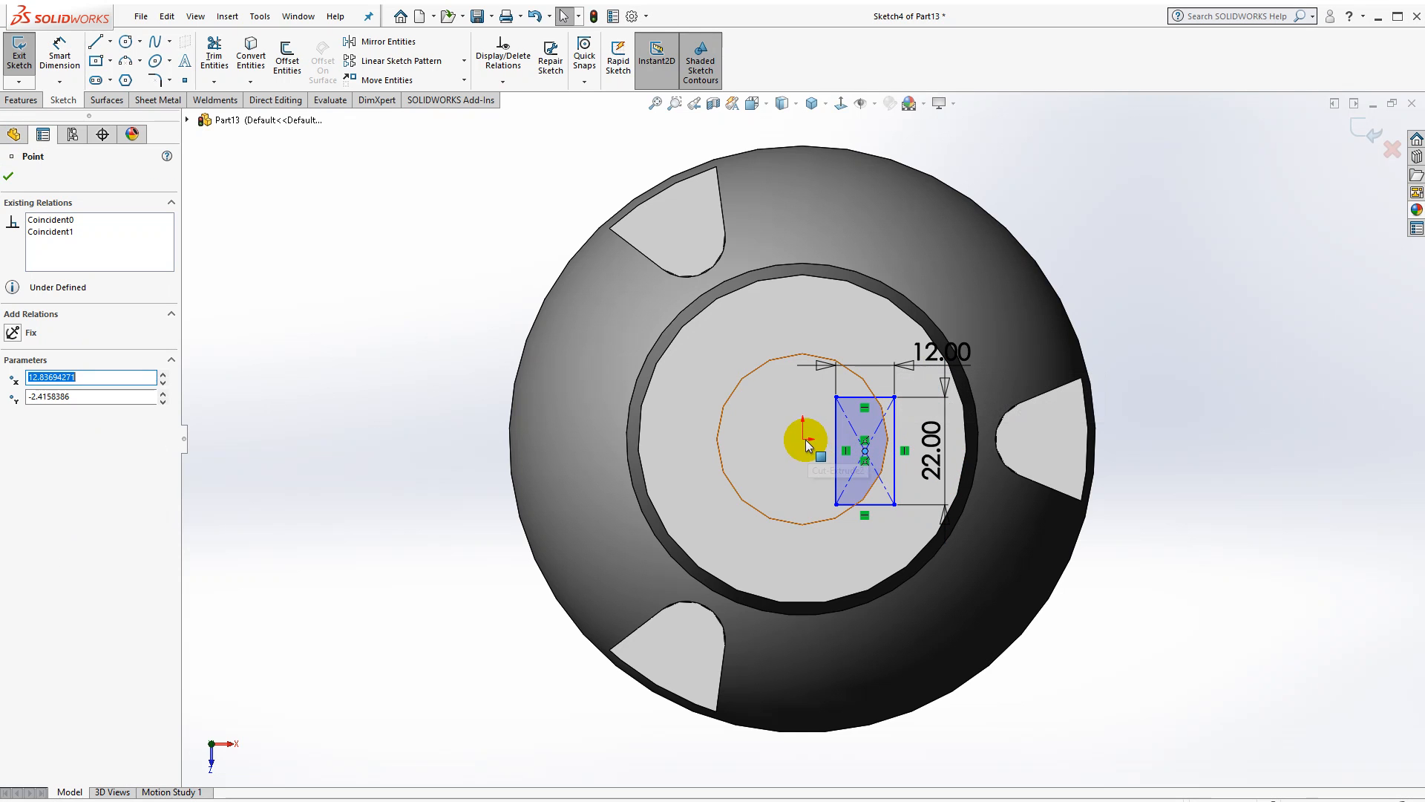
left_click(804, 441, "ctrl")
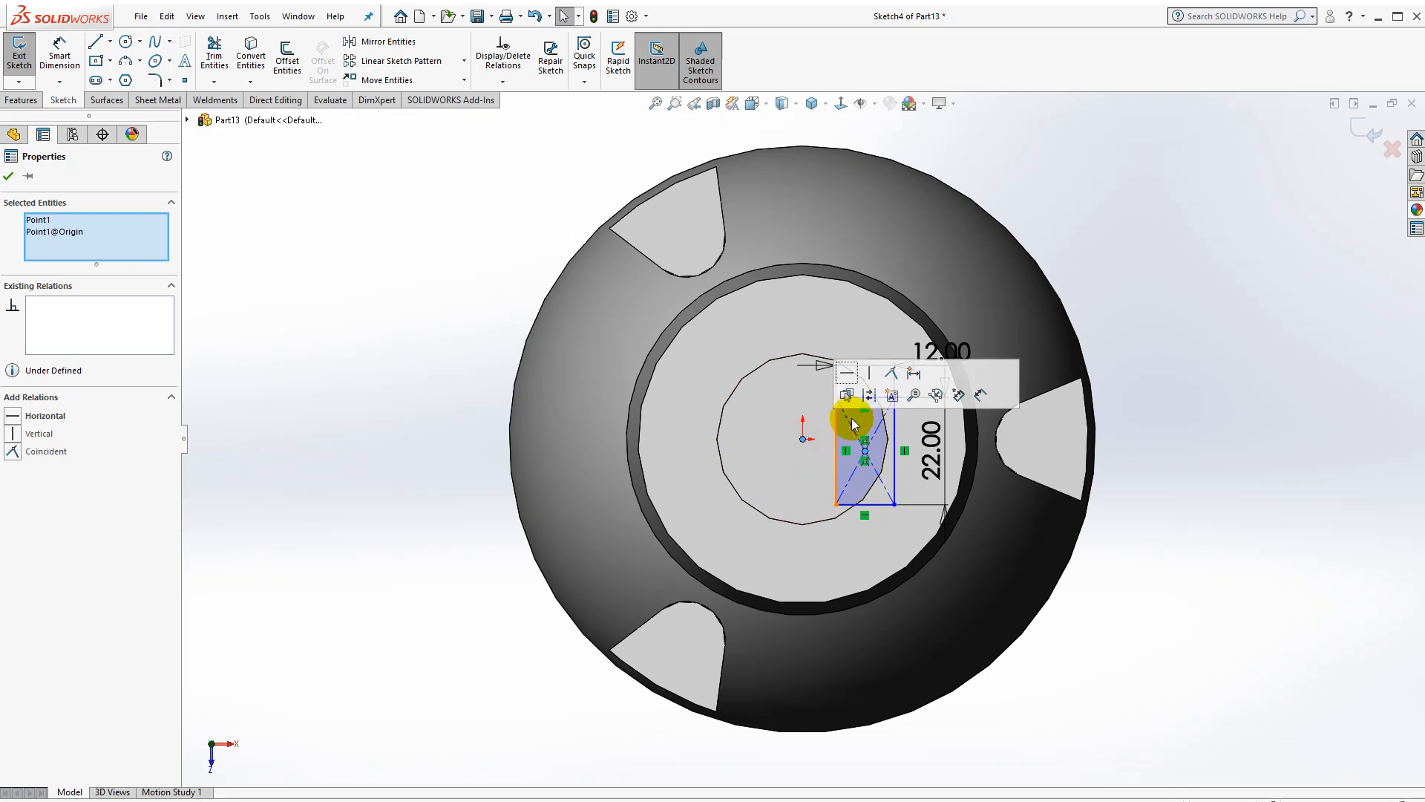
left_click(851, 374)
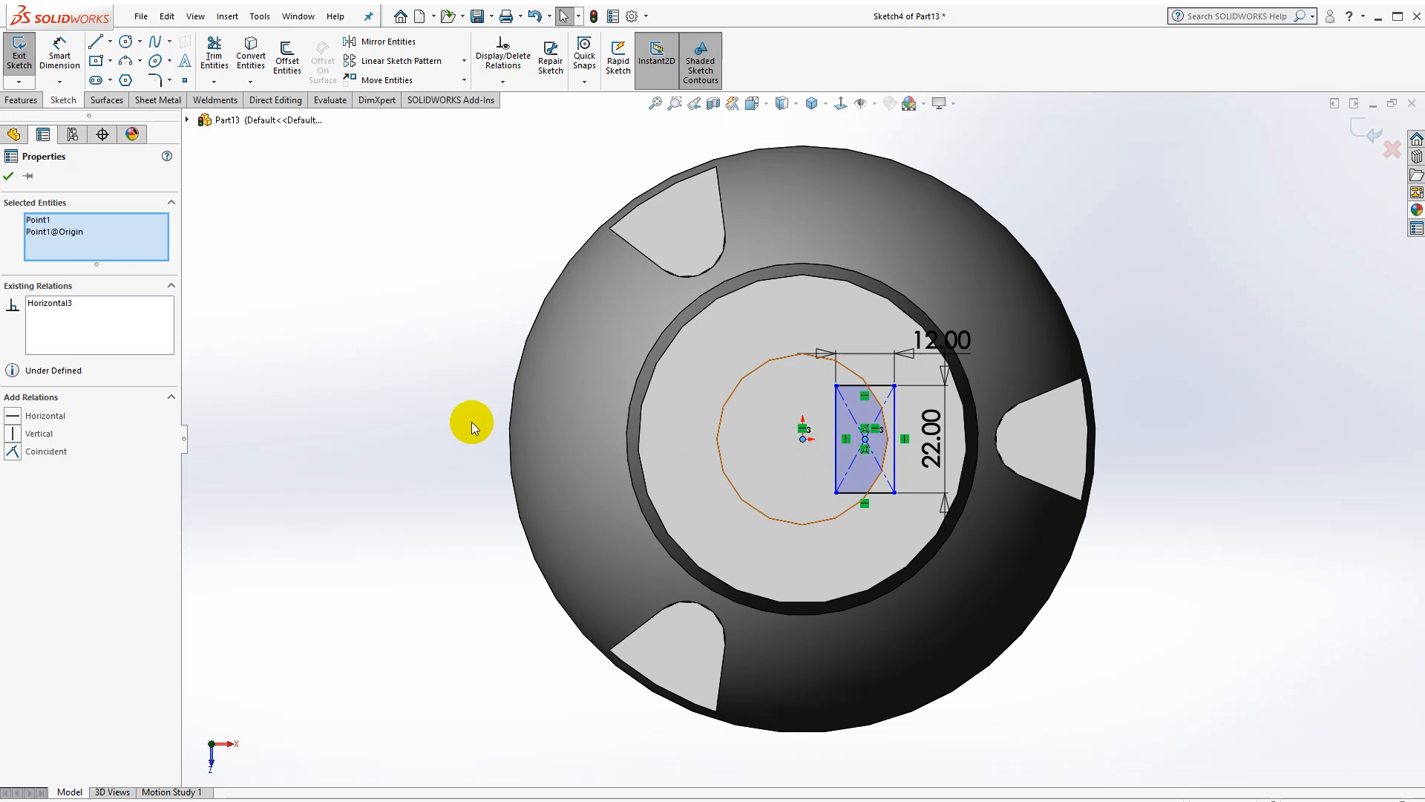
Move the rectangle closer to the origin and make its upper outer corner coincident with the recess's circular edge
left_click(896, 438)
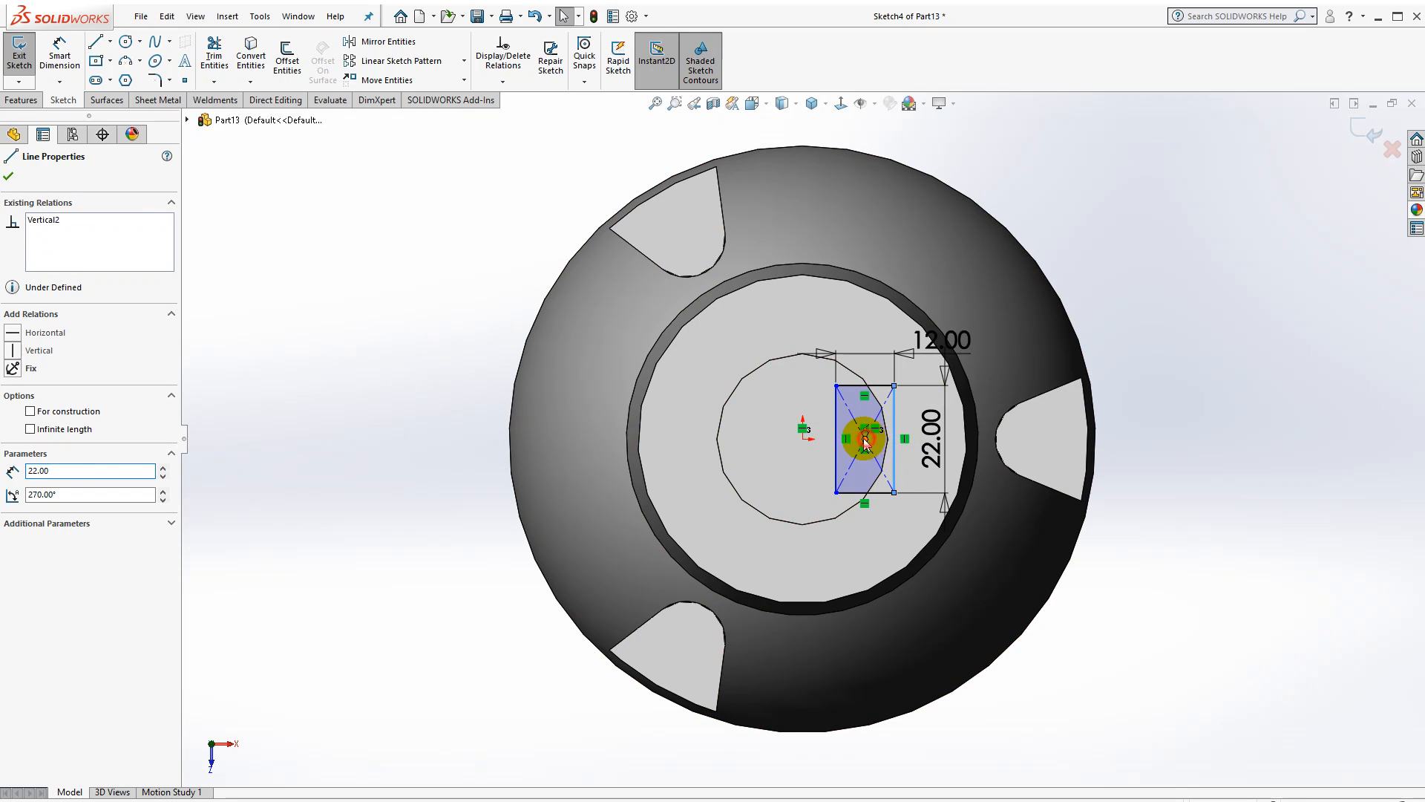
left_click_drag(865, 439, 838, 440)
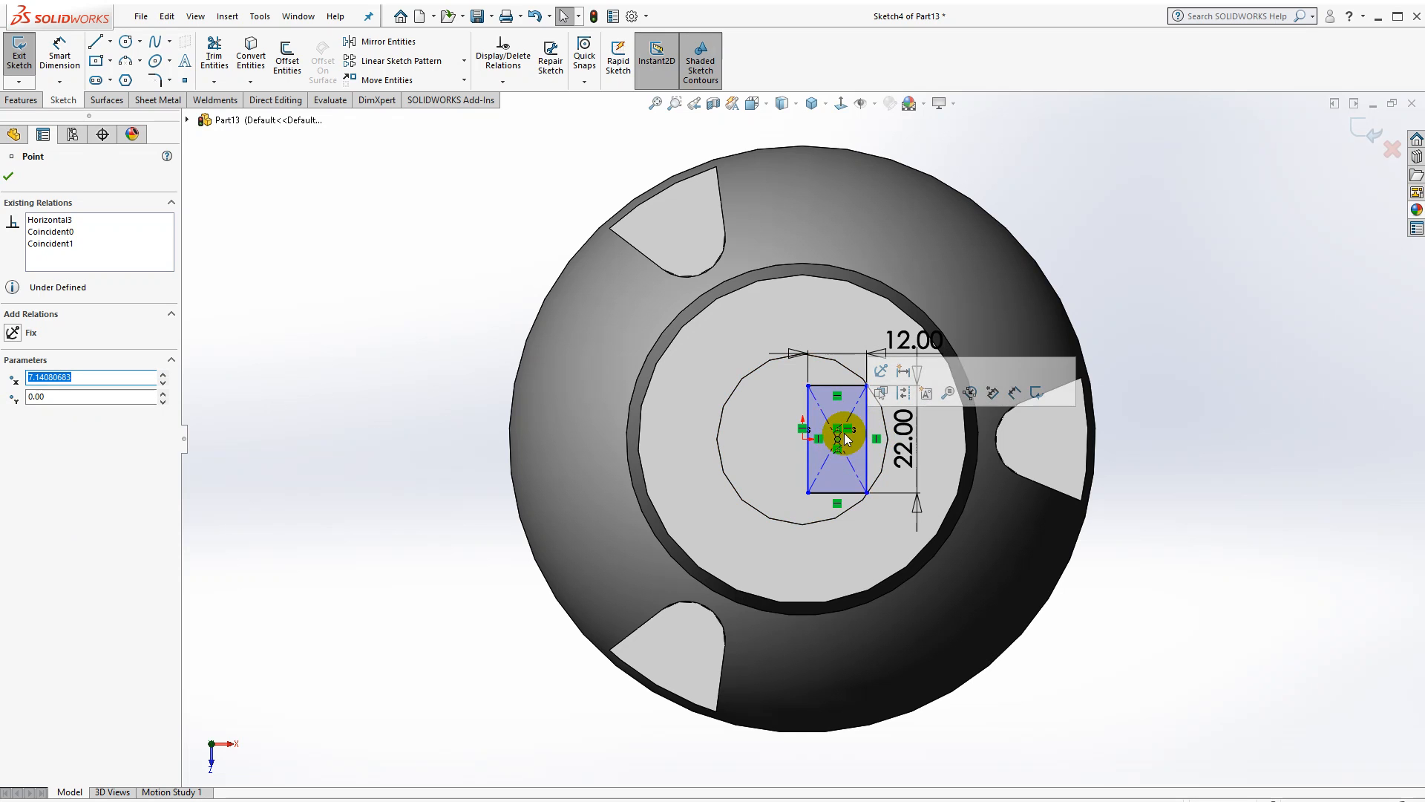
scroll(861, 416, "down", 3)
left_click(875, 348)
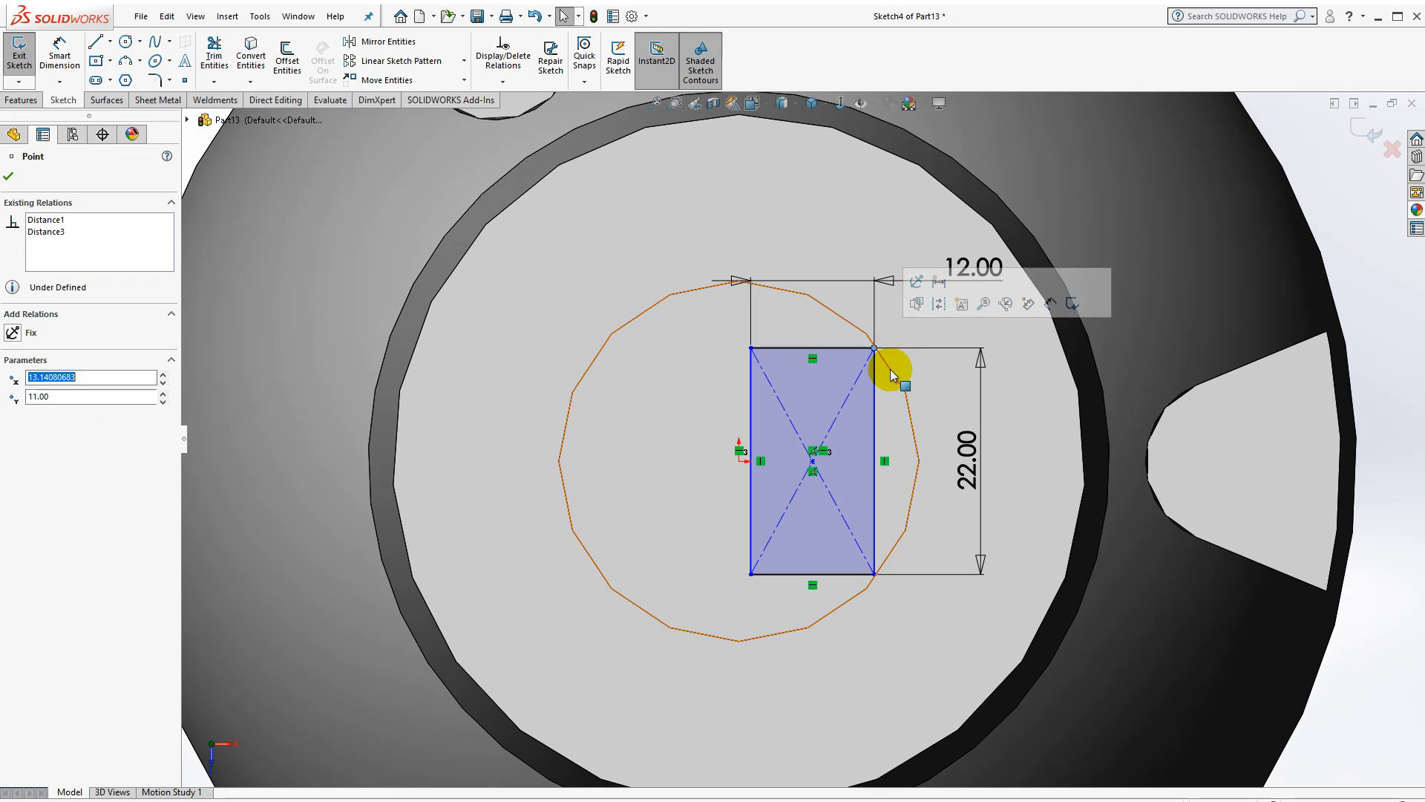
left_click(888, 363, "ctrl")
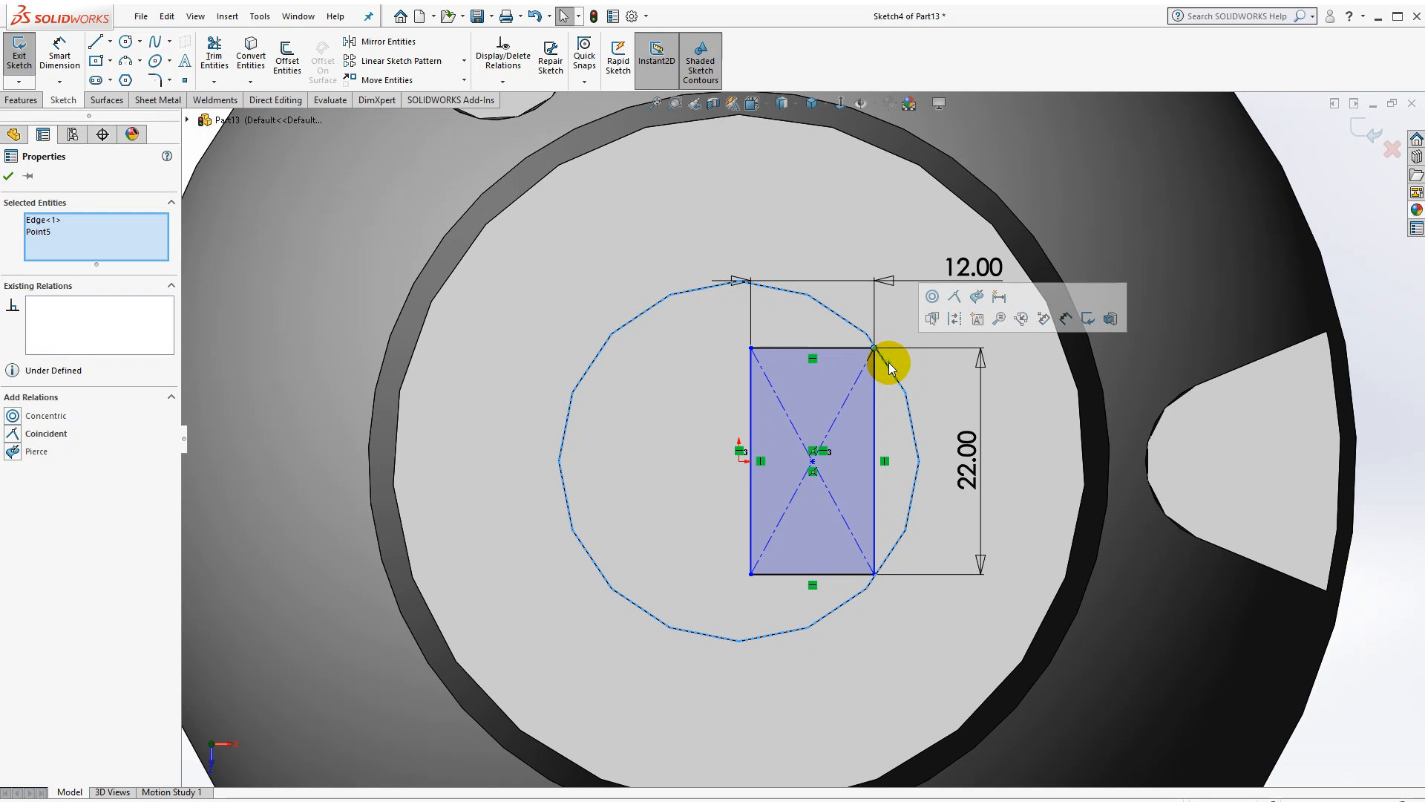
left_click(954, 298)
scroll(894, 416, "up", 3)
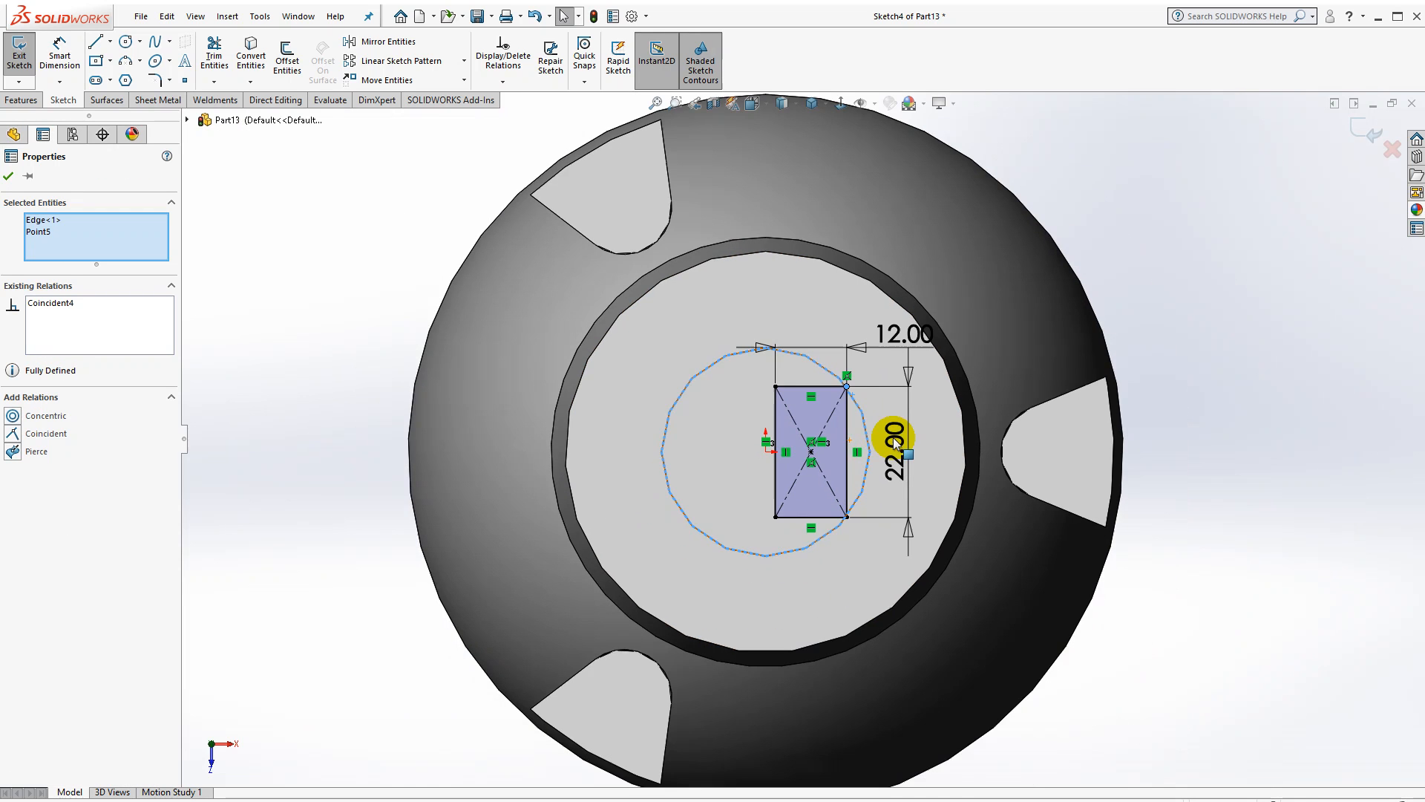
left_click(1217, 393)
Delete the coincident relation between the rectangle's upper outer corner and the recess's circular edge
scroll(876, 419, "up", 2)
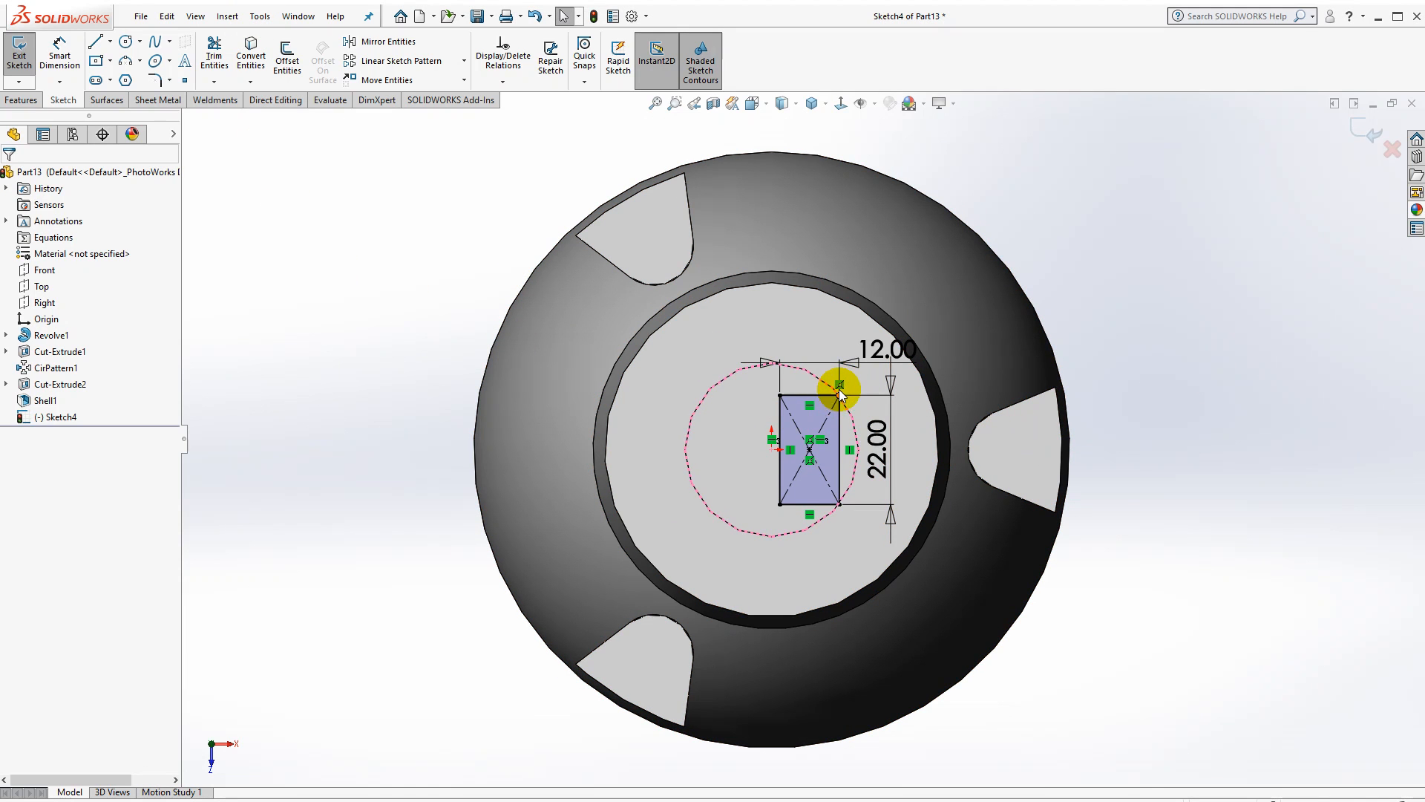
scroll(852, 380, "down", 5)
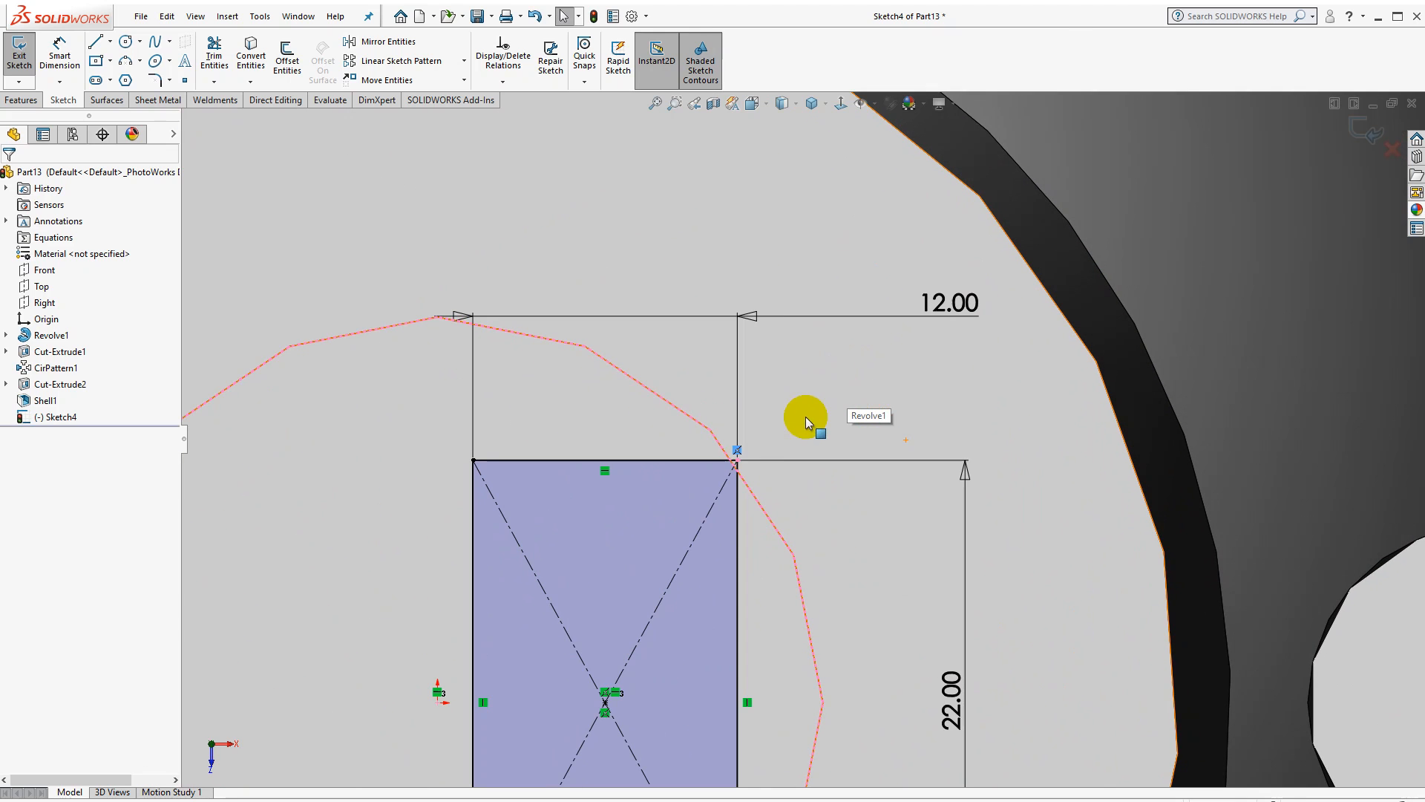
right_click(736, 450)
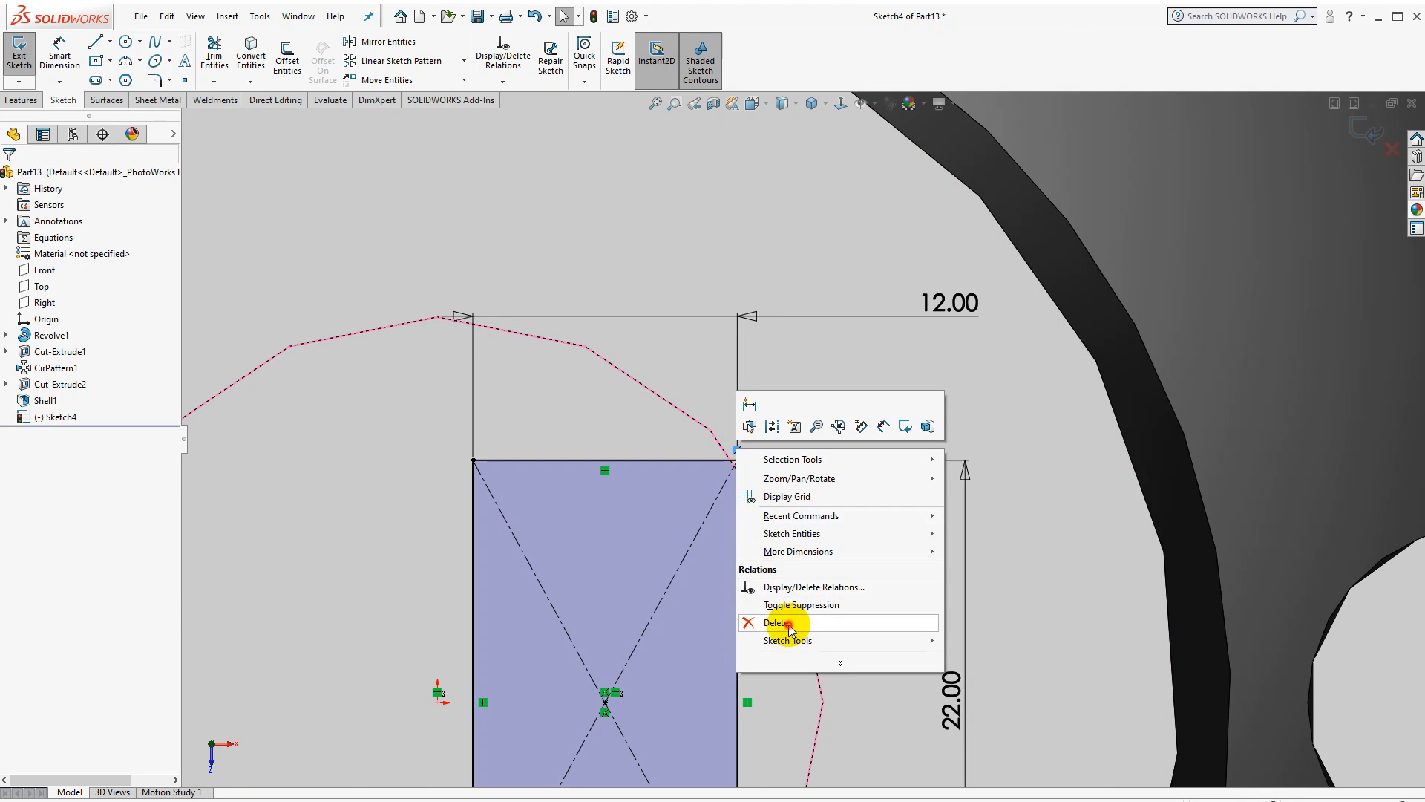
left_click(785, 621)
scroll(796, 505, "up", 1)
scroll(796, 504, "up", 3)
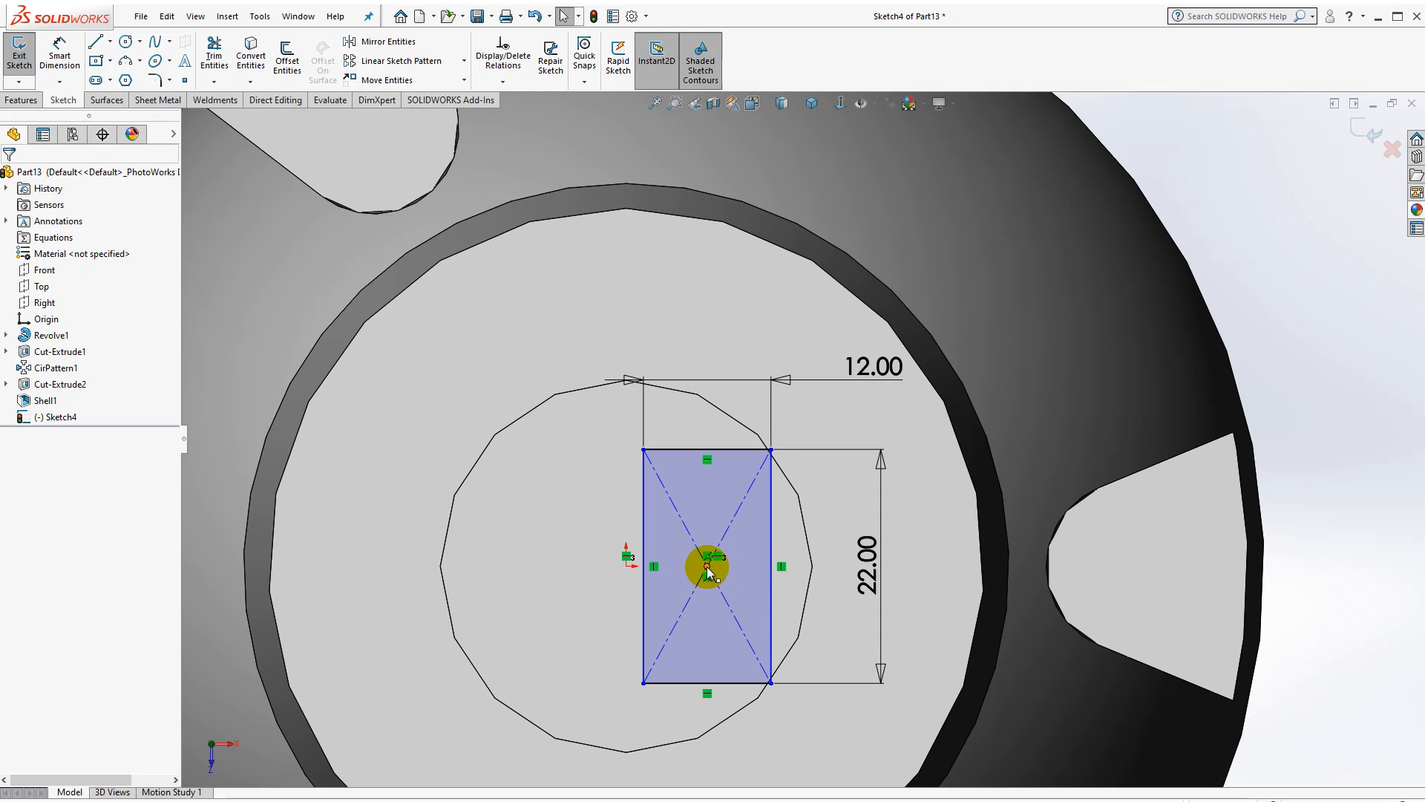
Move the rectangle closer to the origin and add a midpoint relation between its inner vertical side and the origin
left_click(707, 567)
left_click_drag(692, 567, 692, 567)
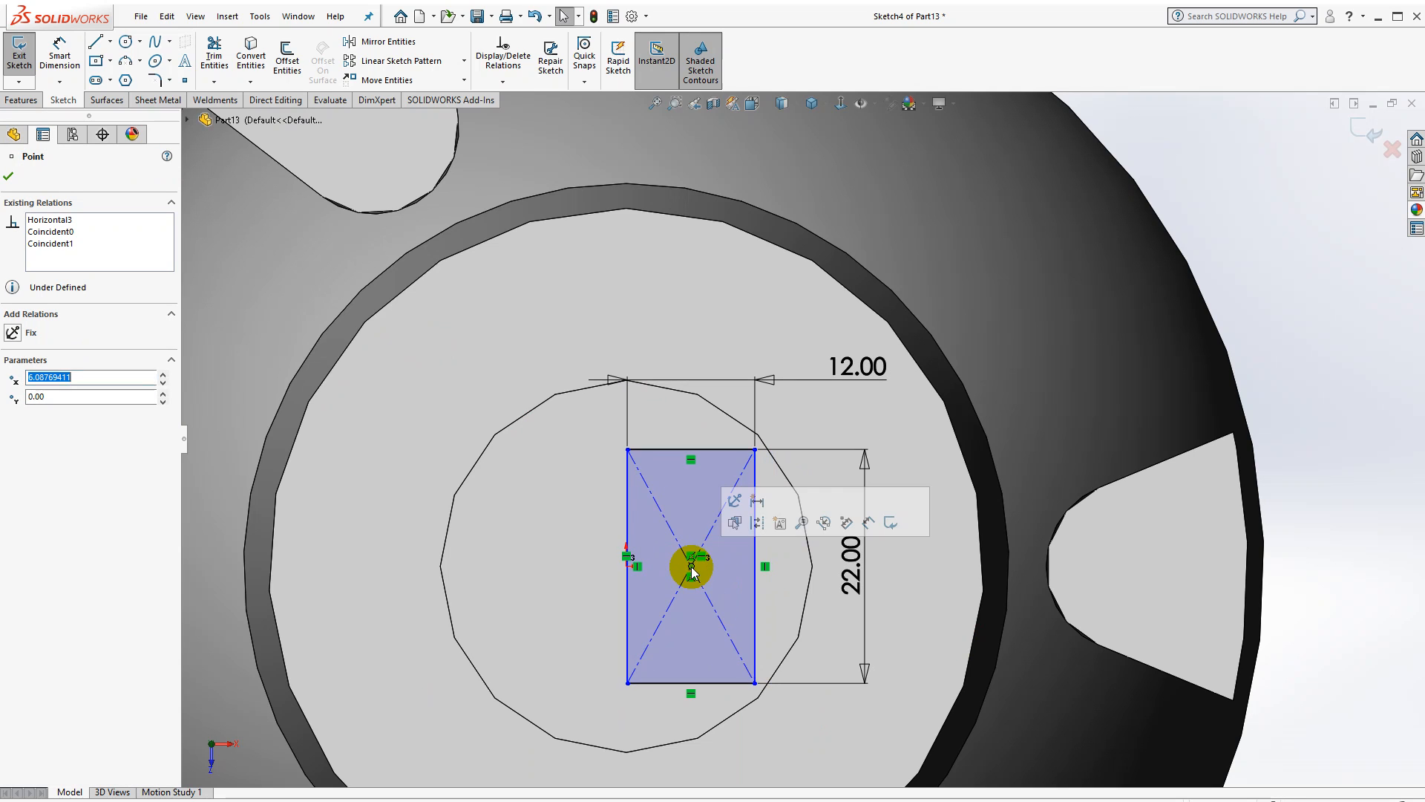
left_click(626, 566)
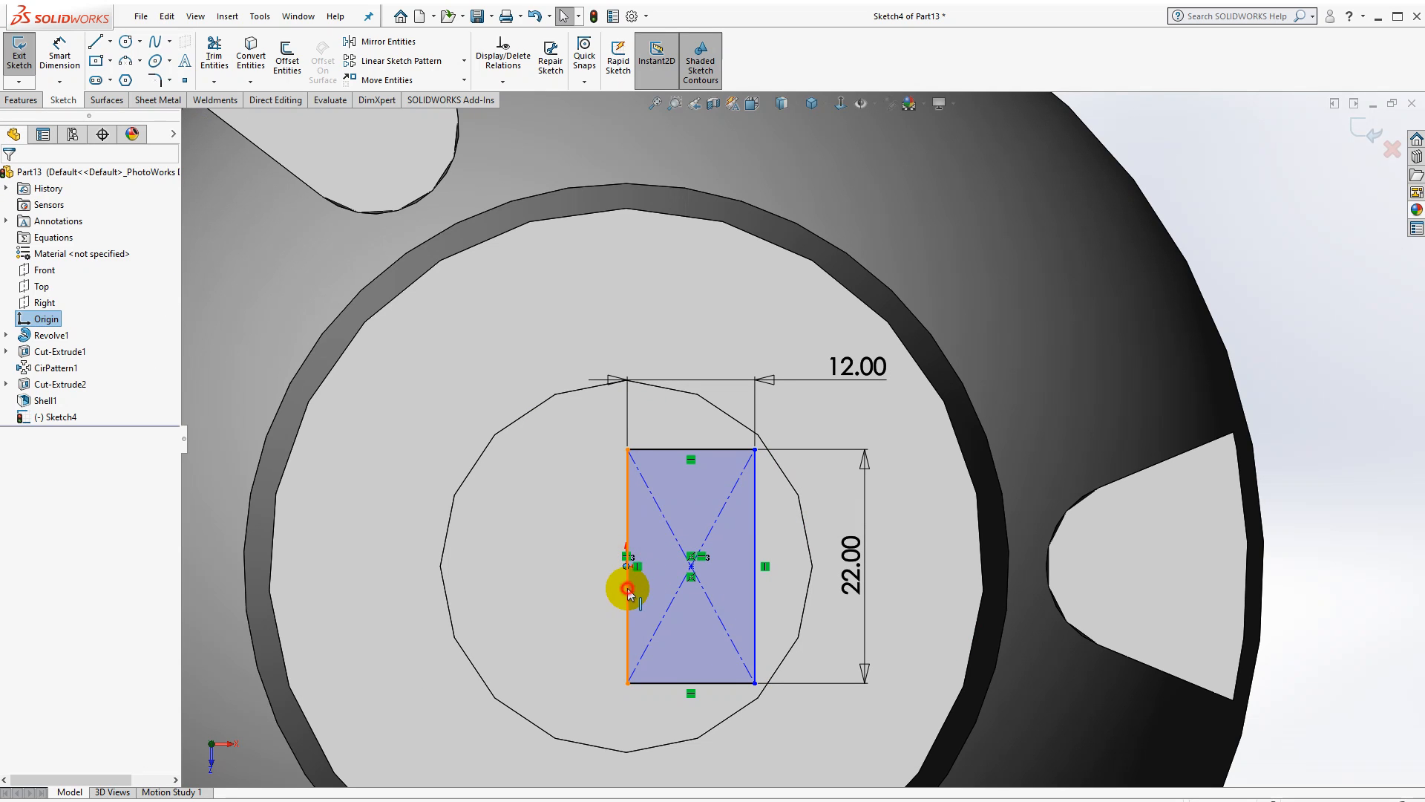
left_click(628, 586, "ctrl")
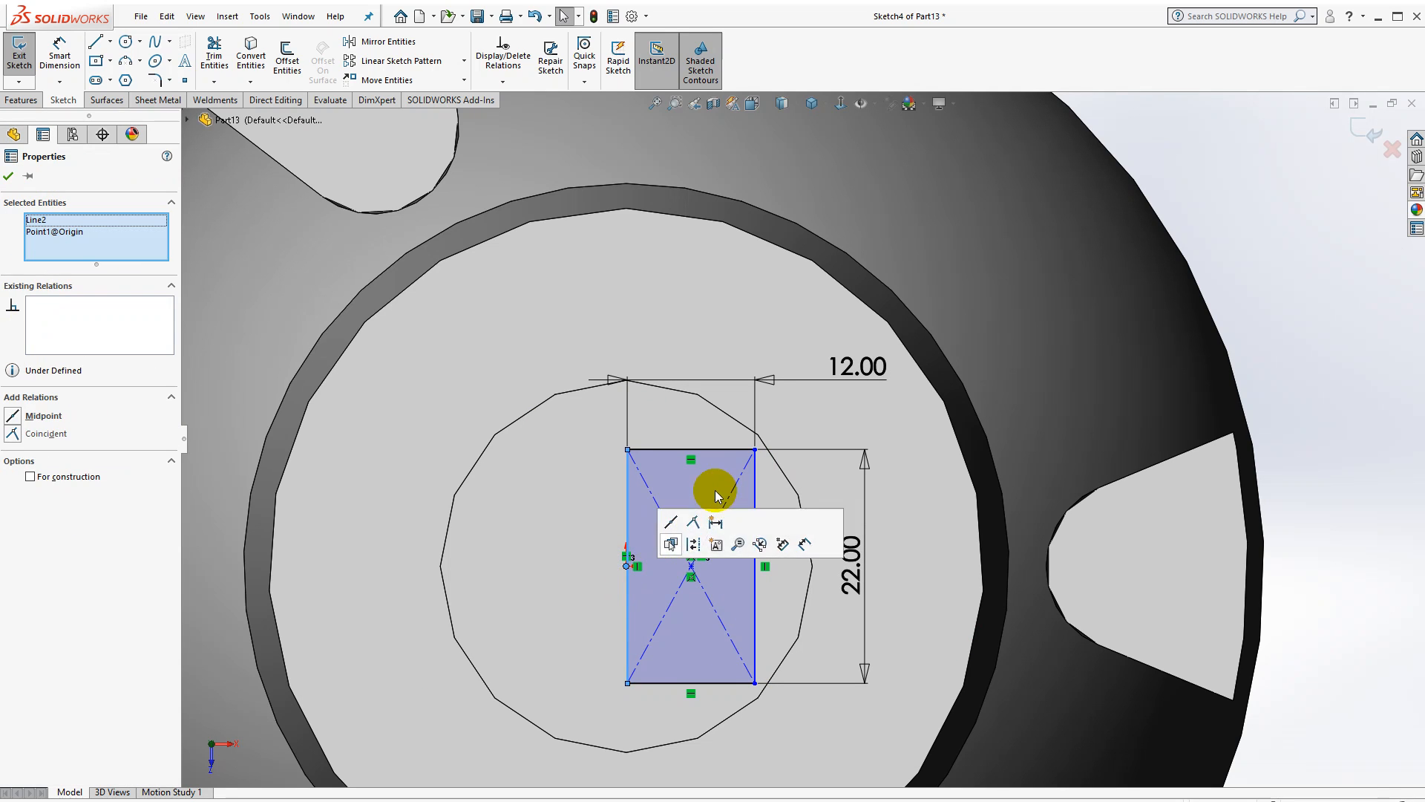
left_click(670, 524)
scroll(803, 437, "up", 2)
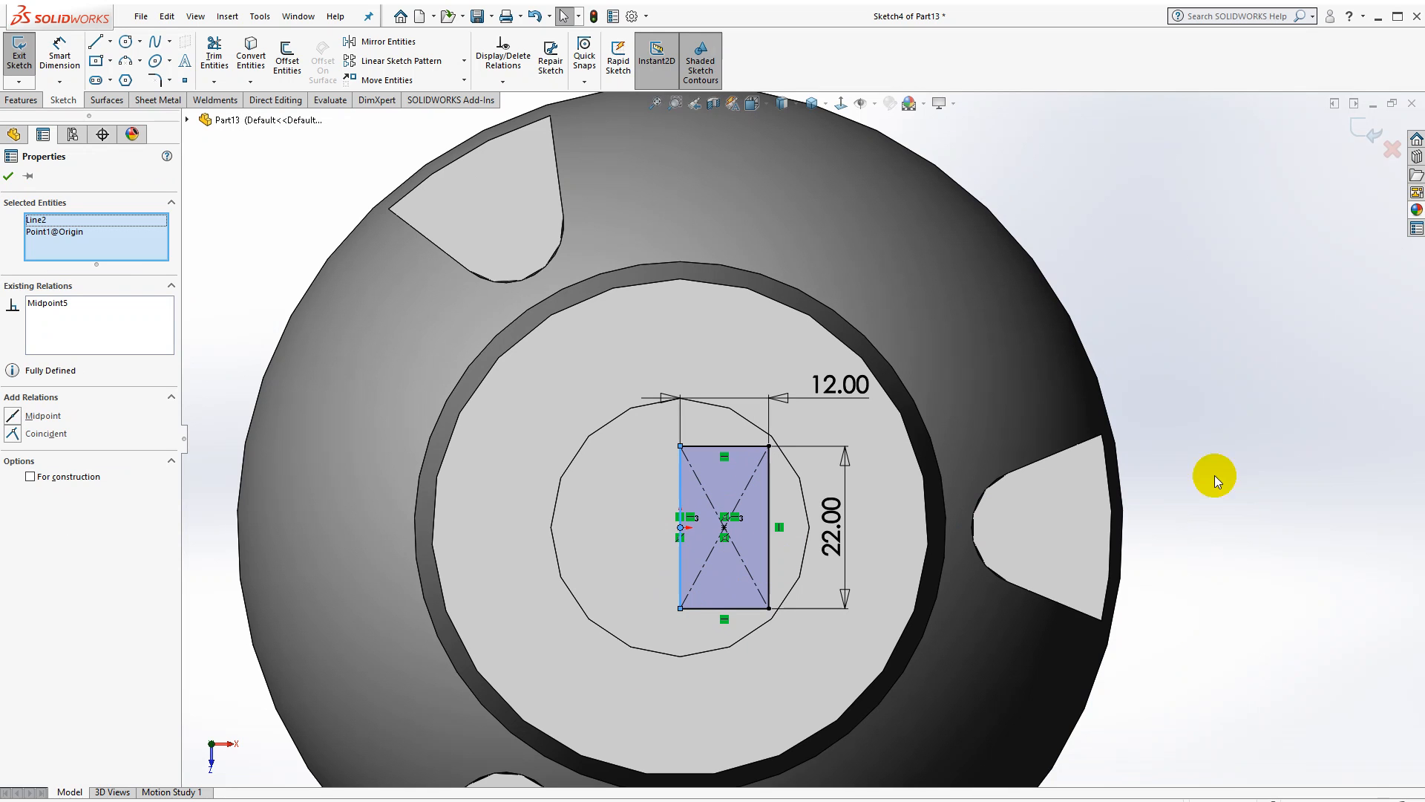
left_click(1286, 355)
Cut-extrude the 12 by 22 mm rectangle through the recess floor with the Up To Next end condition
left_click(20, 99)
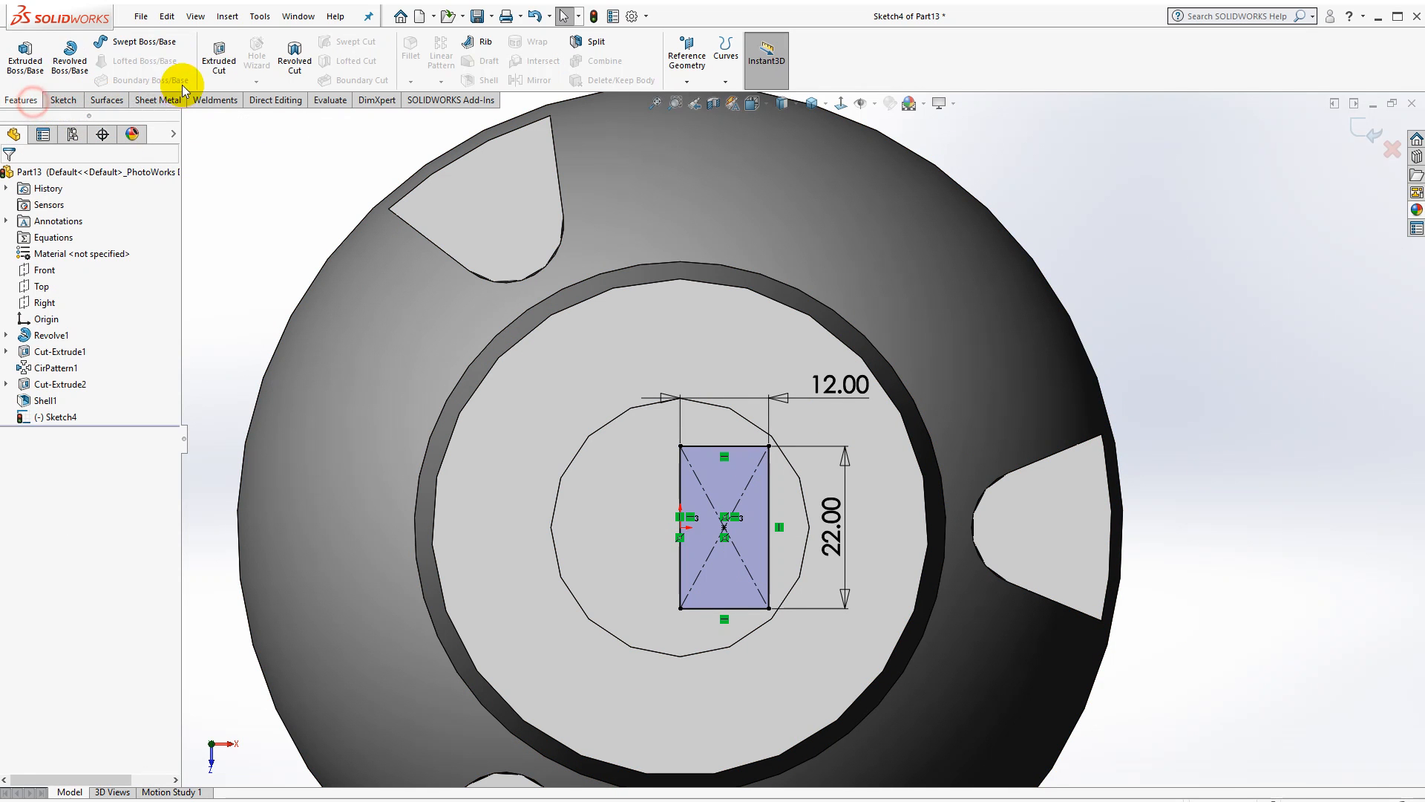
left_click(216, 55)
left_click(109, 265)
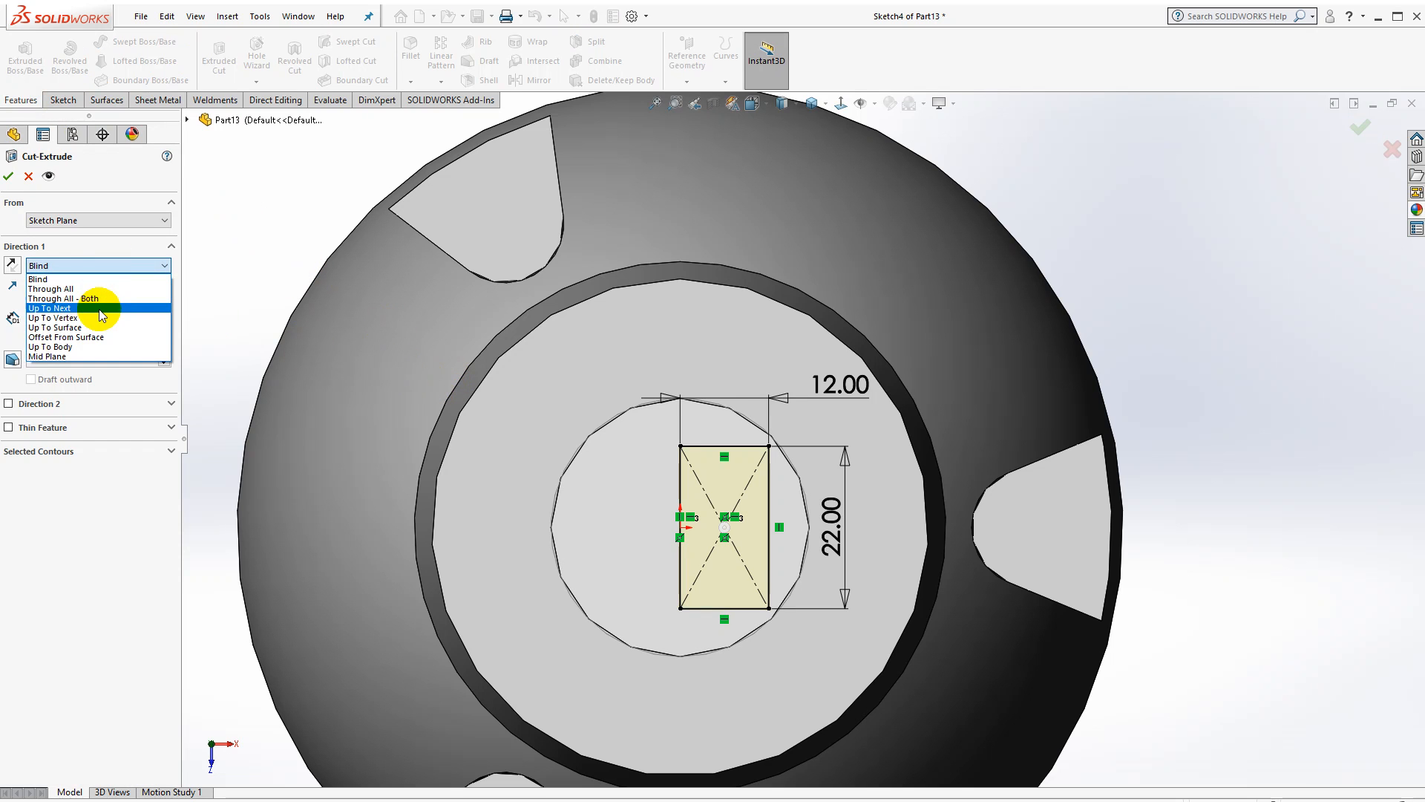
left_click(100, 310)
middle_click_drag(467, 400, 617, 462)
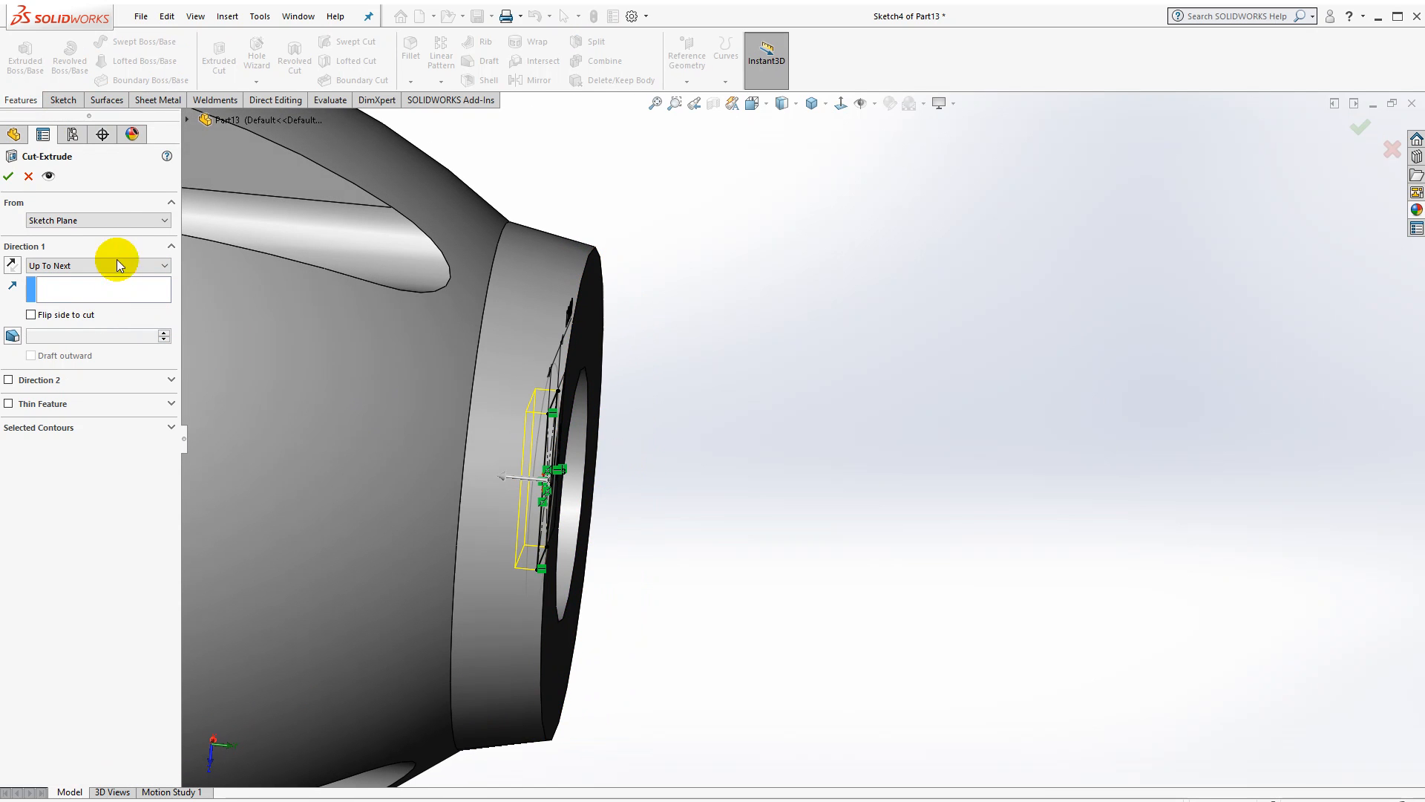
middle_click_drag(760, 331, 576, 433)
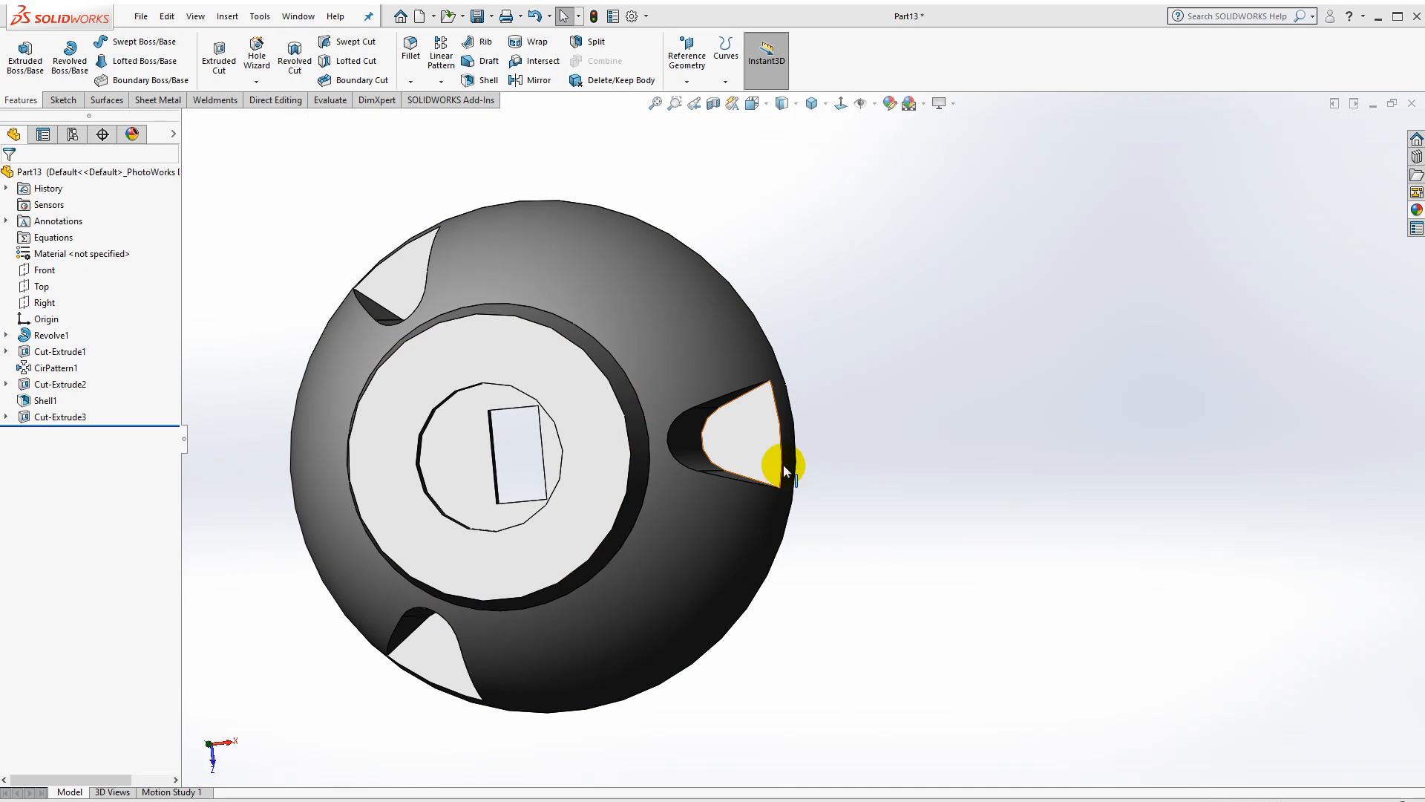
Start a sketch on the wedge-cut floor and draw a circle centred on each of the three cuts' rounded ends, about 3.4 to 4.4 mm in radius
left_click(740, 446)
left_click(841, 104)
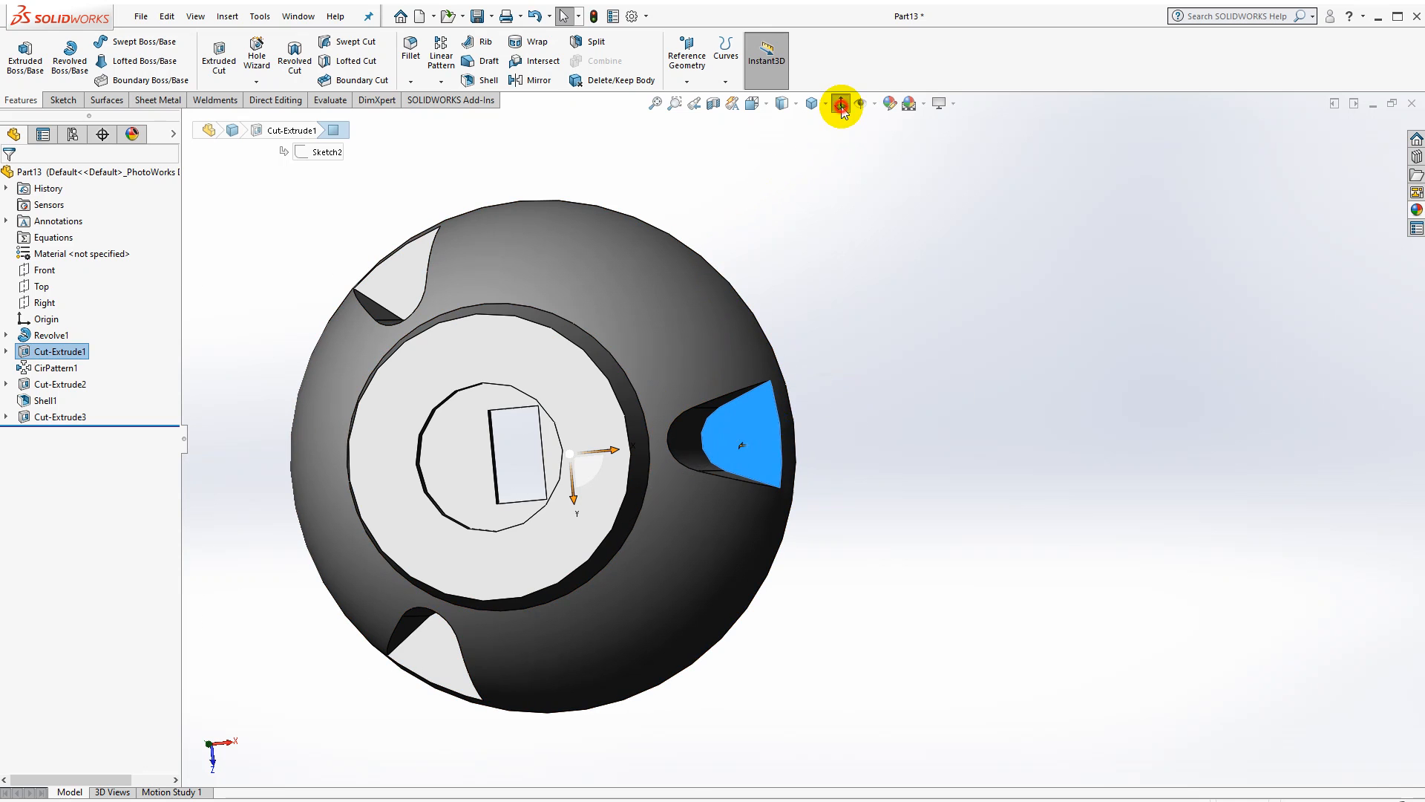
left_click(63, 100)
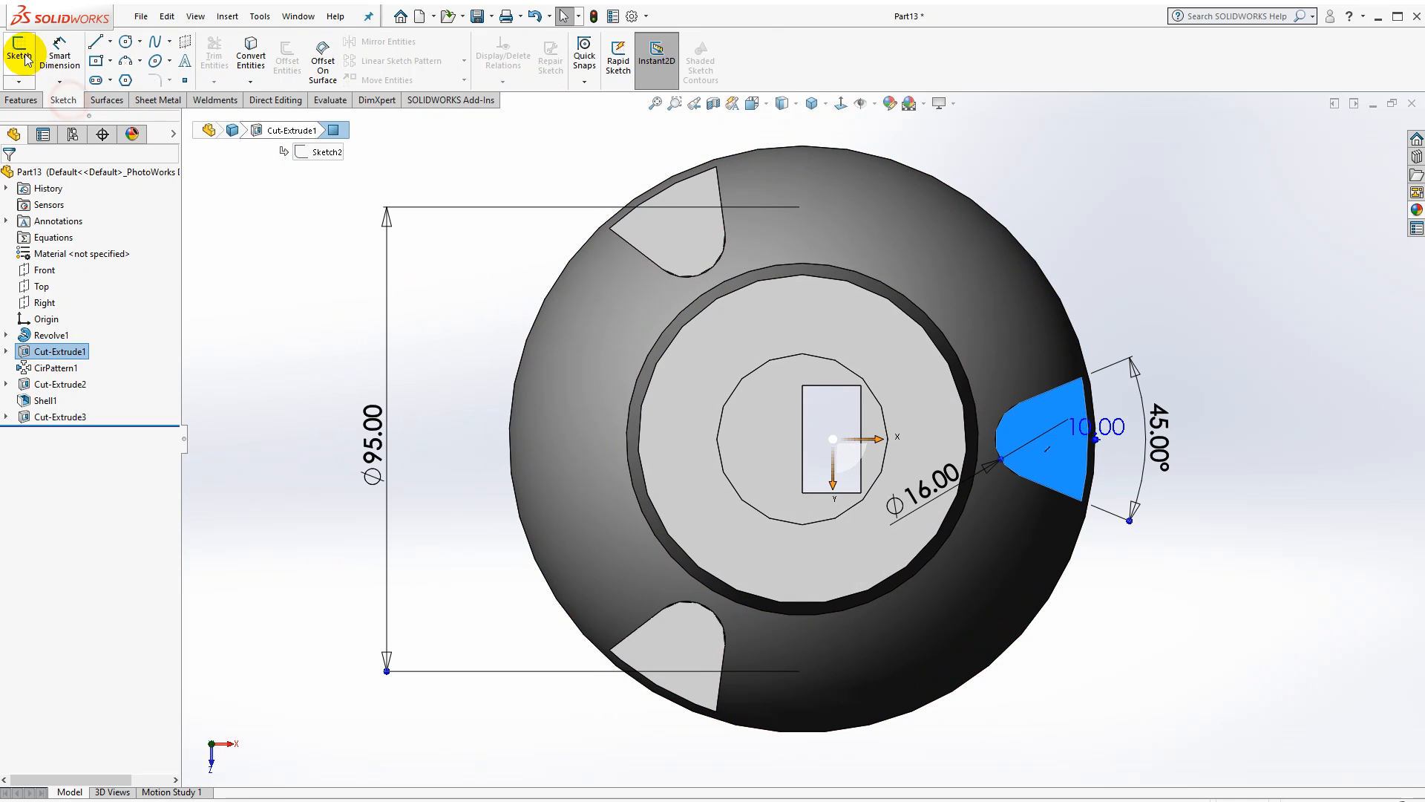
left_click(20, 54)
left_click(125, 42)
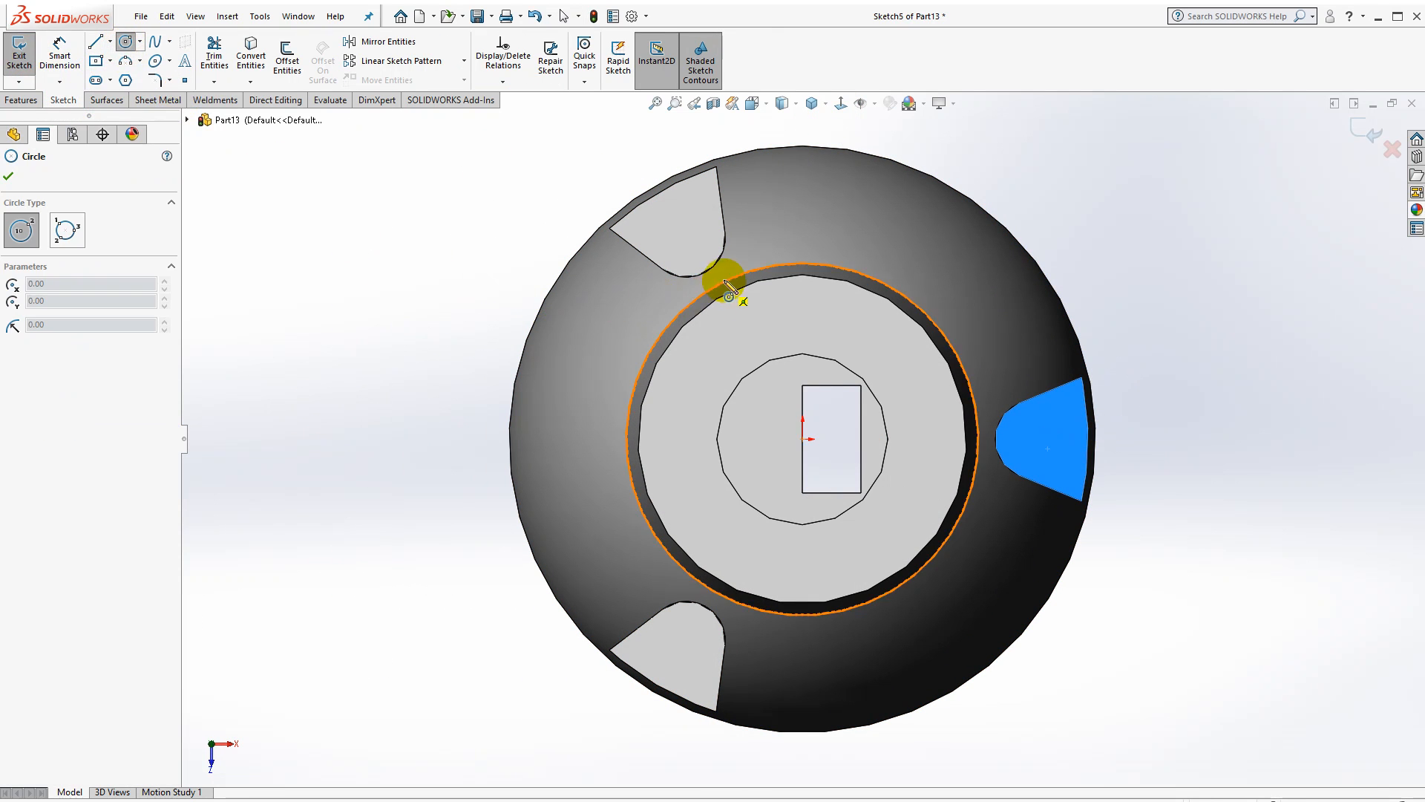
left_click(686, 238)
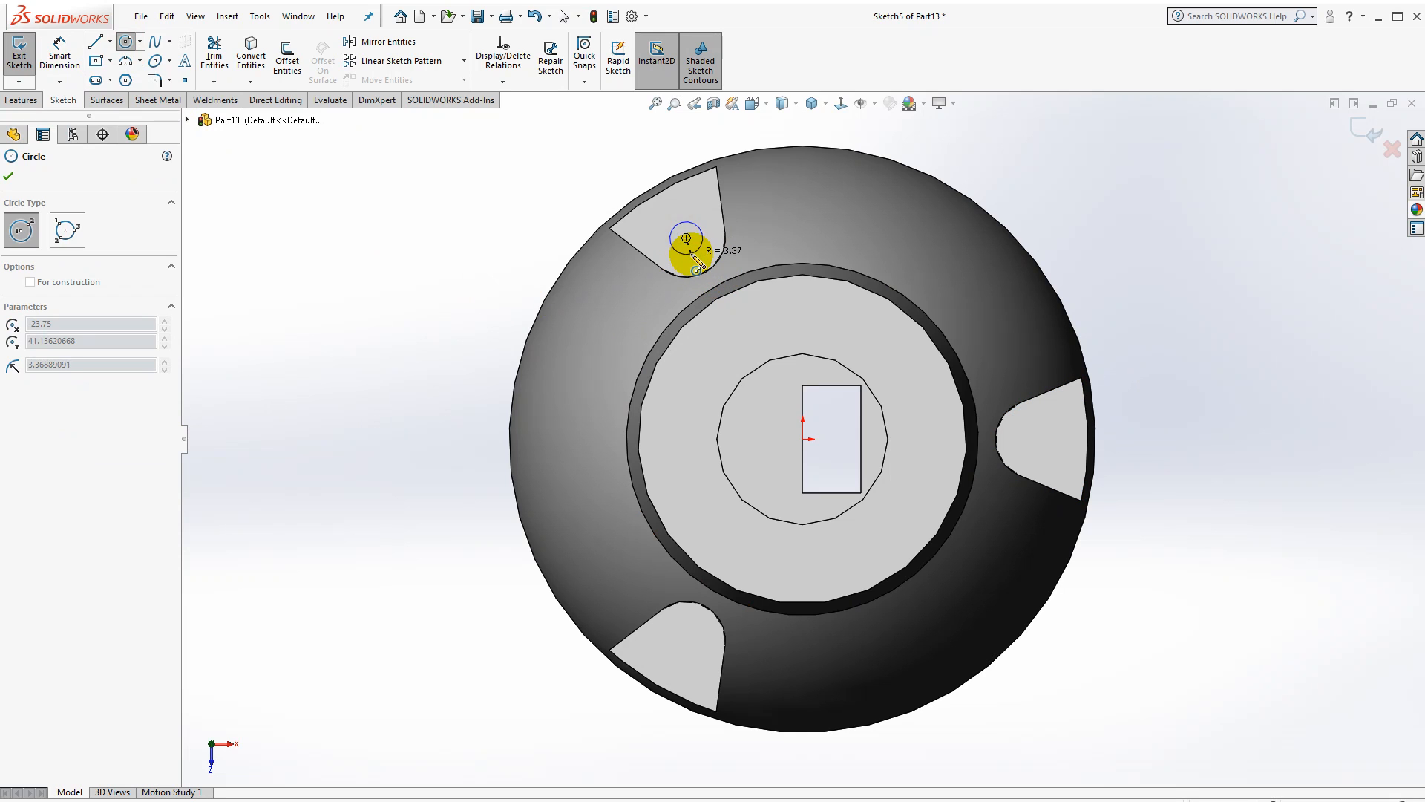
left_click(686, 255)
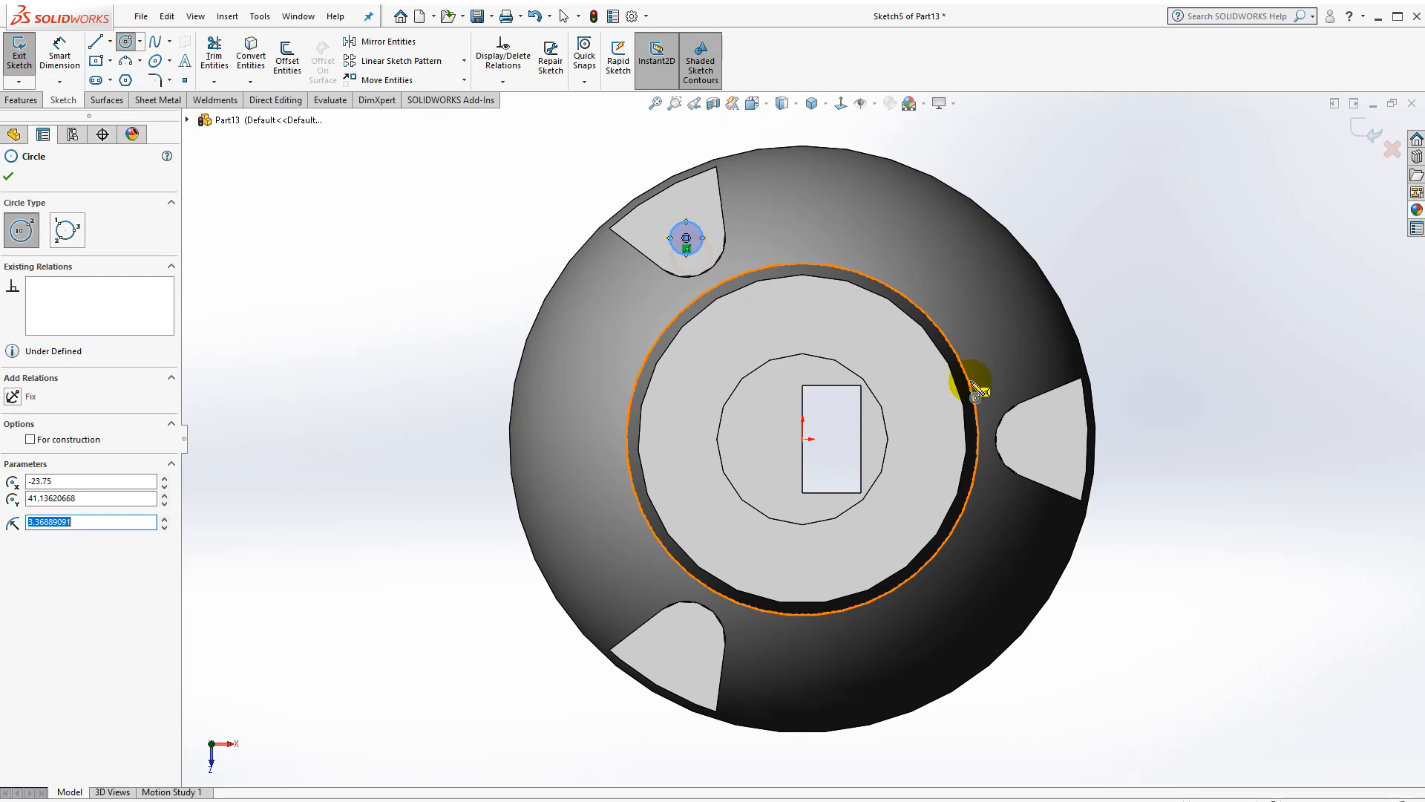
left_click(1035, 439)
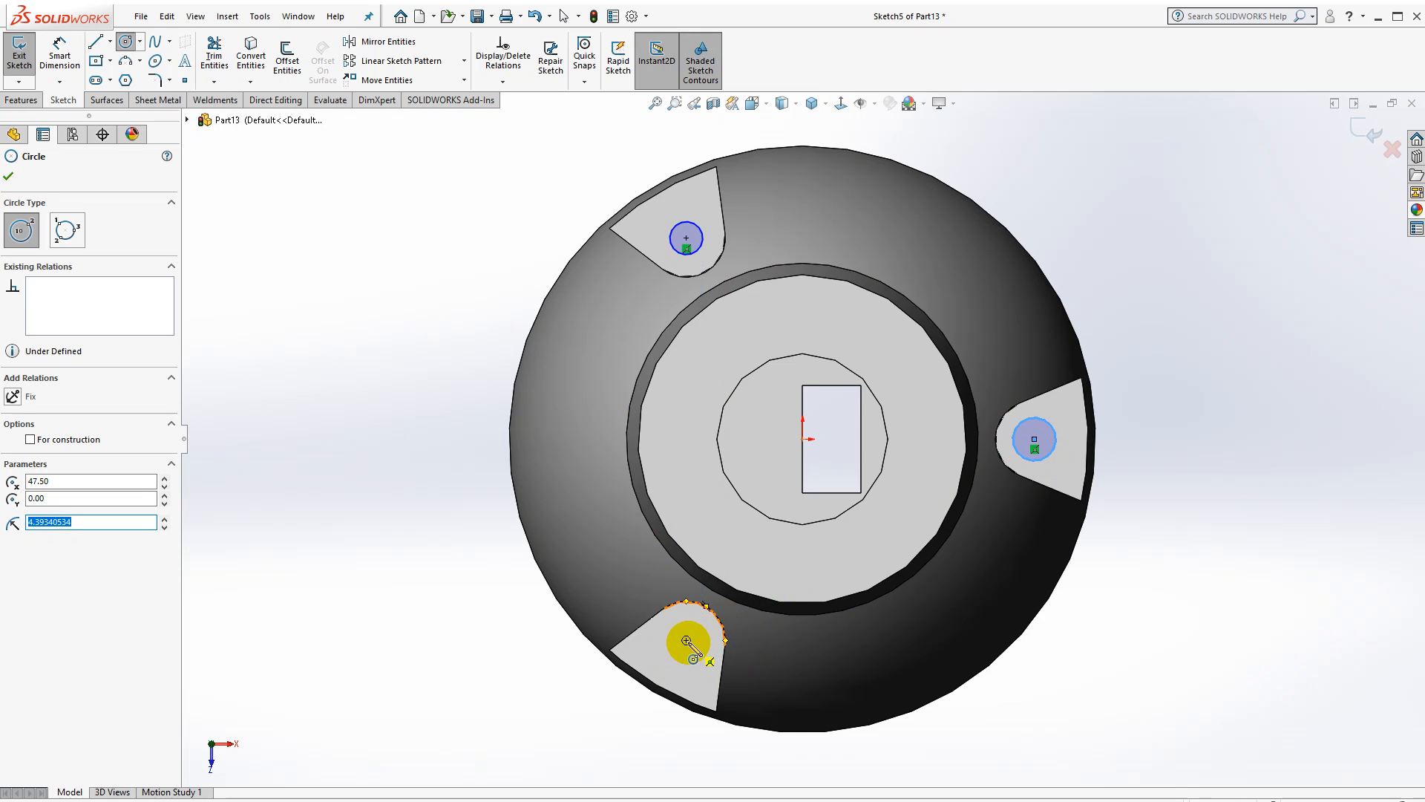
left_click(686, 640)
left_click(695, 660)
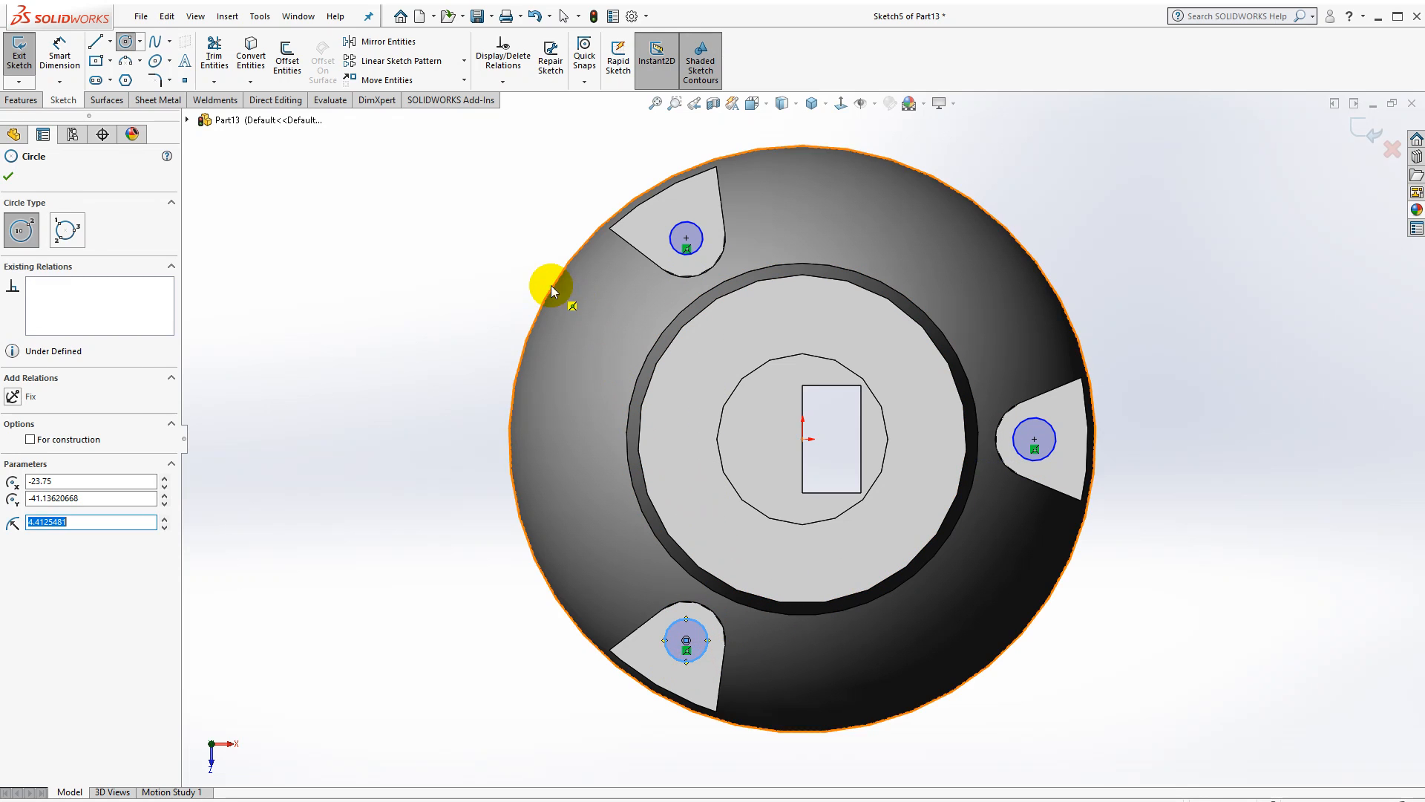
key("Escape")
Make the three circles equal and dimension their diameter to 7 mm
left_click_drag(511, 203, 953, 678)
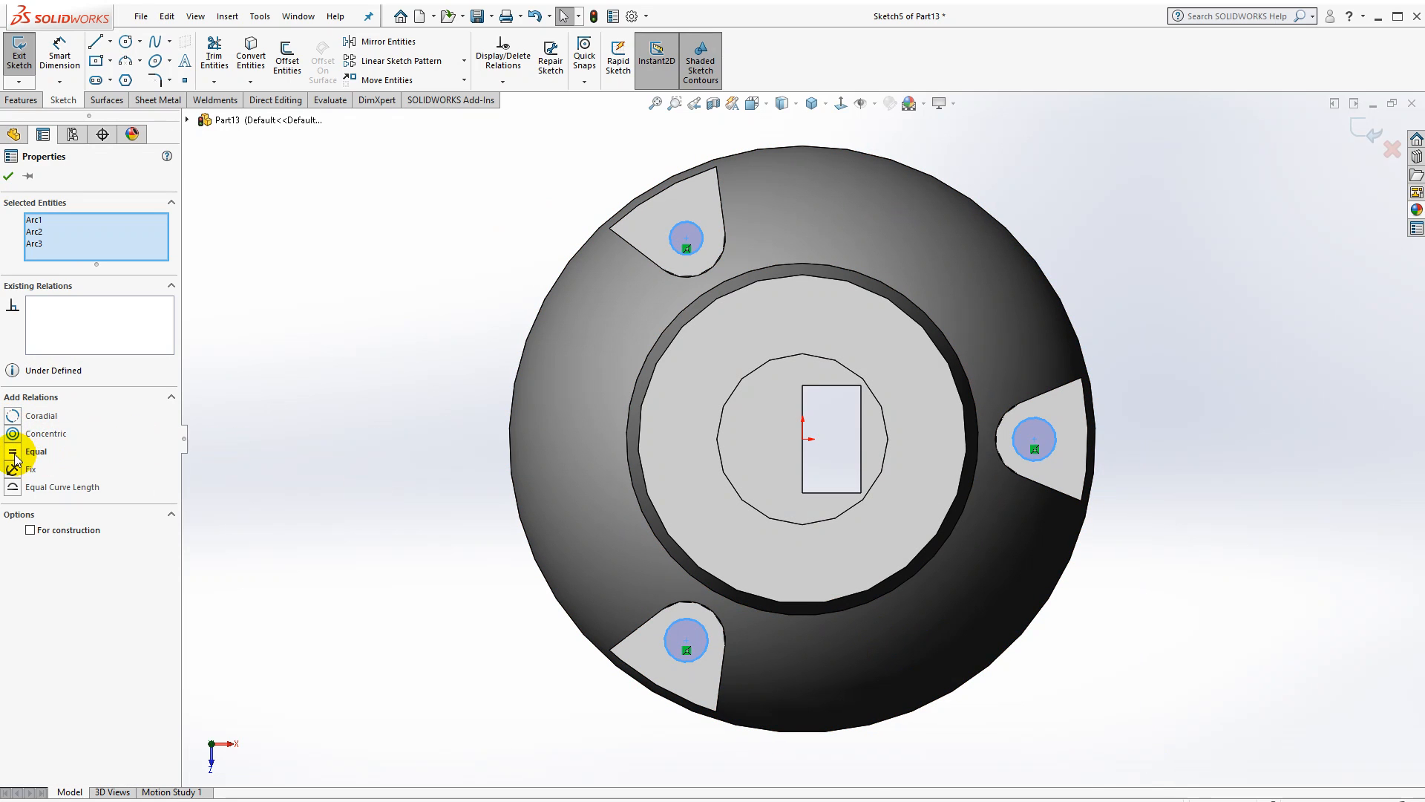
left_click(15, 454)
left_click(60, 55)
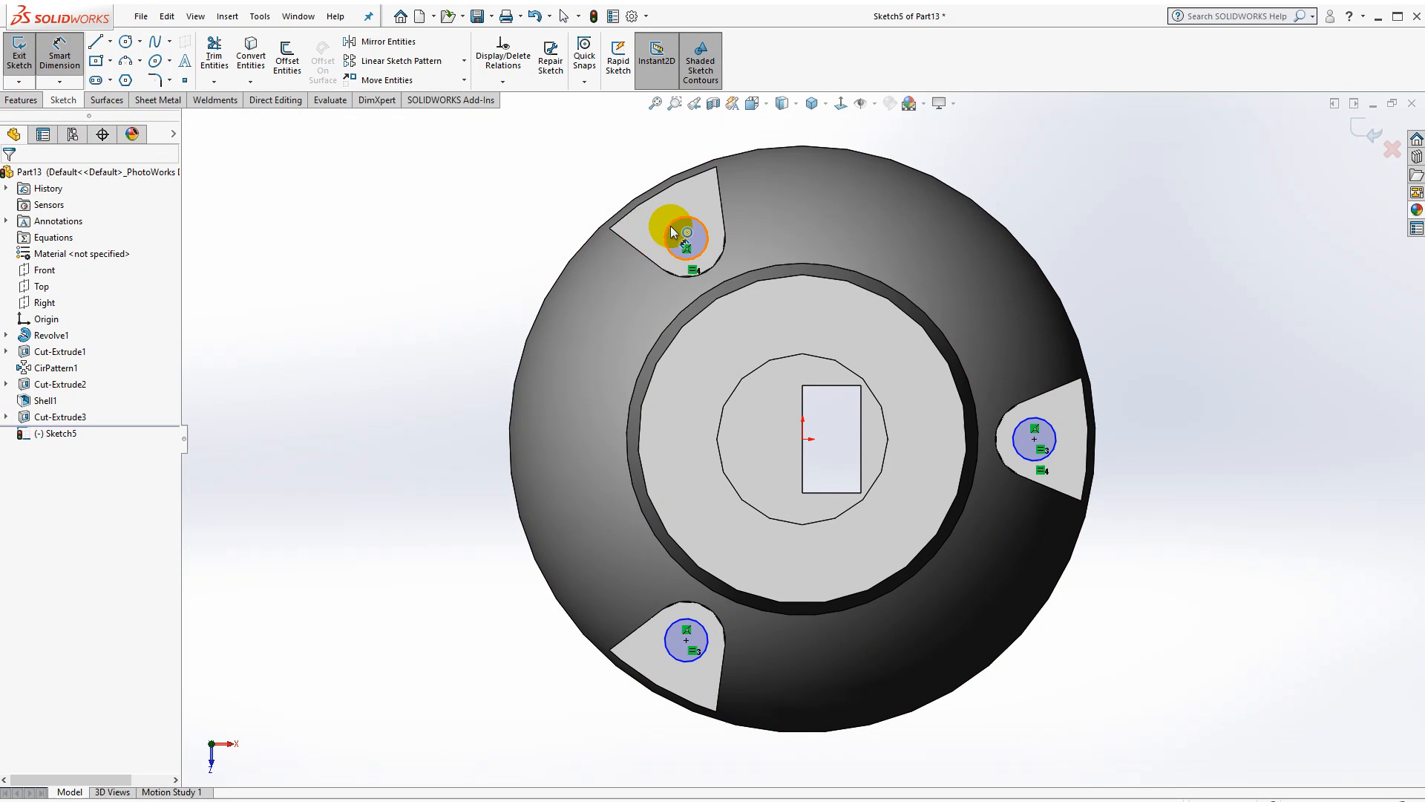
left_click(671, 226)
left_click(607, 197)
type("7")
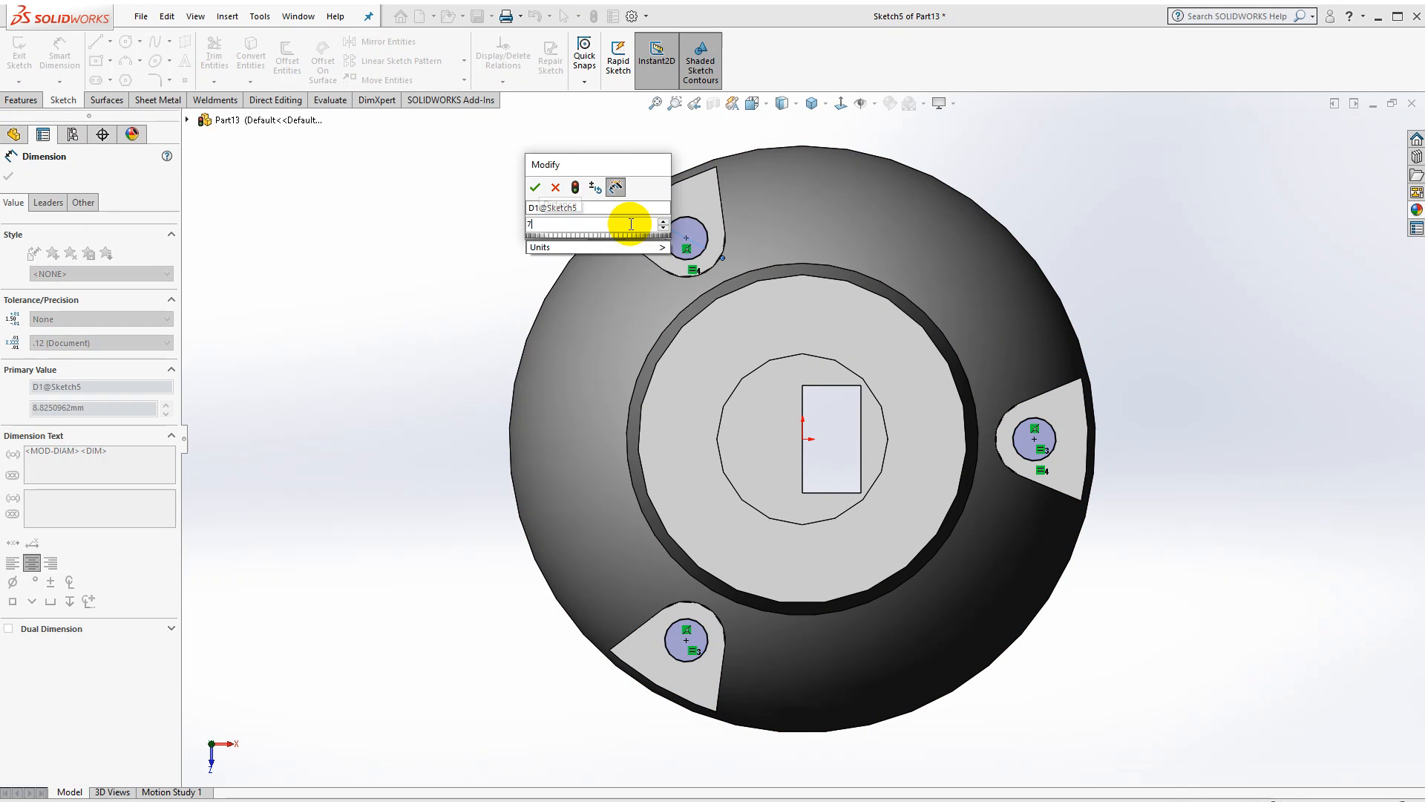
key("Return")
Cut-extrude the three circles through the wedge-cut floors with the Through All - Both end condition
left_click(21, 100)
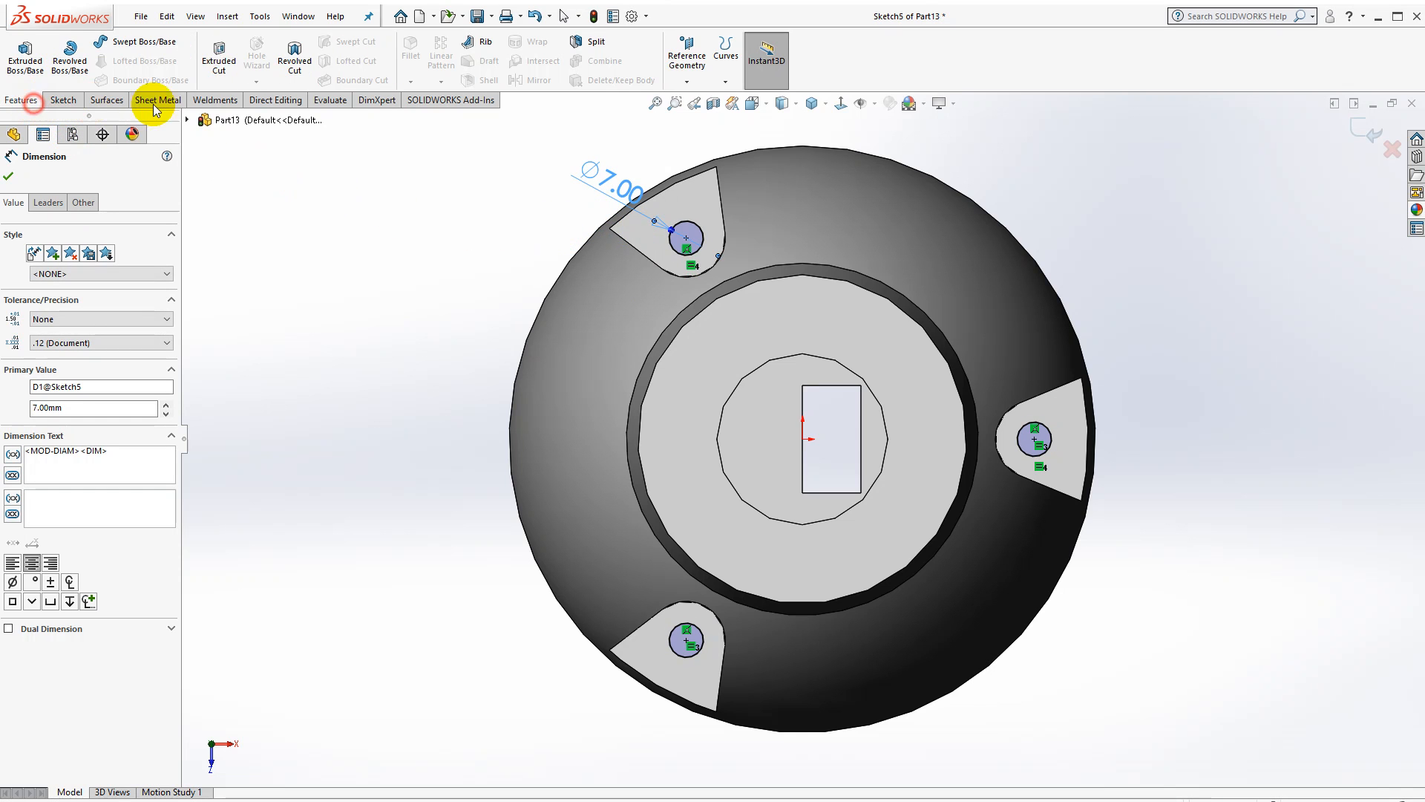
left_click(219, 56)
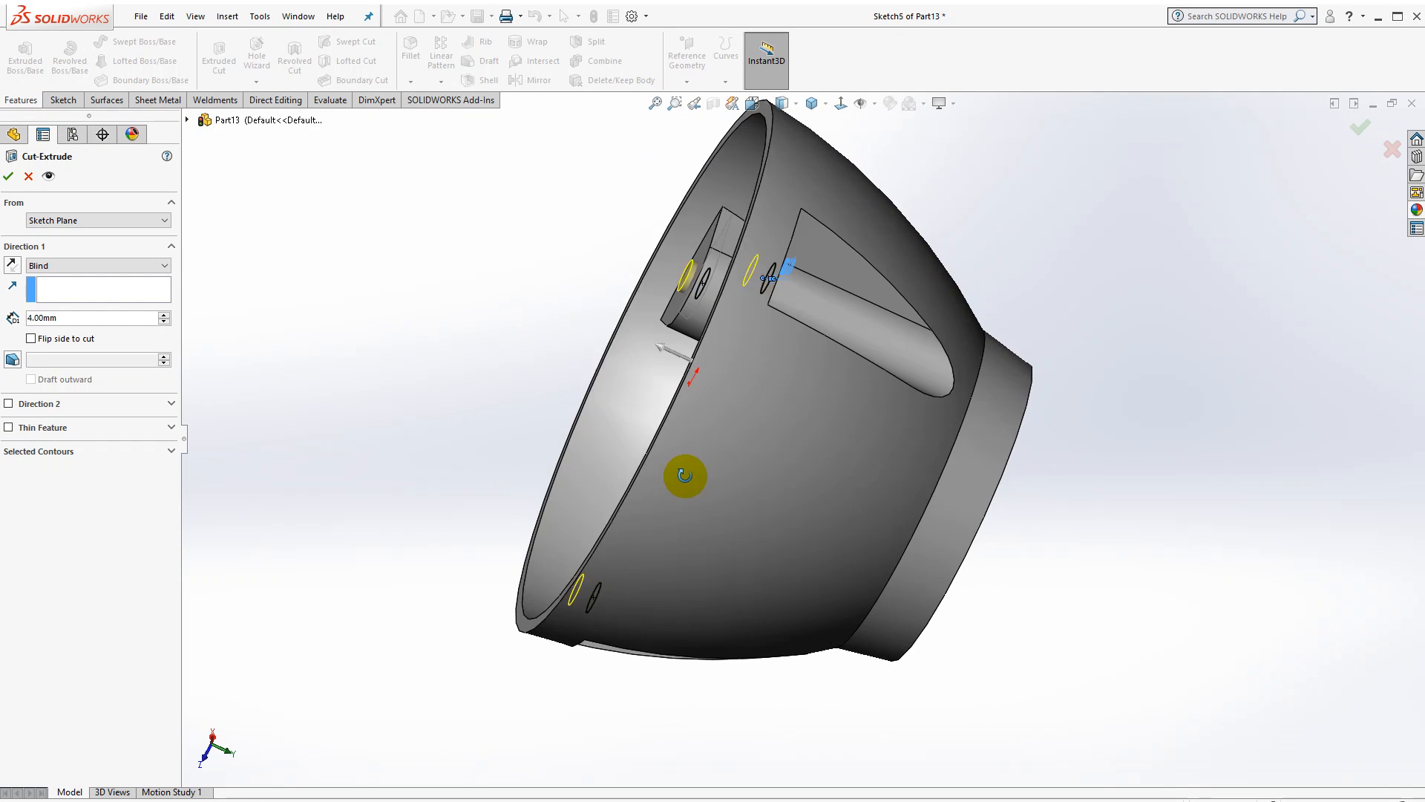
left_click(66, 265)
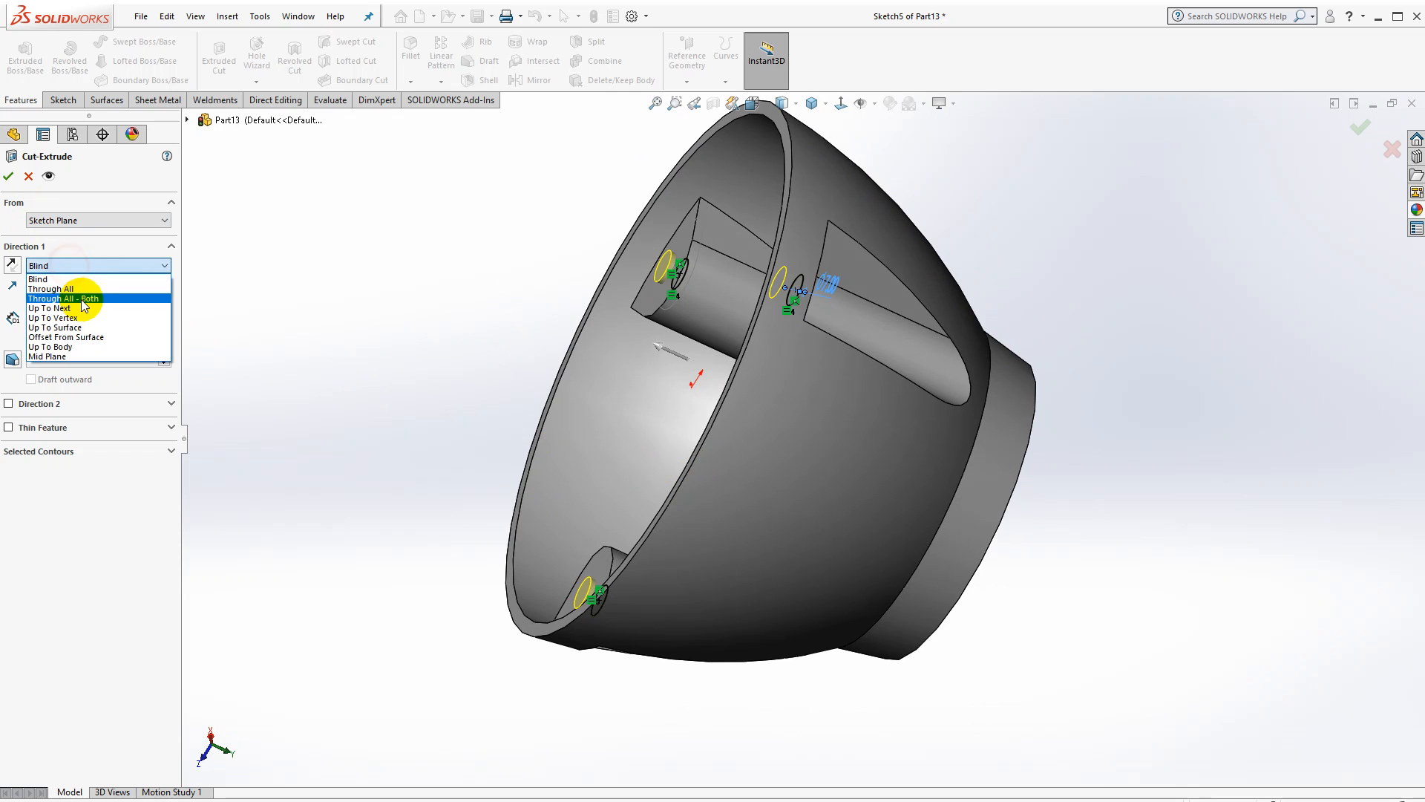
left_click(81, 304)
left_click(8, 176)
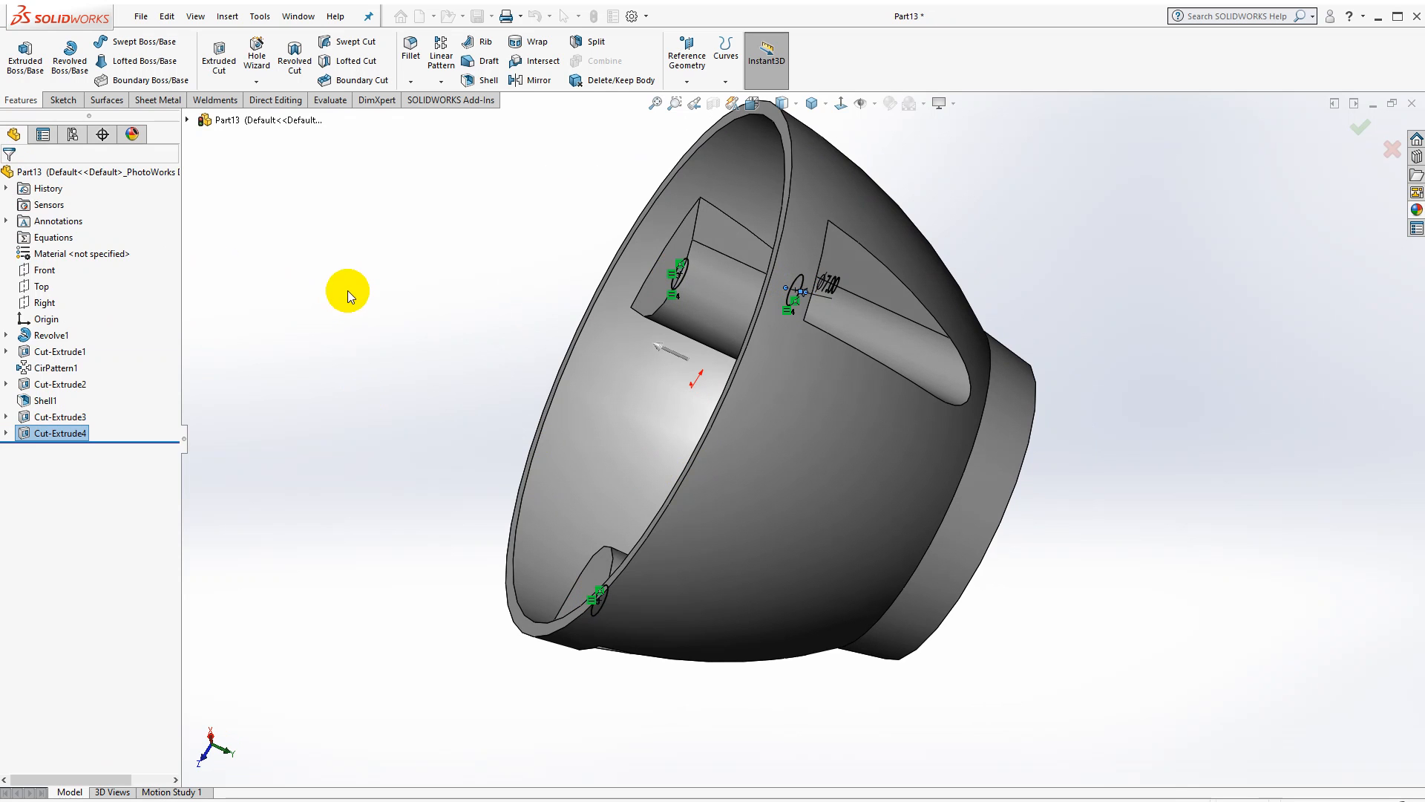
middle_click_drag(414, 318, 455, 318)
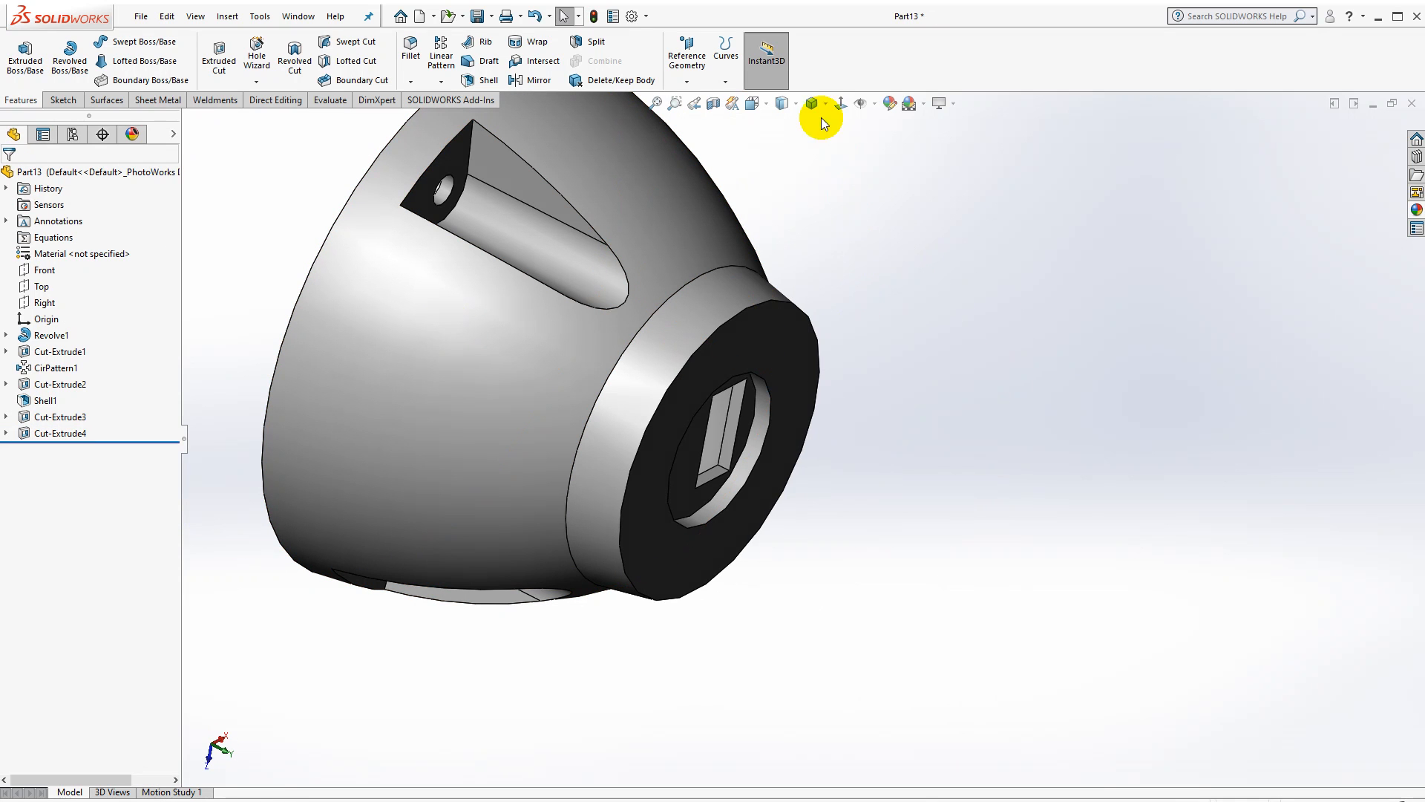
Start a sketch on the part's top ring face and draw a horizontal centreline from the origin to the face's outer edge
left_click(812, 103)
left_click(843, 124)
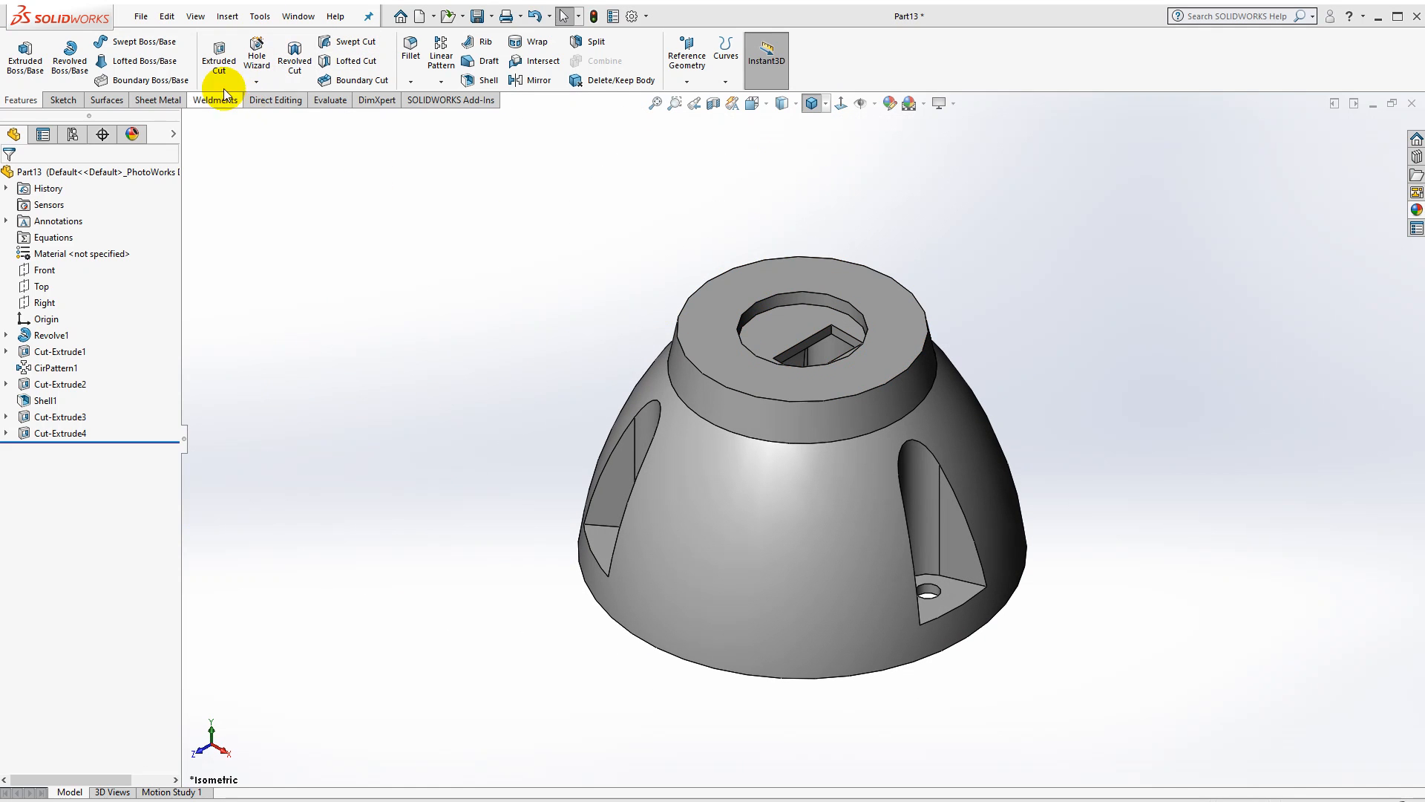
left_click(831, 276)
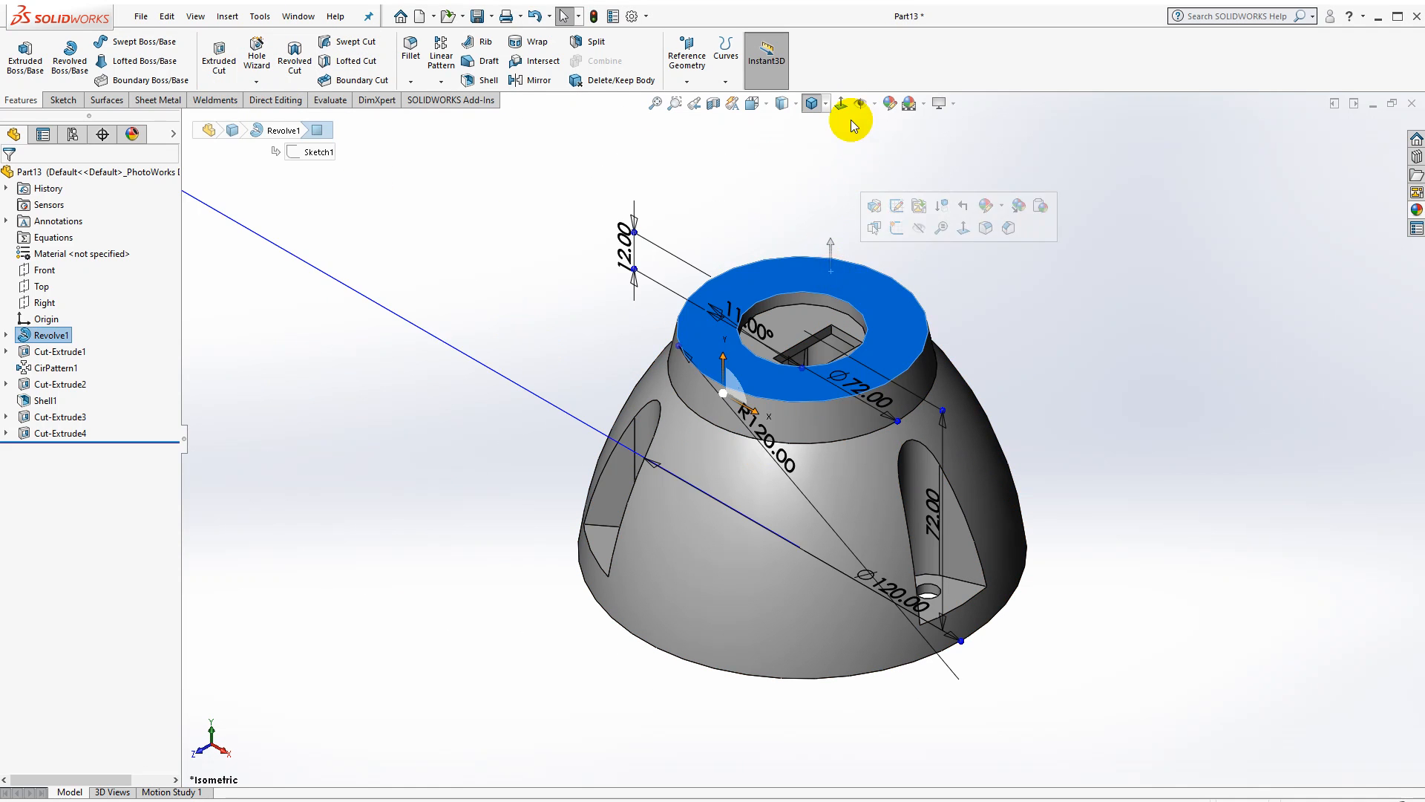
left_click(841, 108)
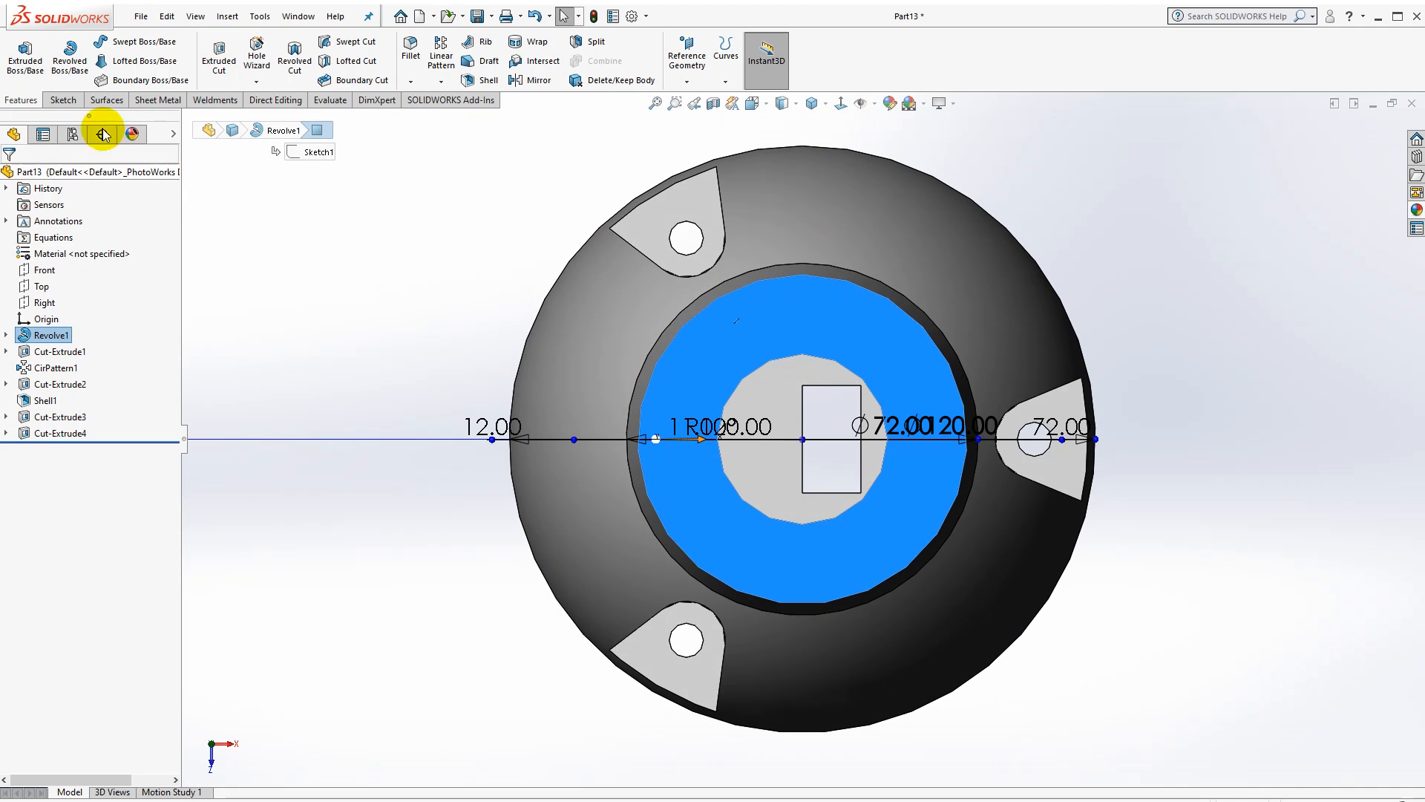
left_click(63, 99)
left_click(20, 51)
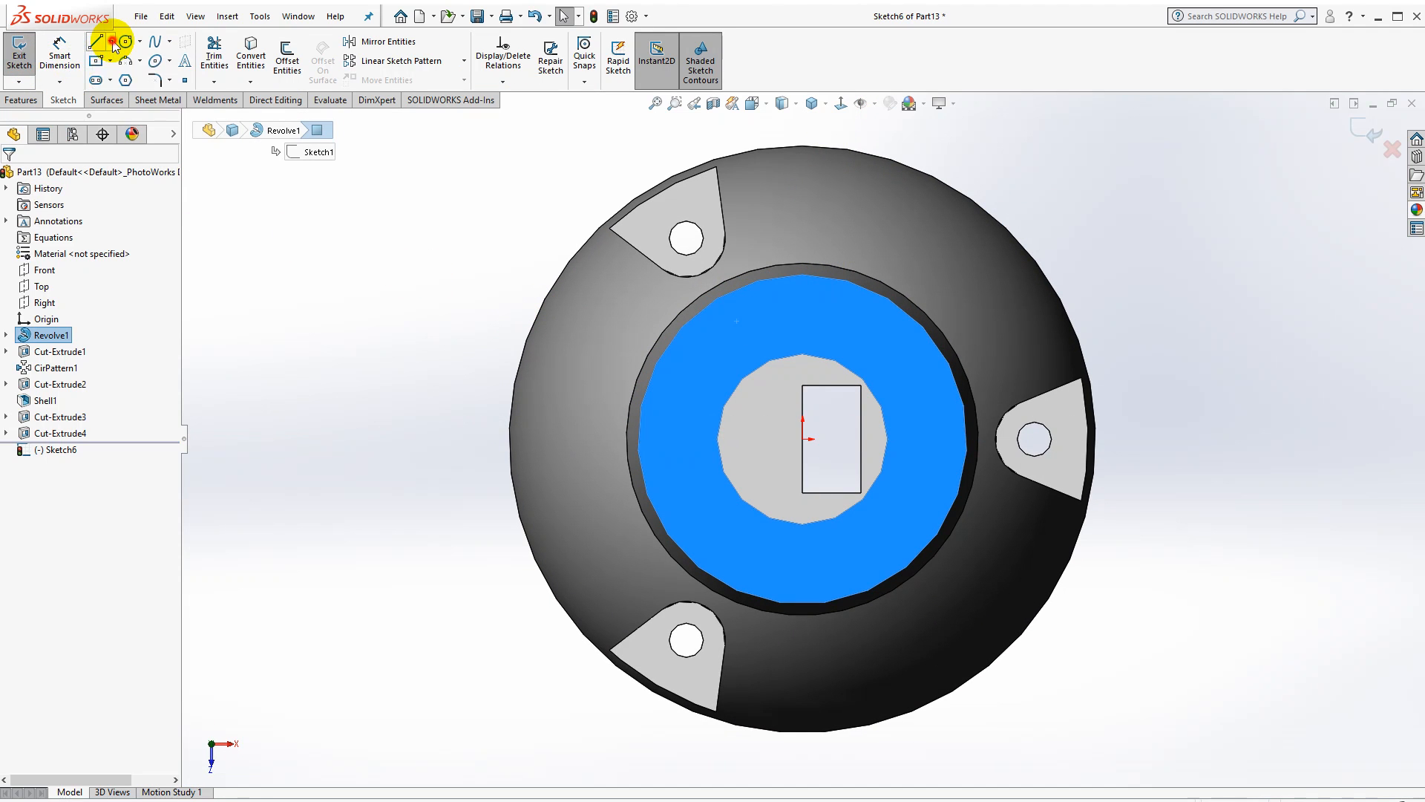
left_click(110, 41)
left_click(111, 72)
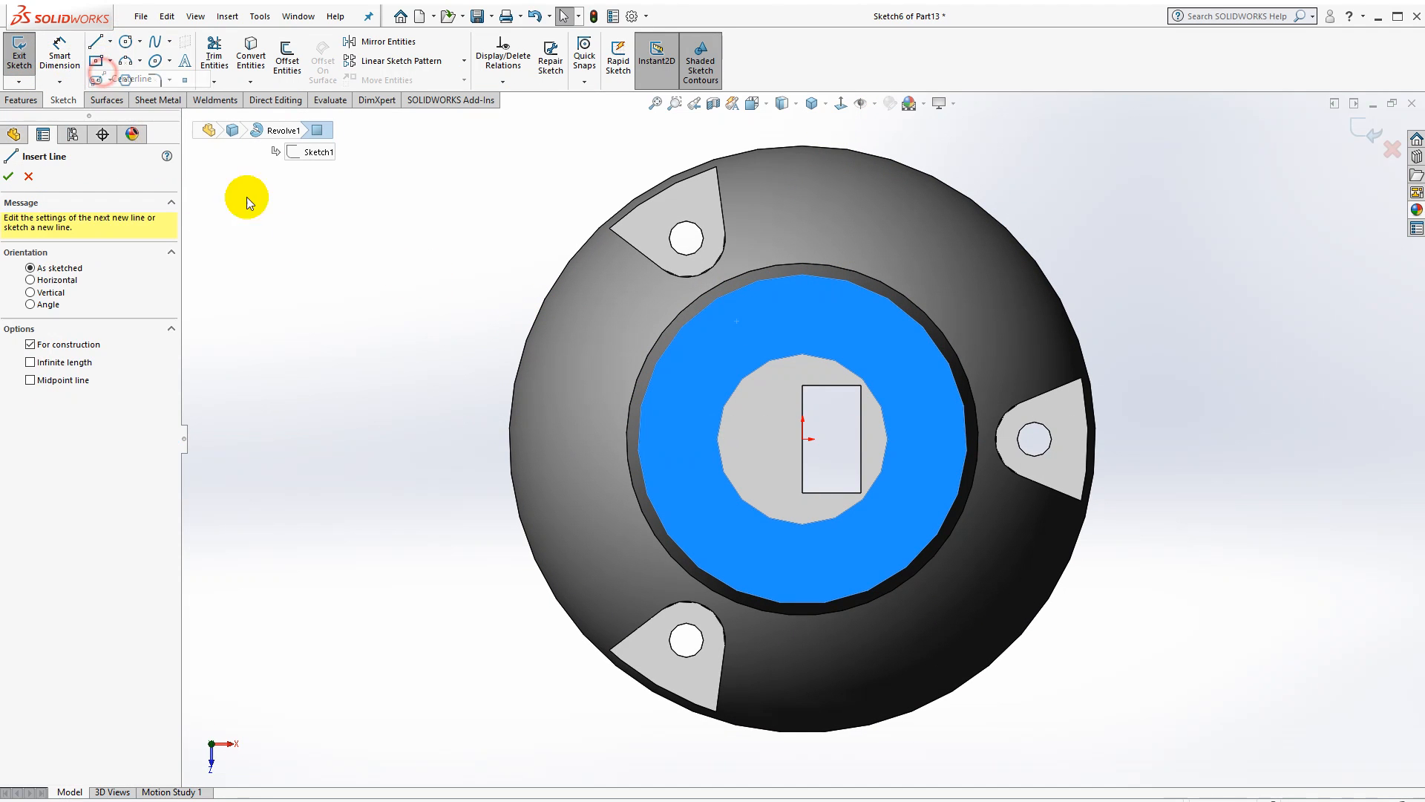
left_click(803, 439)
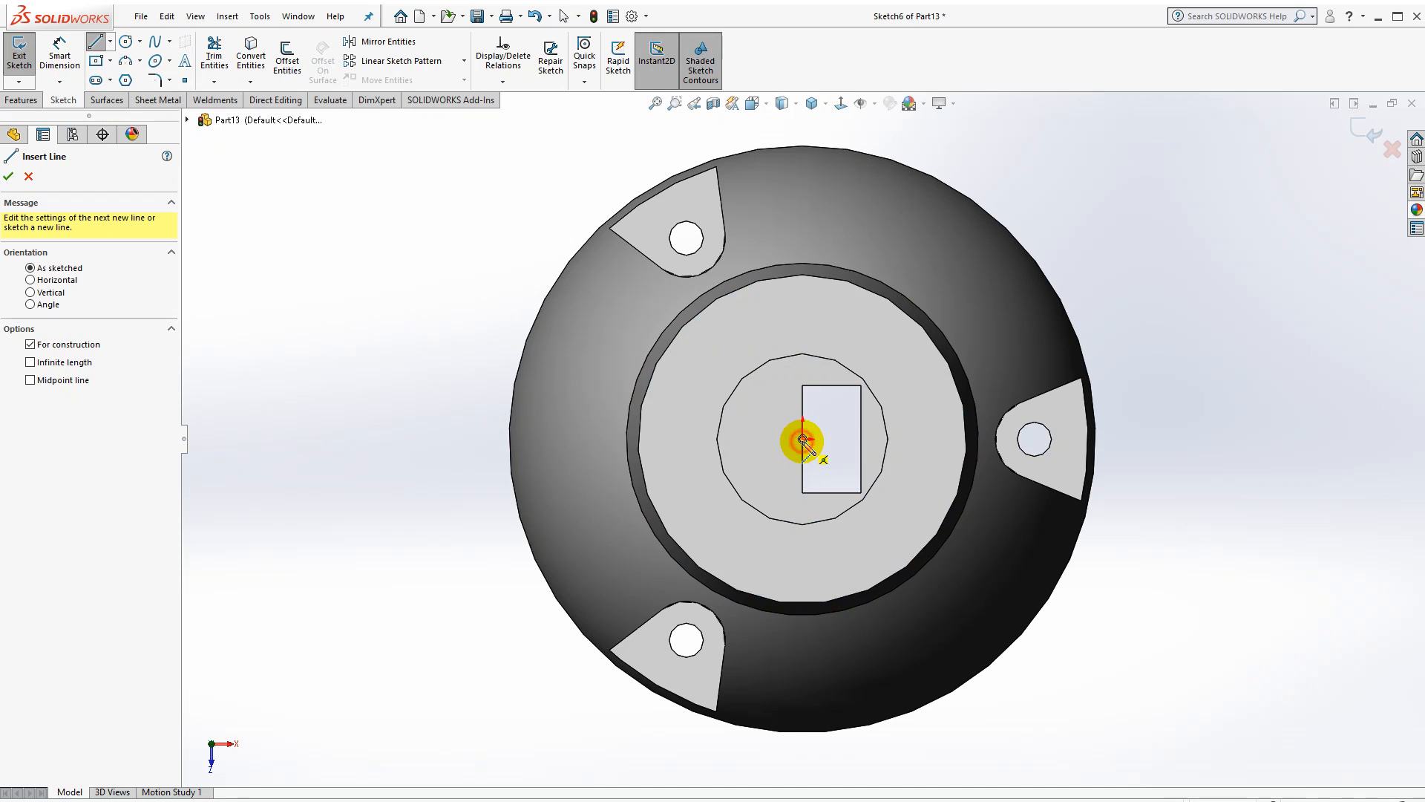
left_click(966, 439)
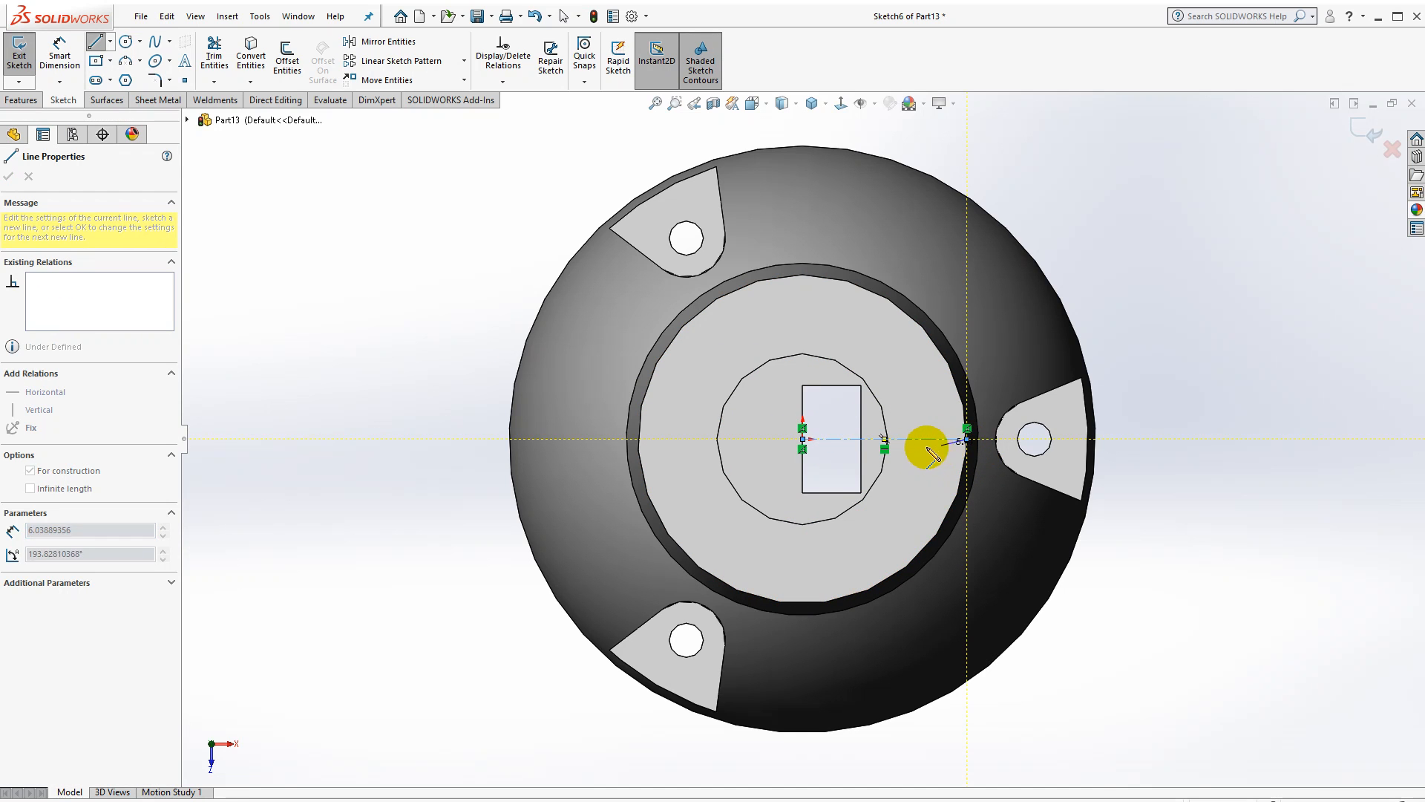
key("Escape")
scroll(950, 449, "down", 6)
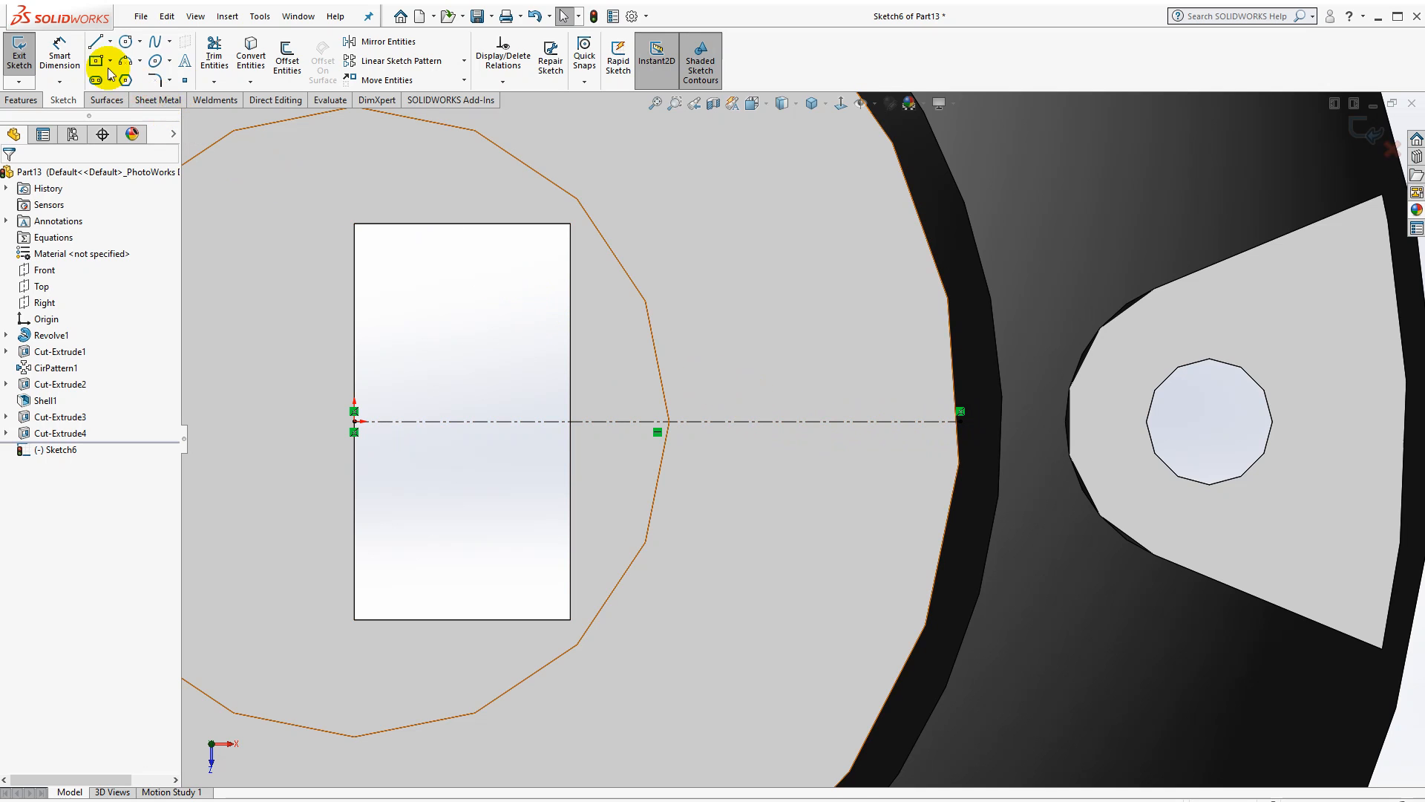
Delete the horizontal centreline that runs from the origin to the ring face's outer edge
left_click(96, 44)
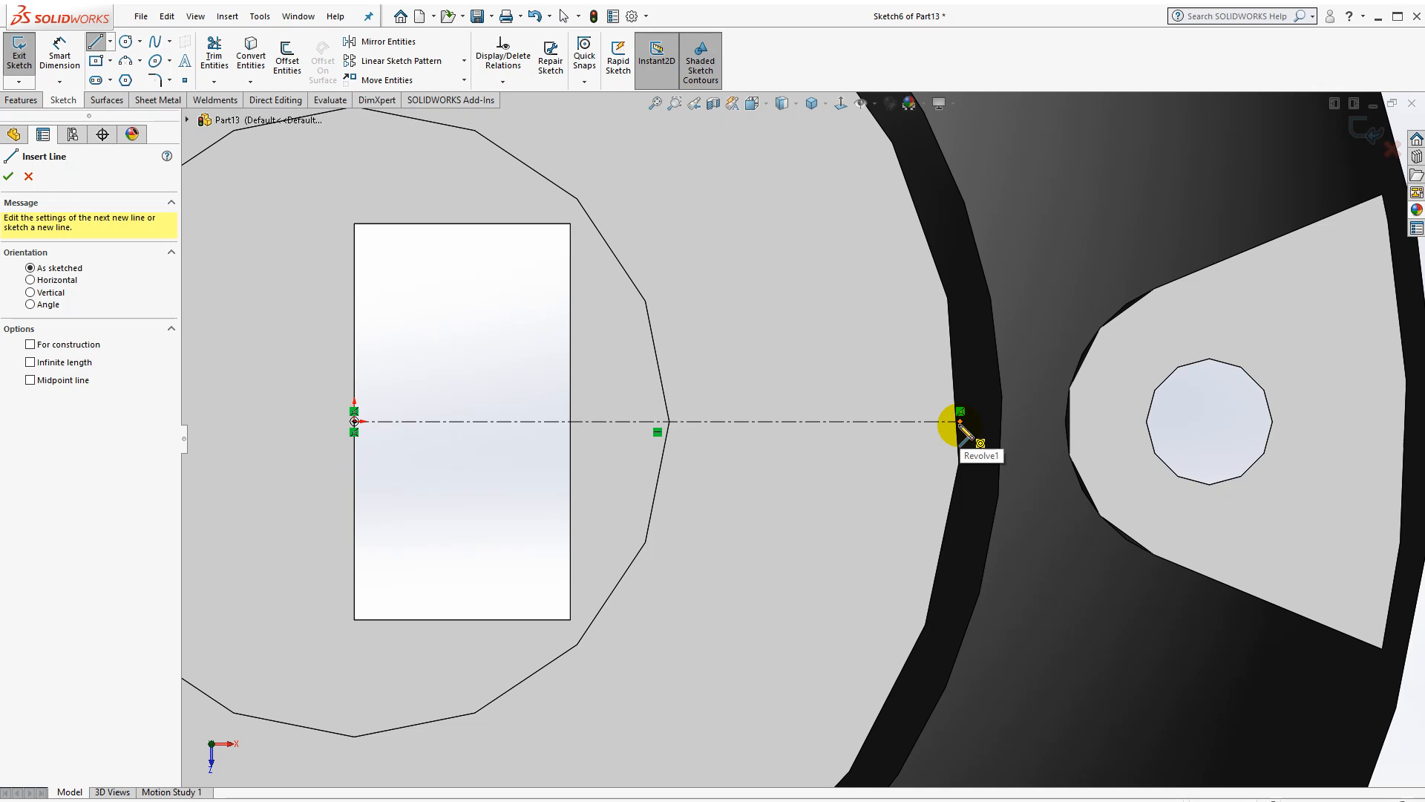
left_click(937, 442)
key("Escape")
left_click(802, 420)
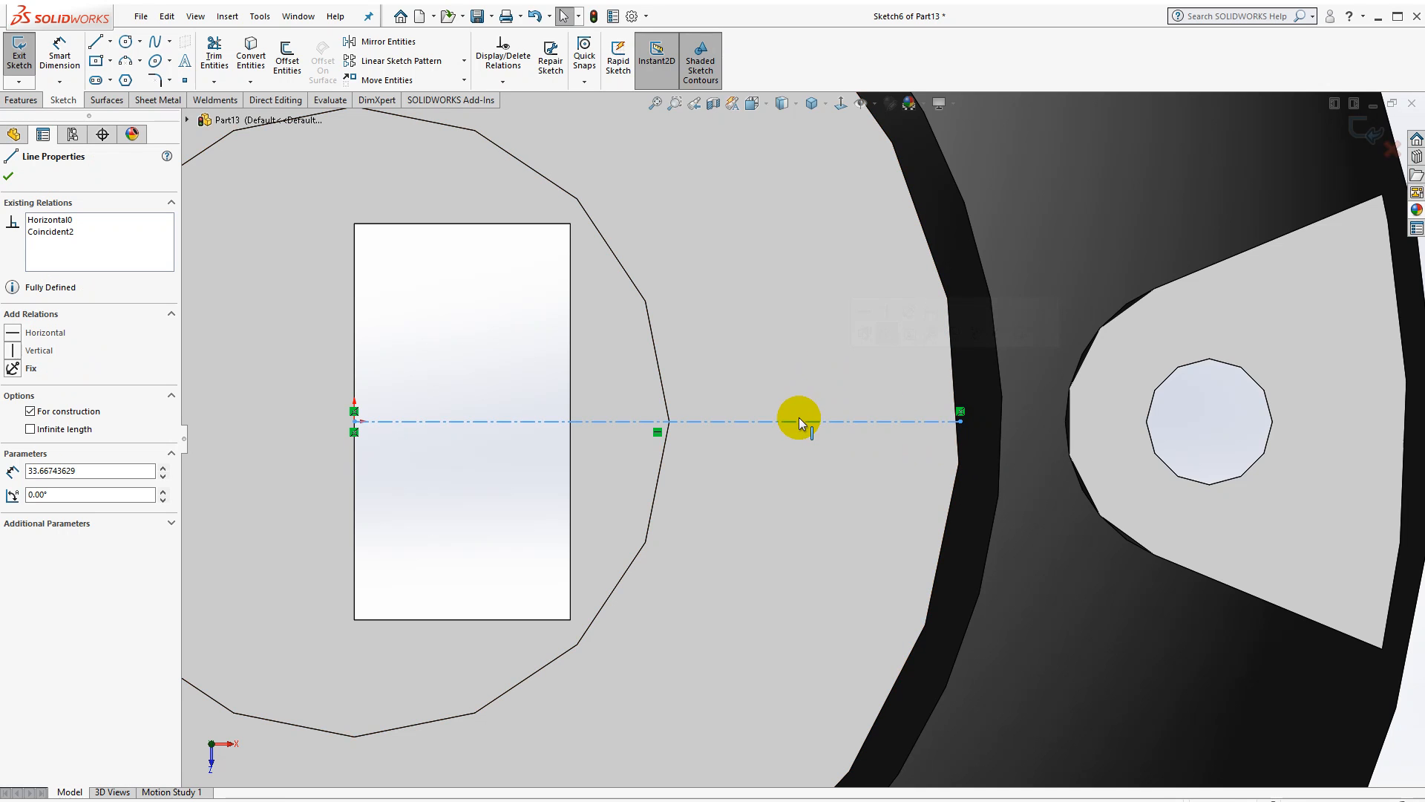
right_click(800, 420)
left_click(816, 605)
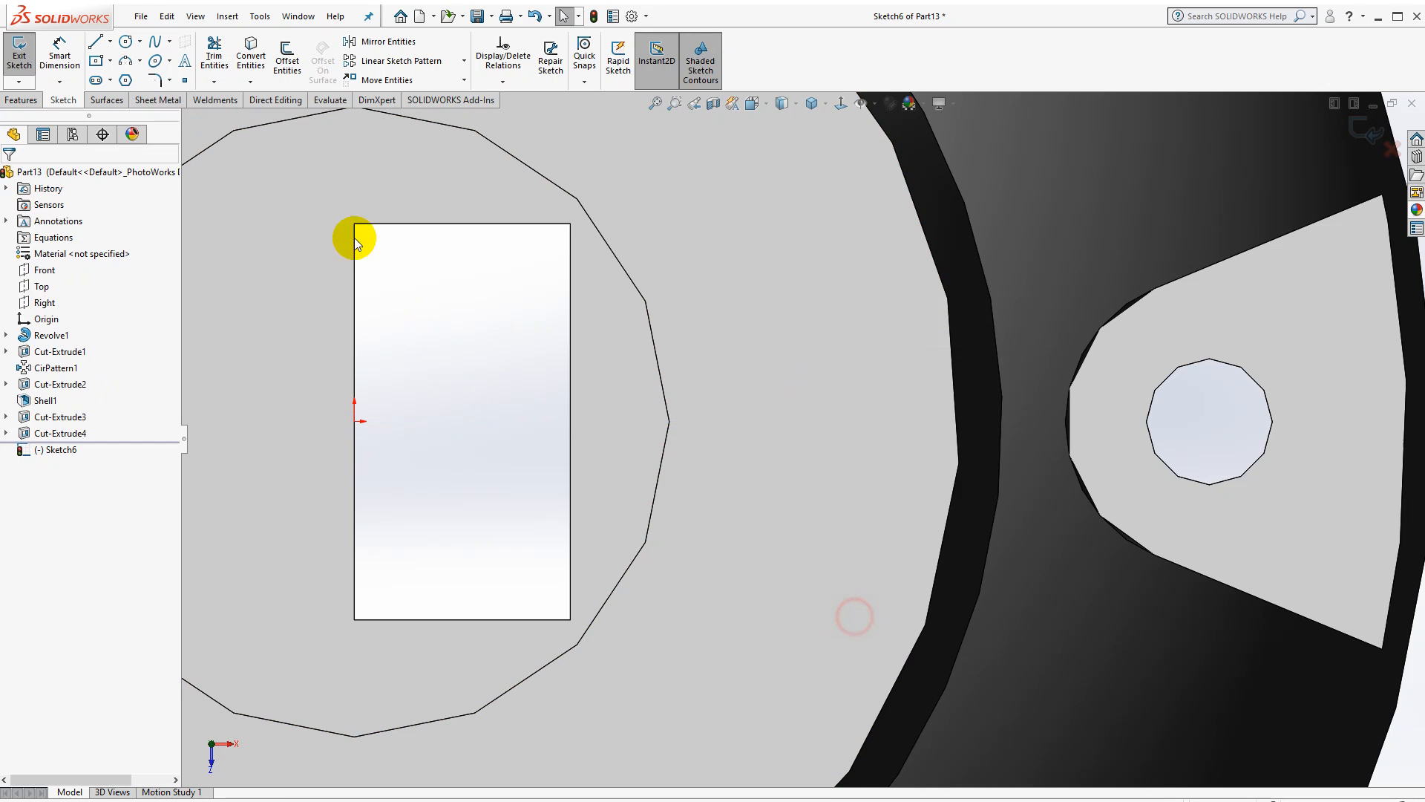
Draw three connected horizontal centrelines from the origin to the recess edge, to a point on the ring face, and to its outer edge
left_click(110, 41)
left_click(127, 72)
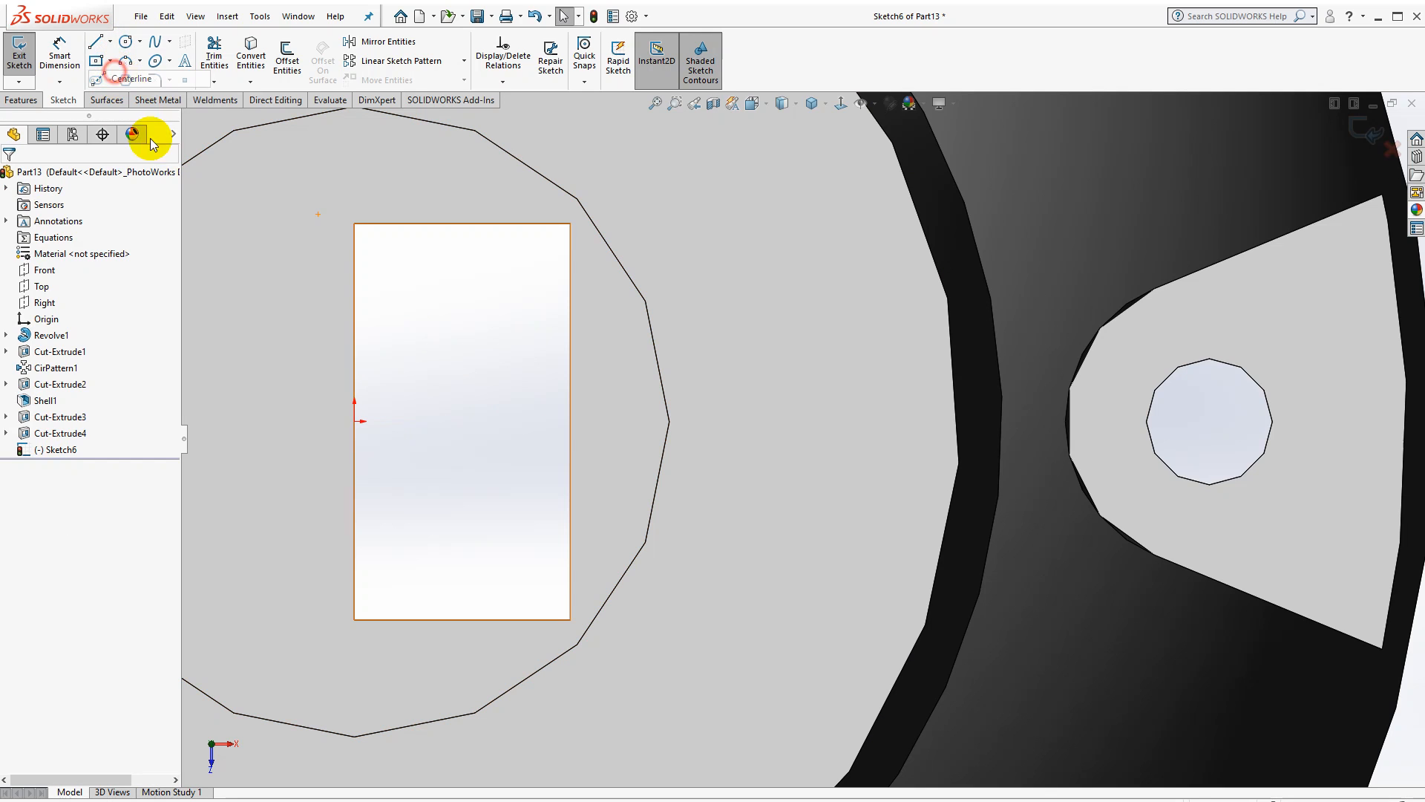
left_click_drag(356, 421, 665, 423)
left_click(668, 421)
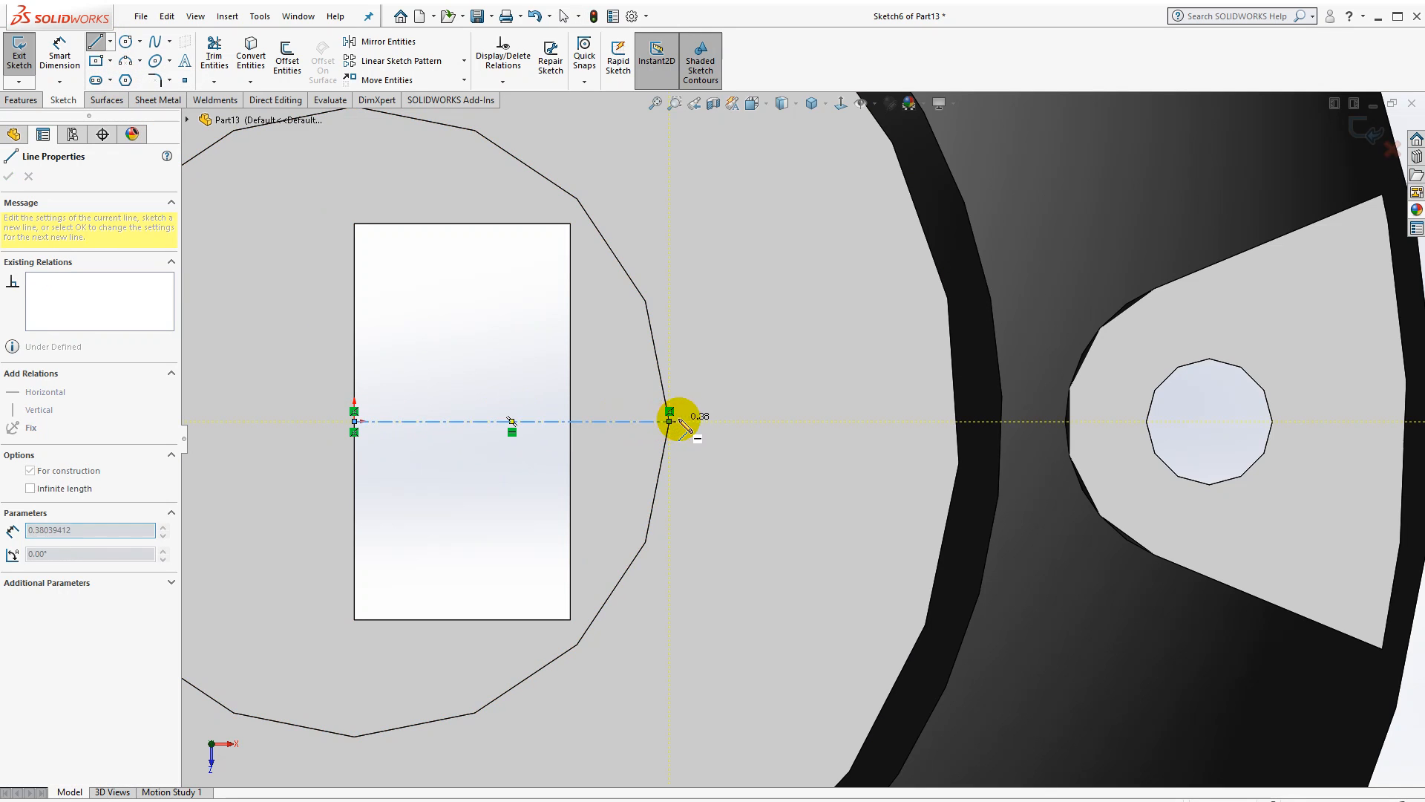
left_click(800, 421)
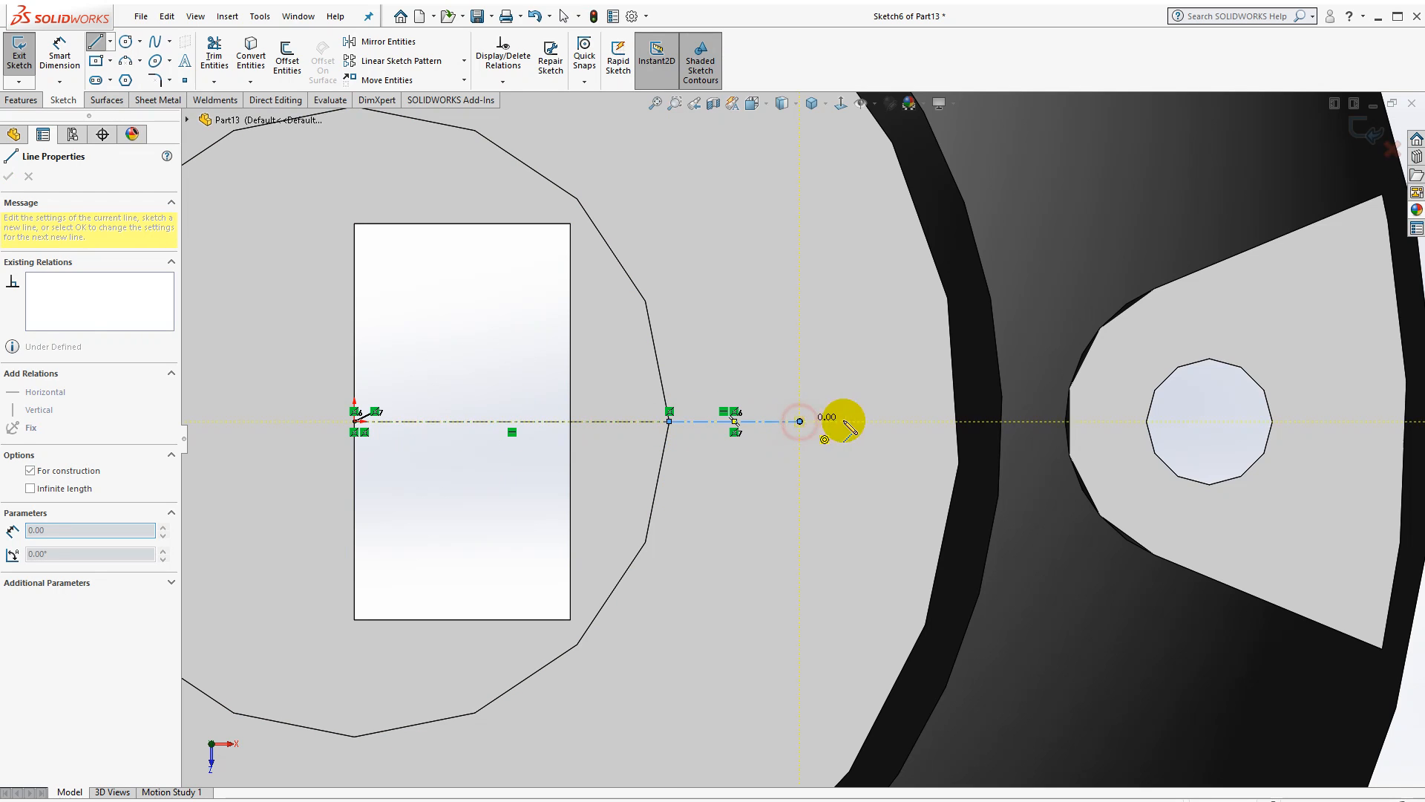
left_click(960, 421)
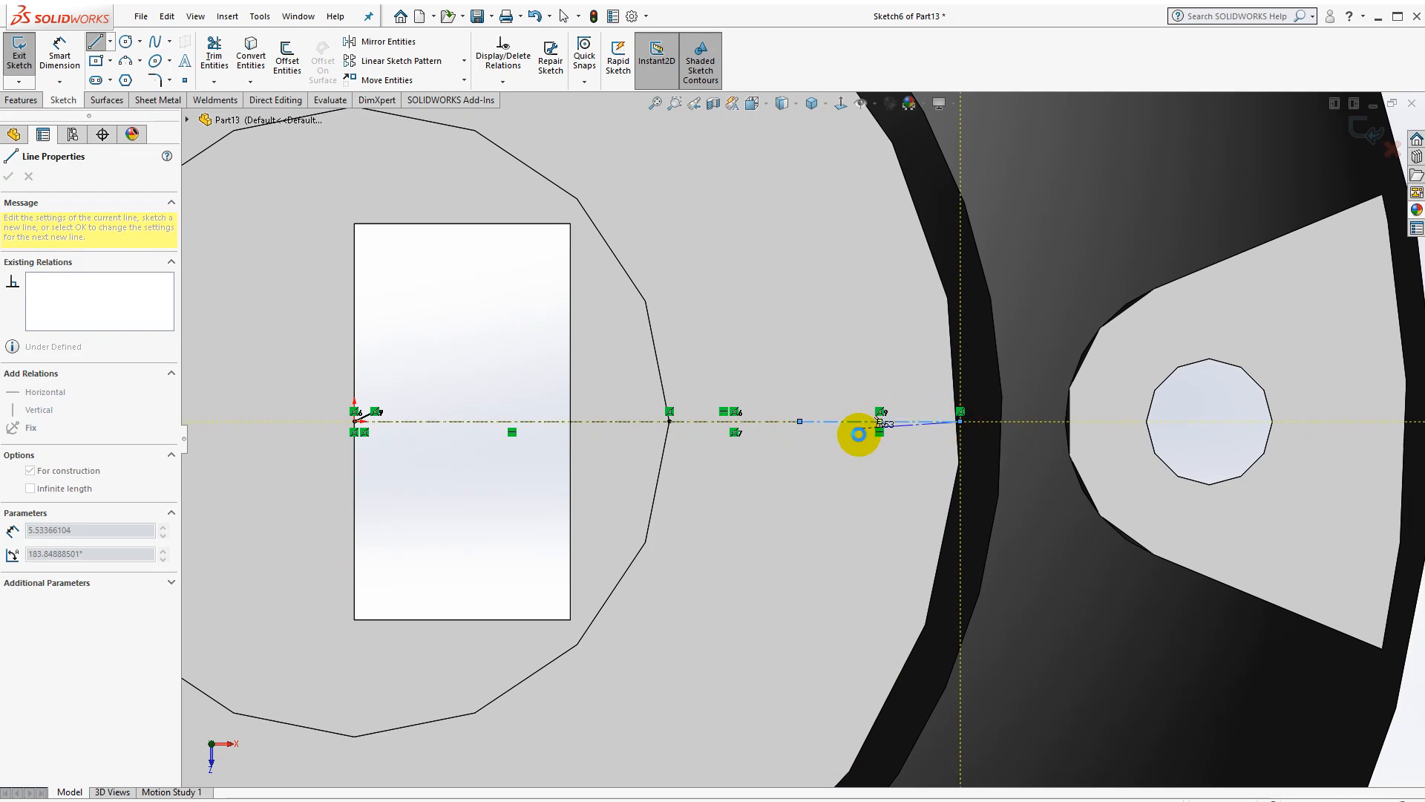
key("Escape")
Make the two centreline segments across the ring face equal in length
scroll(858, 435, "down", 3)
left_click(788, 411)
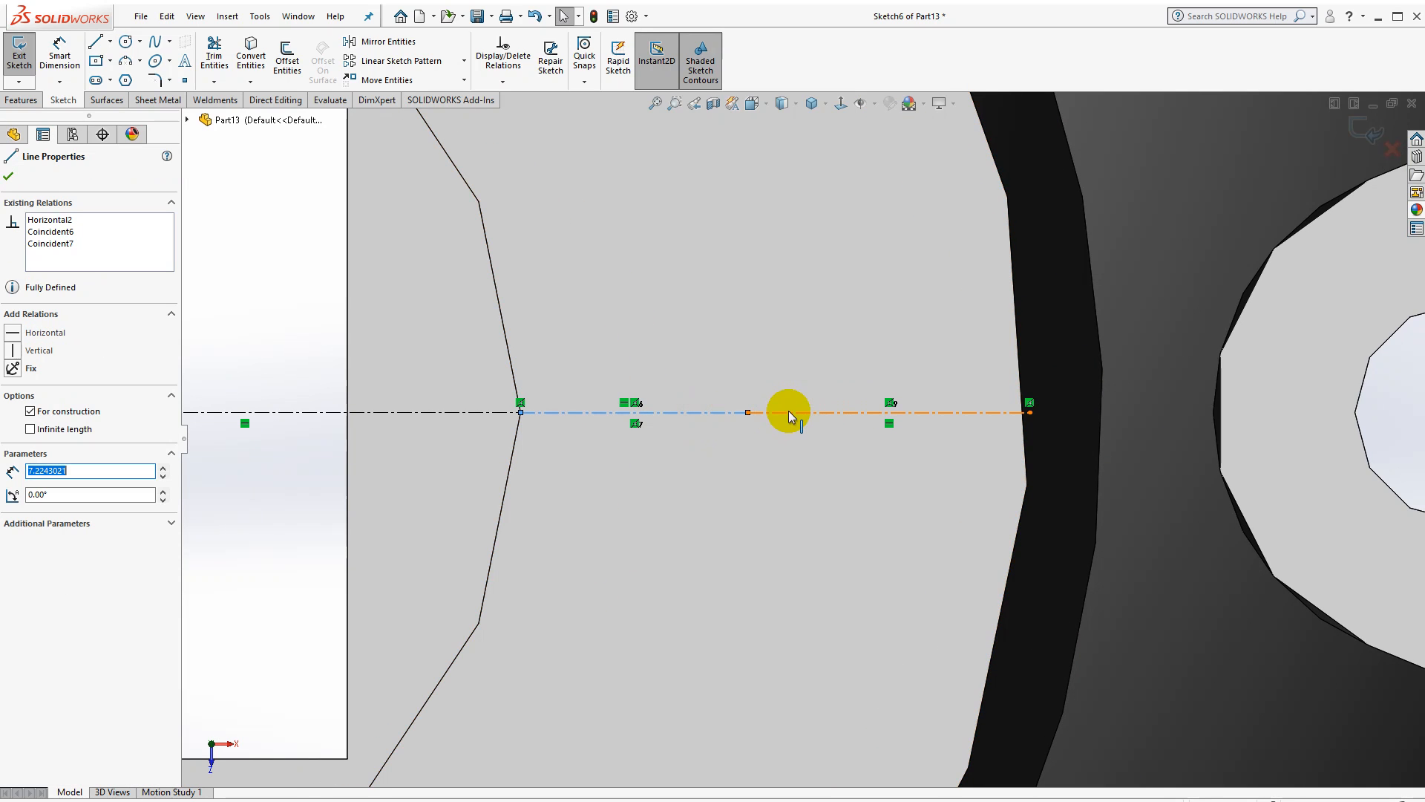
left_click(788, 411, "ctrl")
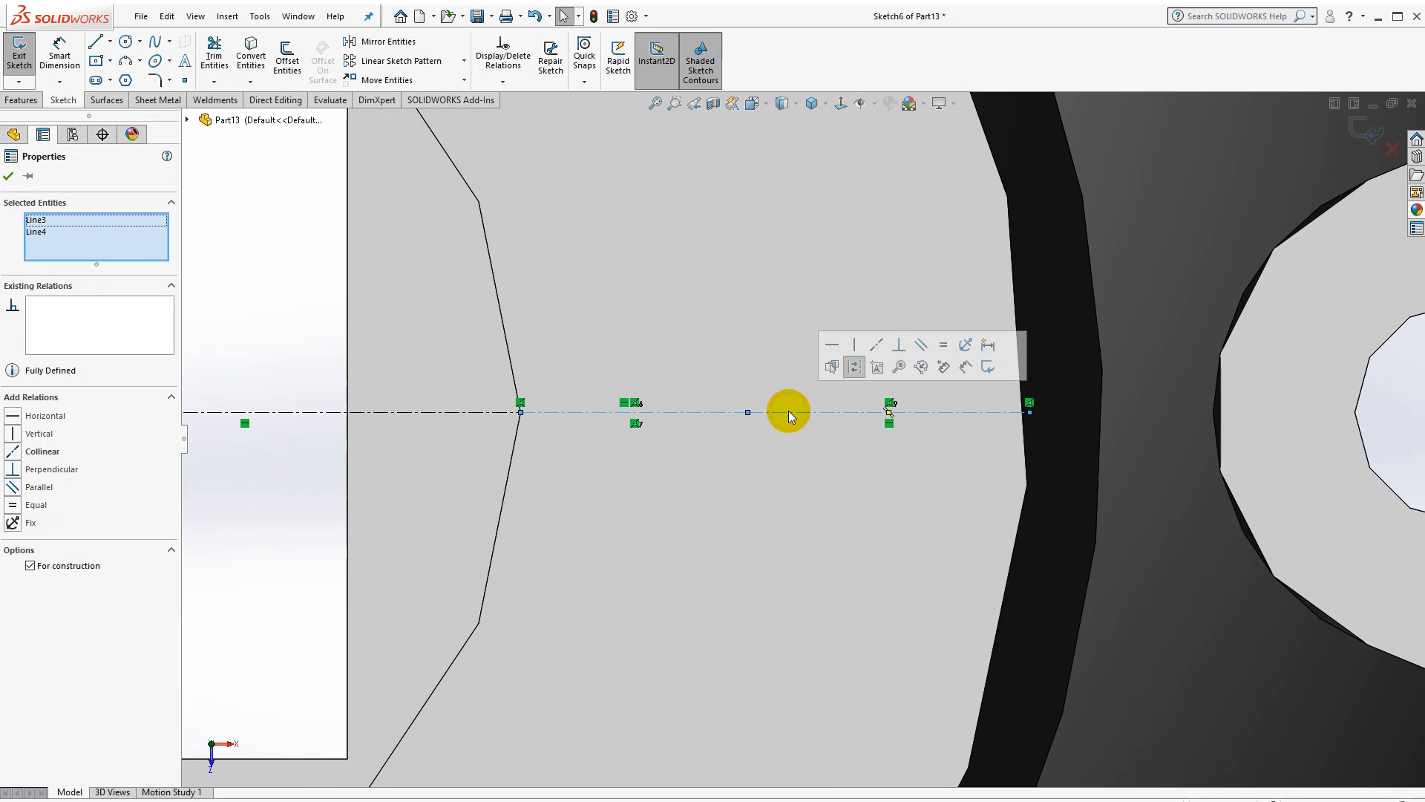
left_click(941, 349)
scroll(752, 416, "up", 2)
left_click(475, 474)
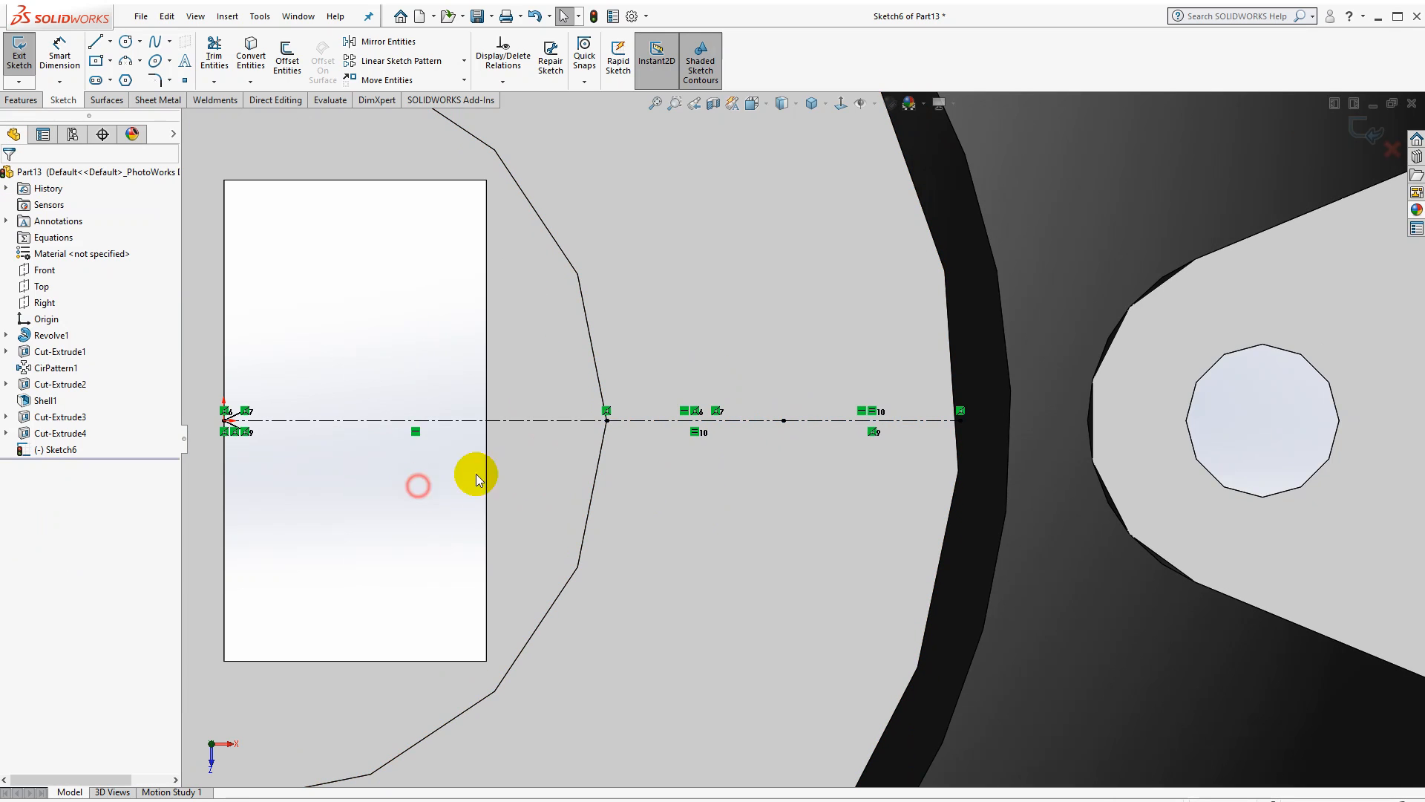
scroll(716, 430, "up", 1)
left_click(127, 42)
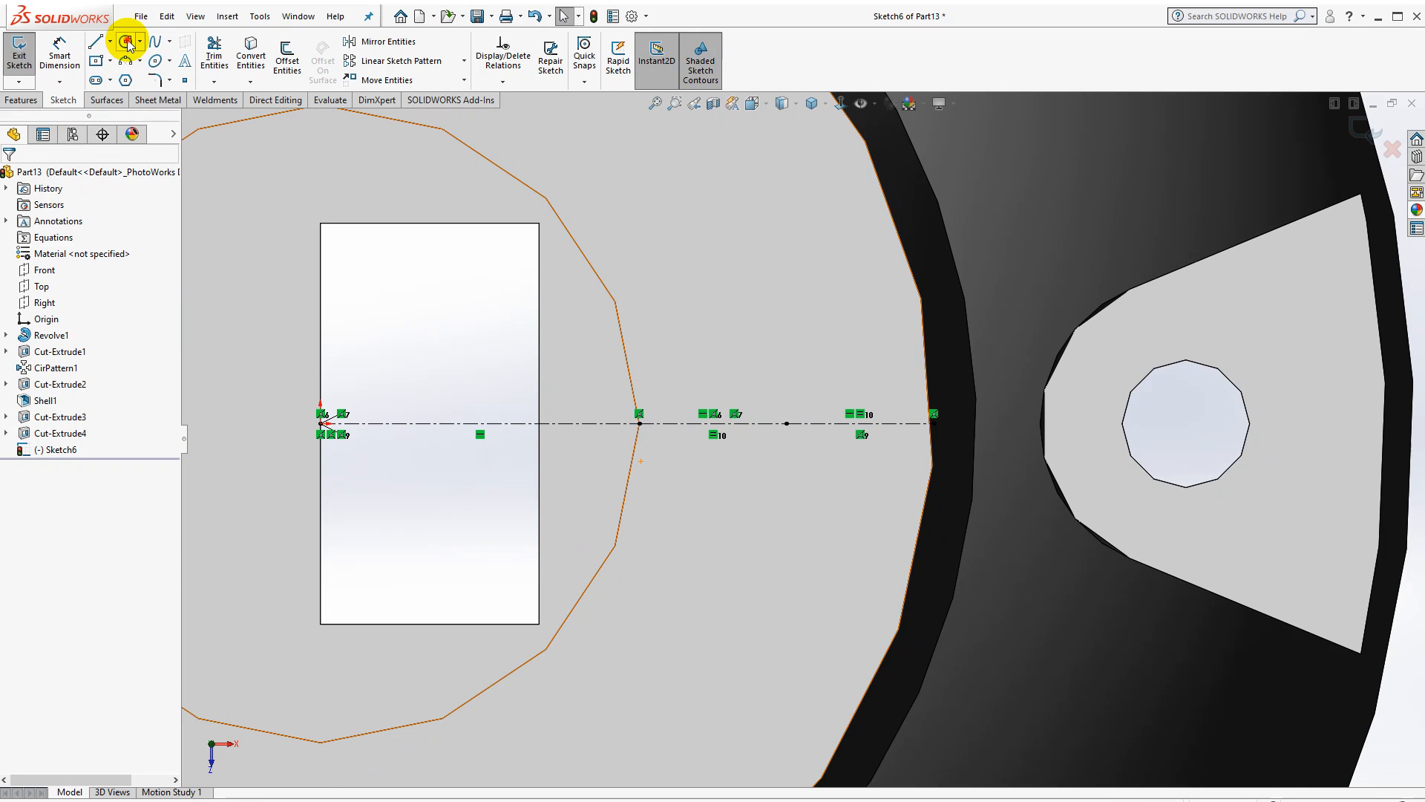
left_click(321, 424)
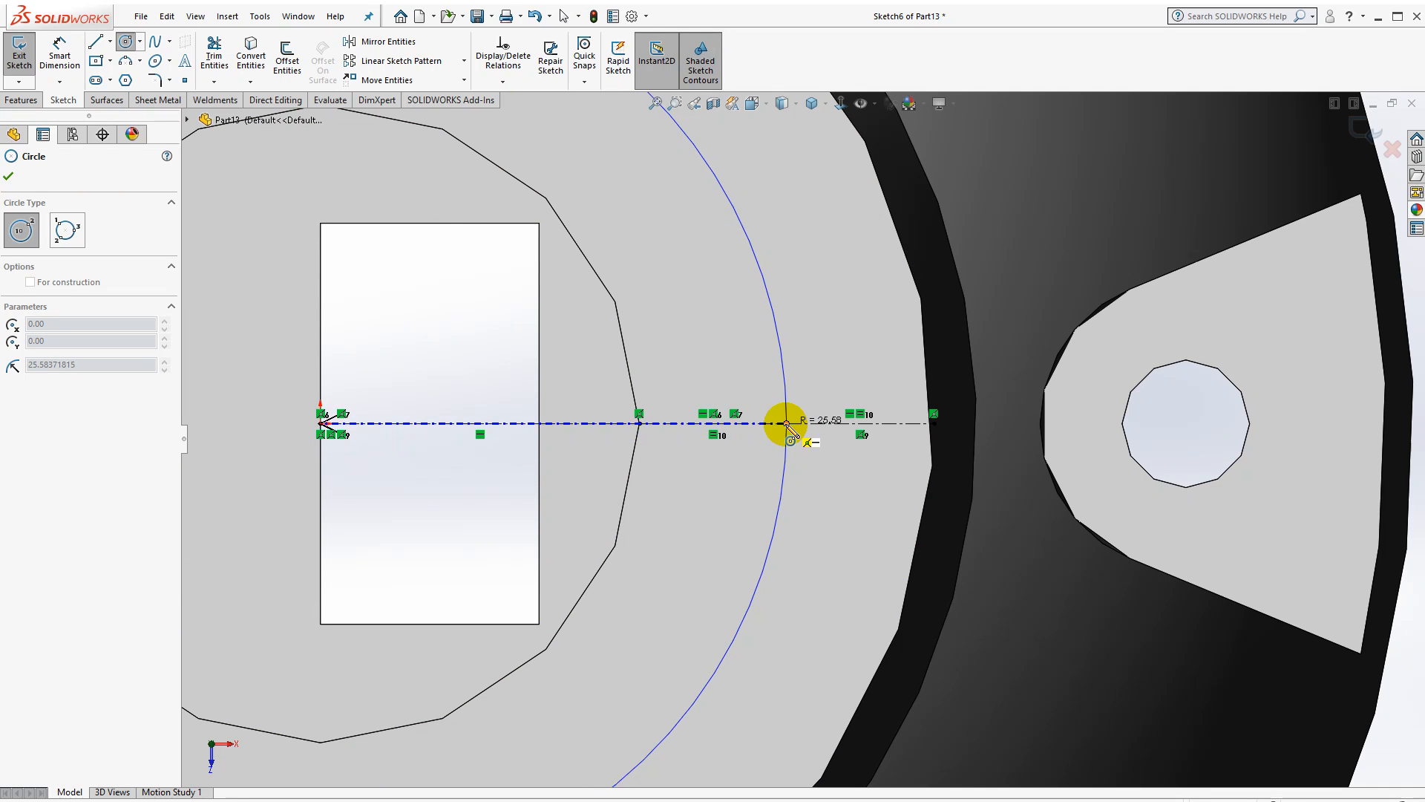
key("Escape")
key("z")
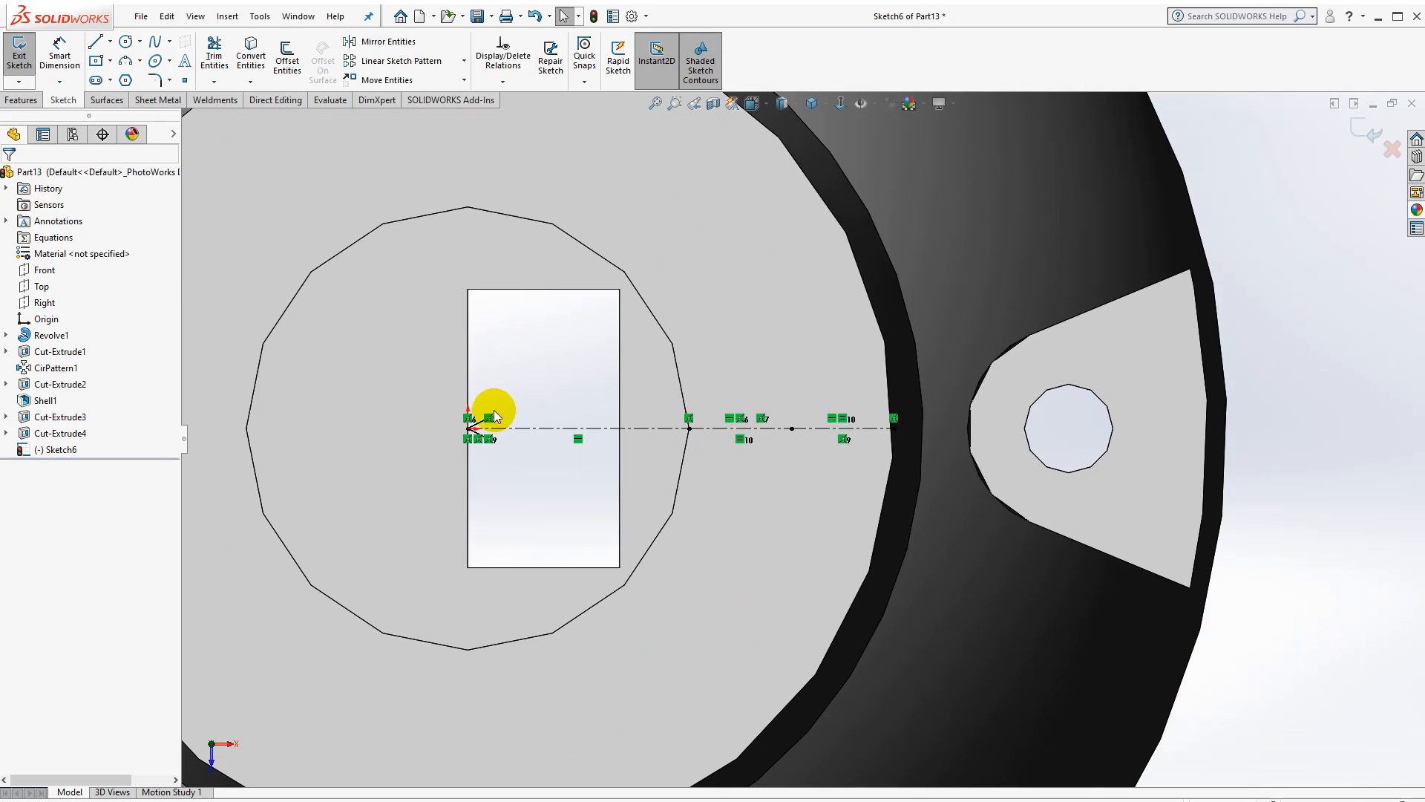
Draw a circle centred on the point joining the two equal centrelines and dimension its diameter to 4 mm
left_click(125, 43)
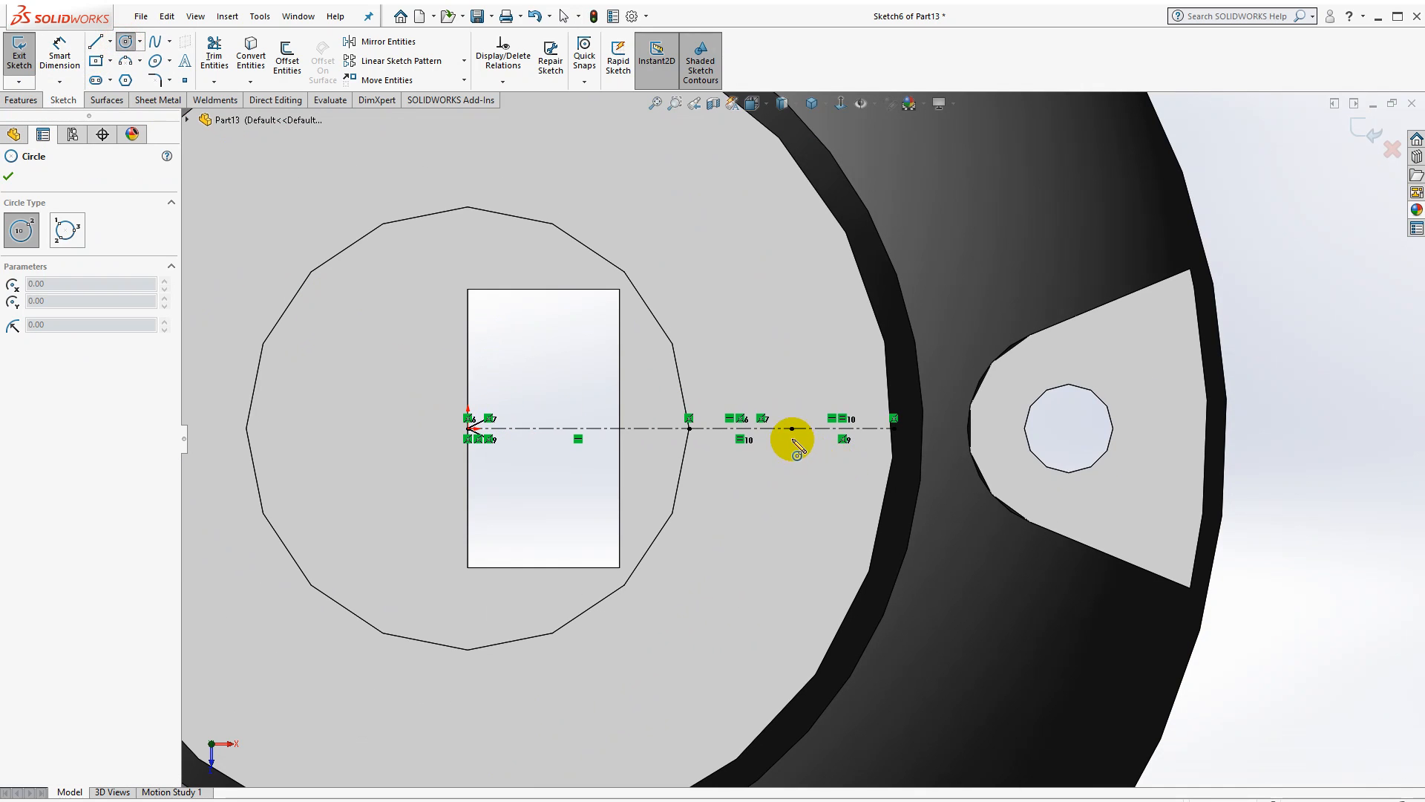
left_click(793, 430)
left_click(803, 464)
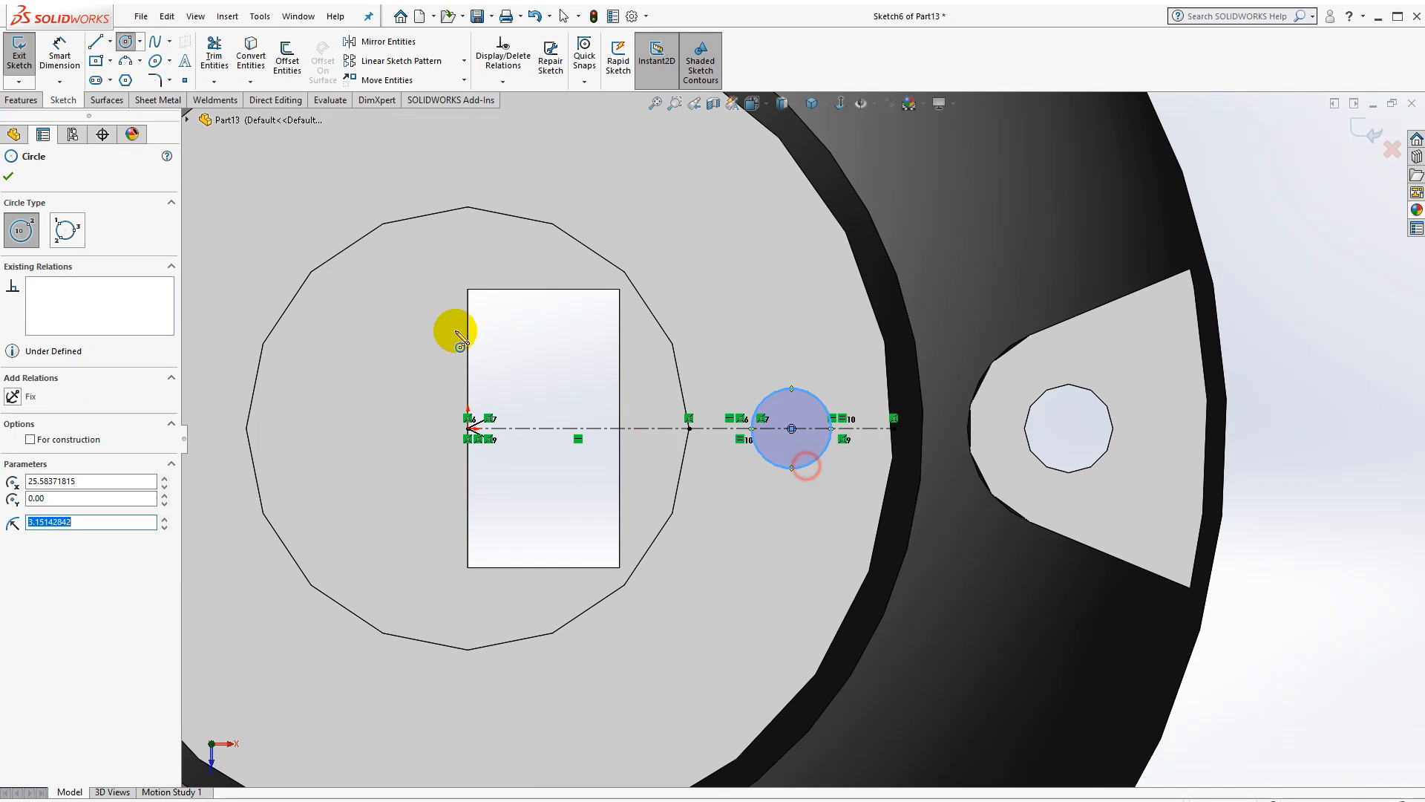
left_click(60, 53)
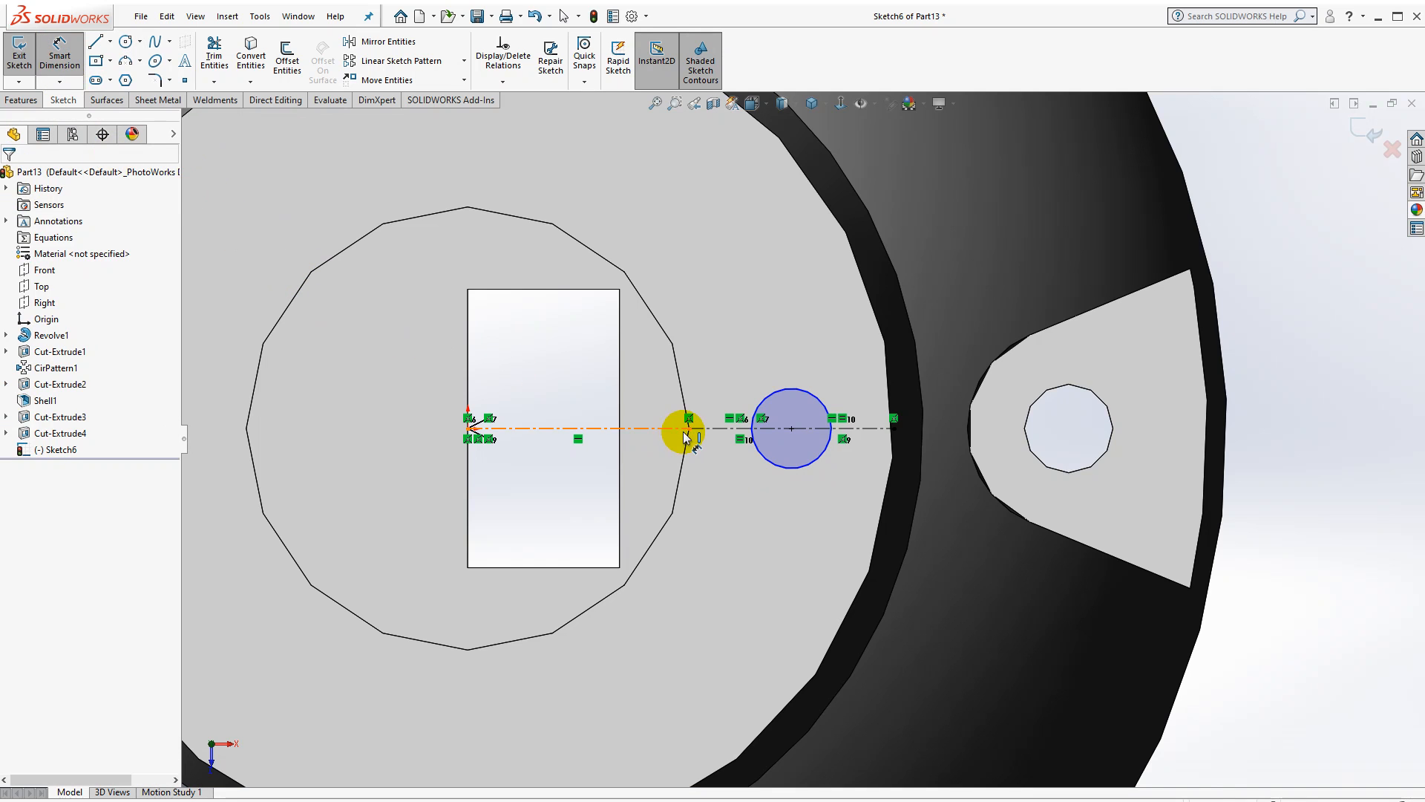
left_click(764, 405)
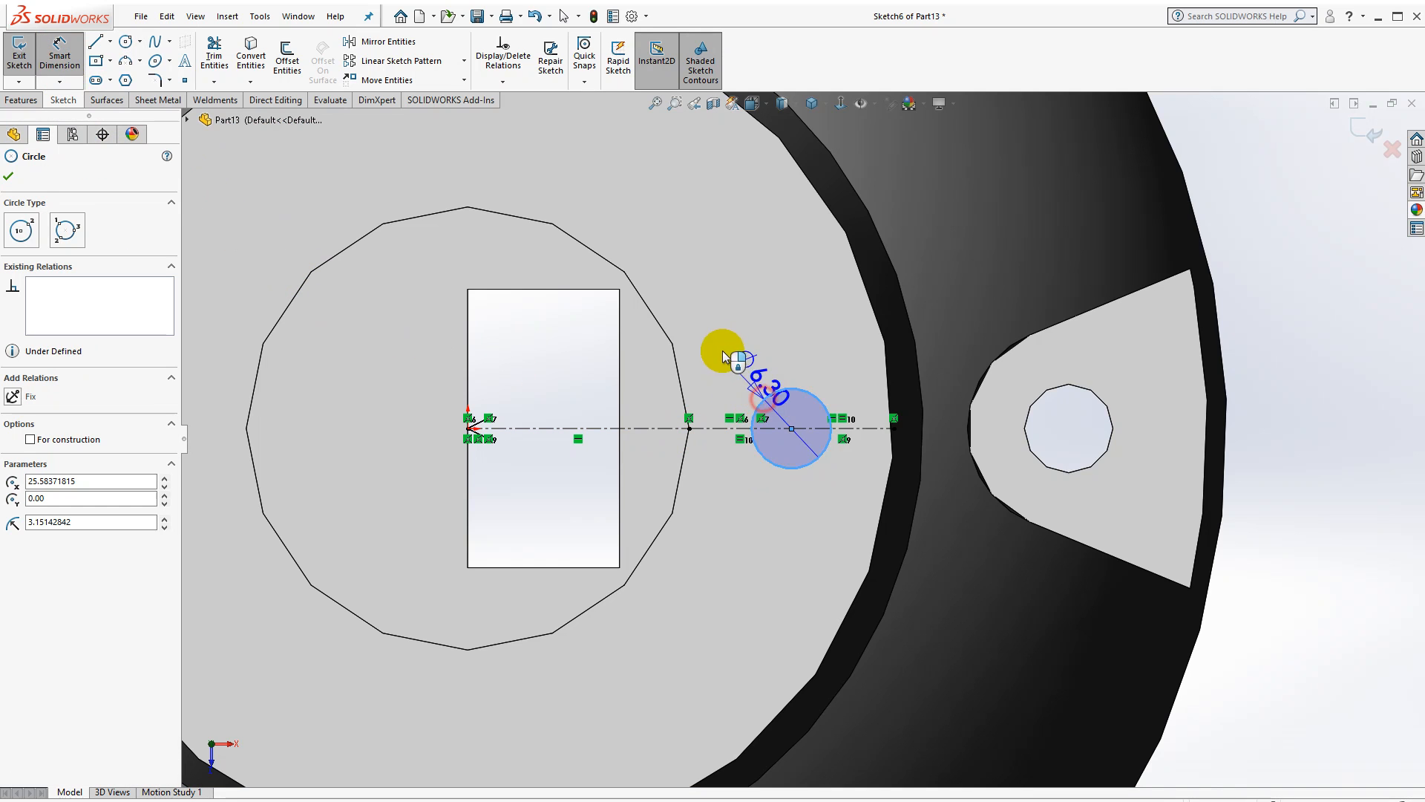
left_click(774, 331)
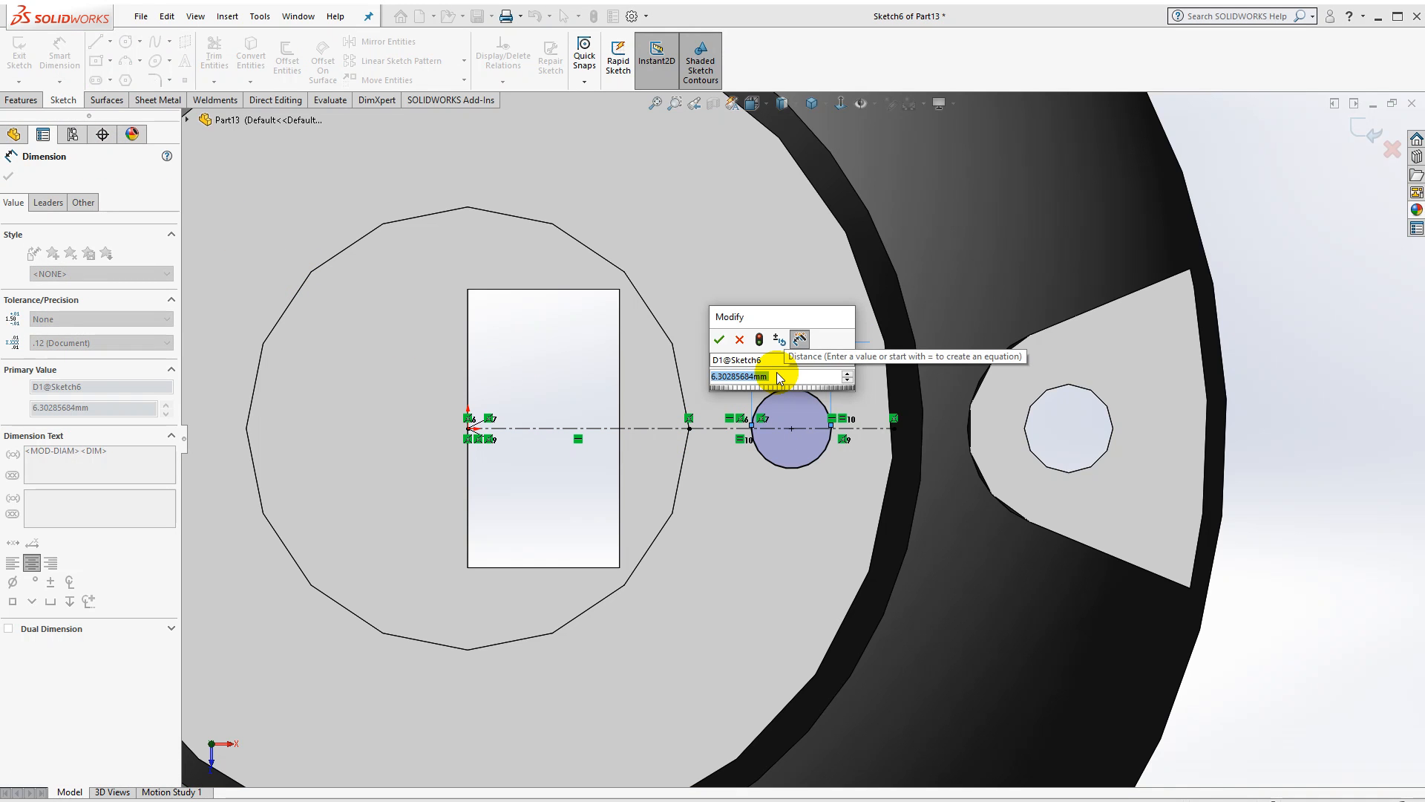
type("4")
key("Return")
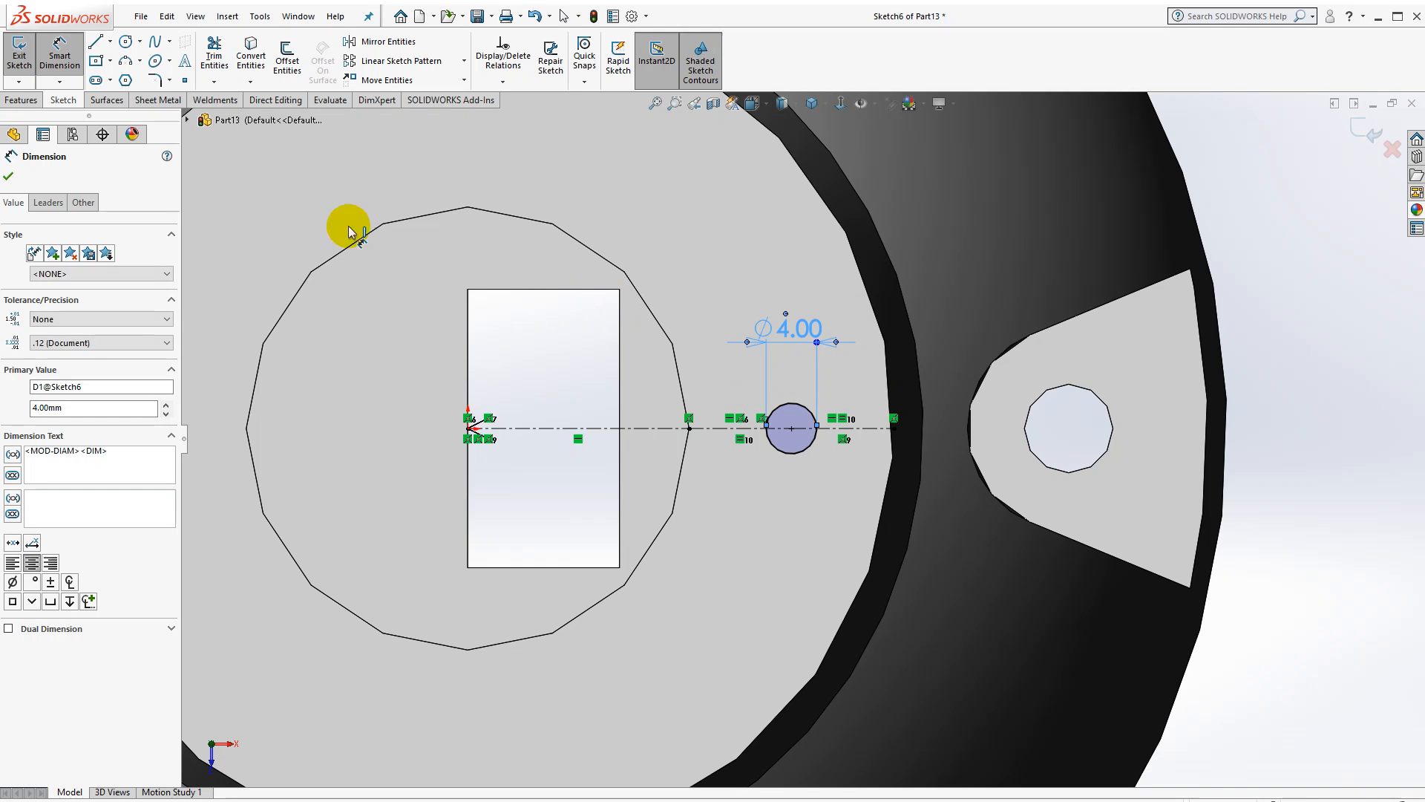
Cut-extrude the 4 mm circle through the top ring face with the Up To Next end condition
left_click(20, 101)
left_click(218, 53)
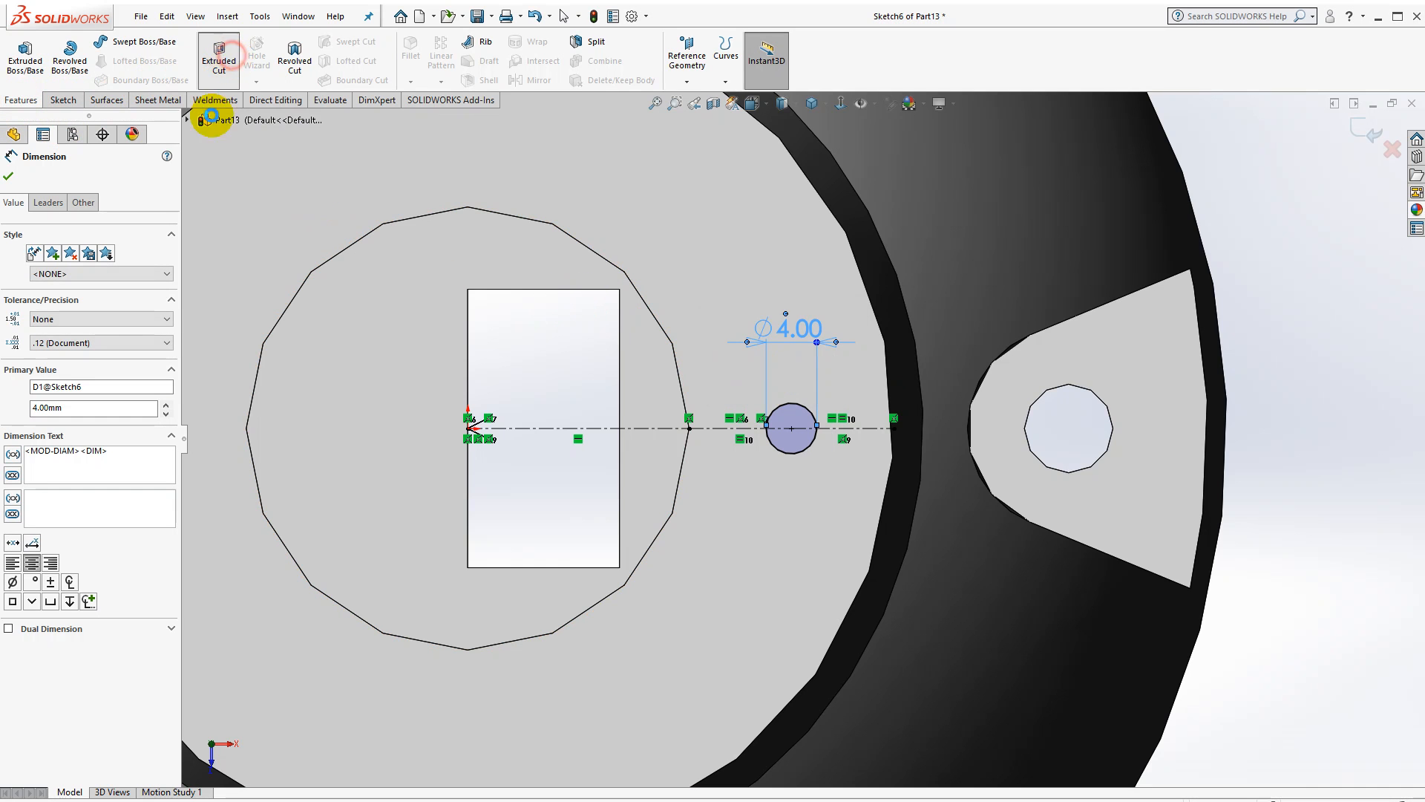
left_click(117, 270)
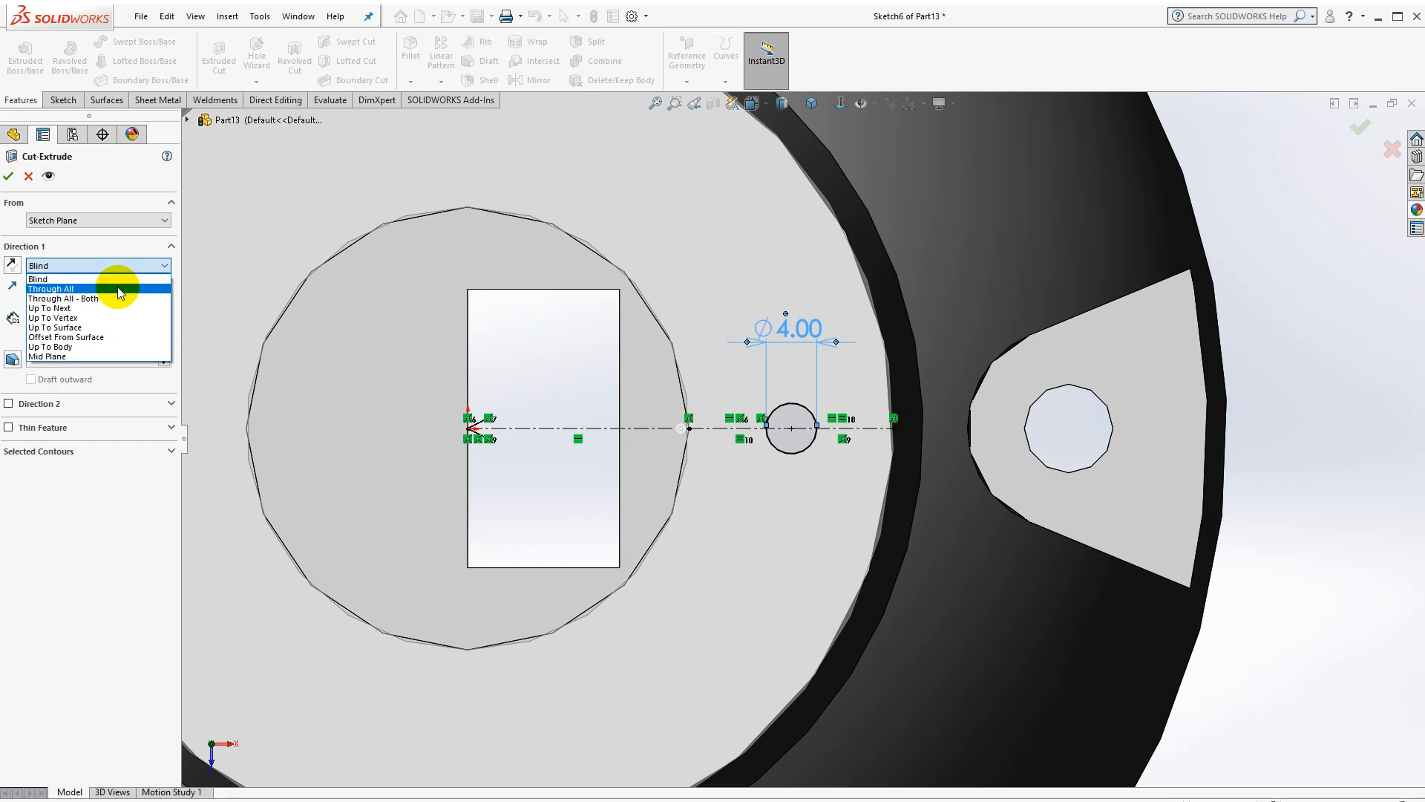
left_click(115, 308)
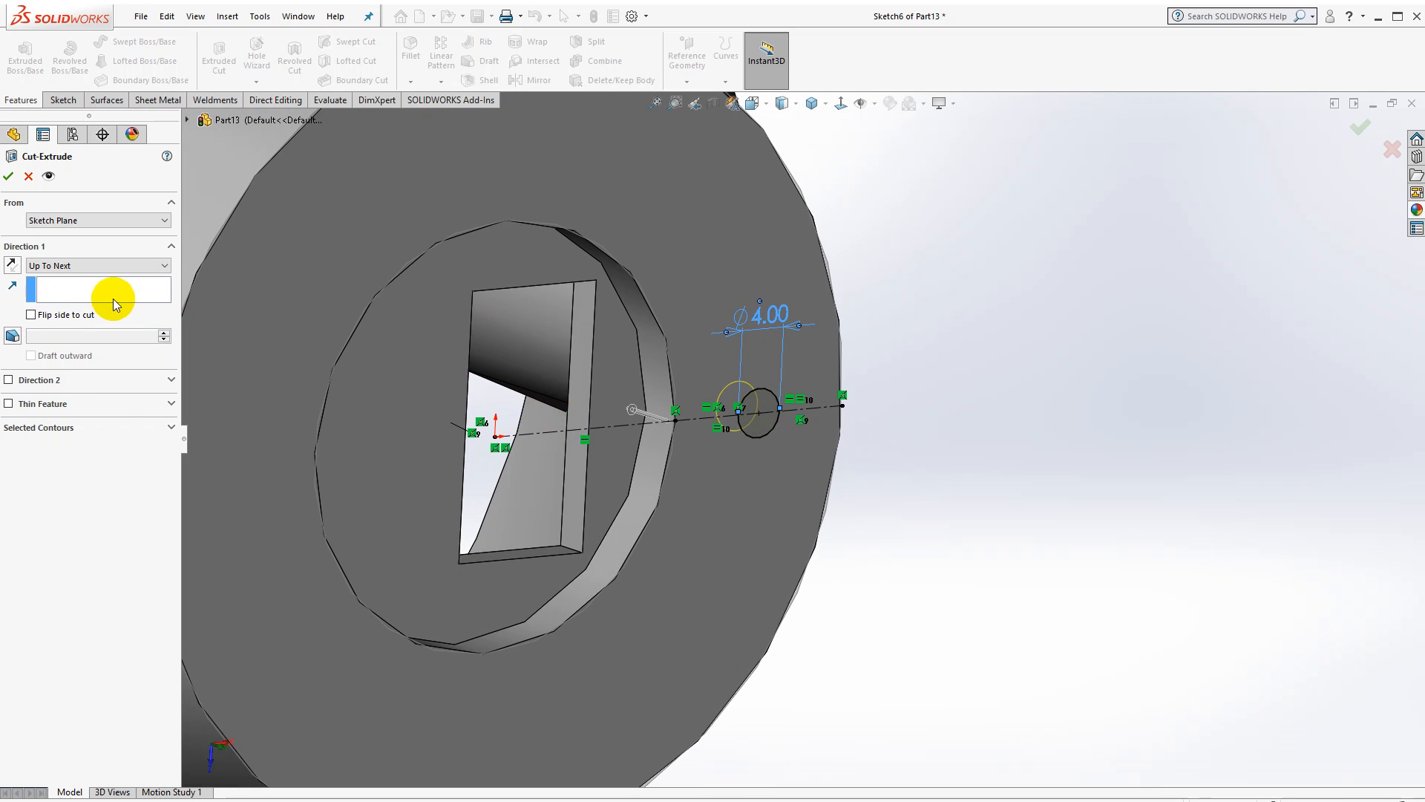
left_click(9, 177)
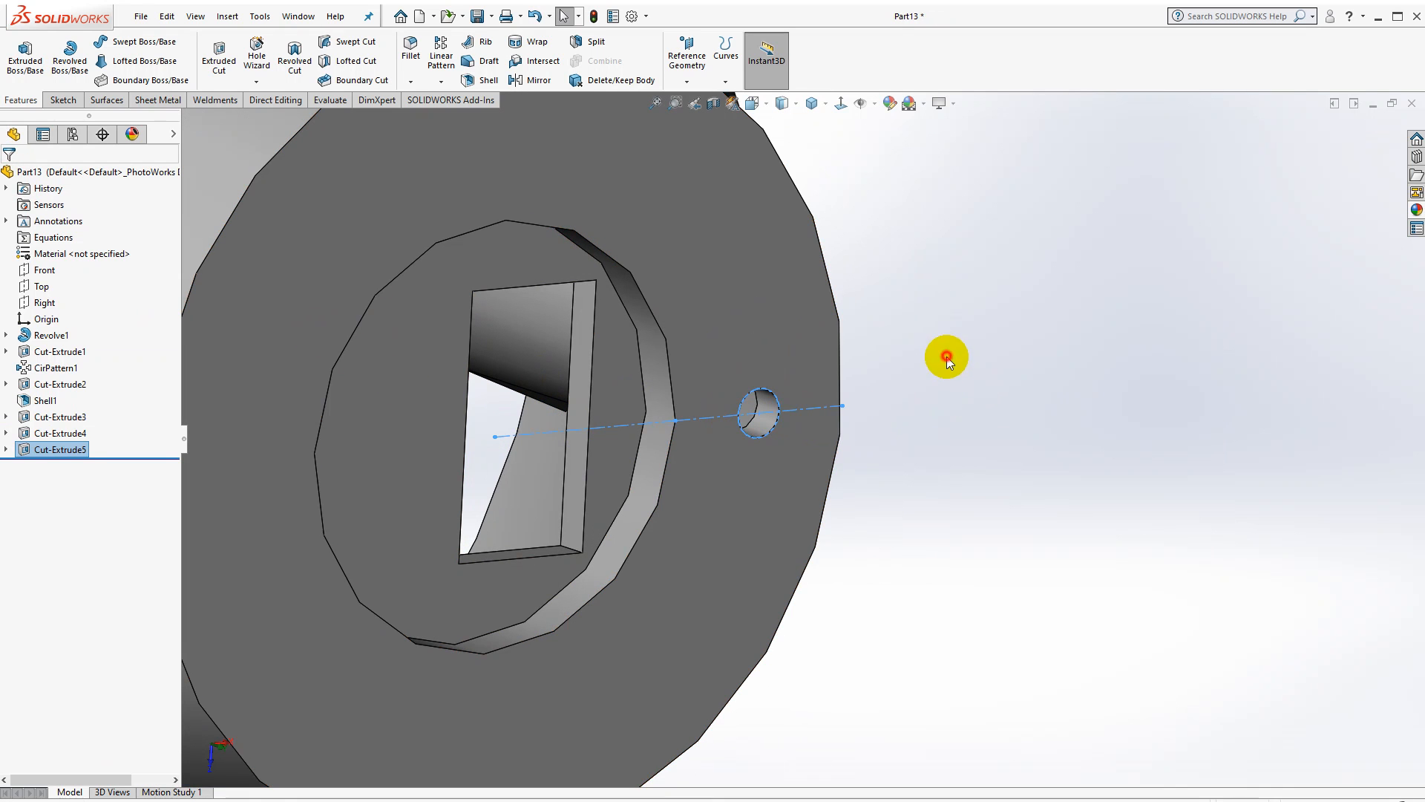
left_click(946, 357)
Circular-pattern the 4 mm hole about the recess's circular edge with 6 equally spaced instances over 360°
scroll(723, 422, "up", 2)
scroll(723, 421, "down", 2)
middle_click_drag(785, 436, 599, 292)
scroll(671, 374, "up", 3)
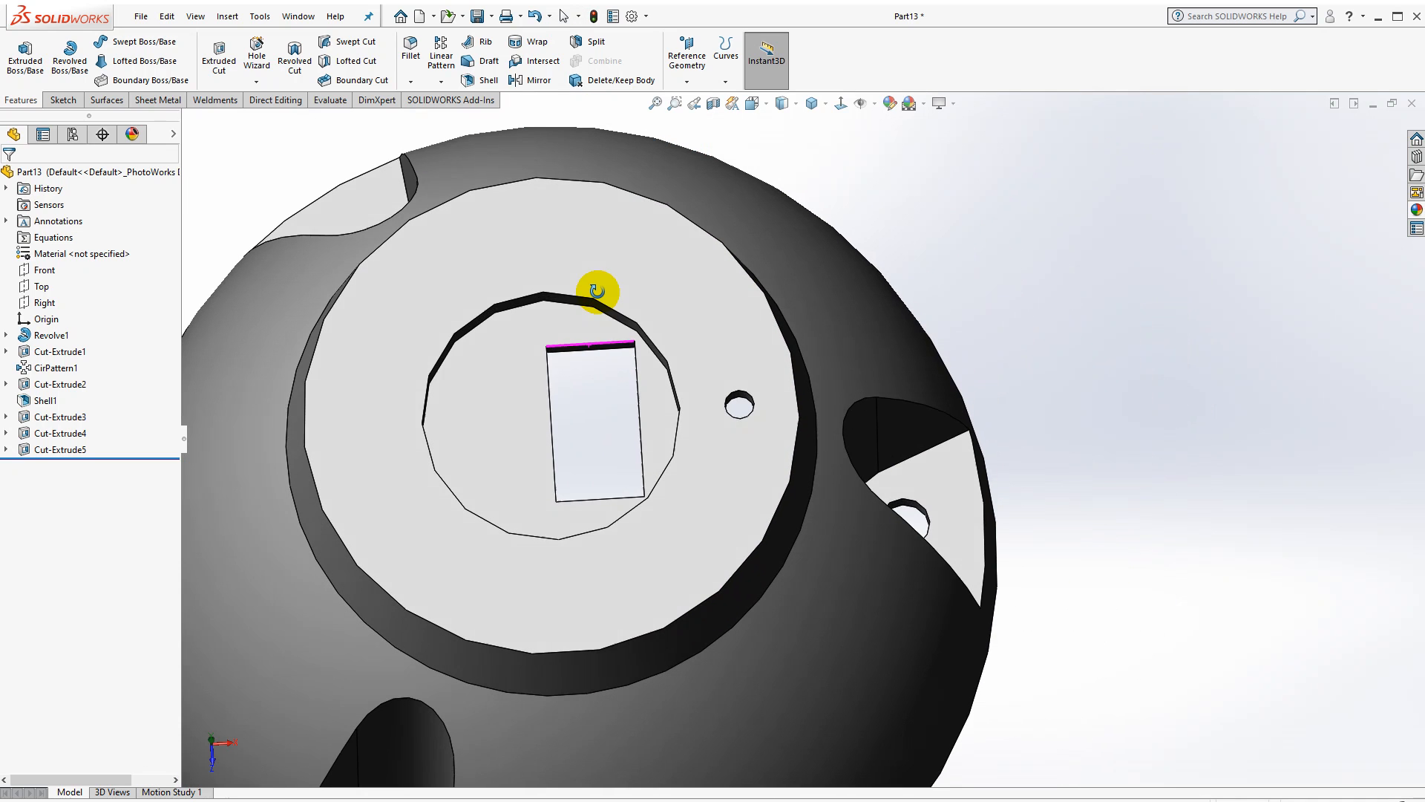
left_click(430, 82)
left_click(463, 117)
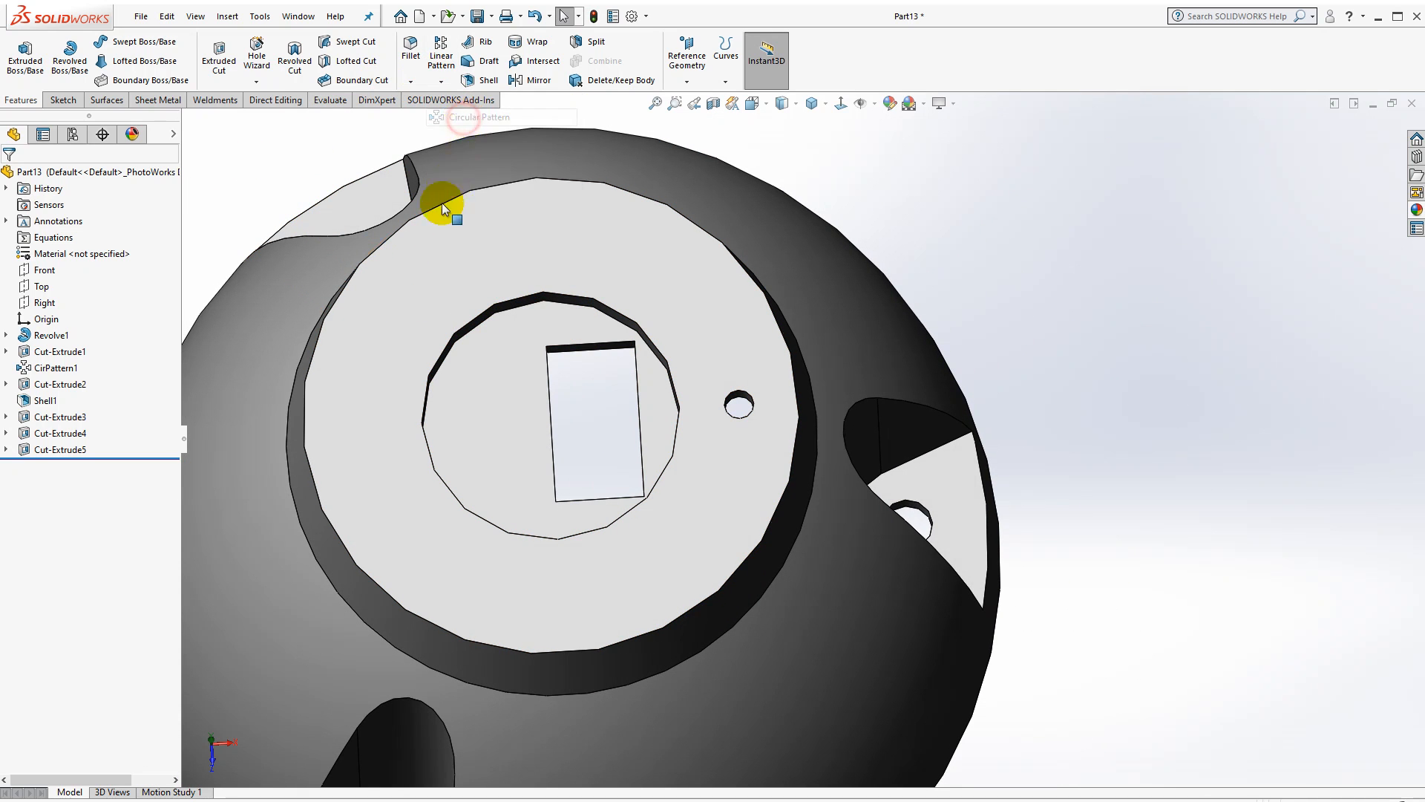
left_click(739, 397)
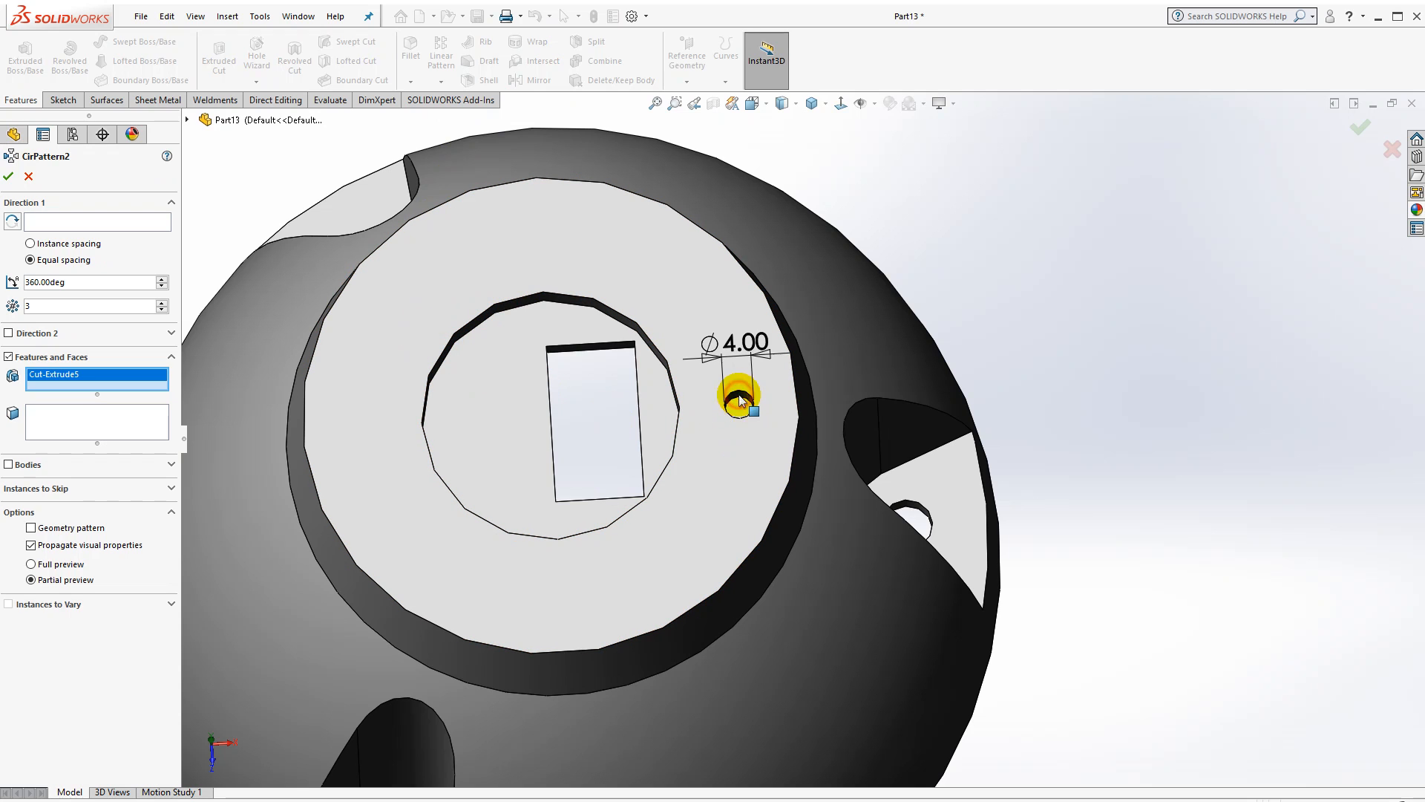
left_click(89, 224)
left_click(617, 314)
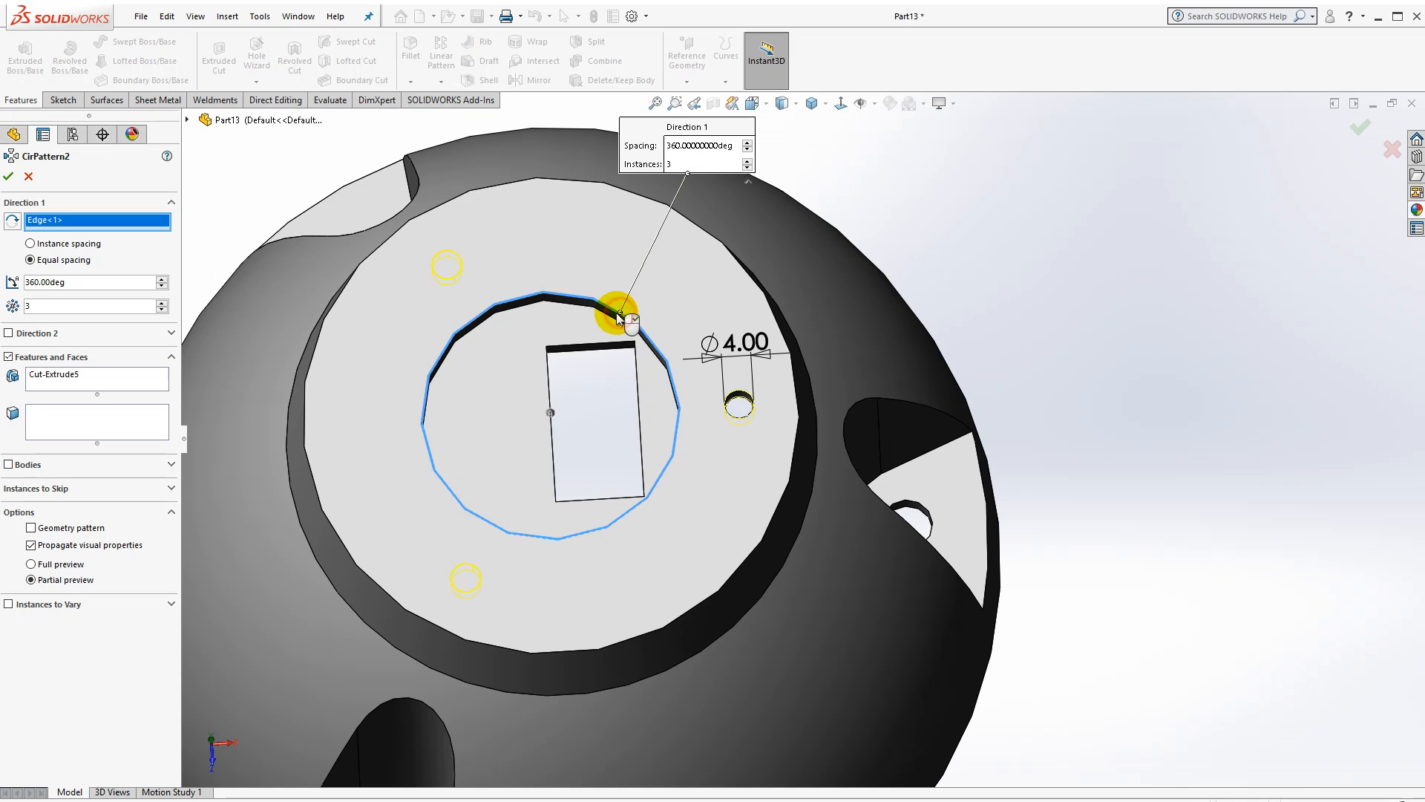
left_click(161, 301)
left_click(161, 301)
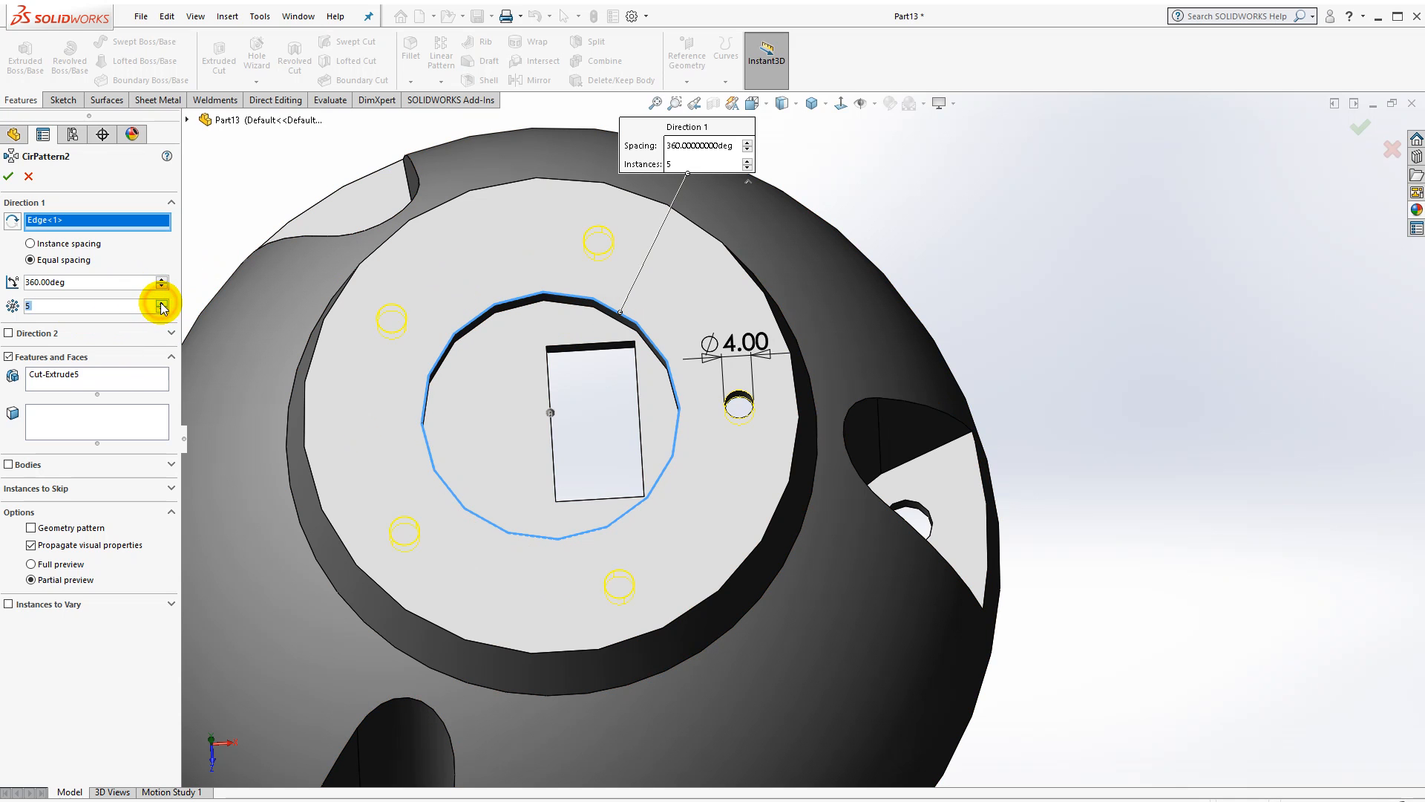
left_click(9, 178)
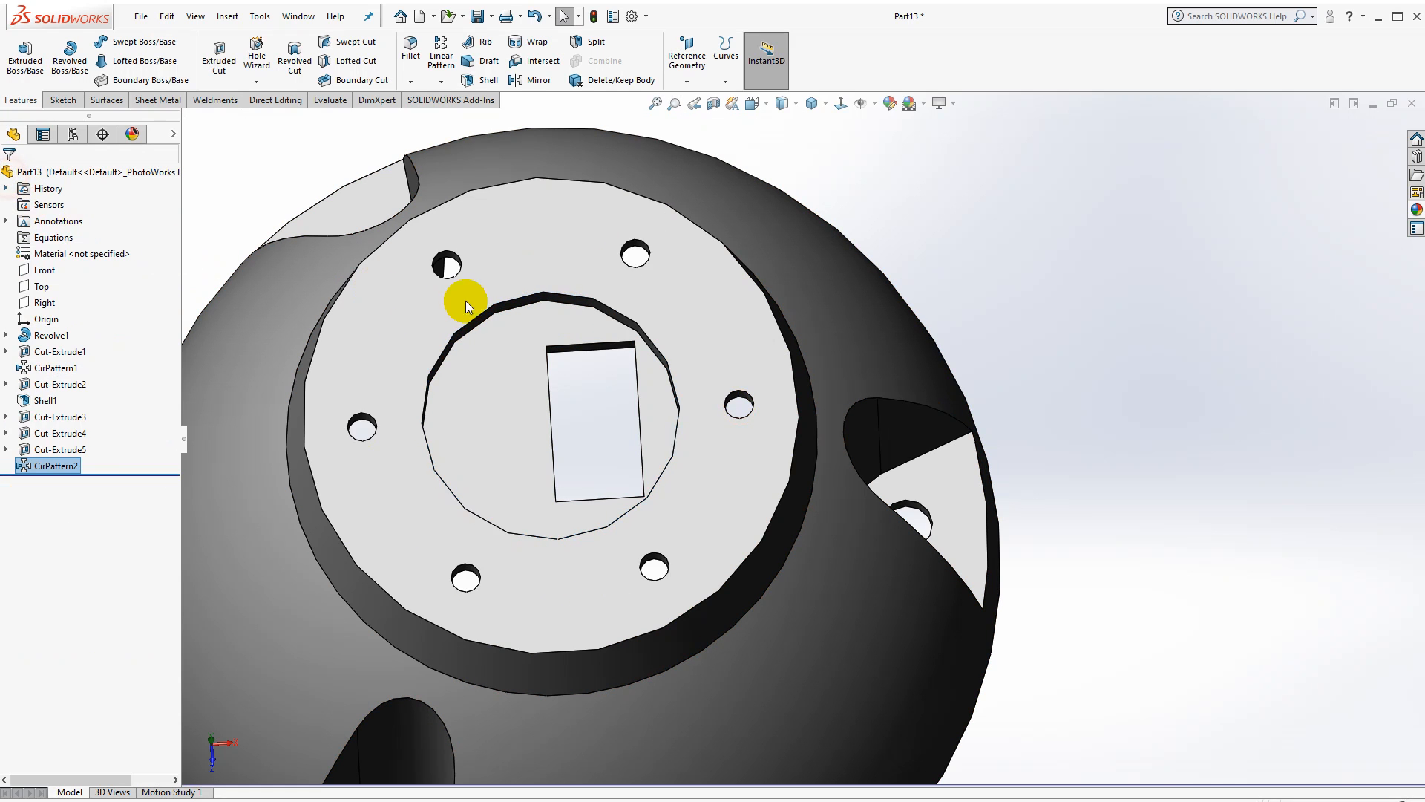
Start a new sketch on the part's Front plane
scroll(812, 263, "up", 3)
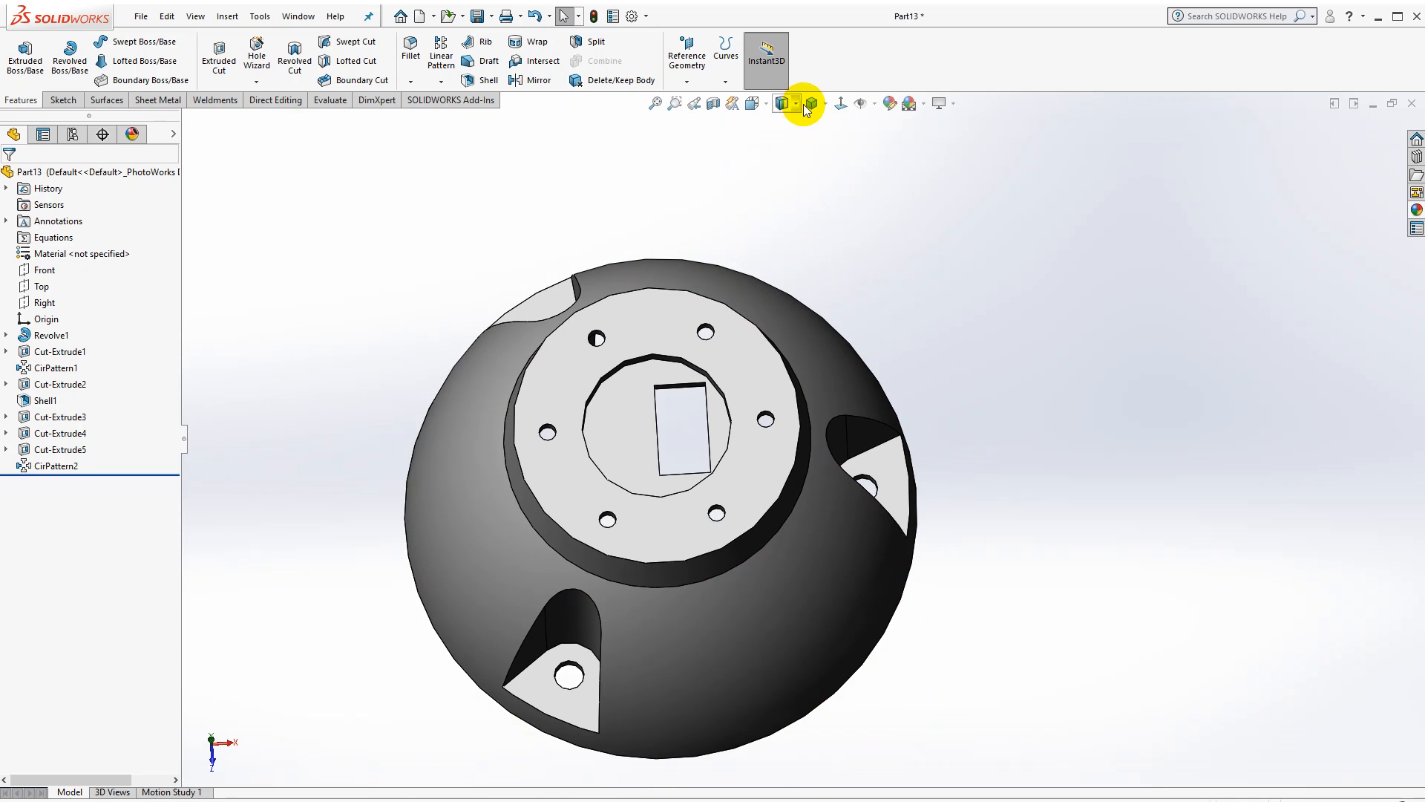
left_click(812, 107)
left_click(814, 124)
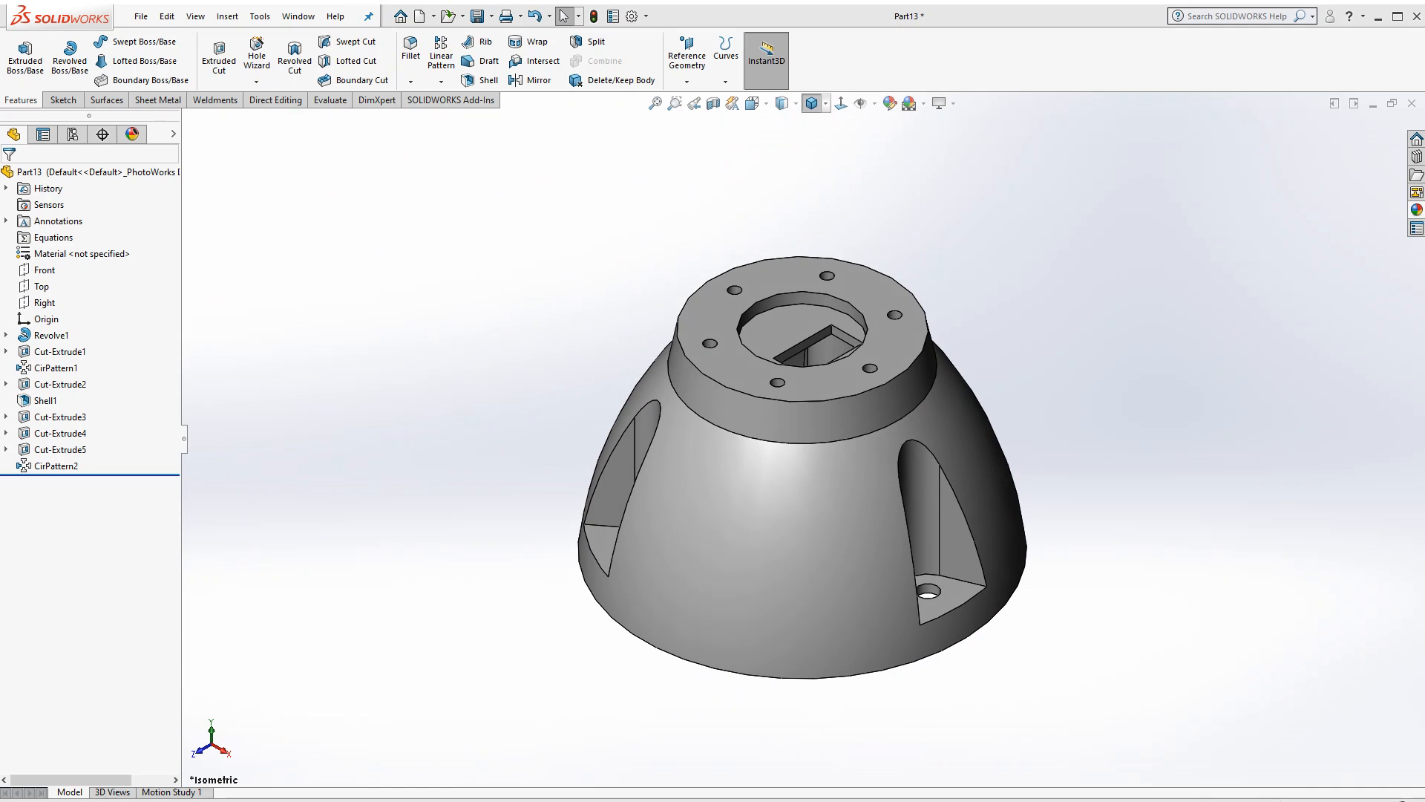
left_click(53, 270)
left_click(843, 105)
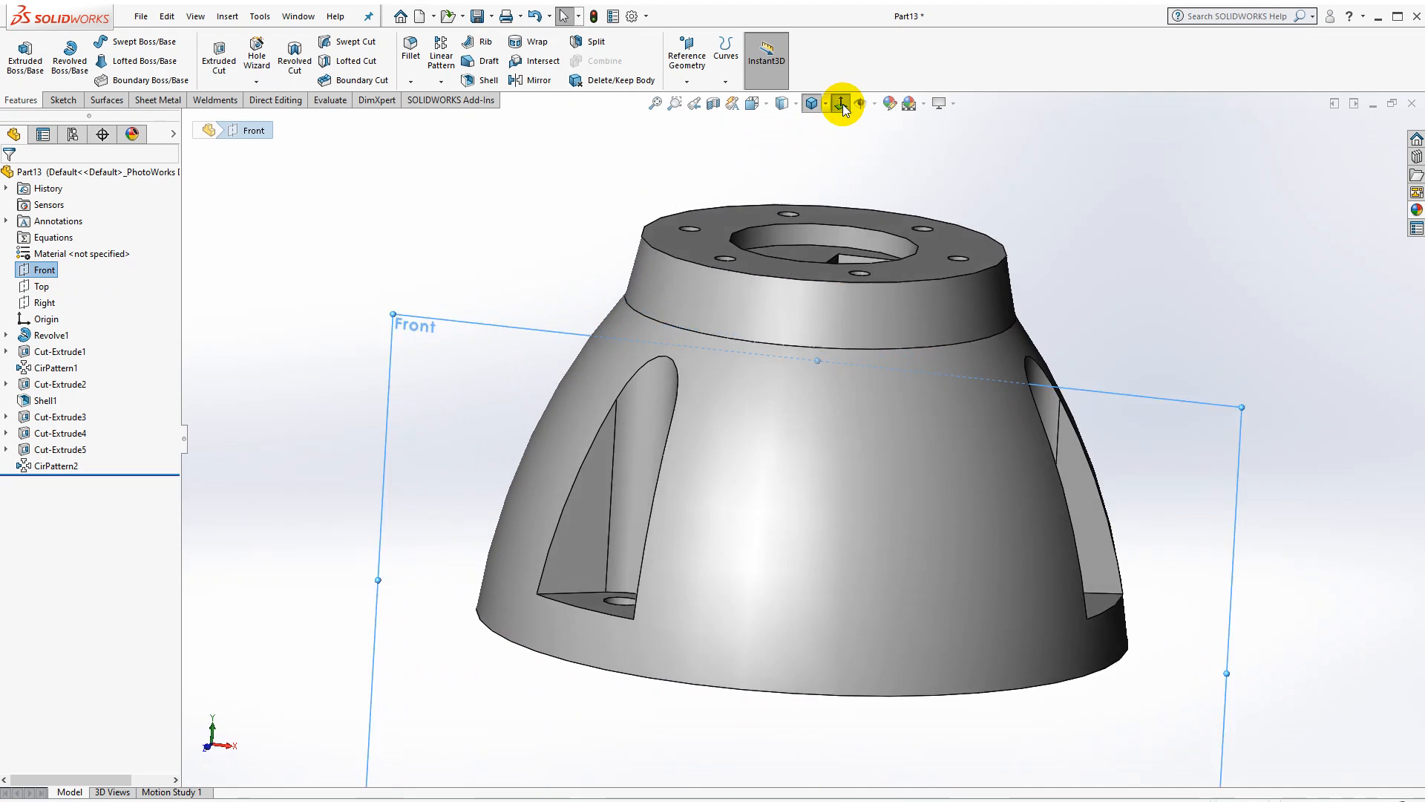
scroll(668, 159, "down", 5)
scroll(561, 204, "up", 3)
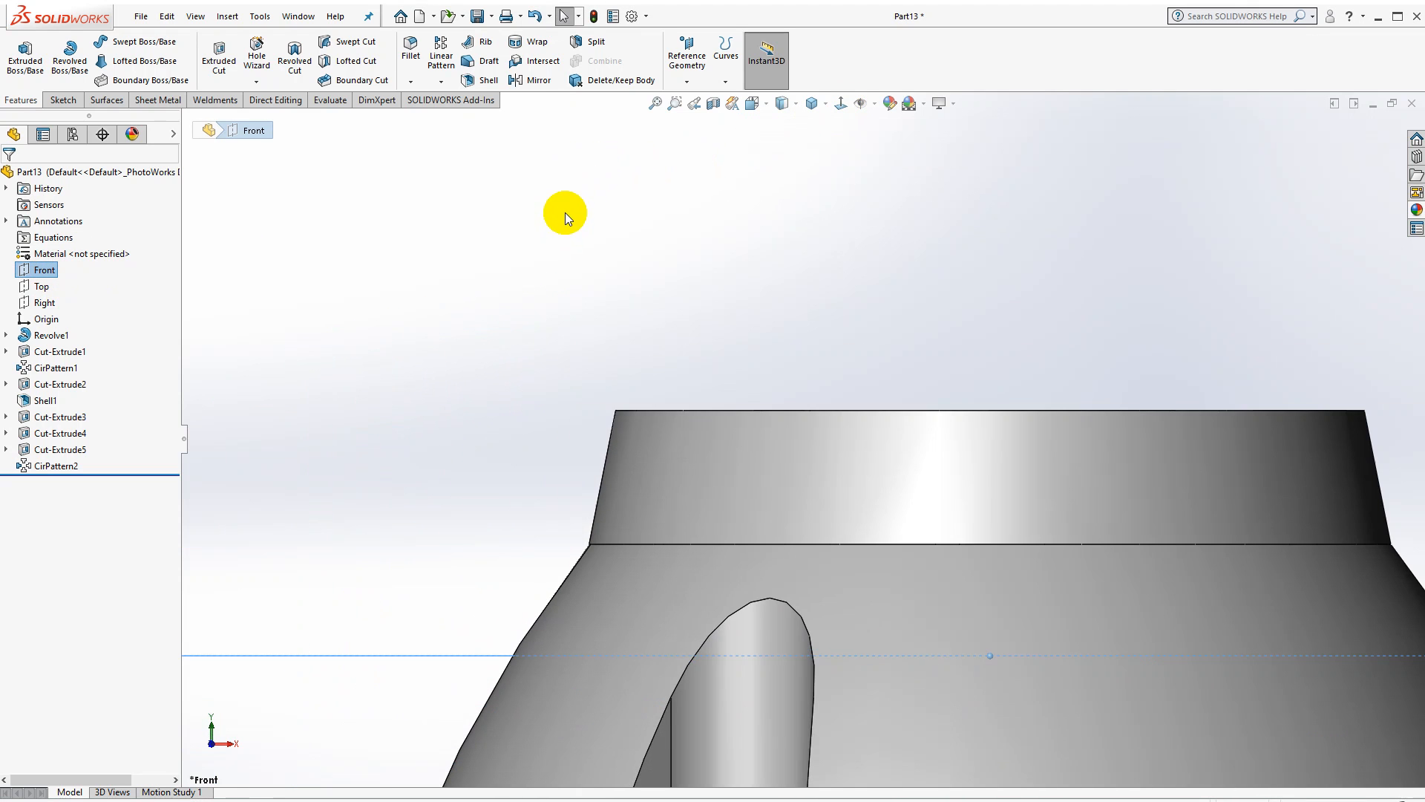
scroll(1069, 345, "up", 2)
scroll(1136, 393, "down", 6)
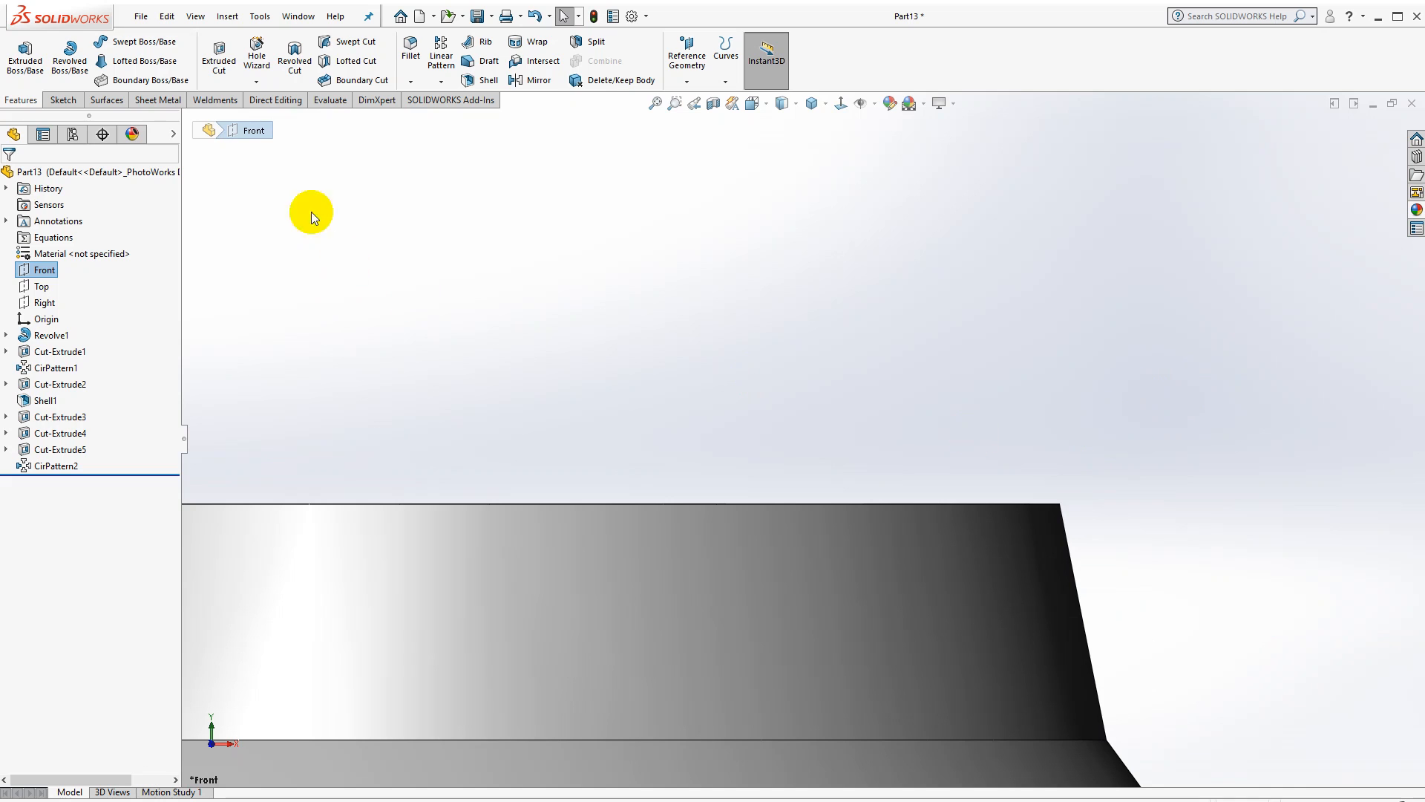
left_click(64, 99)
left_click(19, 54)
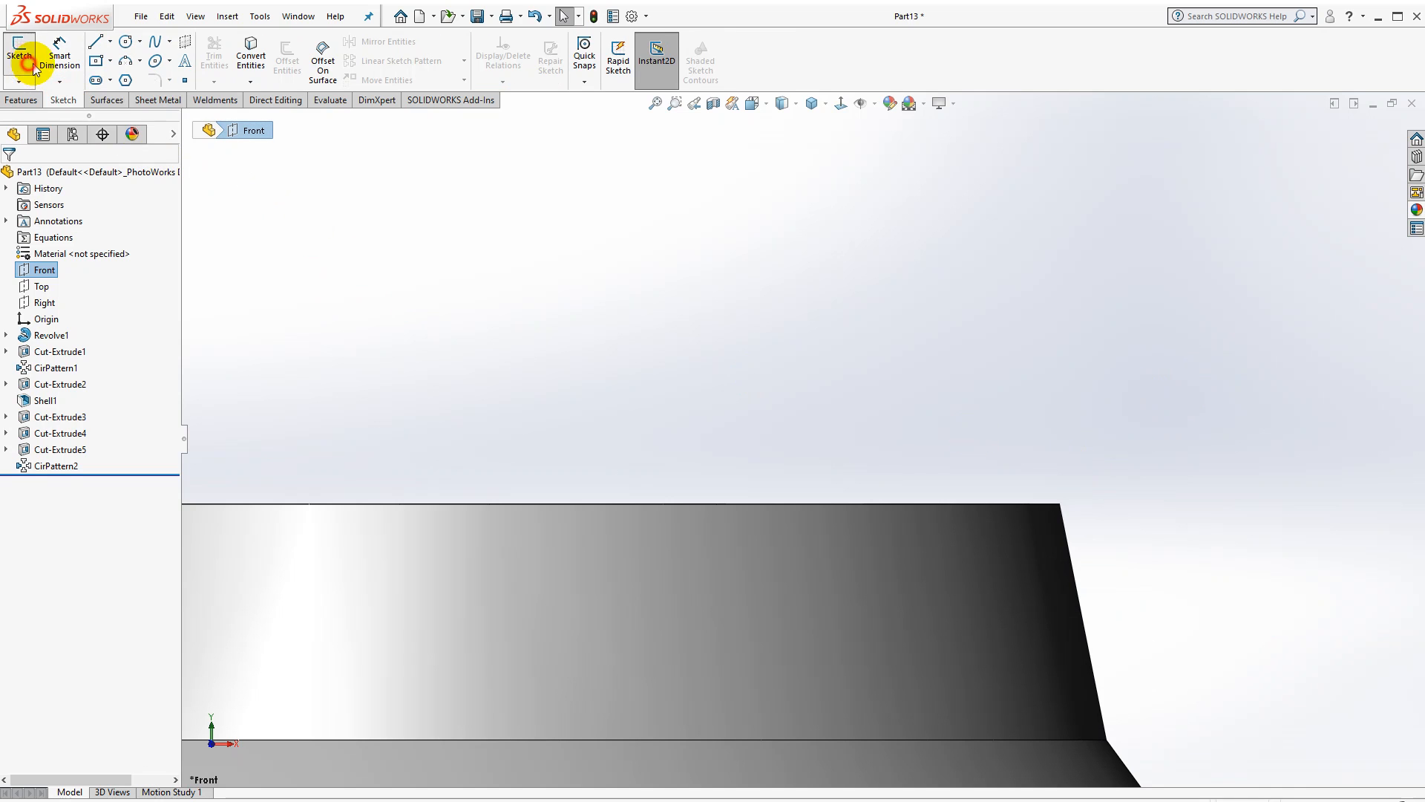
Sketch a closed four-sided profile with a slanted outer side, about 11.7 mm high and 3.9 mm wide, on the top edge's outer corner
left_click(97, 43)
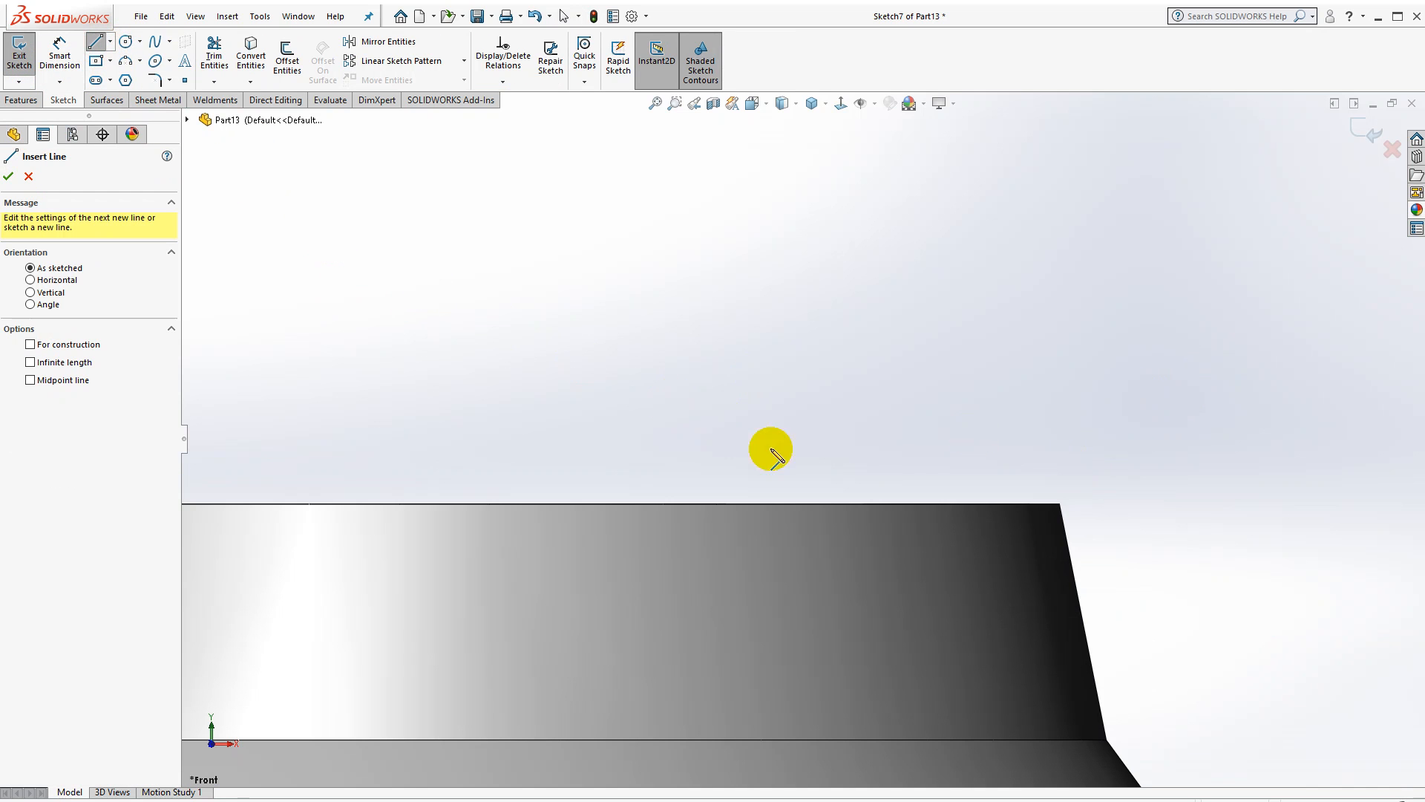
left_click(1061, 505)
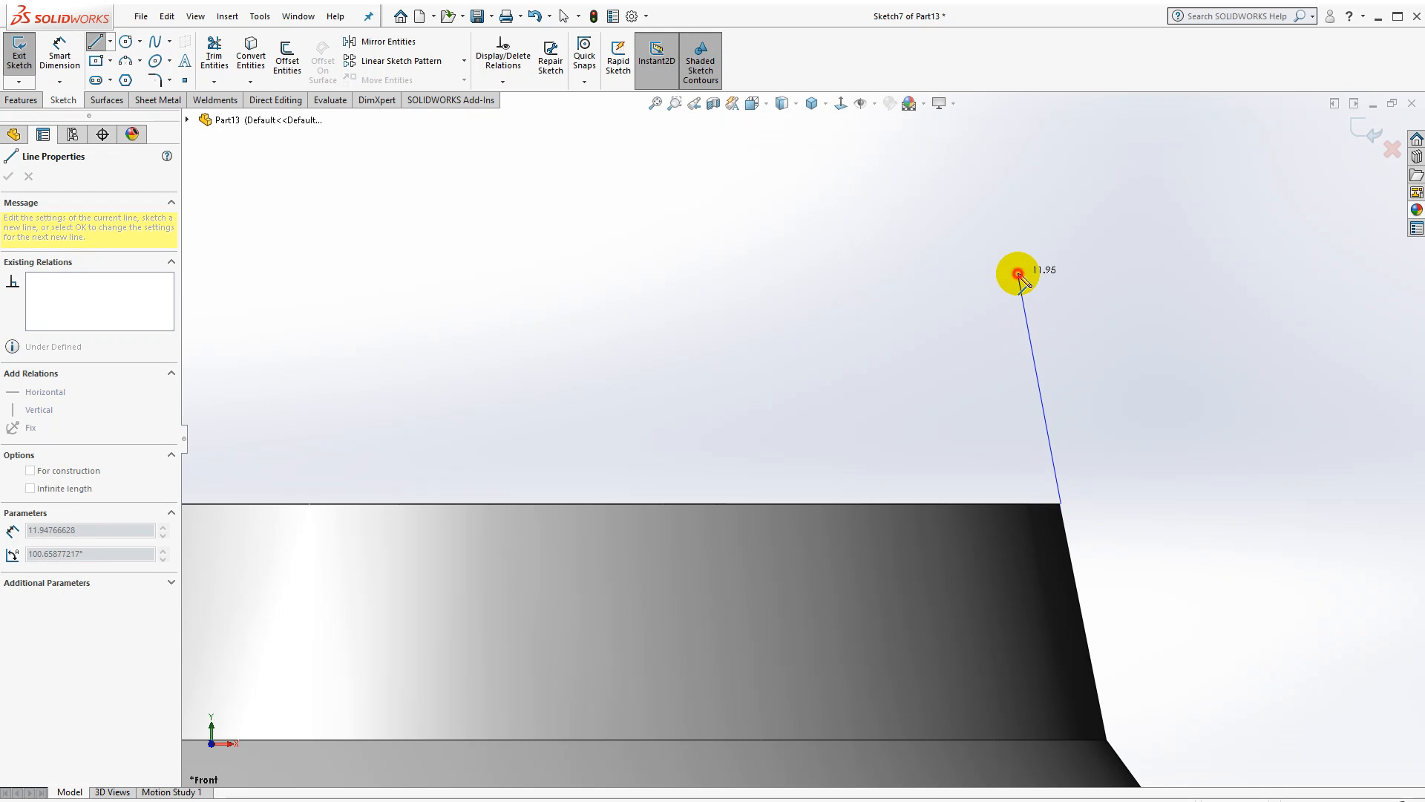
left_click(1018, 274)
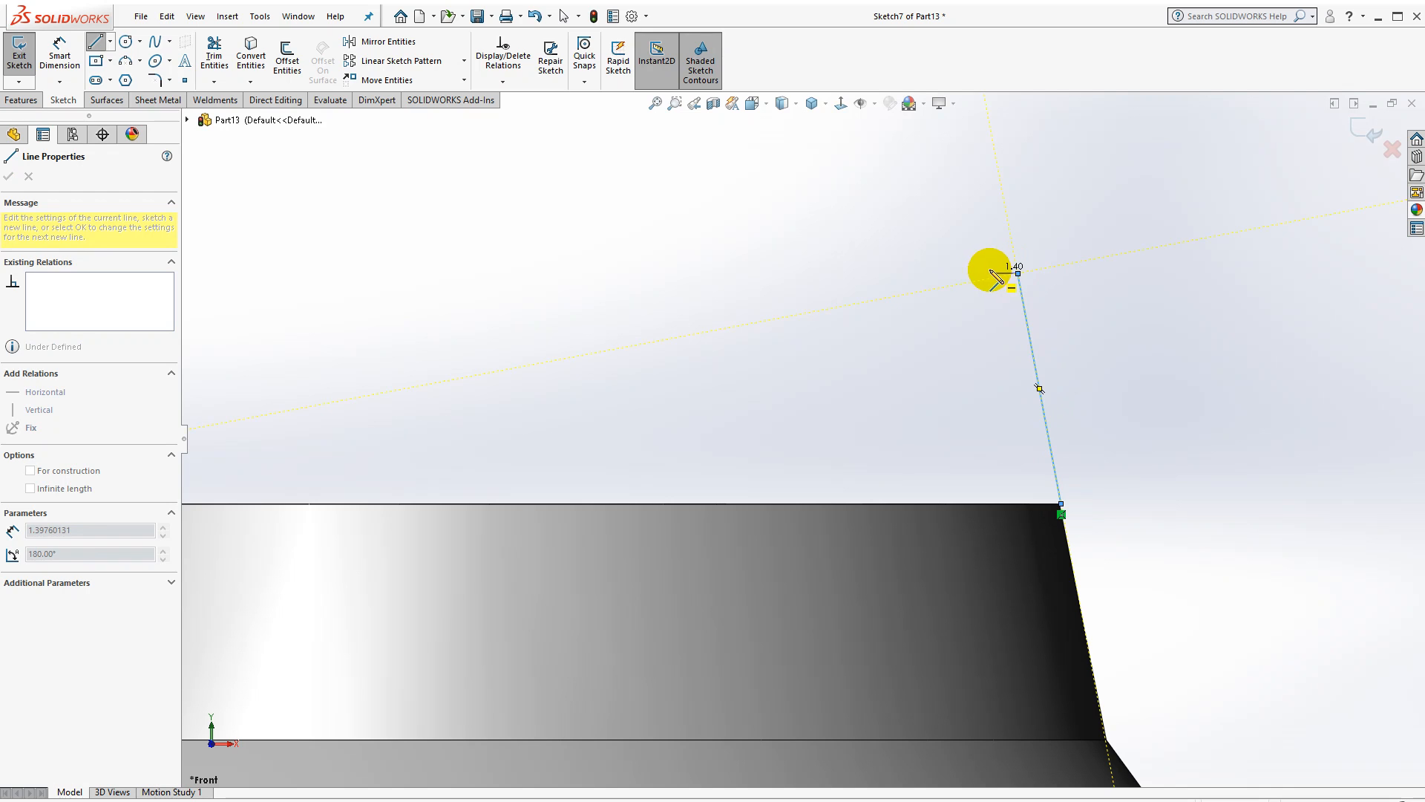
left_click(985, 274)
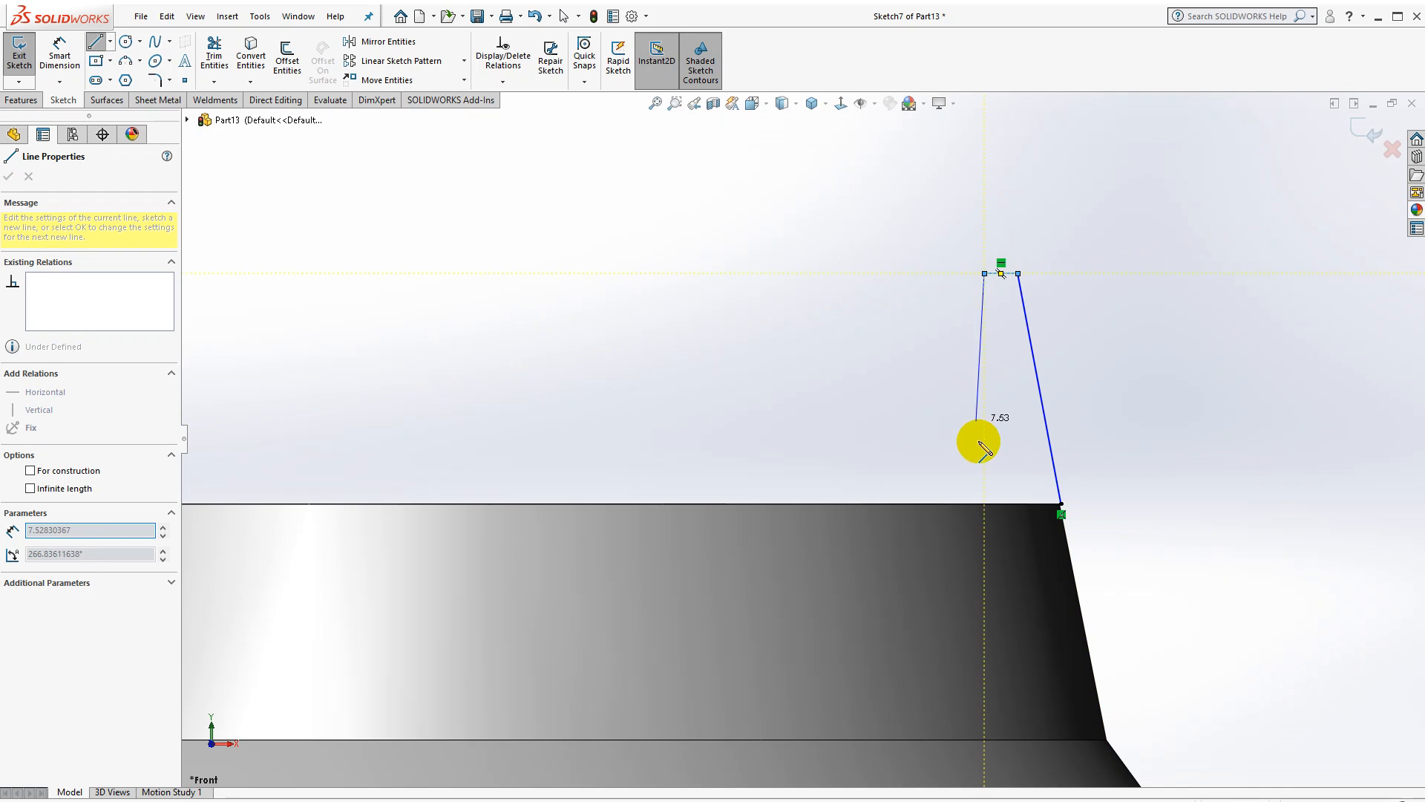
left_click(985, 504)
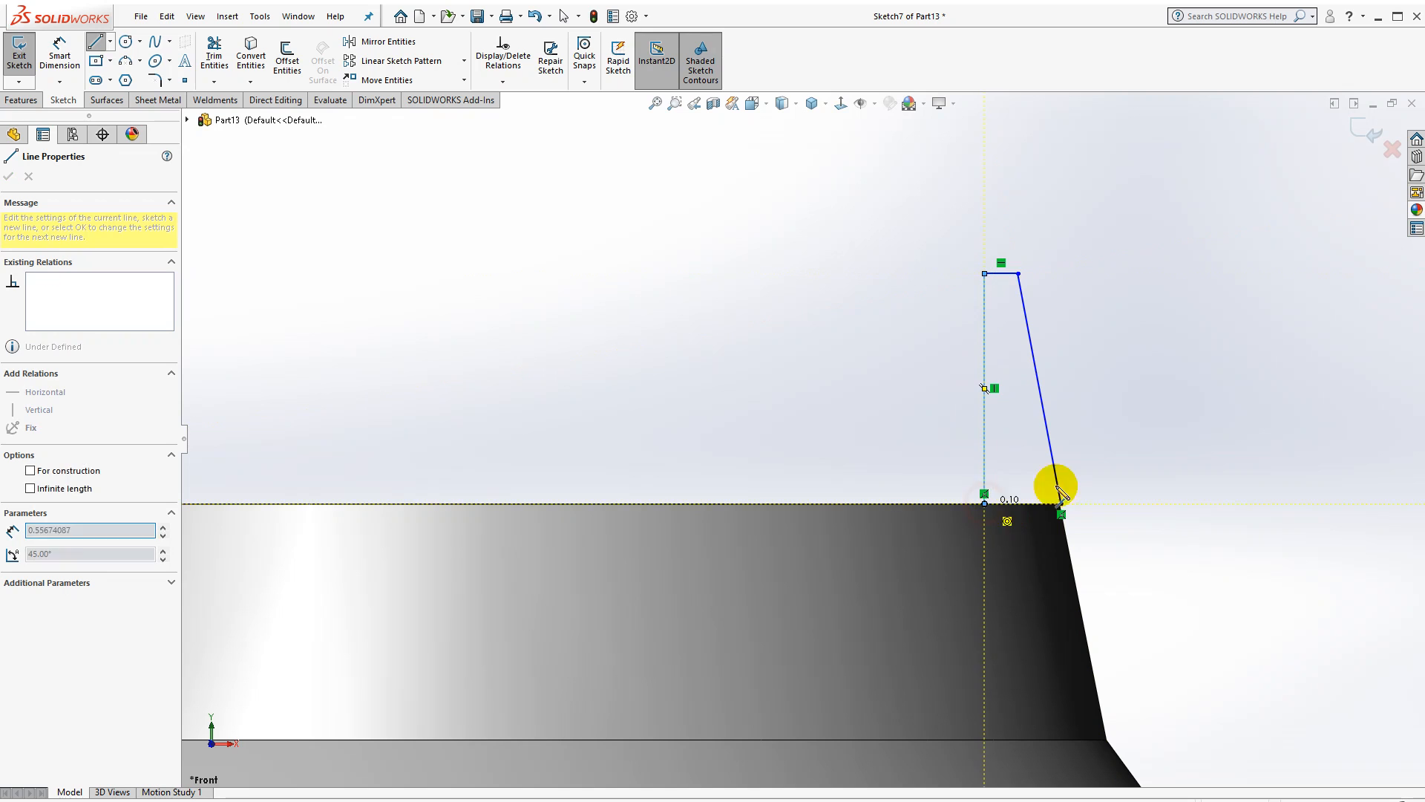
left_click(1061, 504)
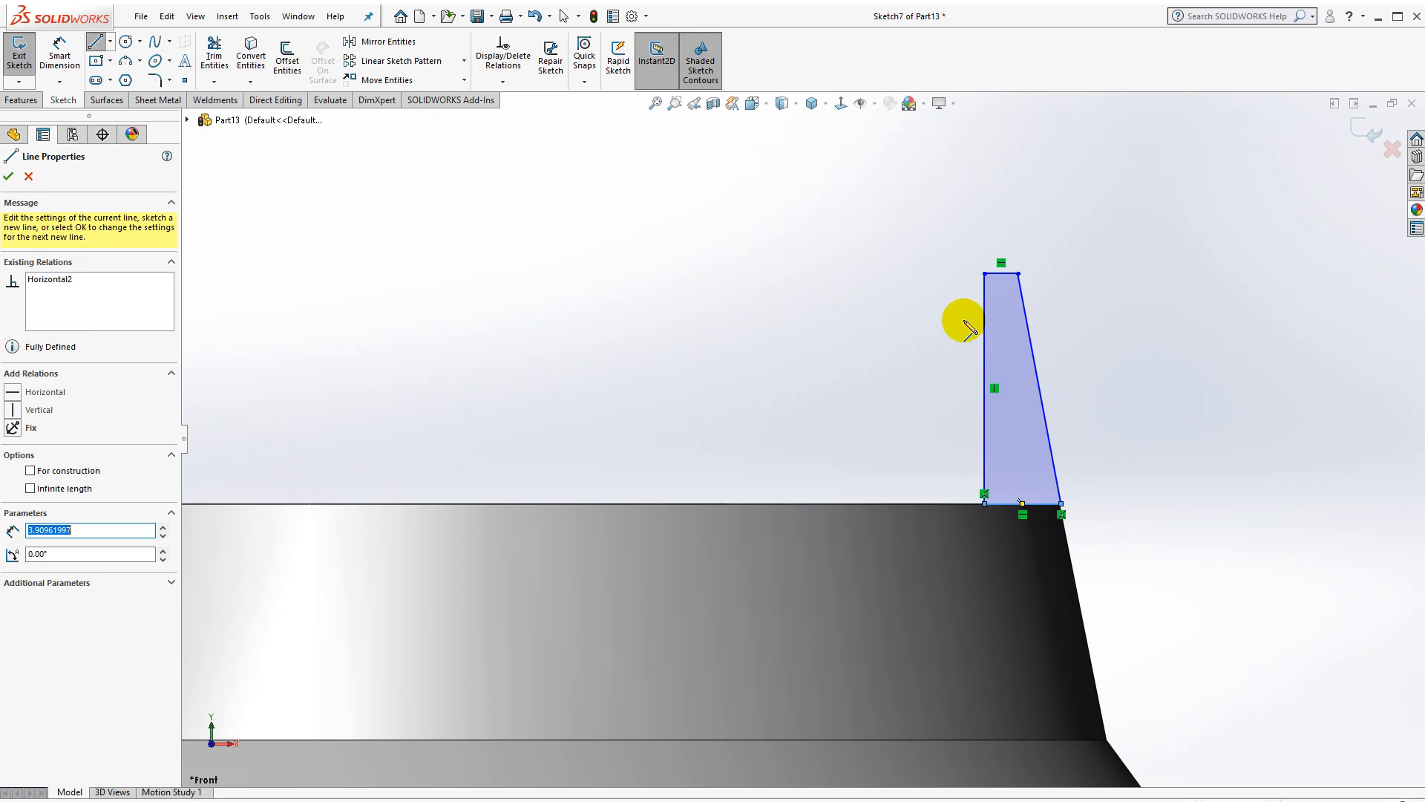
key("Escape")
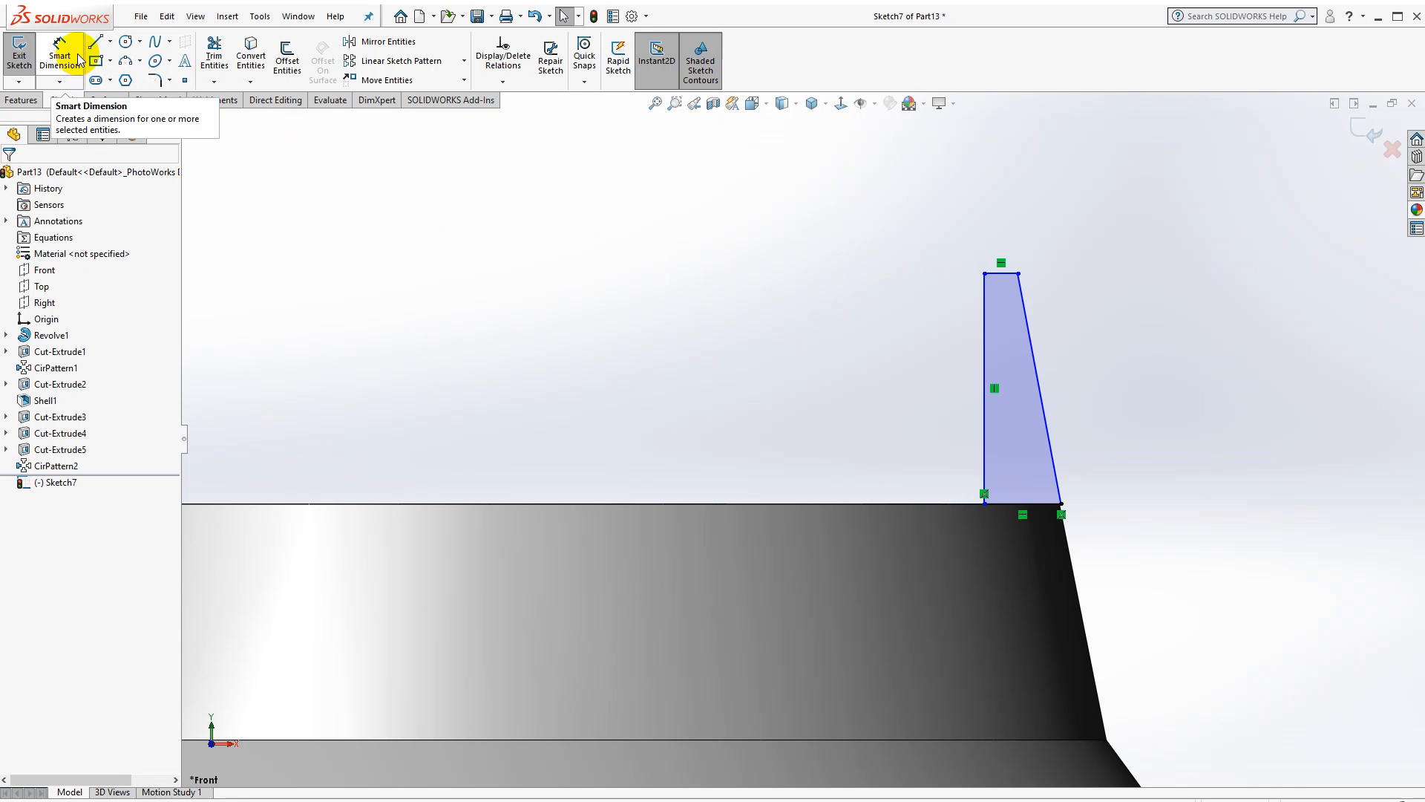
Make the profile's slanted line collinear with the silhouette edge of the conical collar below it
left_click(1045, 413)
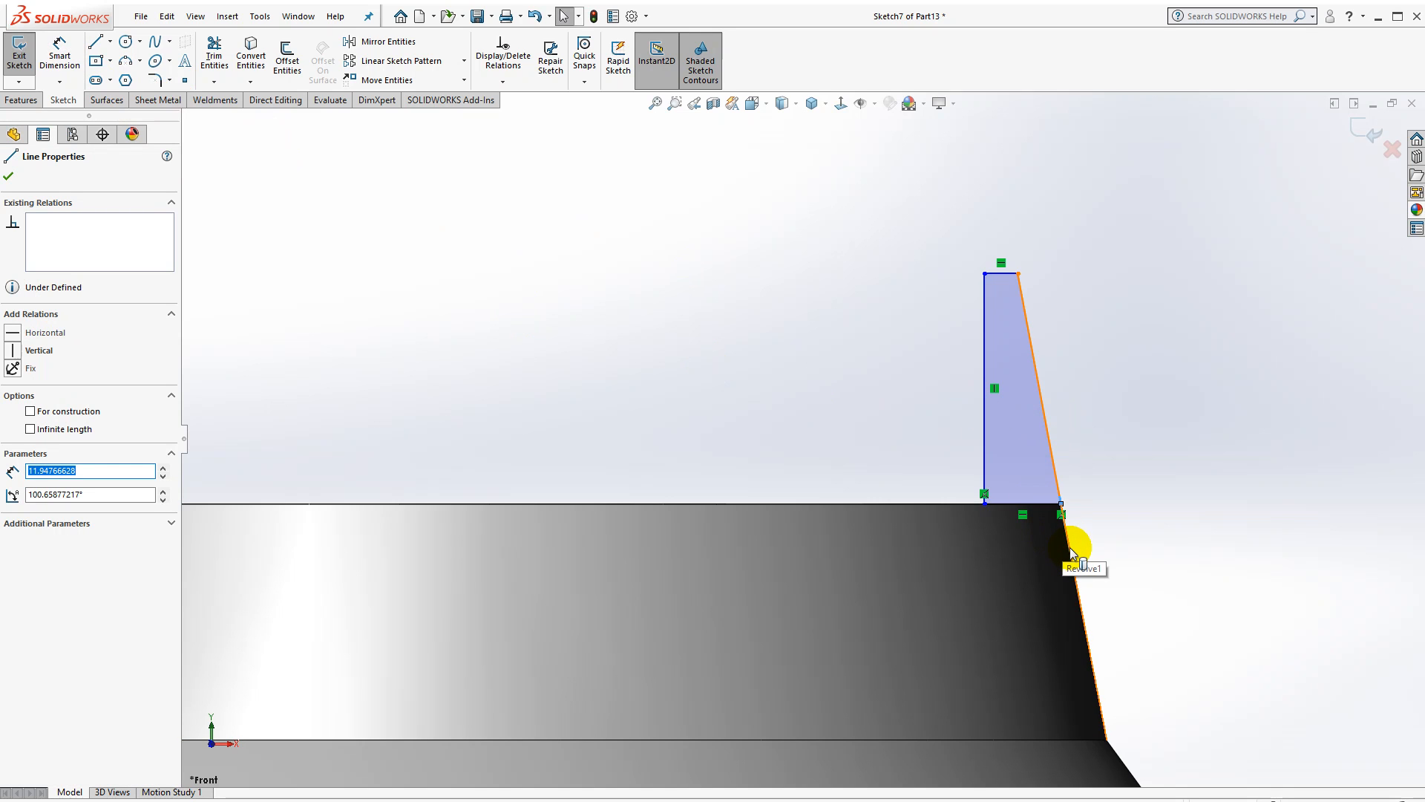
left_click(1070, 549, "ctrl")
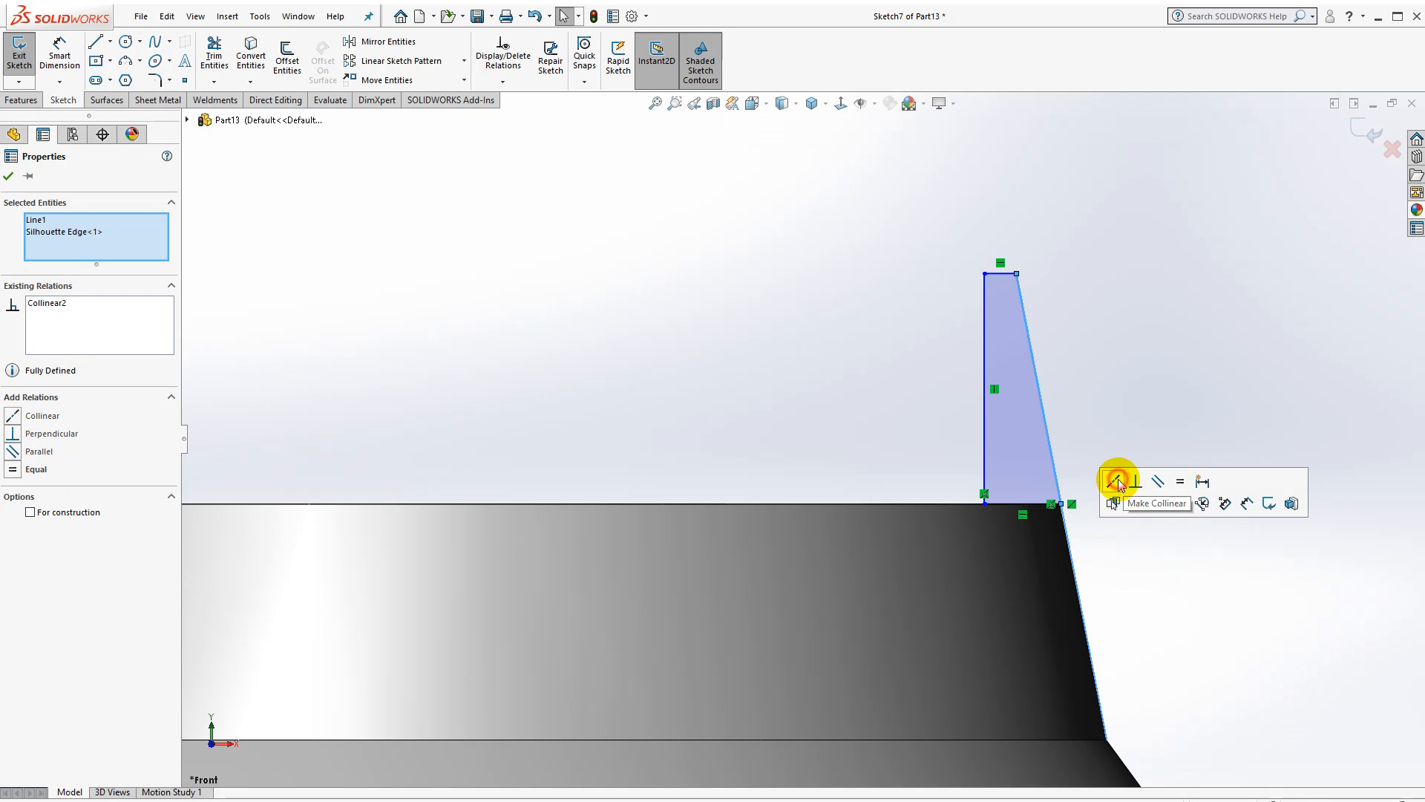
left_click(741, 331)
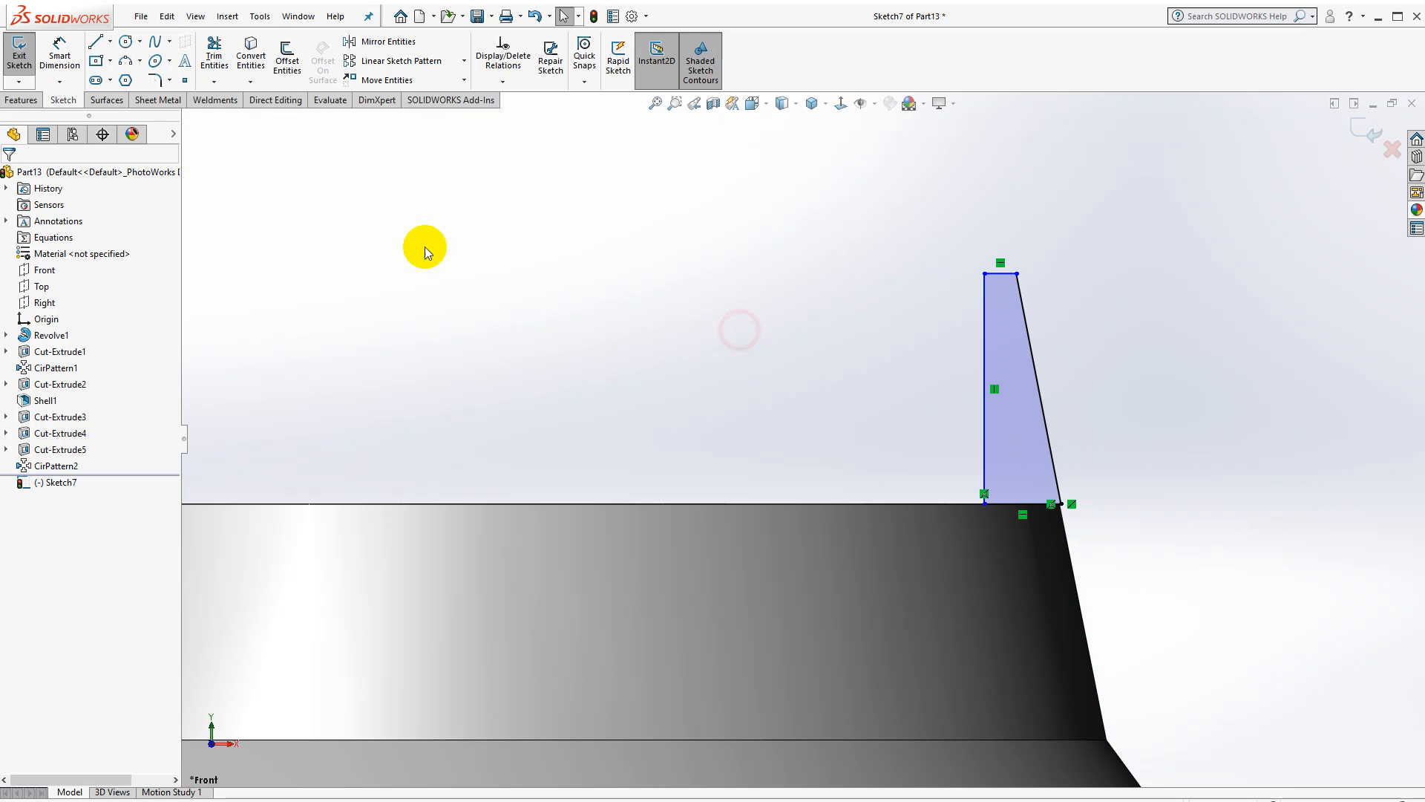
Dimension the height between the profile's base and top lines to 8 mm
left_click(64, 56)
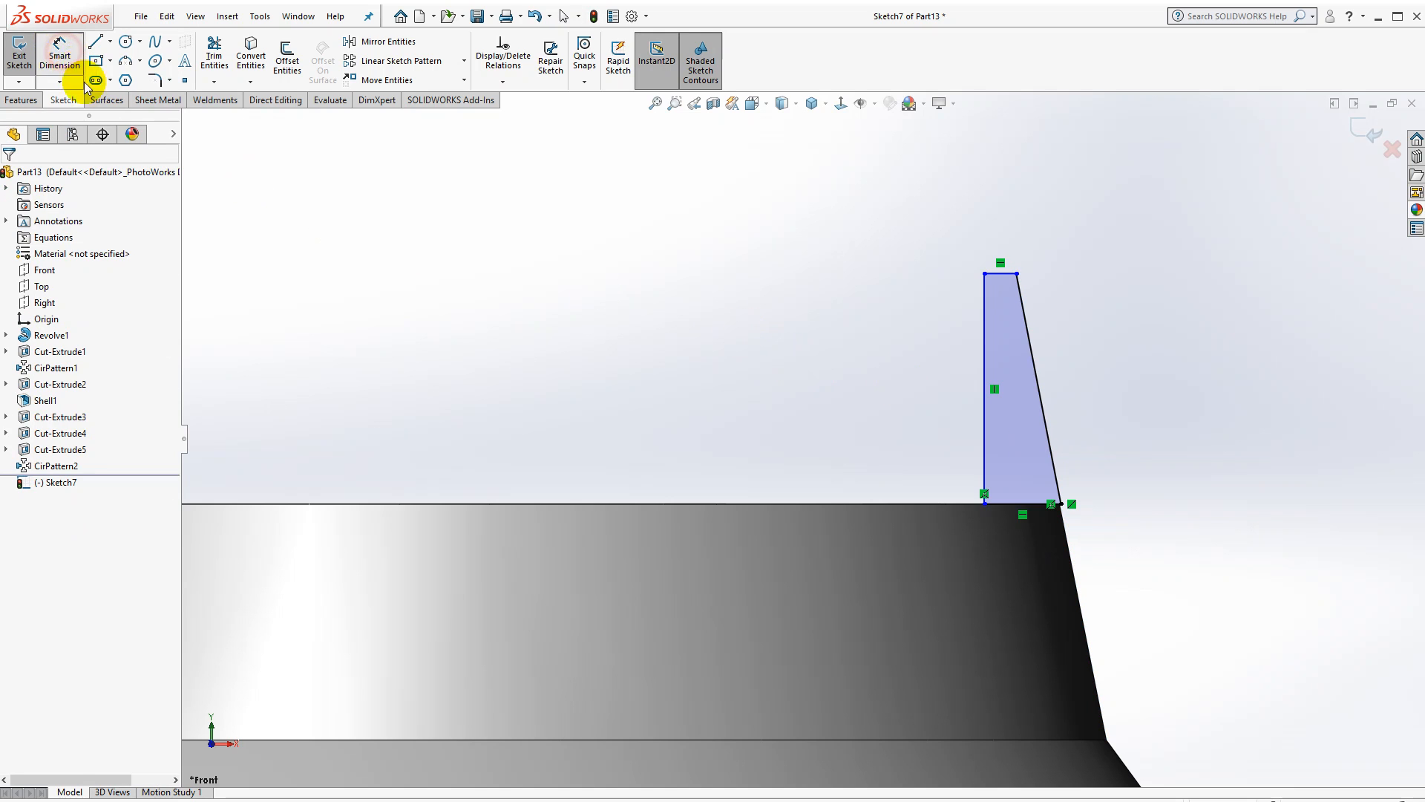
left_click(1032, 508)
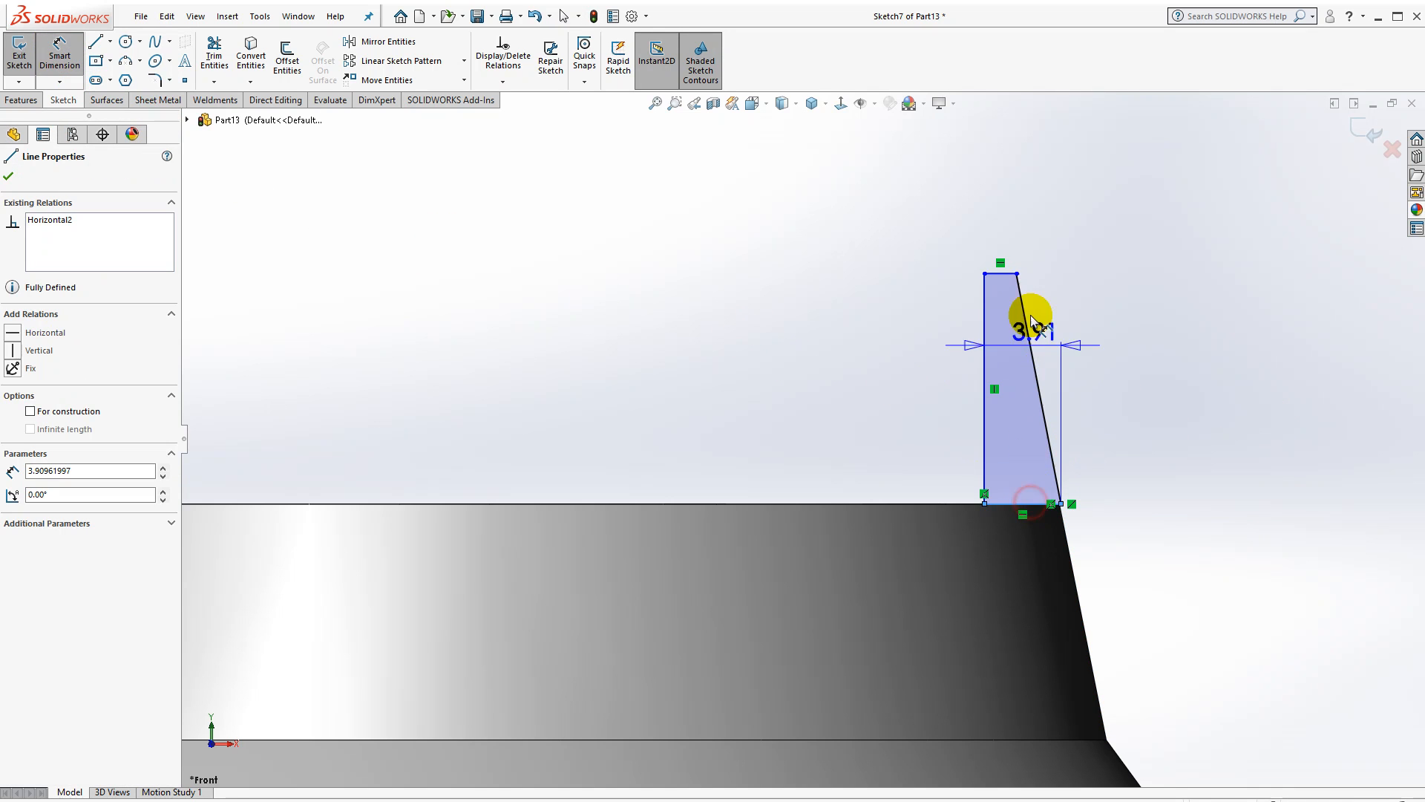
left_click(1003, 276)
left_click(1135, 389)
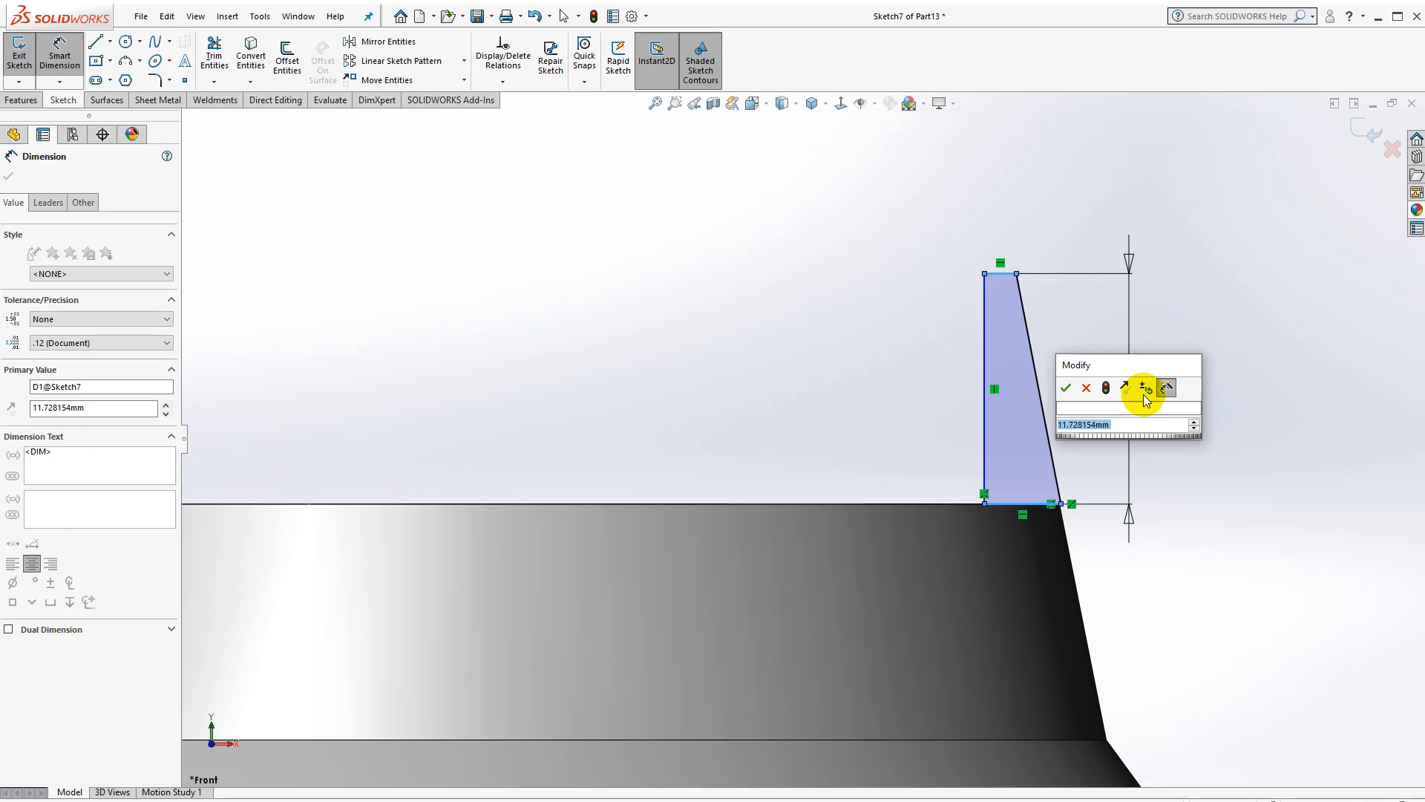
type("8")
key("Return")
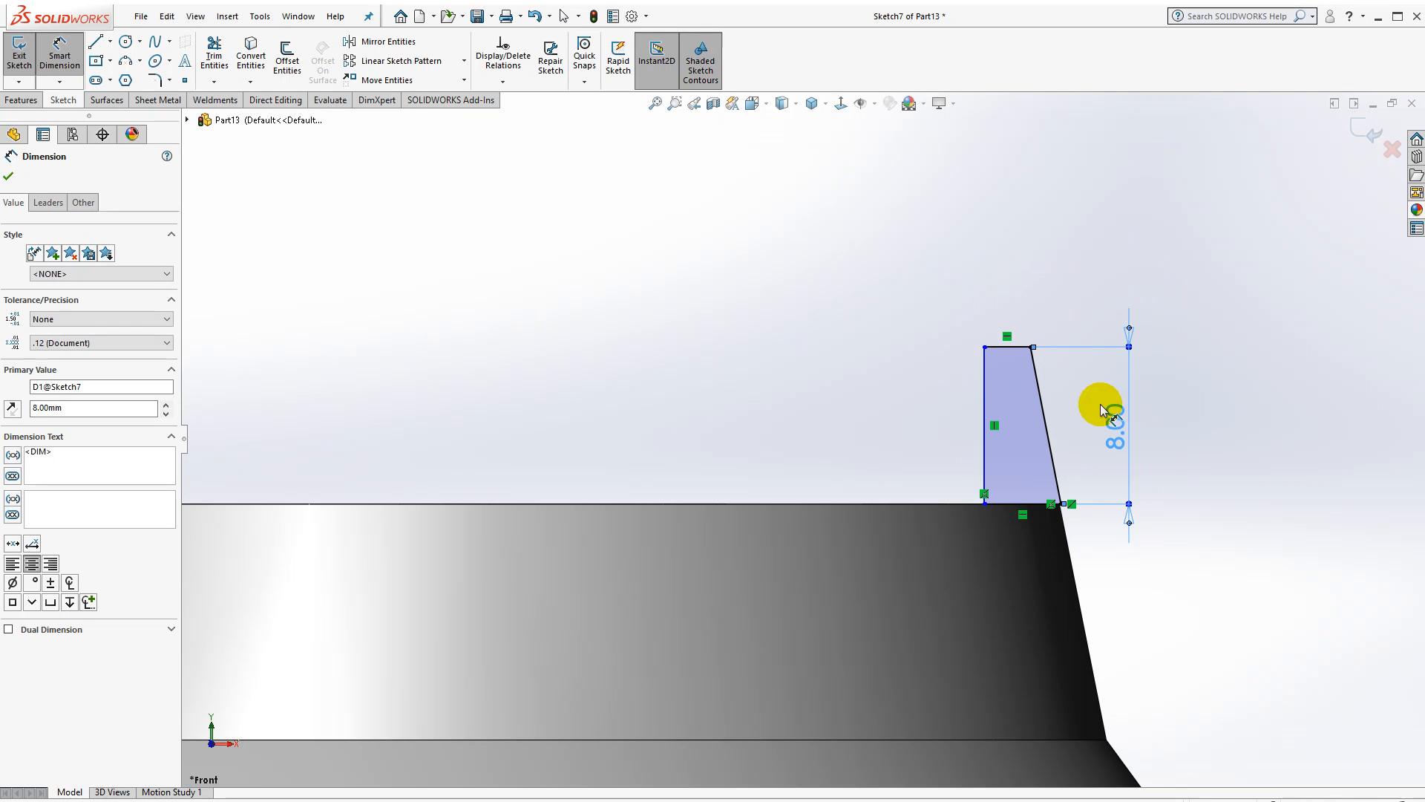
Draw a vertical centreline about 127 mm long from the origin up past the top of the part
scroll(925, 404, "up", 5)
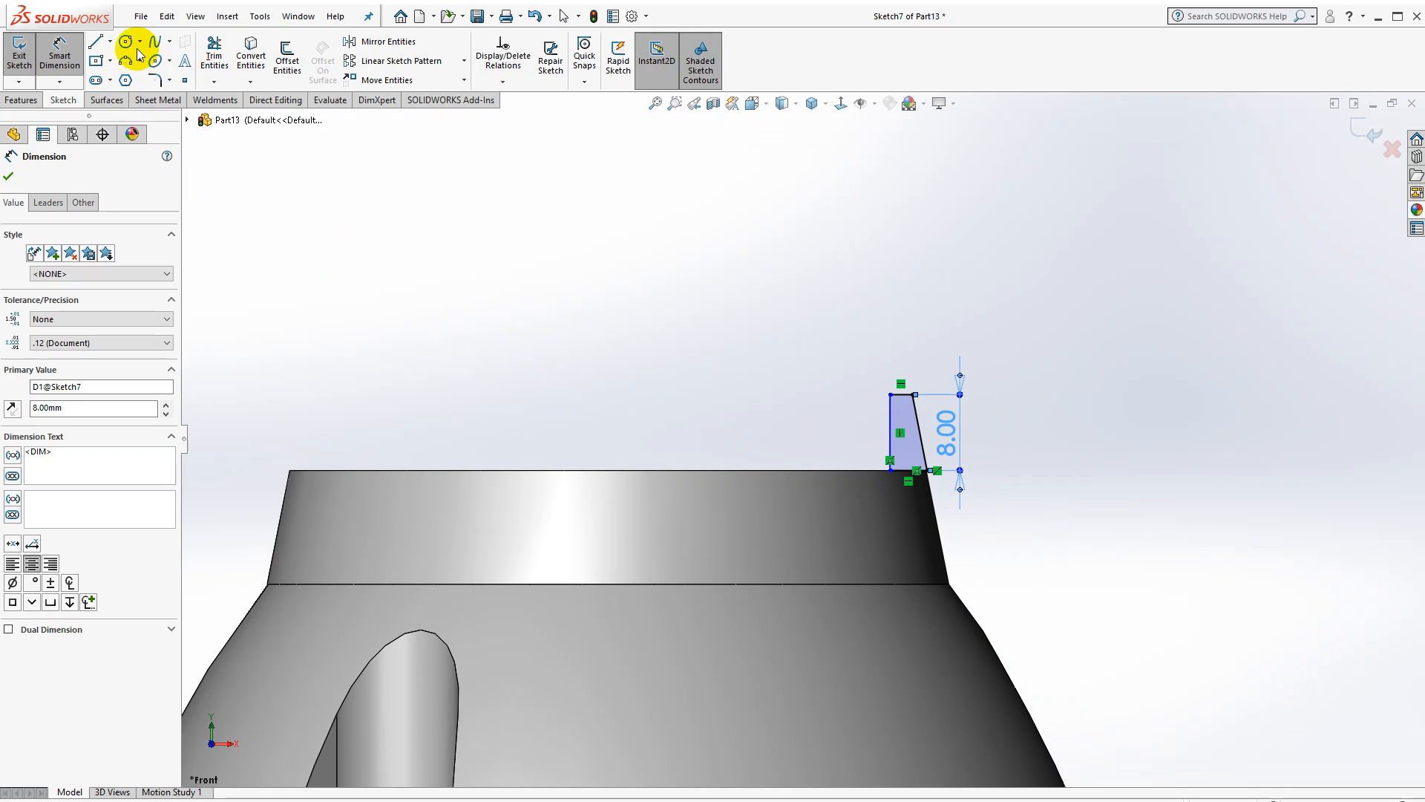
left_click(110, 42)
left_click(122, 79)
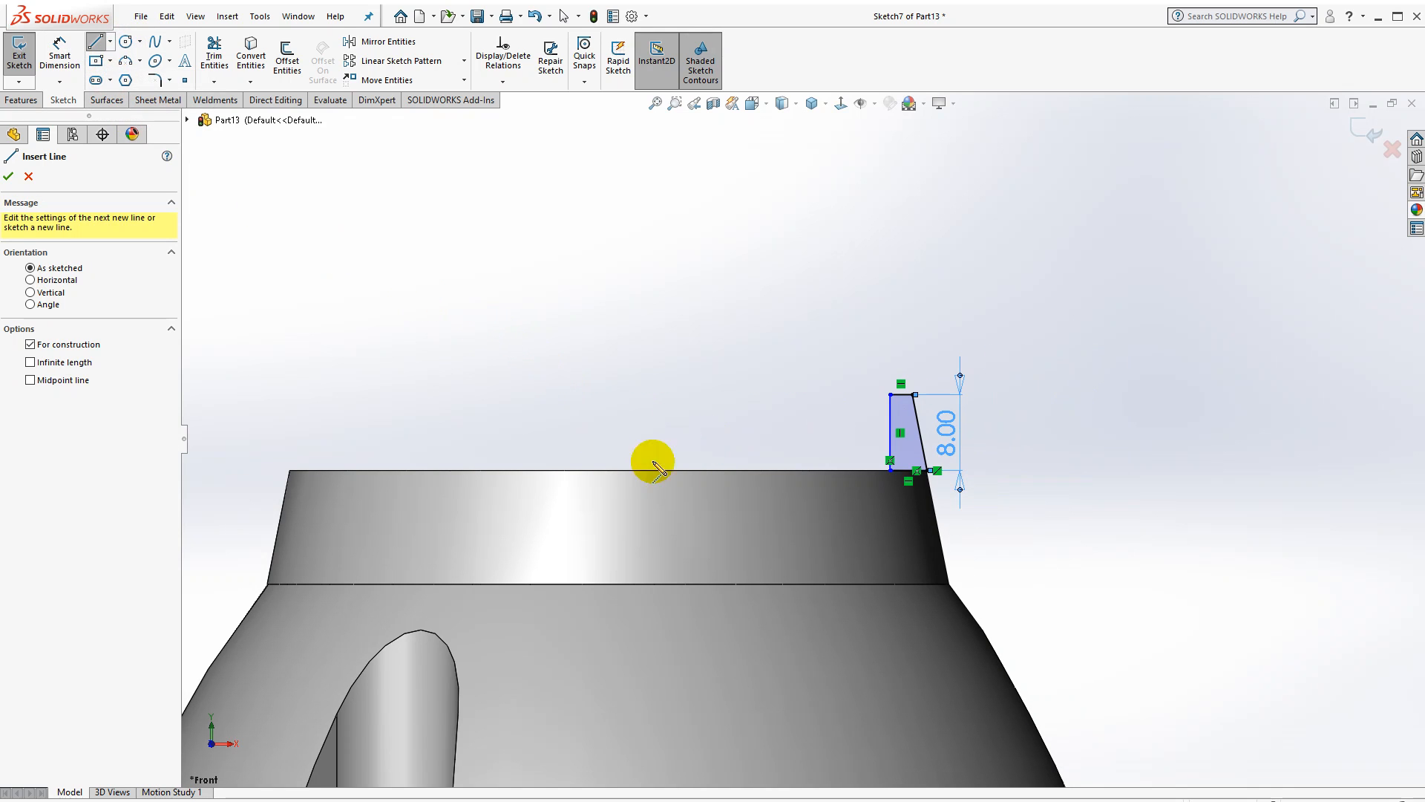
scroll(705, 535, "up", 5)
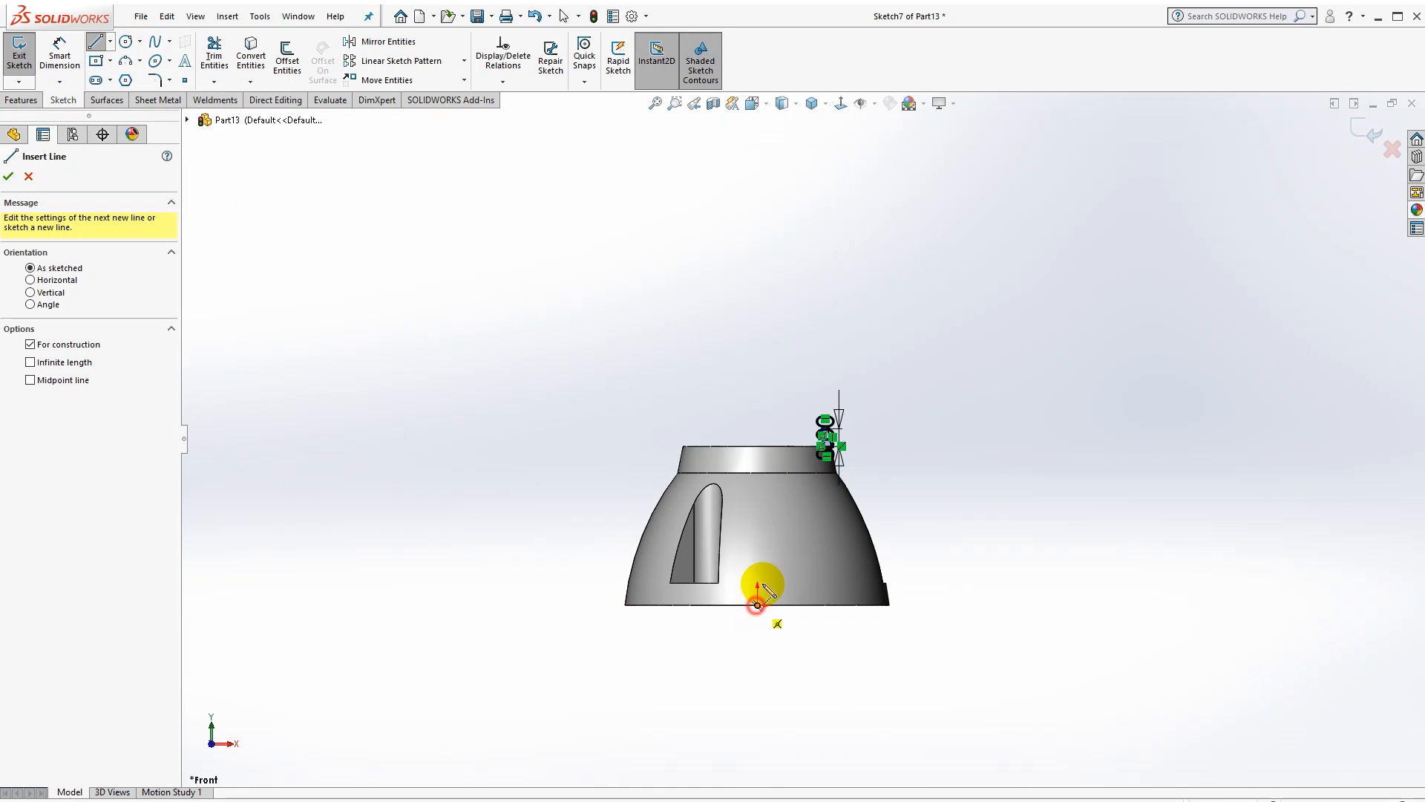
left_click(758, 605)
left_click(757, 326)
key("Escape")
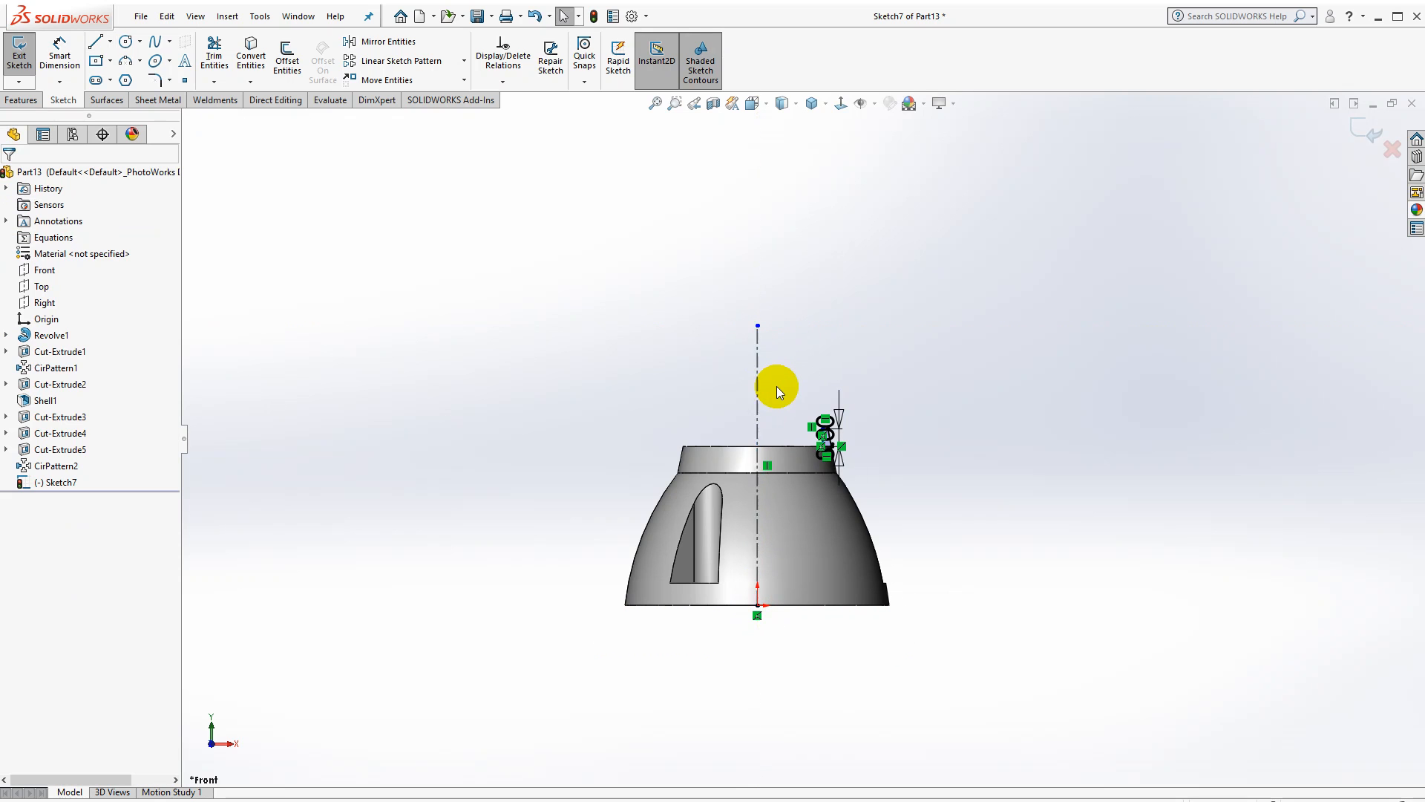
Dimension the profile's vertical inner line as a 60 mm diameter across the centreline
scroll(852, 515, "down", 6)
left_click(60, 58)
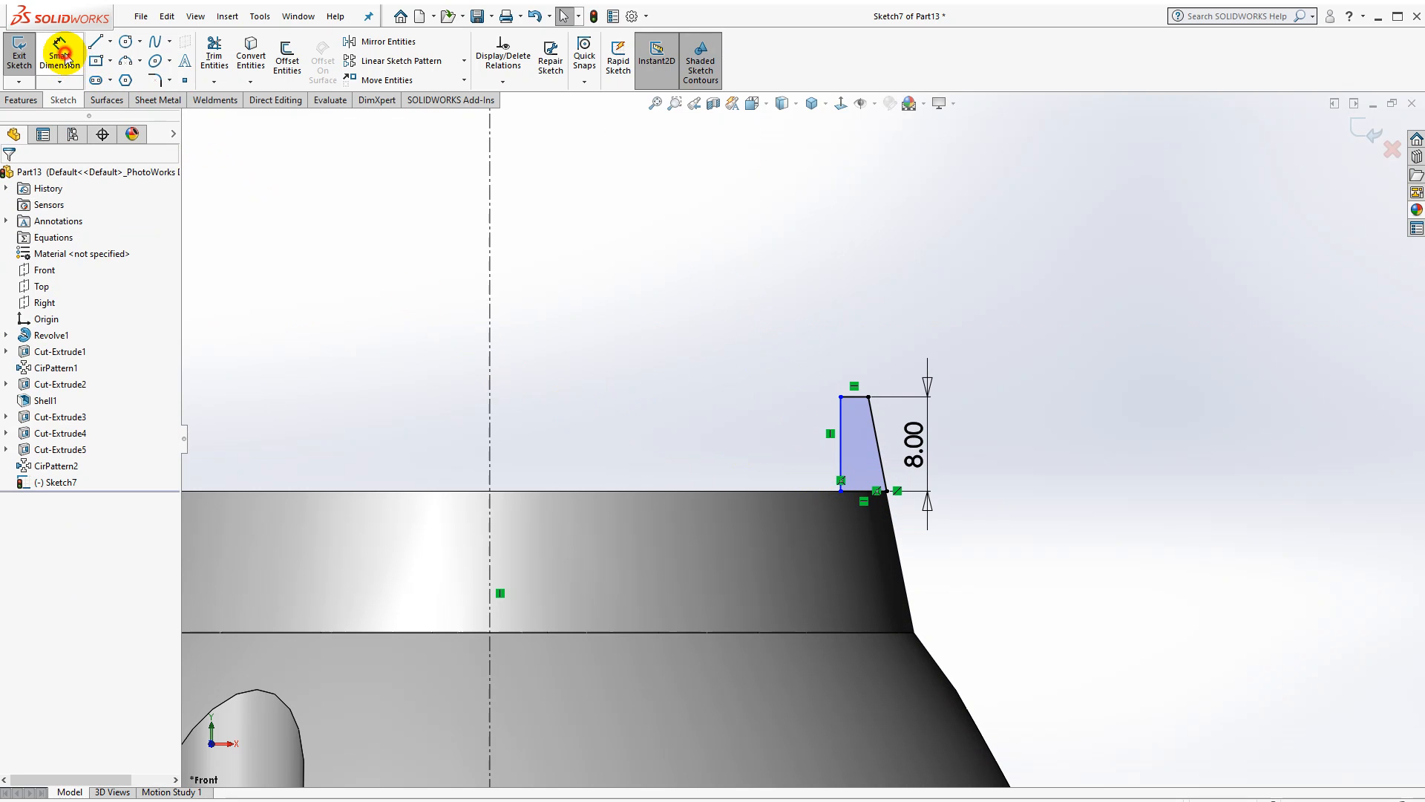
scroll(717, 423, "down", 4)
left_click(951, 446)
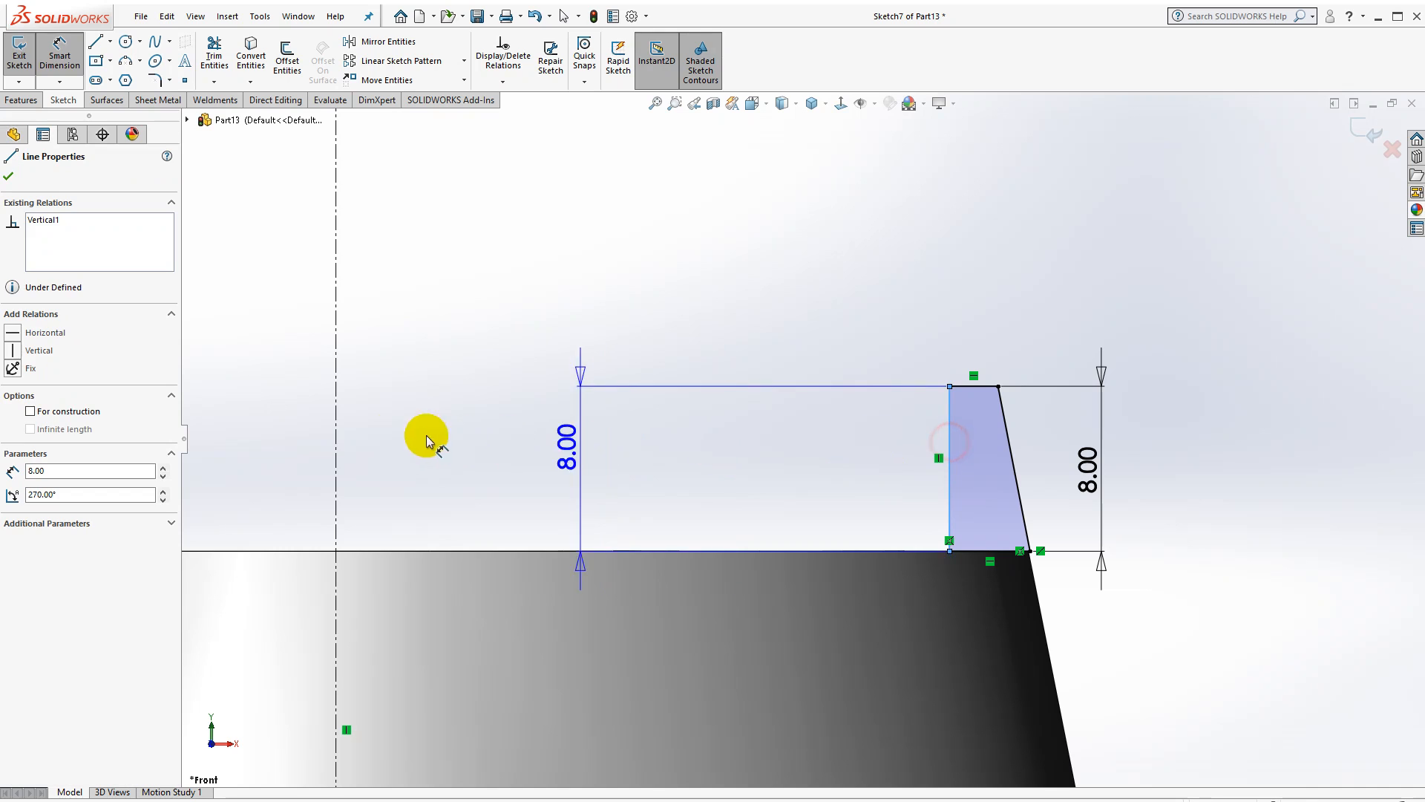
left_click(338, 413)
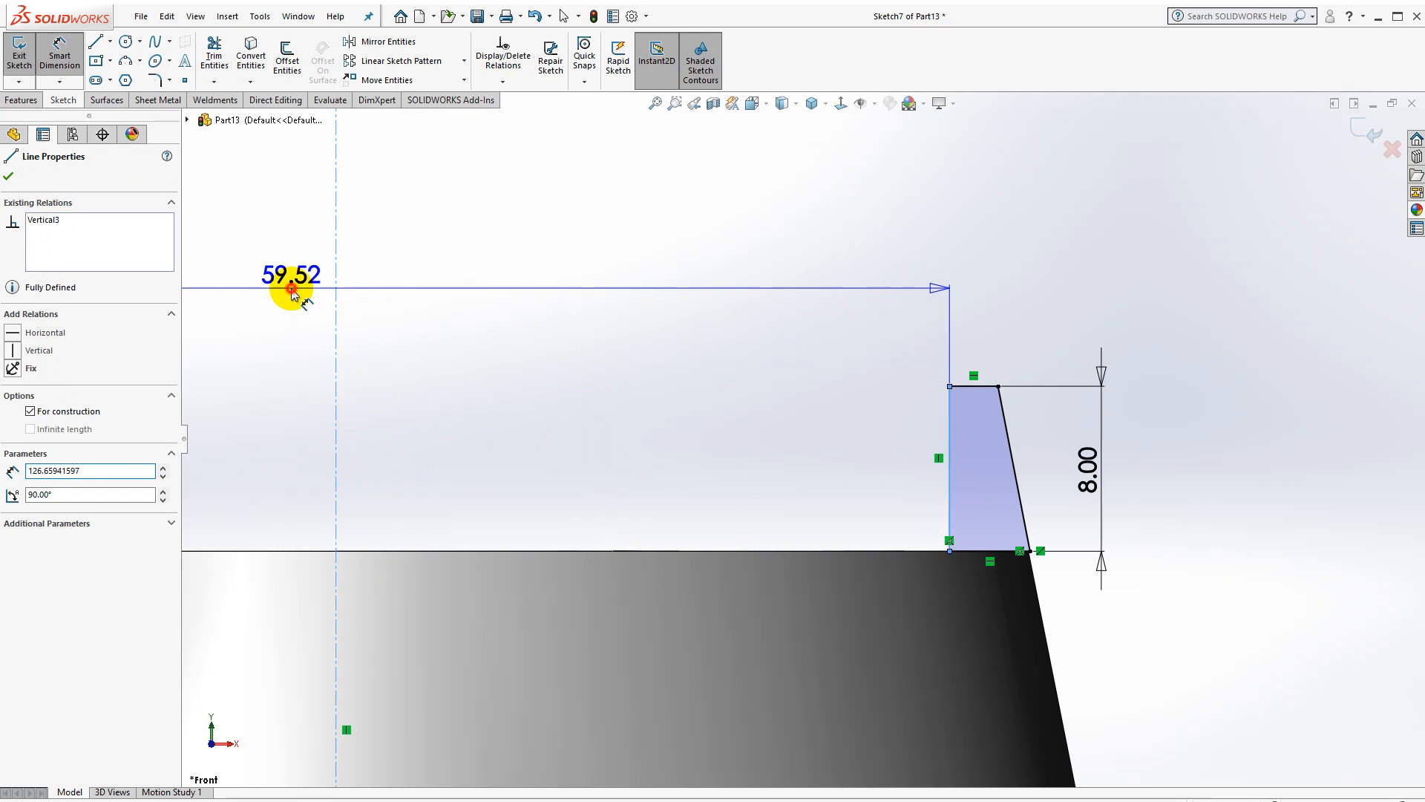
left_click(292, 286)
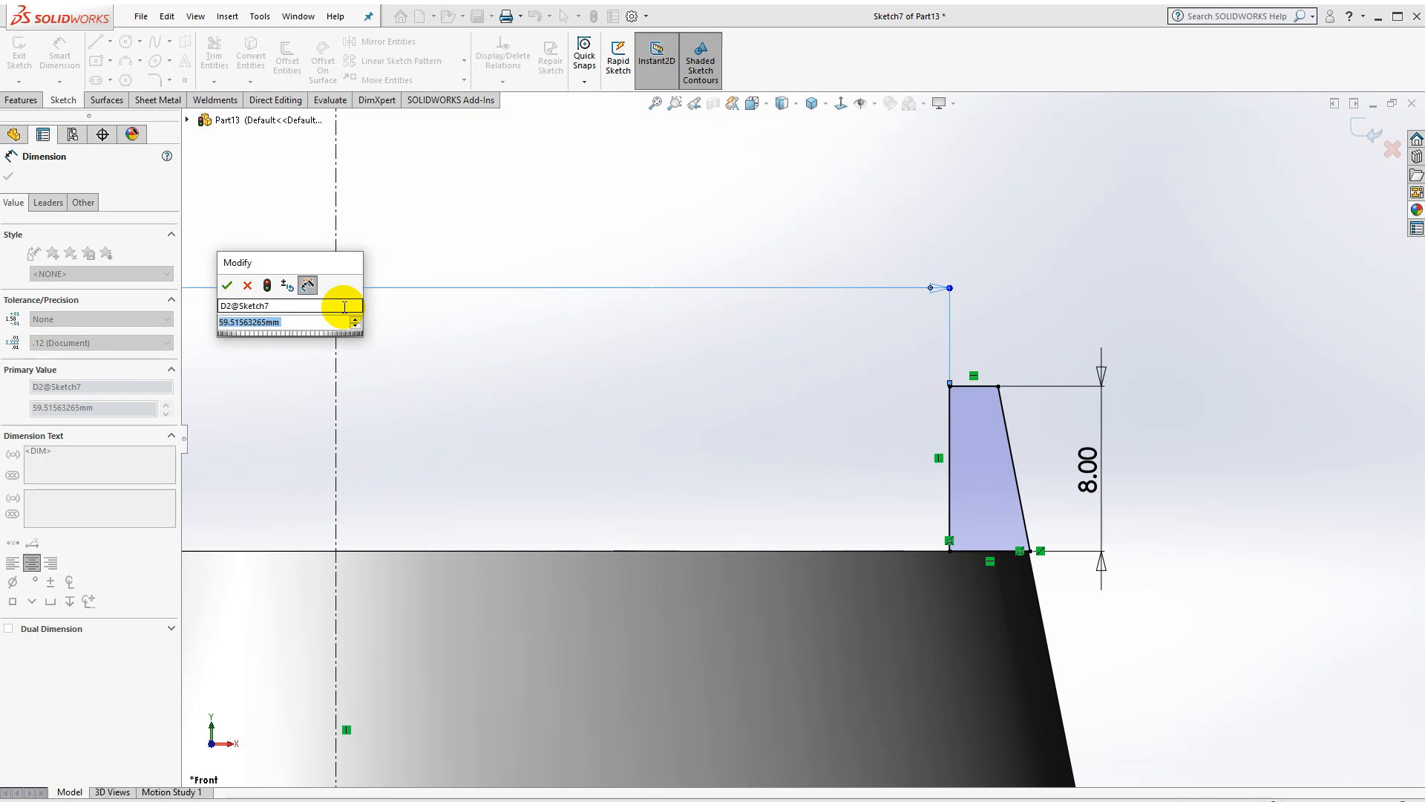
type("60")
key("Return")
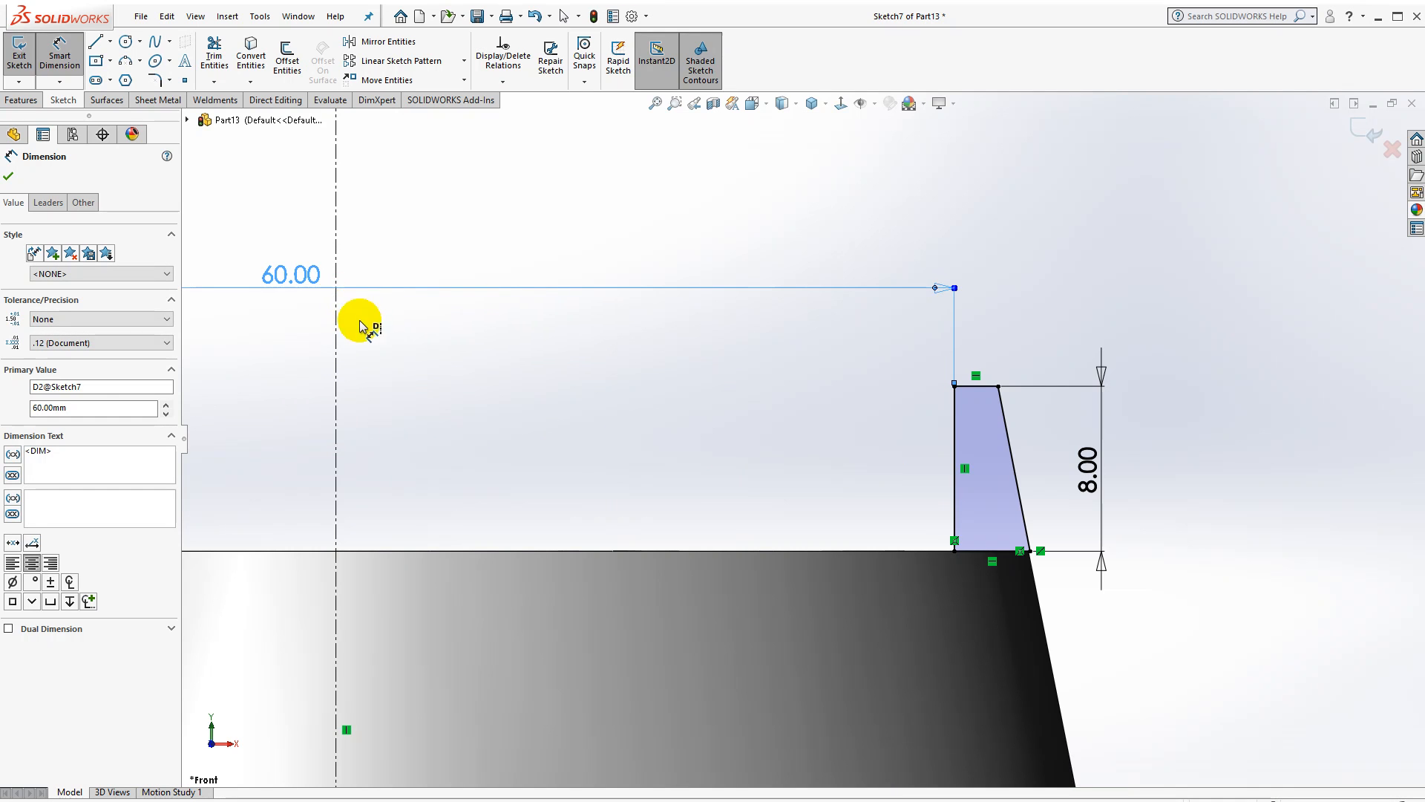
key("Escape")
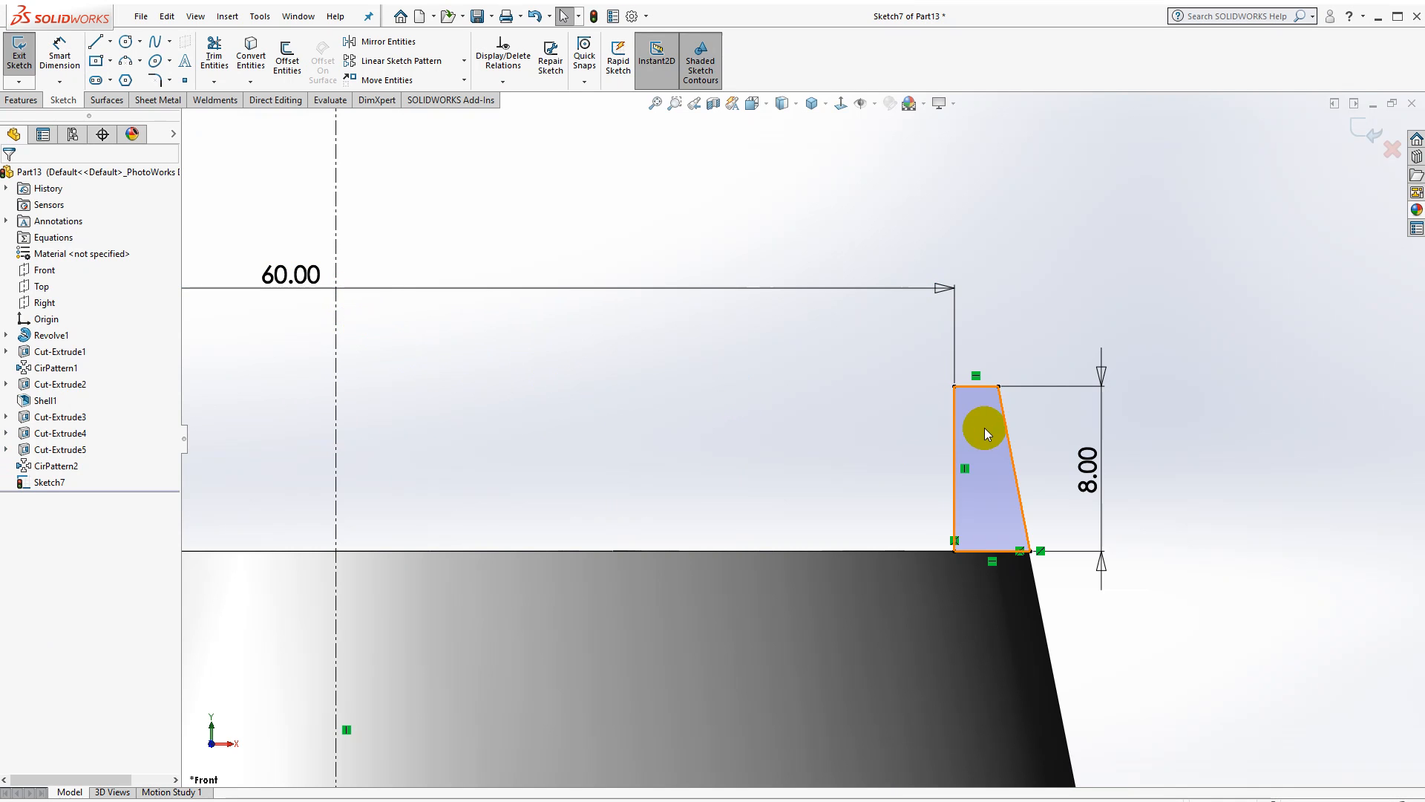
Revolve the profile 360° about the vertical centreline as a boss merged with the body
scroll(985, 433, "down", 4)
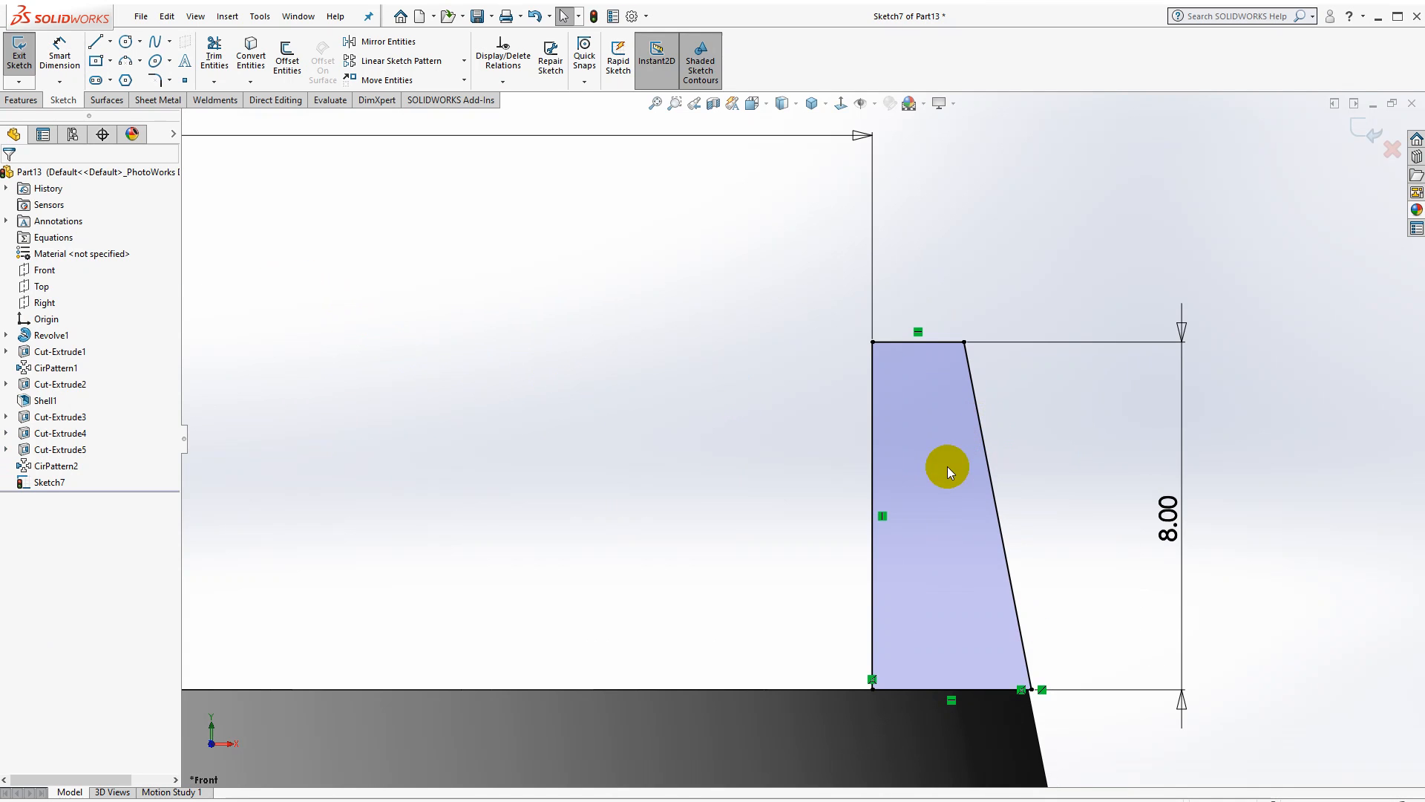
left_click(872, 689)
scroll(852, 438, "up", 5)
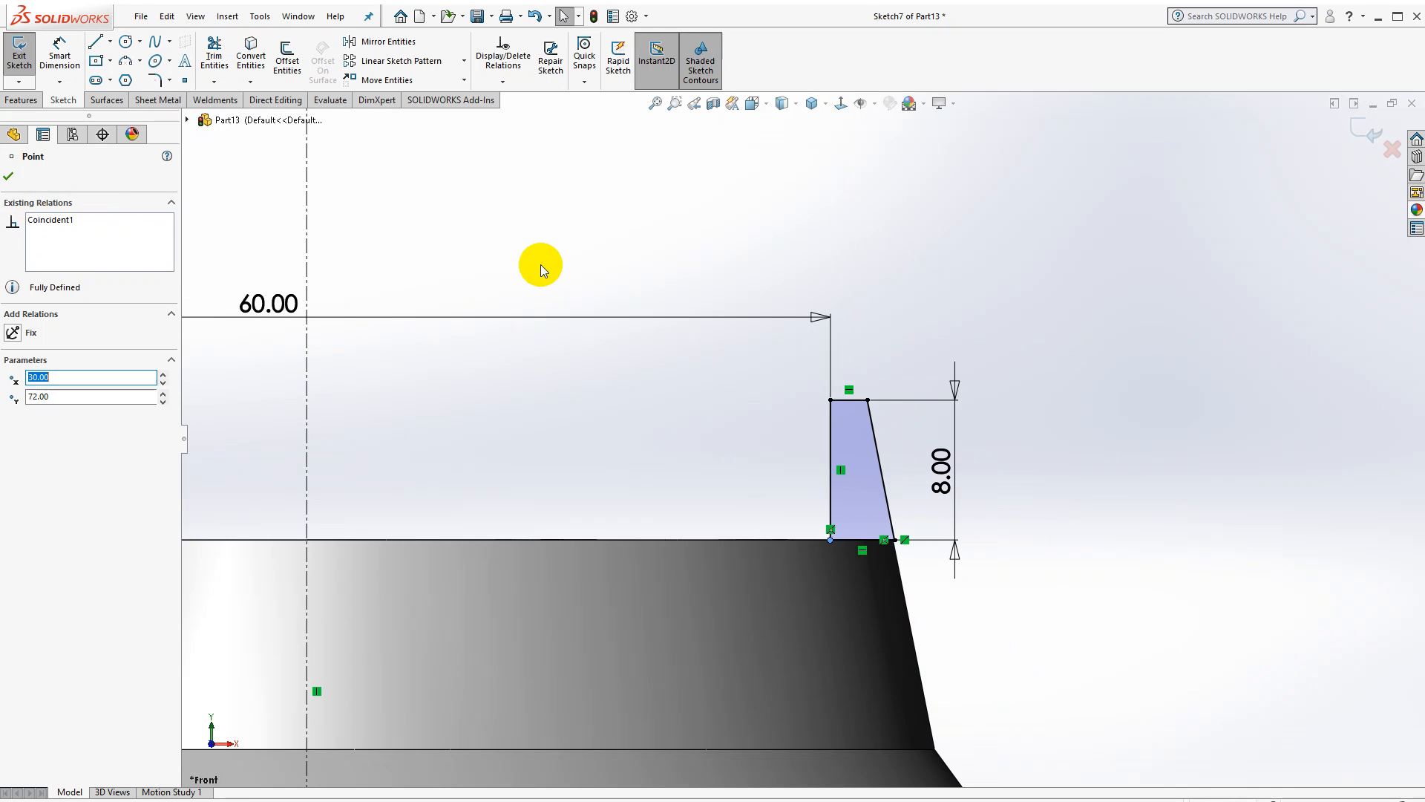
left_click(20, 100)
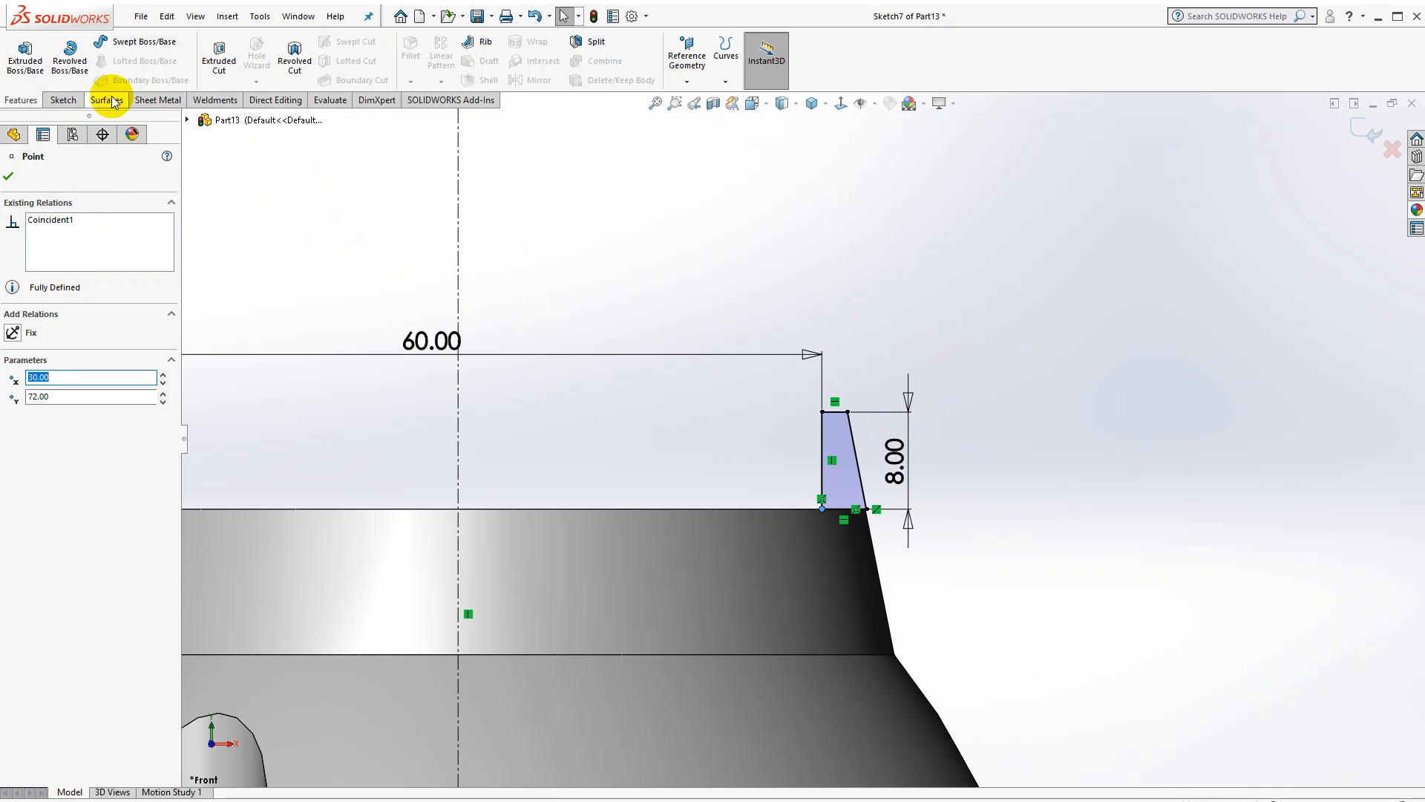
left_click(77, 66)
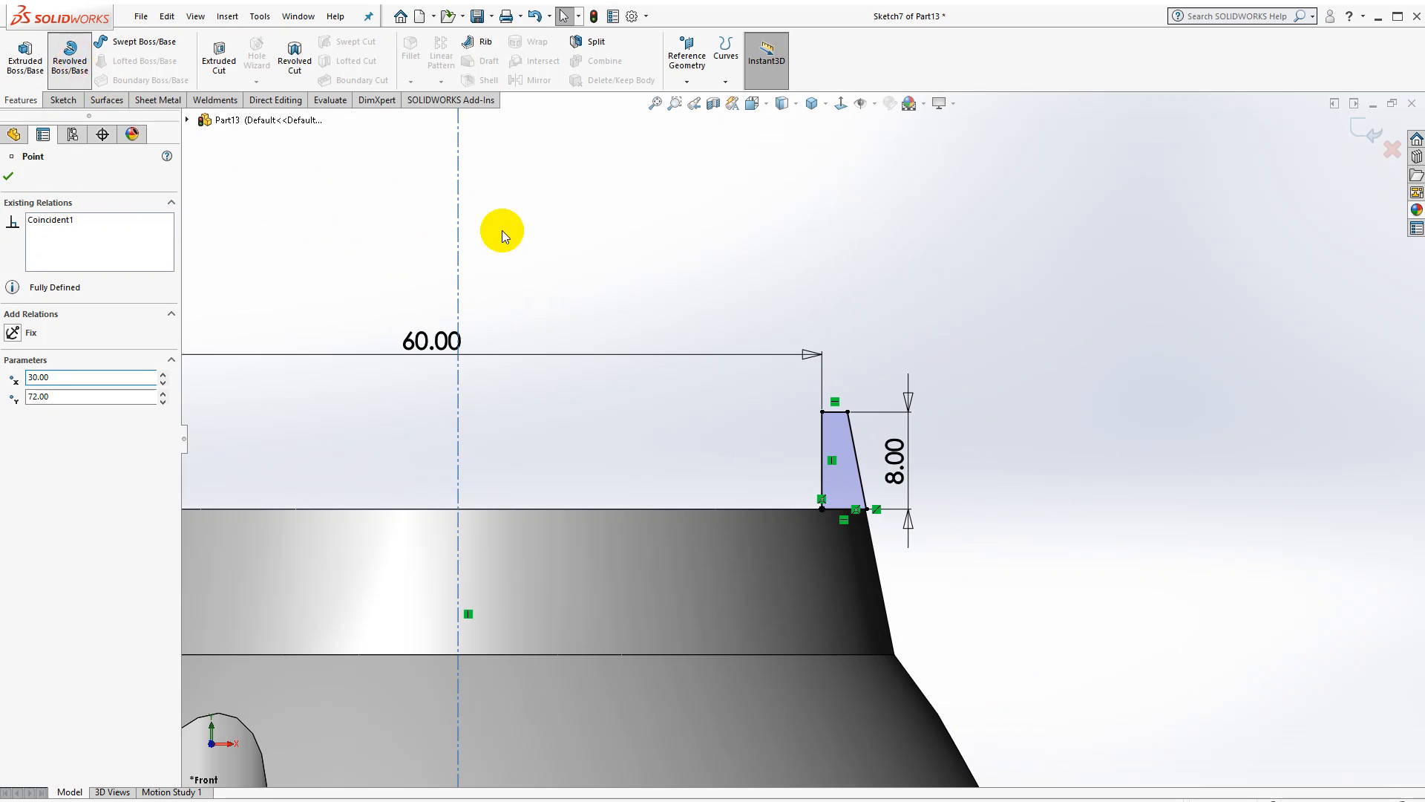
middle_click_drag(579, 317, 557, 386)
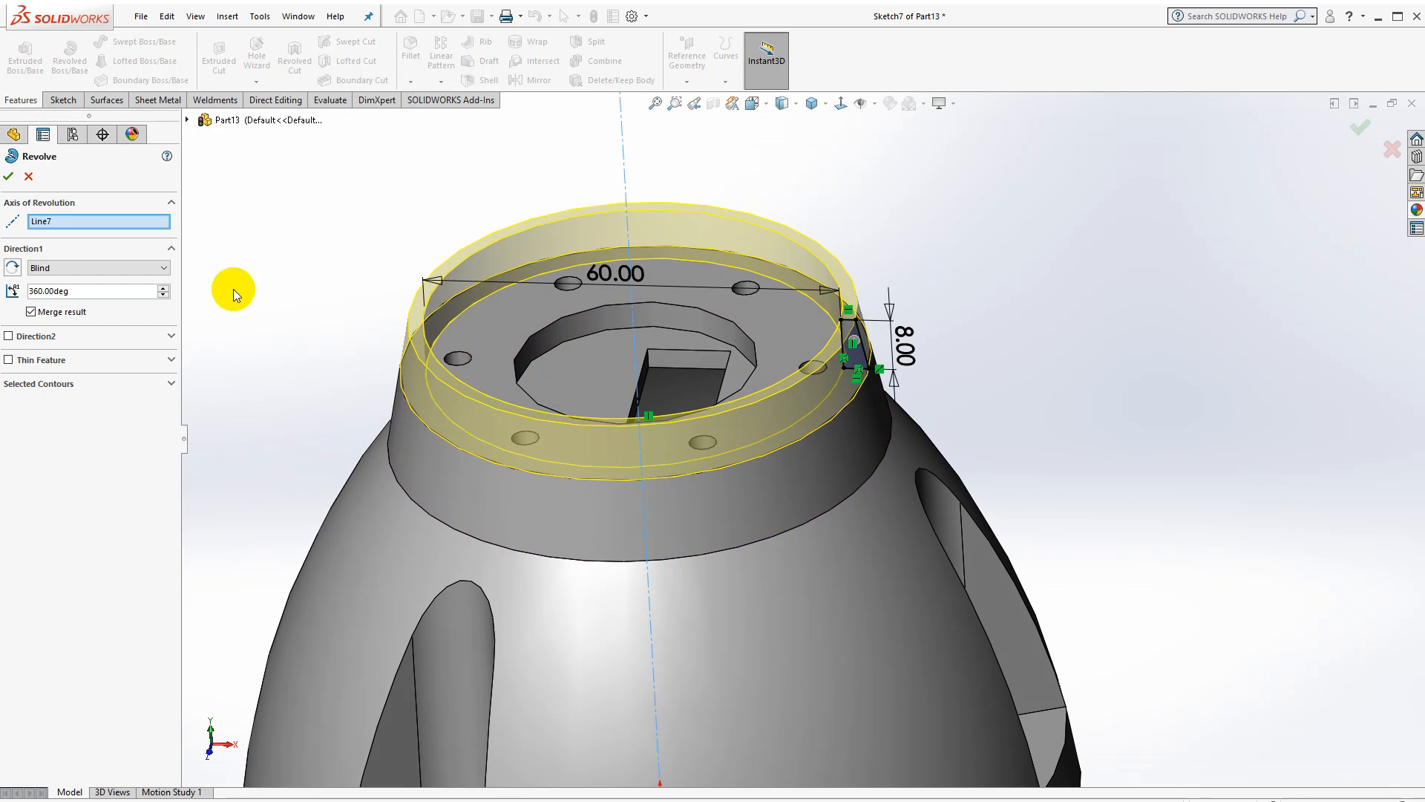
left_click(8, 177)
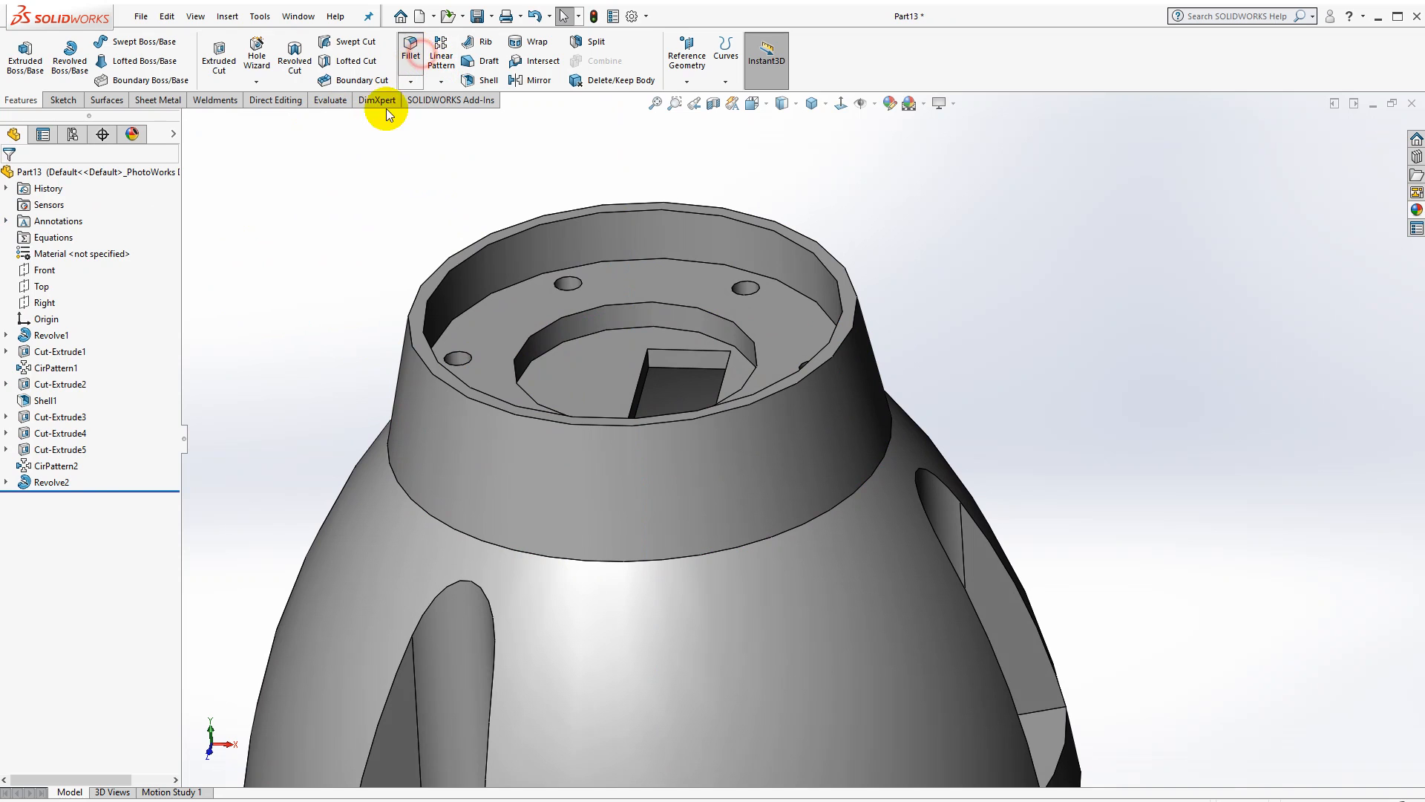
Apply a full round fillet to the raised rim, using its inner wall, top face and outer wall as the three face sets
left_click(119, 259)
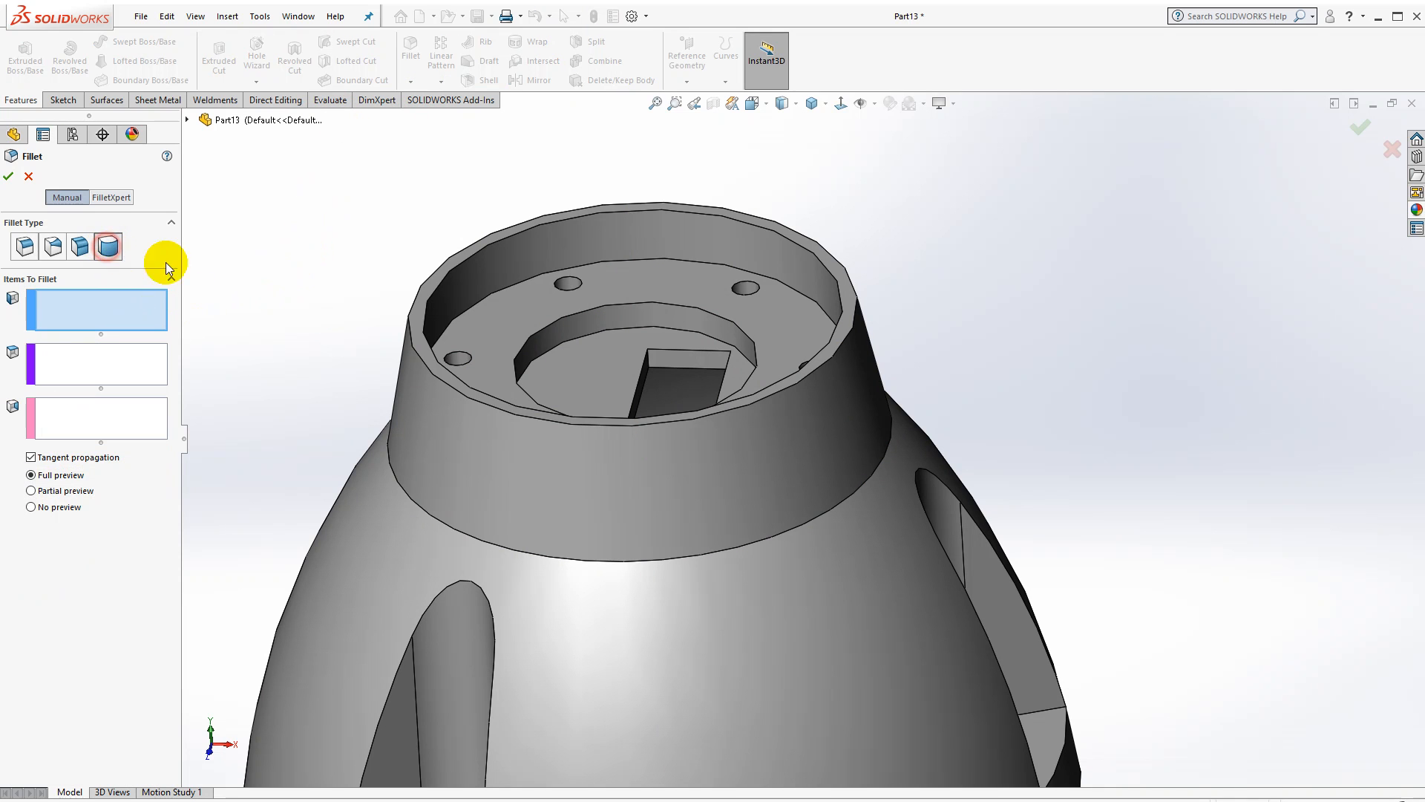
left_click(472, 269)
left_click(135, 371)
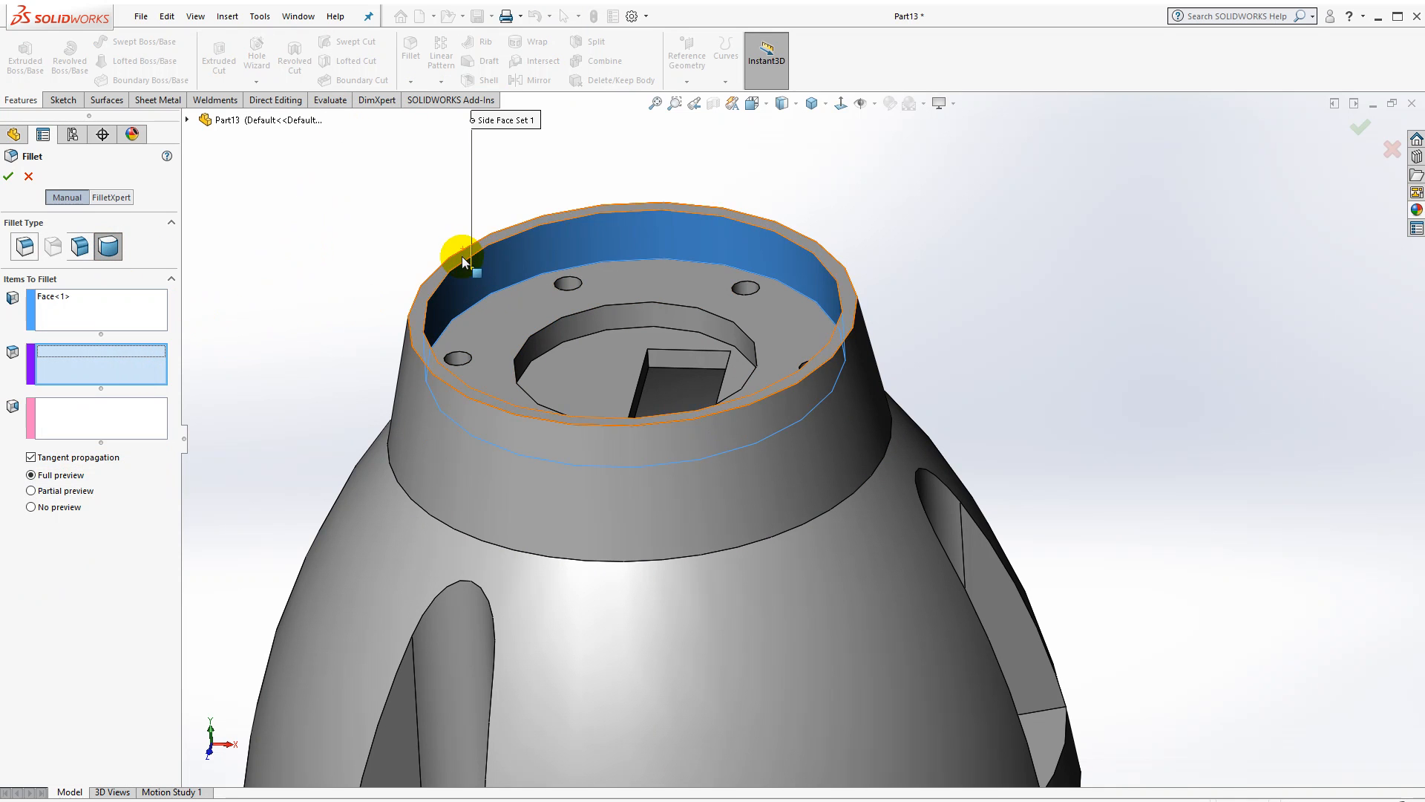
left_click(462, 254)
left_click(132, 421)
middle_click_drag(394, 309, 407, 360)
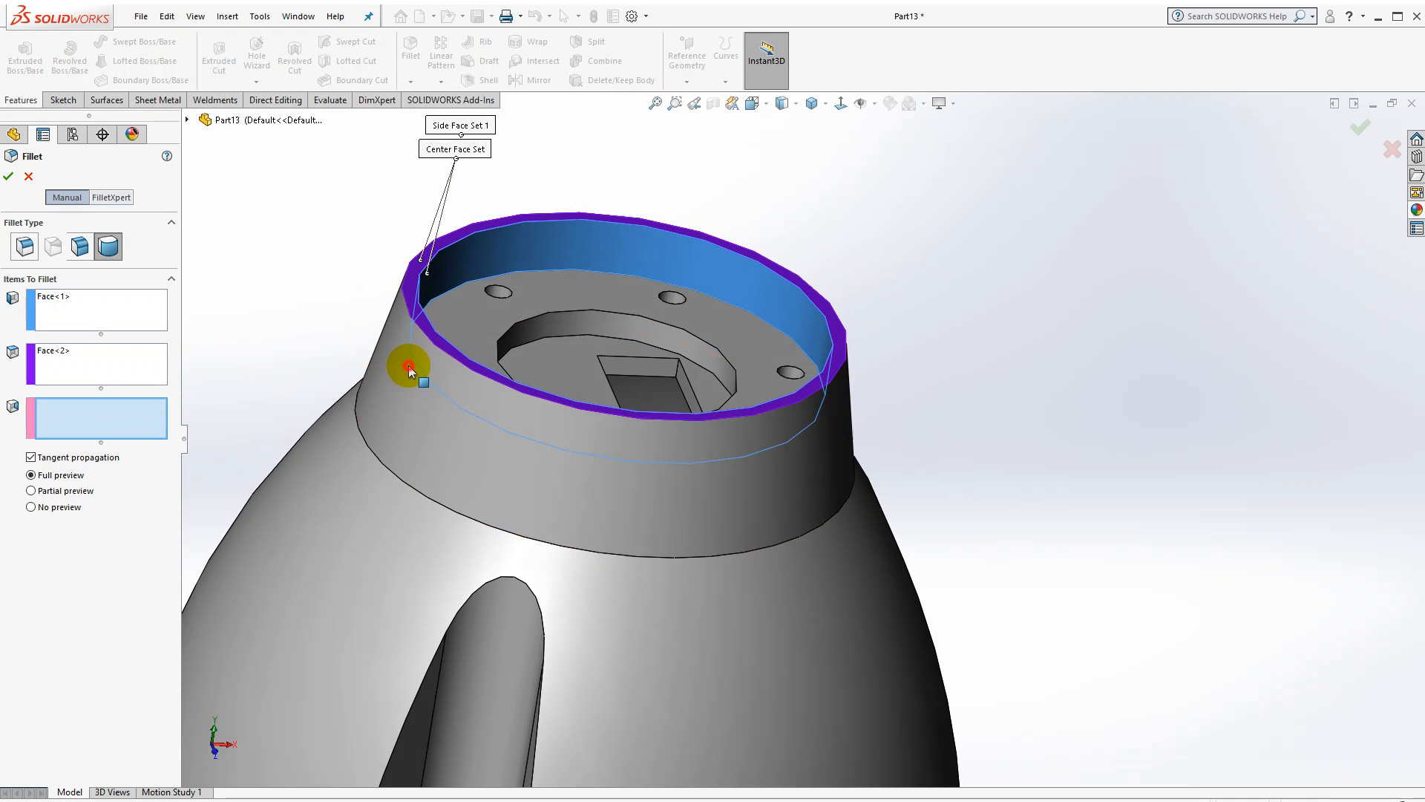
left_click(408, 362)
left_click(10, 177)
left_click(249, 217)
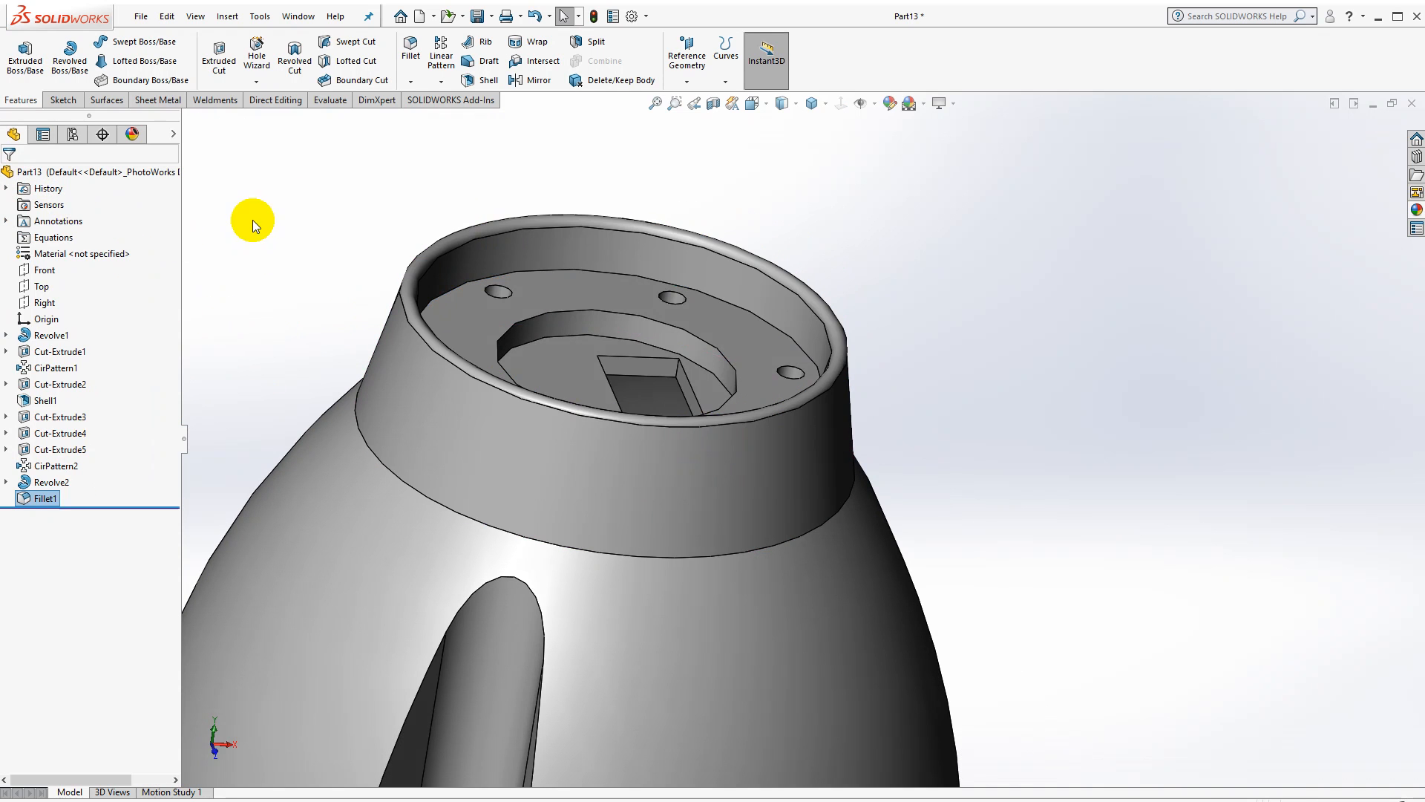
left_click(812, 108)
left_click(818, 123)
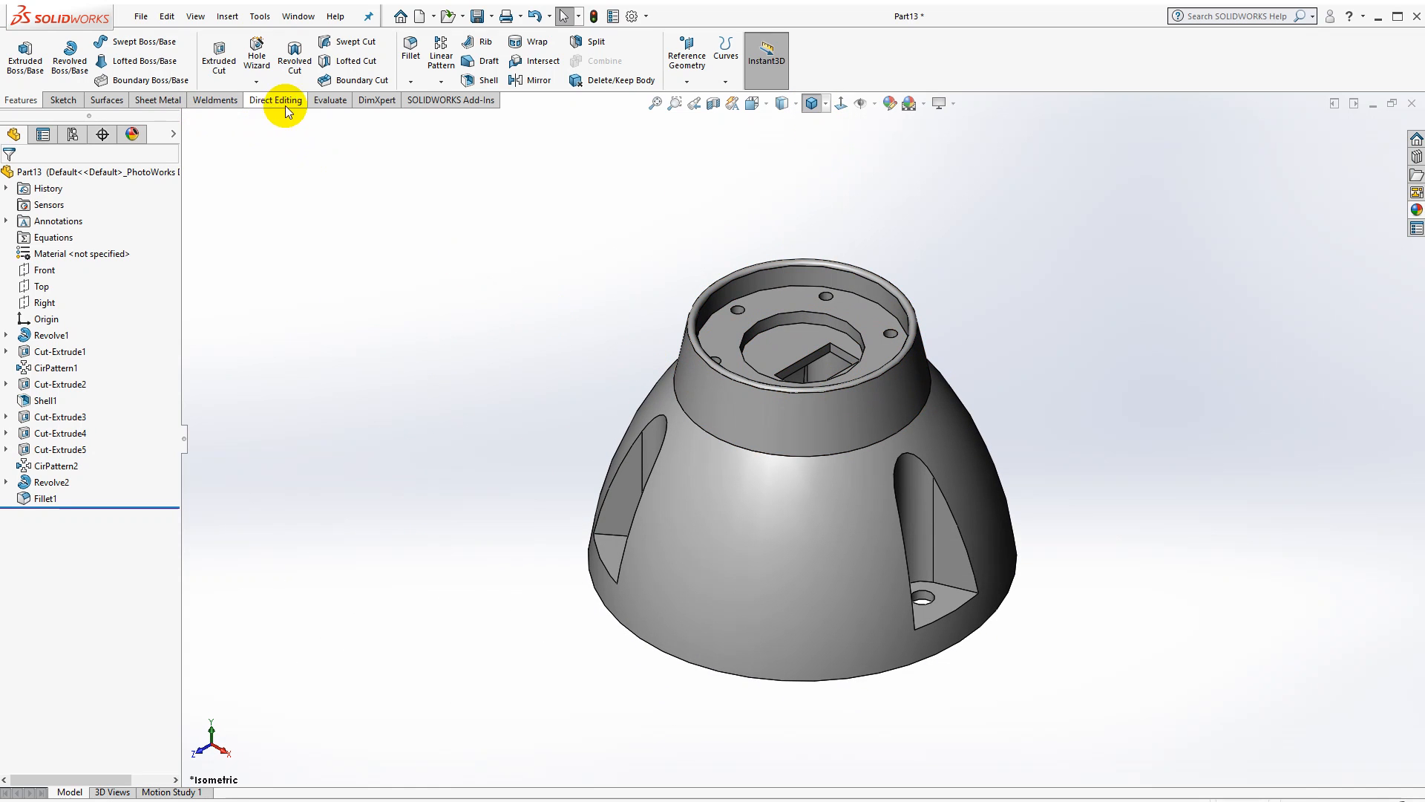
Evaluate the part's mass properties and compare its volume with the answer given on the reference drawing
left_click(331, 100)
left_click(103, 57)
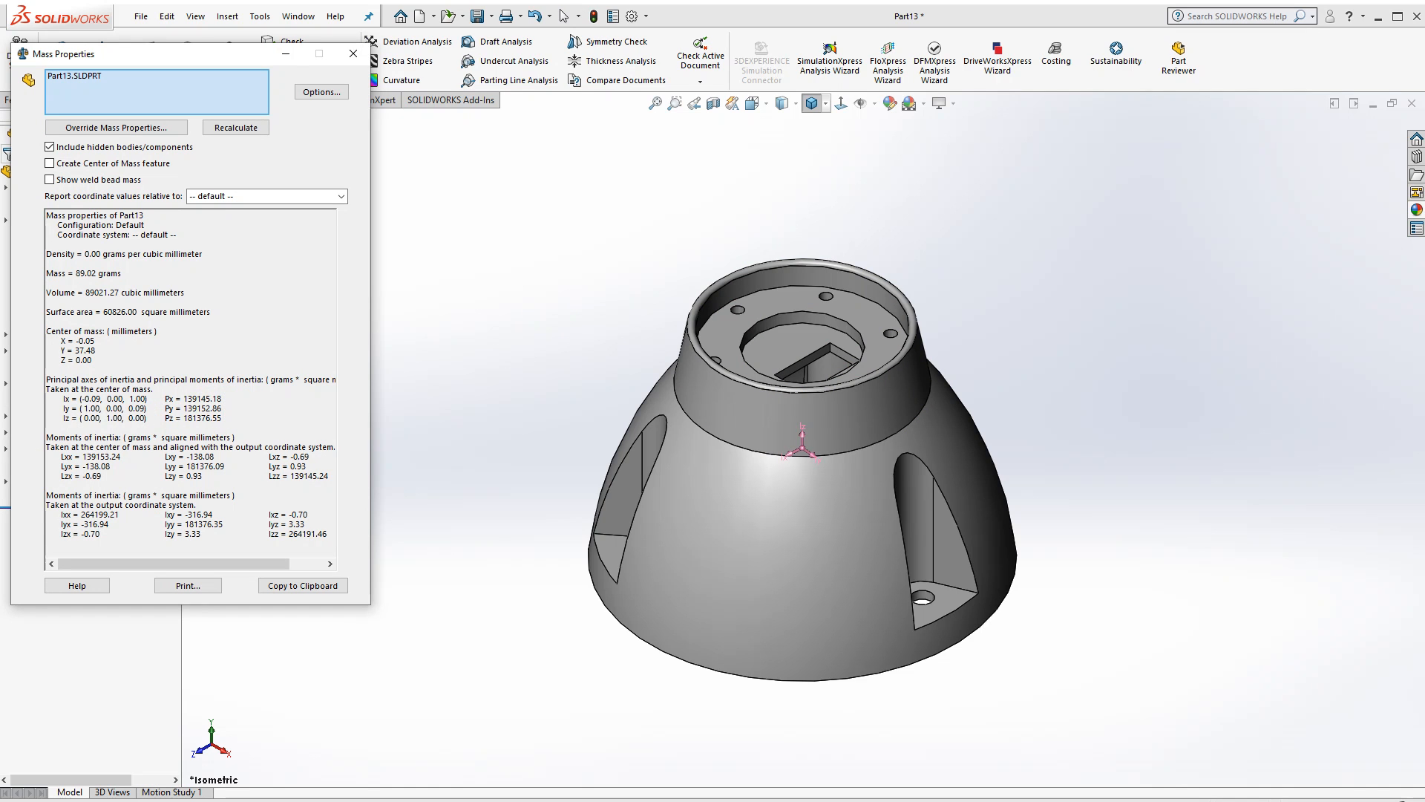
key("alt+Tab")
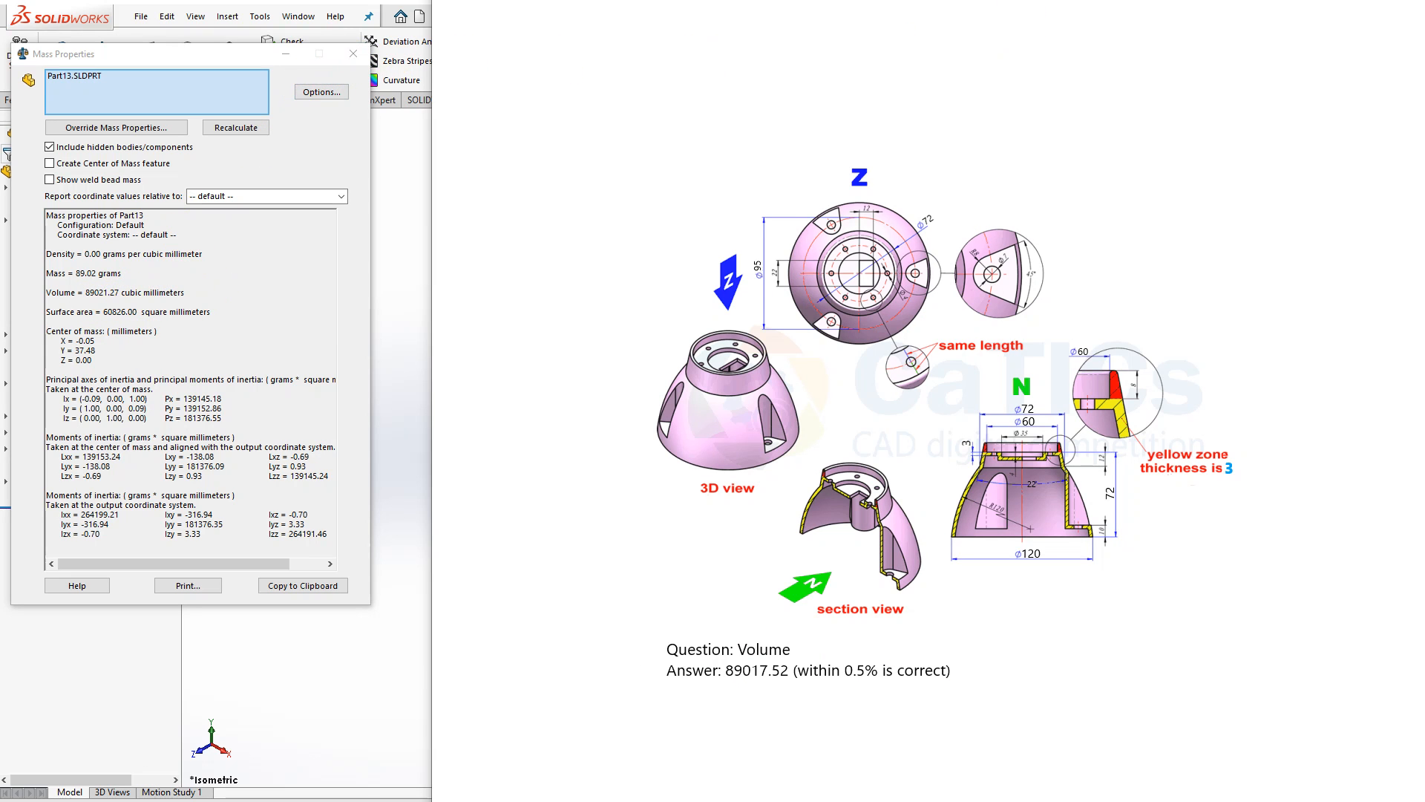
key("alt+Tab")
left_click(354, 53)
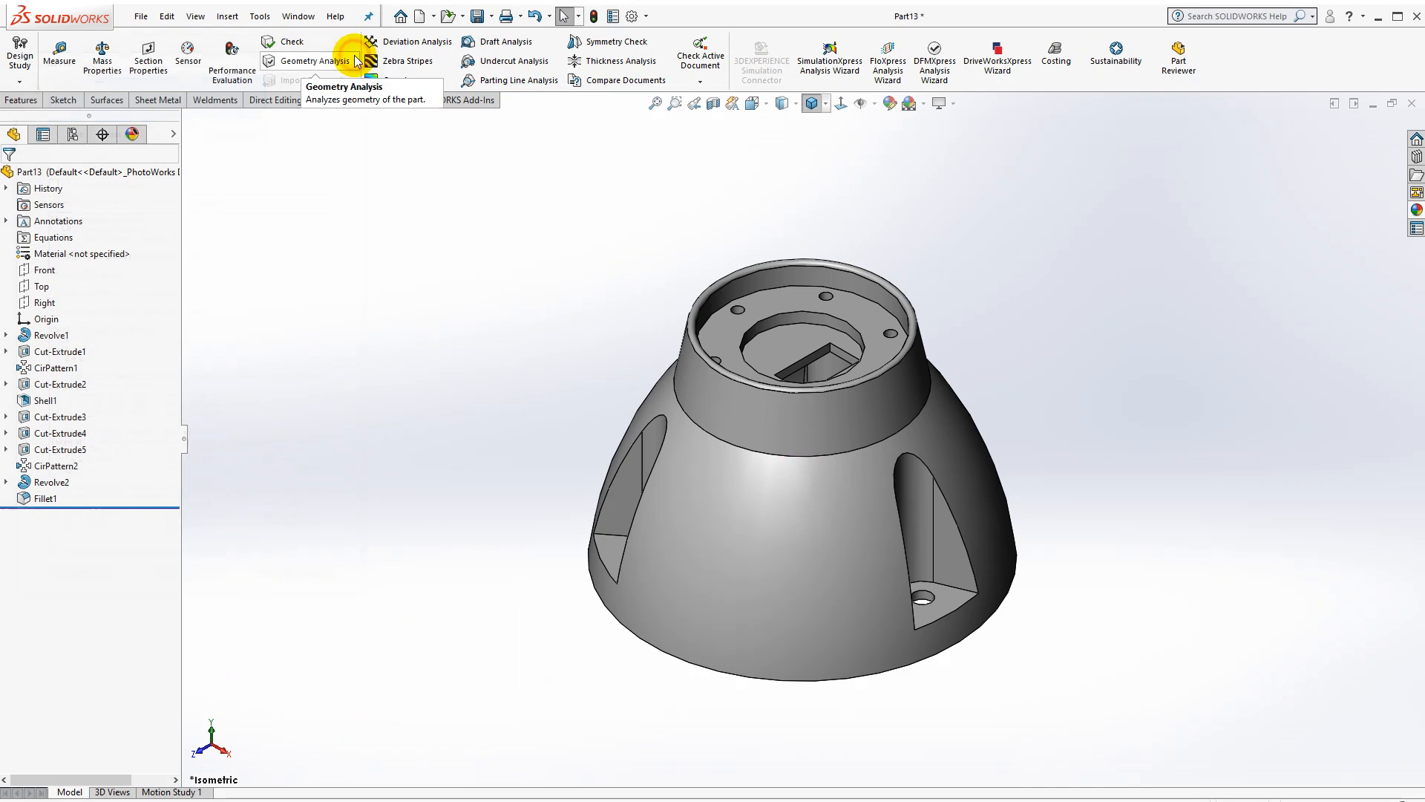
Apply a light pink appearance, RGB 255, 192, 255, to the whole part in all display states
left_click(892, 100)
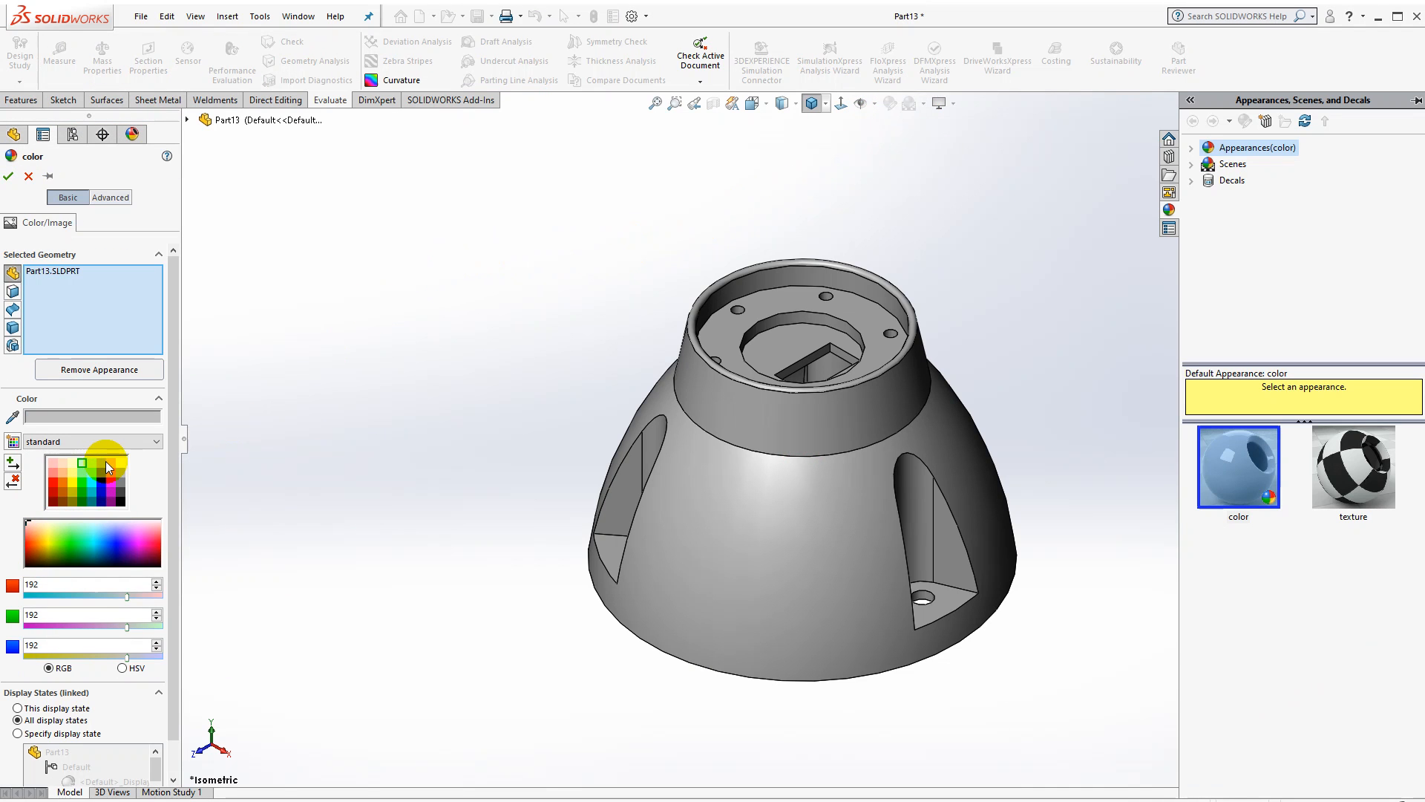
left_click(109, 464)
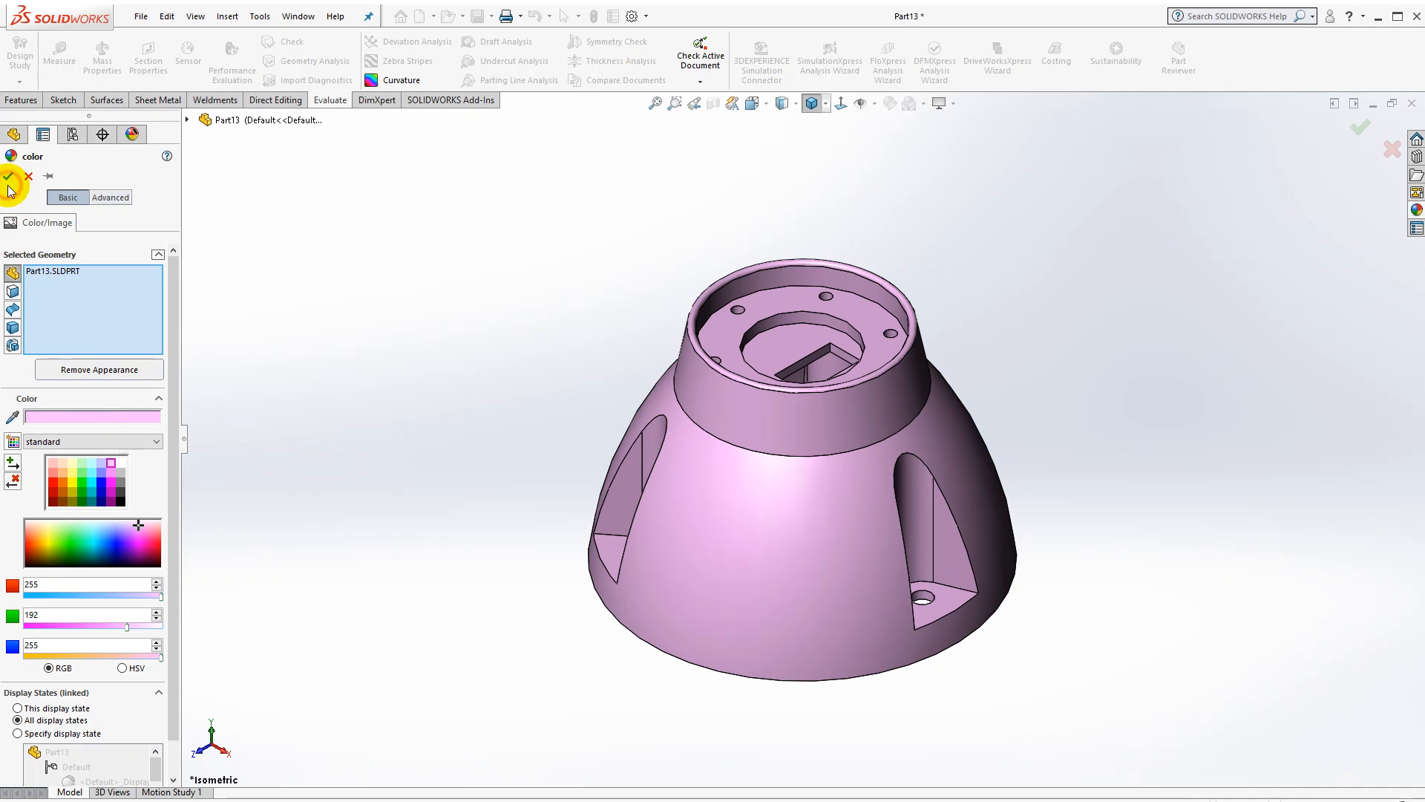
left_click(9, 178)
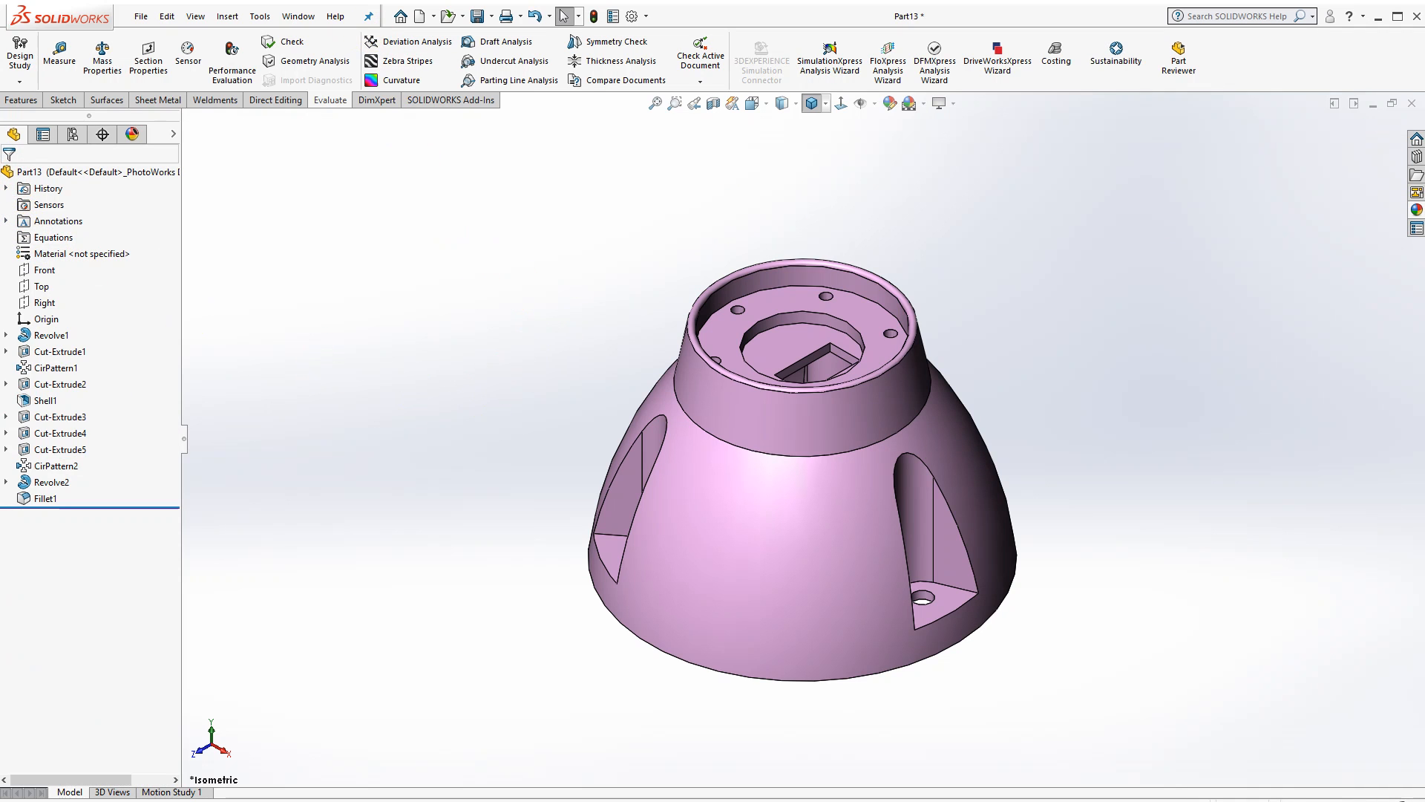